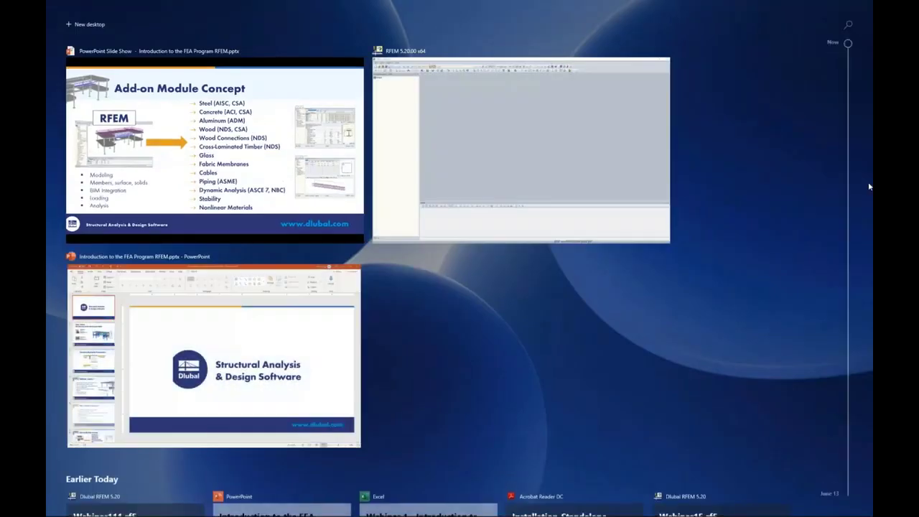
Step: Switch to RFEM, name the new 3D model Intro, and accept the downward orientation of the local z-axis
{"action": "left_click", "coordinate": [519, 156]}
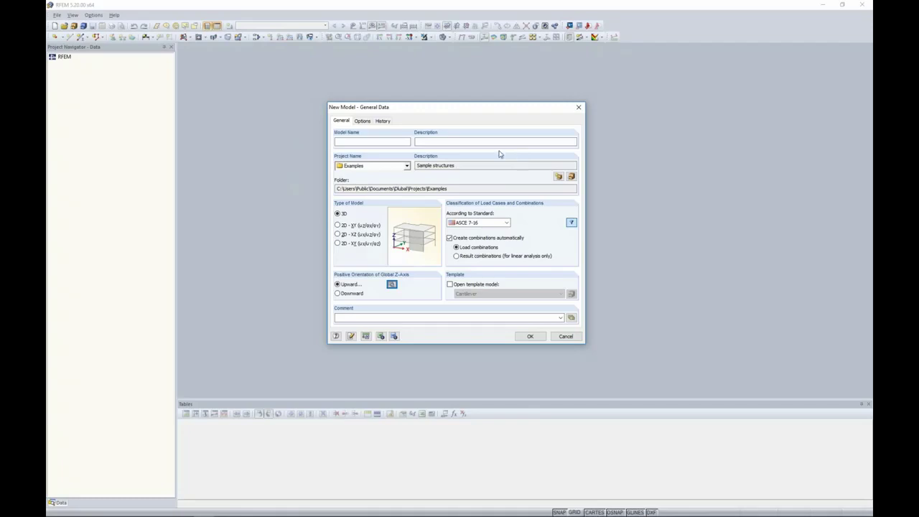
{"action": "left_click", "coordinate": [385, 141]}
{"action": "type", "text": "Intro"}
{"action": "left_click", "coordinate": [392, 284]}
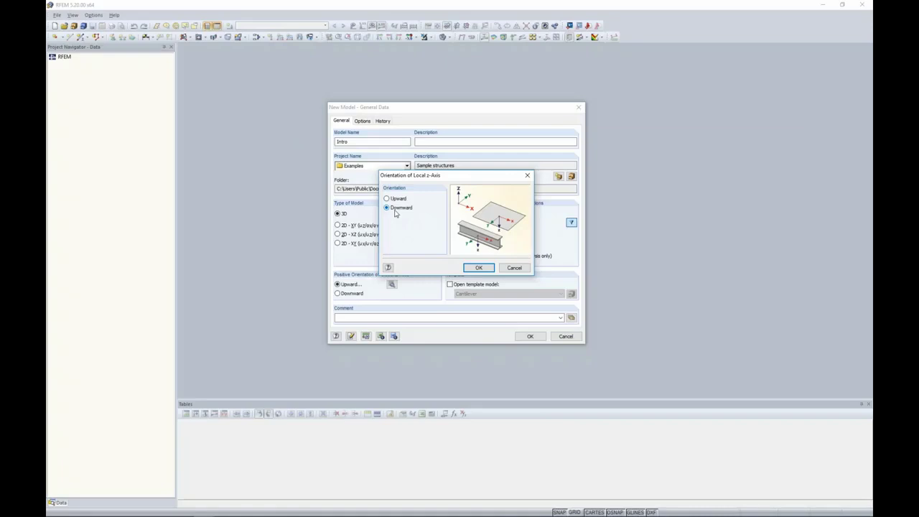
{"action": "left_click", "coordinate": [472, 268]}
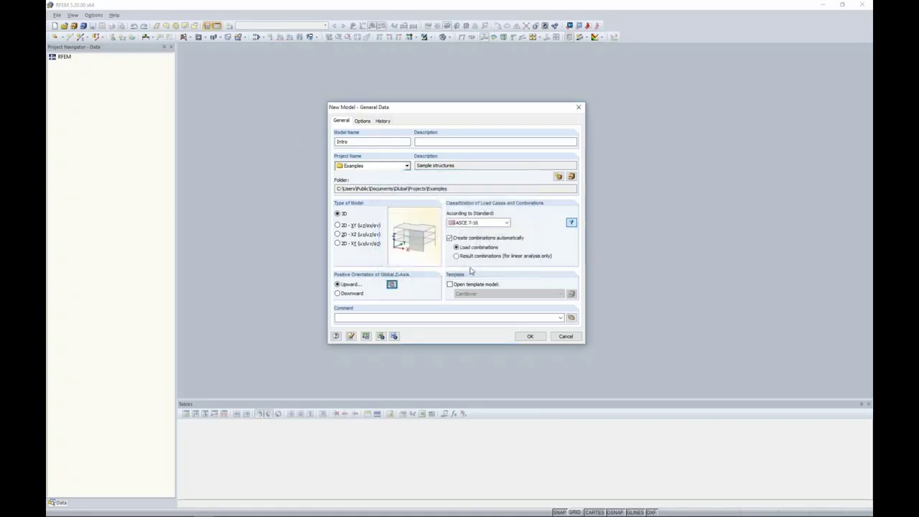
Step: Create the model with the ASCE 7-16 standard and automatically created load combinations
{"action": "left_click", "coordinate": [507, 223]}
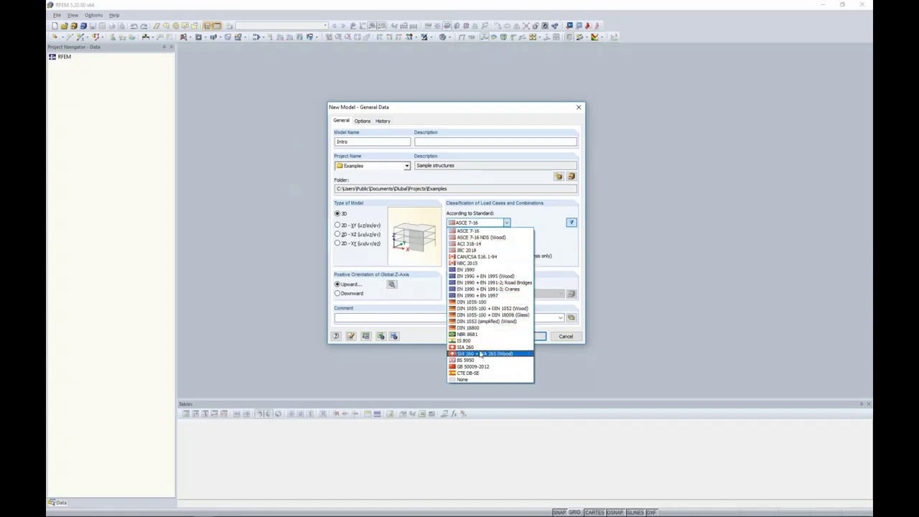
{"action": "left_click", "coordinate": [463, 230]}
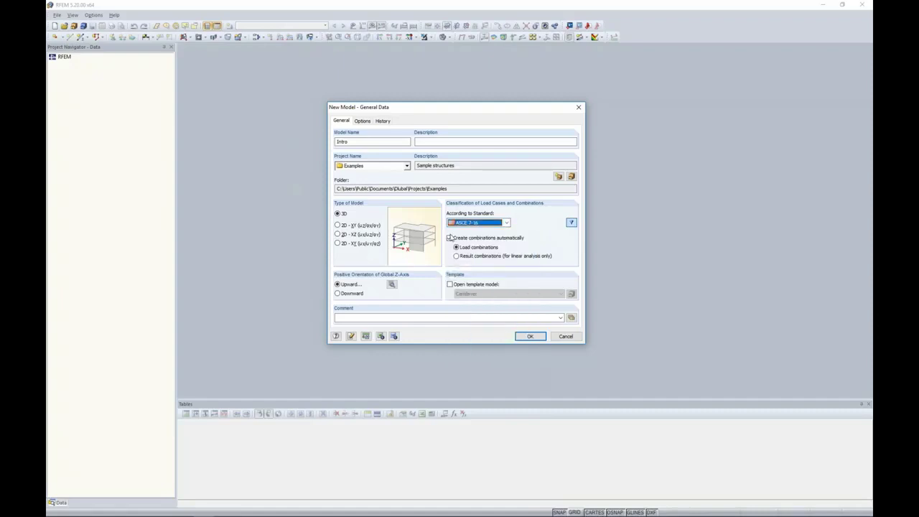
{"action": "left_click", "coordinate": [449, 238]}
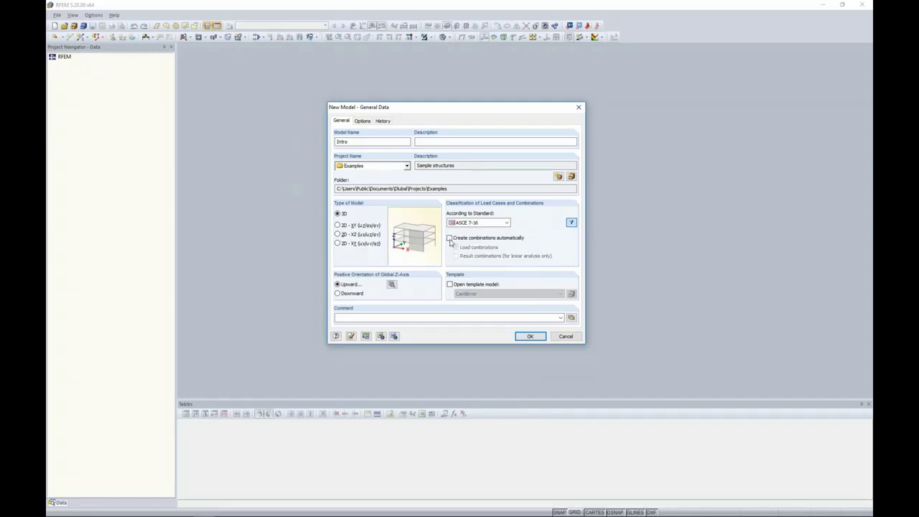
{"action": "left_click", "coordinate": [449, 238]}
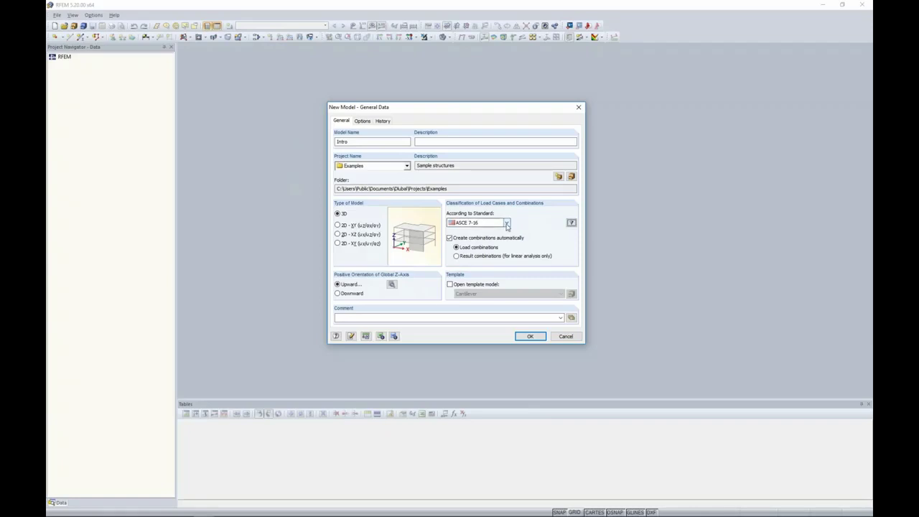
{"action": "left_click", "coordinate": [506, 224]}
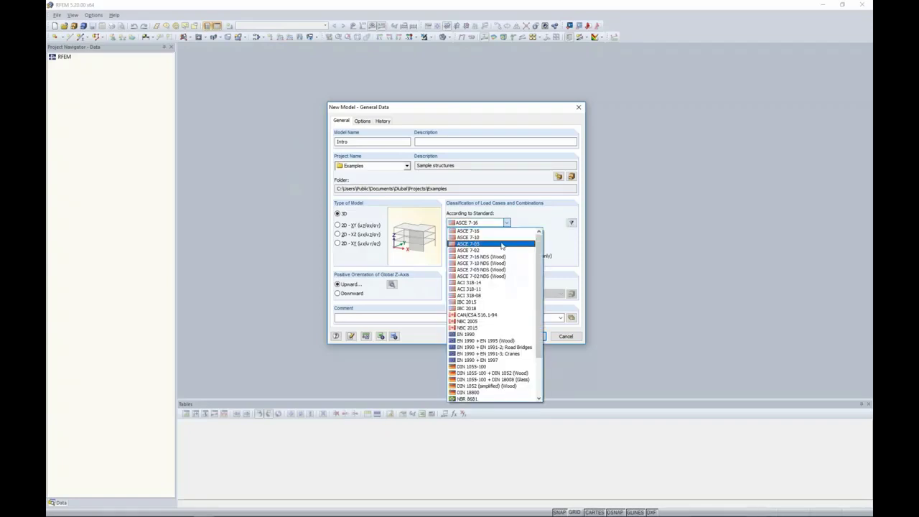
{"action": "left_click", "coordinate": [532, 230]}
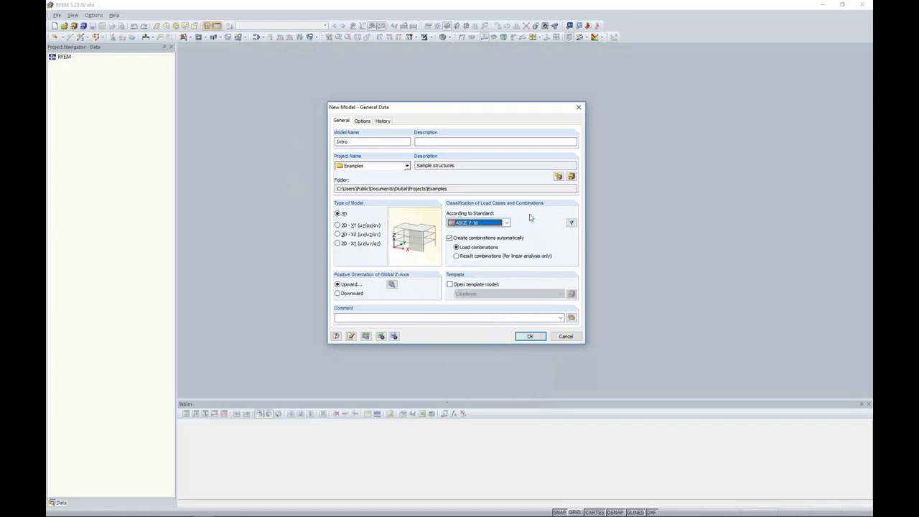
{"action": "left_click", "coordinate": [525, 337]}
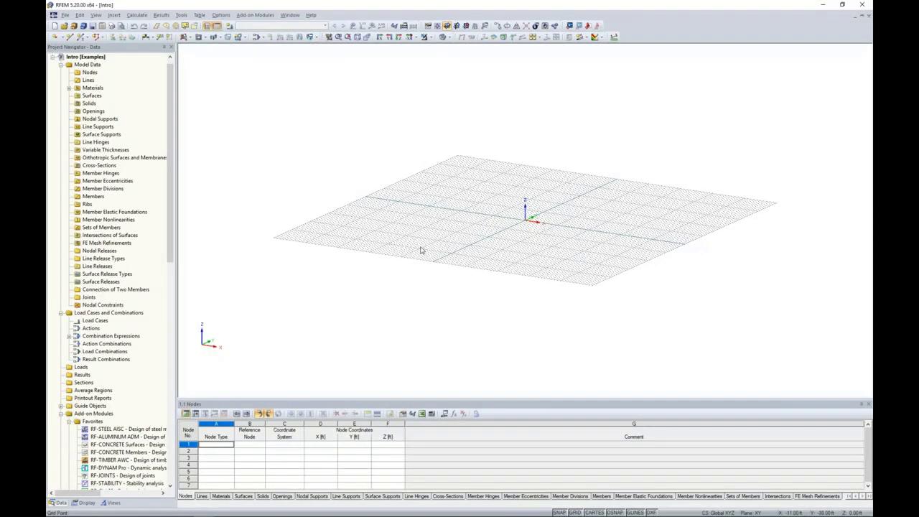
Step: Make the Nodes table slightly taller and recentre the work plane grid in the model view
{"action": "middle_click_drag", "start_coordinate": [421, 249], "coordinate": [564, 231], "text": "ctrl"}
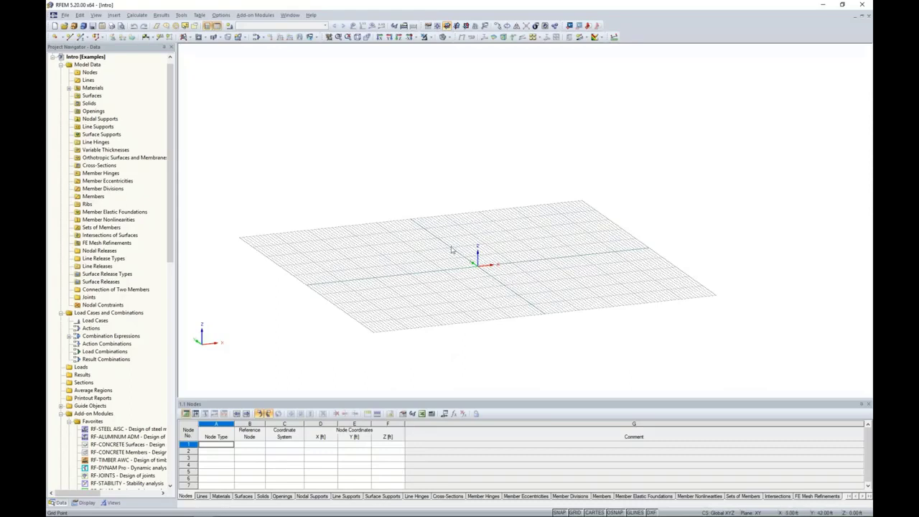
{"action": "left_click_drag", "start_coordinate": [454, 400], "coordinate": [455, 326]}
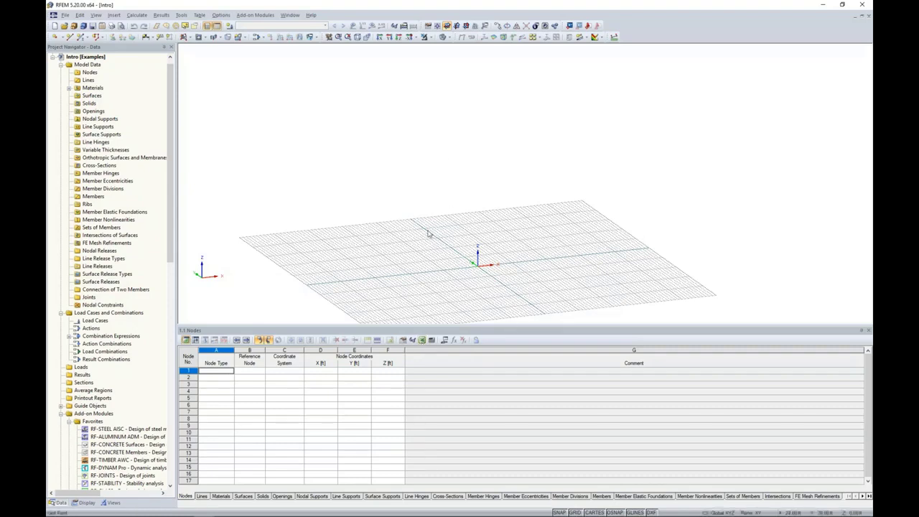
{"action": "left_click_drag", "start_coordinate": [449, 326], "coordinate": [440, 370]}
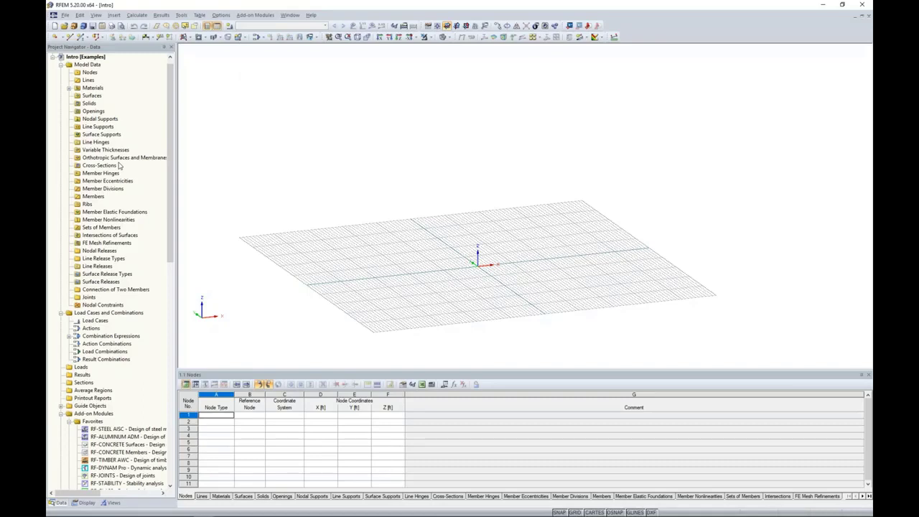
{"action": "middle_click_drag", "start_coordinate": [453, 265], "coordinate": [480, 223]}
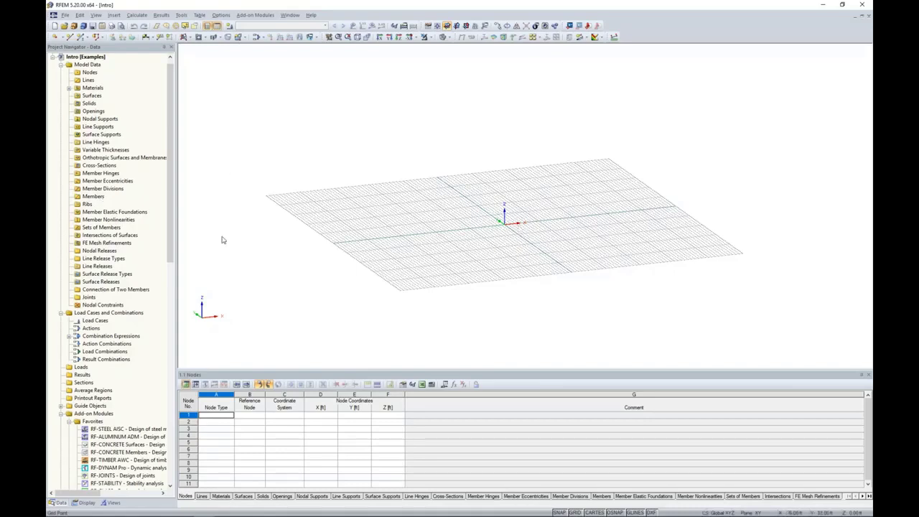
Step: Examine the project navigator's add-on modules, its display settings with Results members and deformation collapsed, and its views and visibilities
{"action": "left_click_drag", "start_coordinate": [170, 193], "coordinate": [169, 388]}
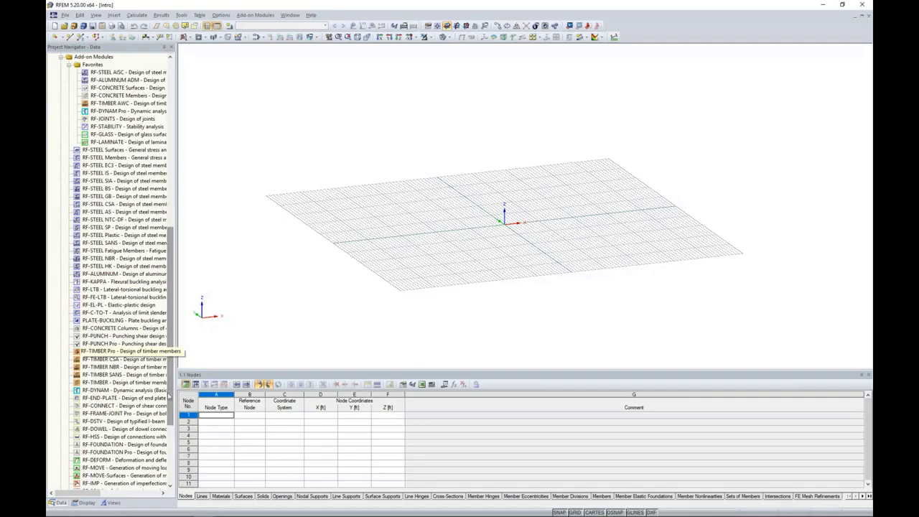
{"action": "scroll", "coordinate": [170, 345], "scroll_direction": "down", "scroll_amount": 1}
{"action": "mouse_move", "coordinate": [171, 345]}
{"action": "left_mouse_down"}
{"action": "mouse_move", "coordinate": [172, 383]}
{"action": "mouse_move", "coordinate": [217, 381]}
{"action": "mouse_move", "coordinate": [181, 327]}
{"action": "mouse_move", "coordinate": [184, 312]}
{"action": "mouse_move", "coordinate": [177, 339]}
{"action": "left_mouse_up"}
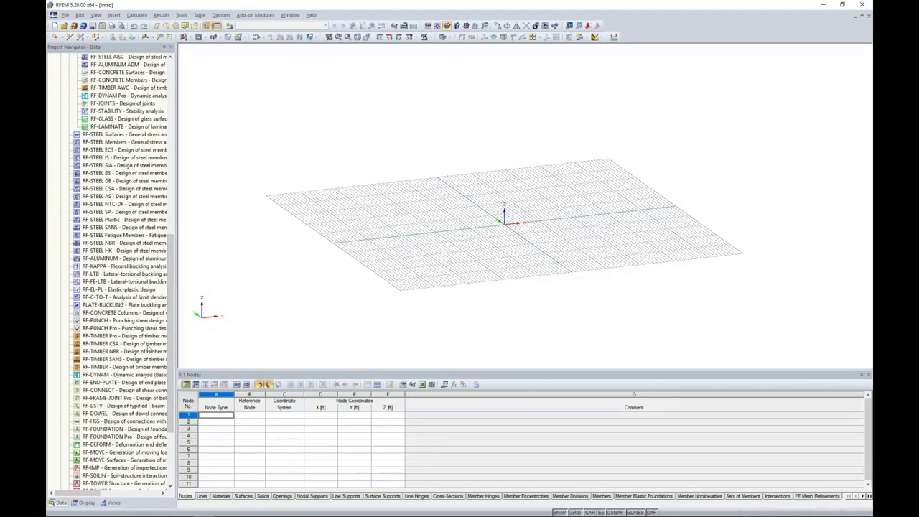
{"action": "left_click", "coordinate": [83, 502]}
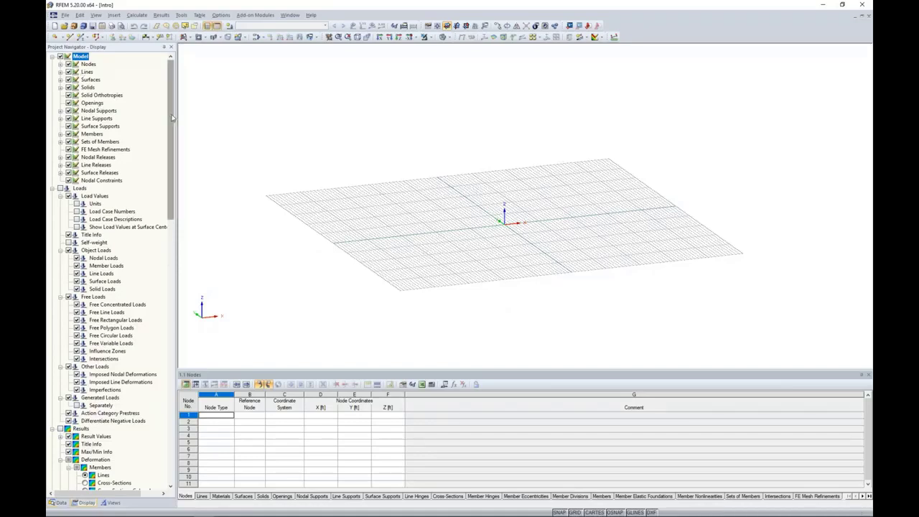
{"action": "scroll", "coordinate": [172, 118], "scroll_direction": "down", "scroll_amount": 10}
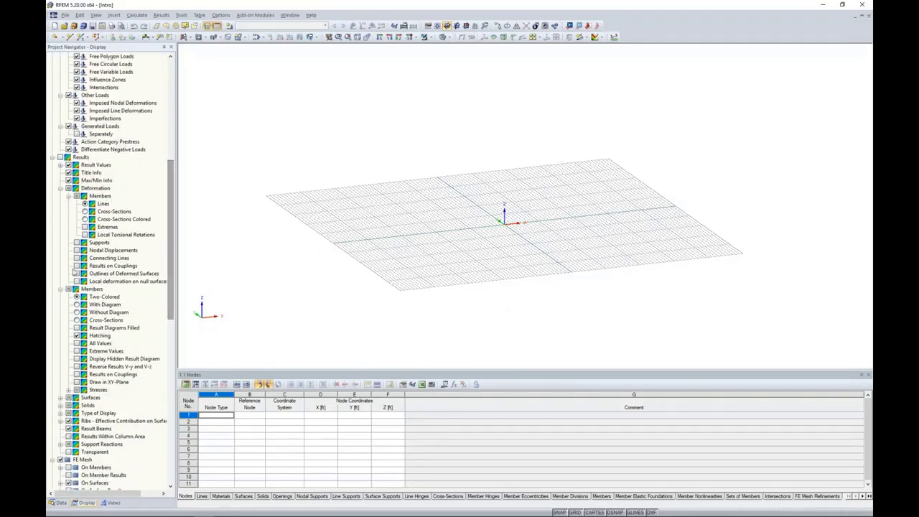
{"action": "left_click", "coordinate": [61, 289]}
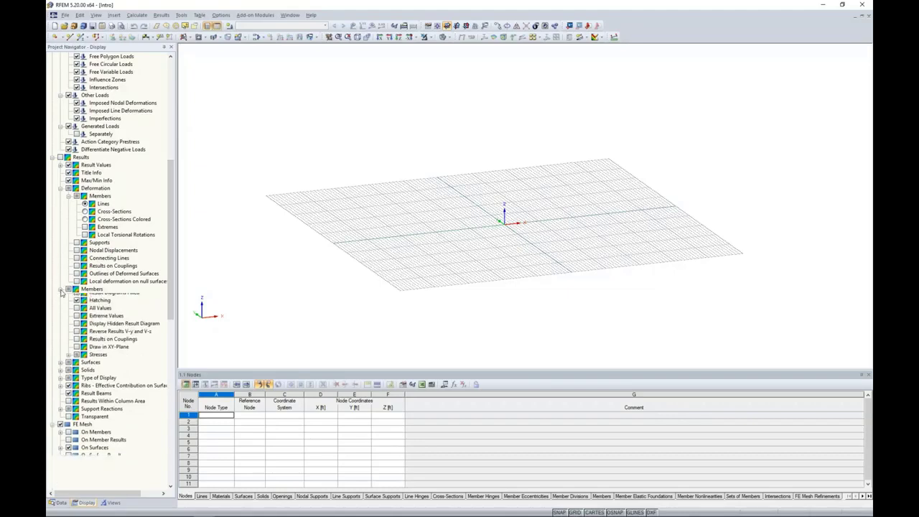
{"action": "left_click", "coordinate": [61, 189]}
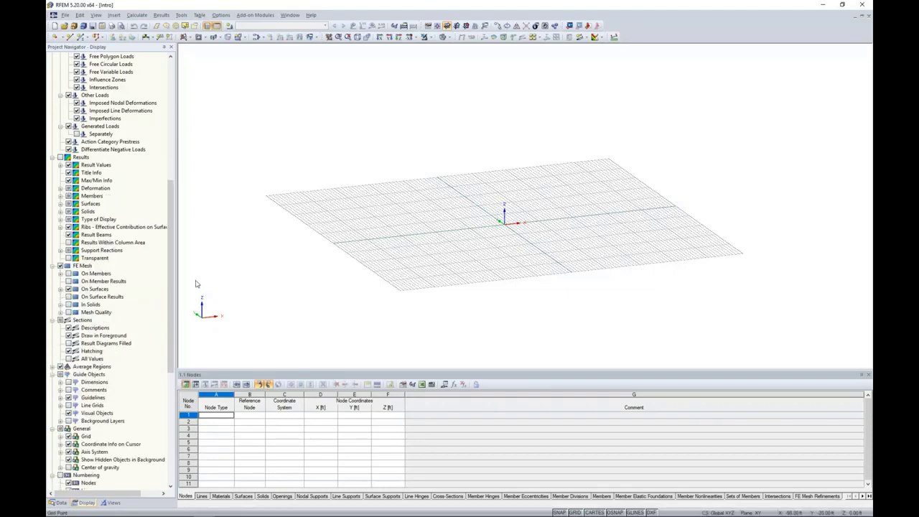
{"action": "left_click", "coordinate": [112, 503]}
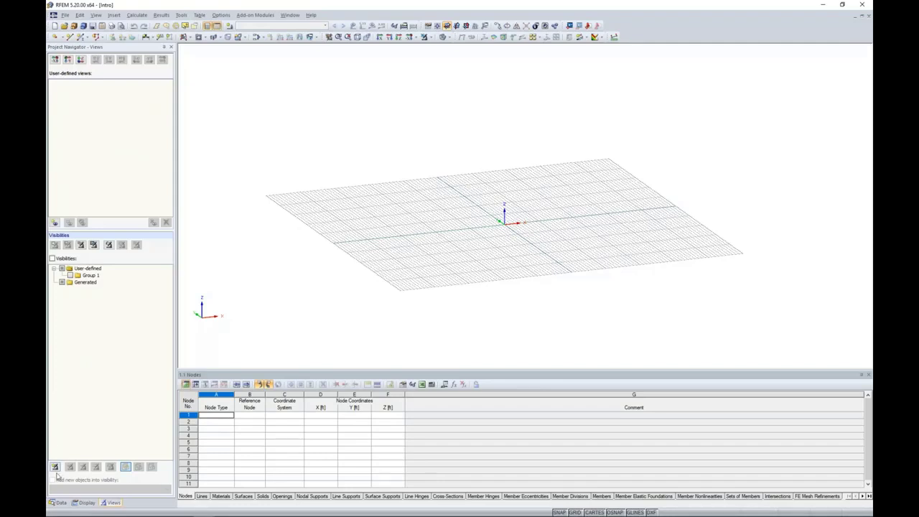
{"action": "left_click", "coordinate": [60, 503]}
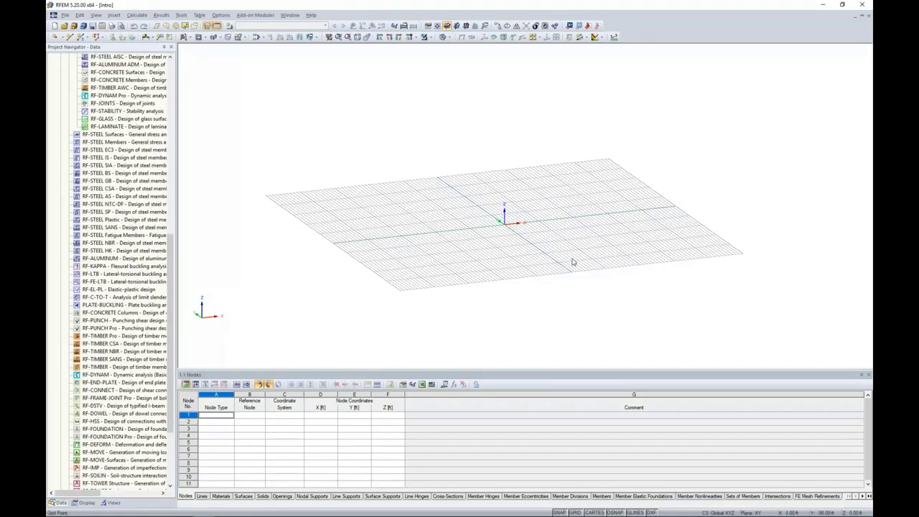
Step: Set the work plane's number of grid points to 100 on the positive and negative sides of directions 1 and 2
{"action": "middle_click_drag", "start_coordinate": [573, 260], "coordinate": [490, 277]}
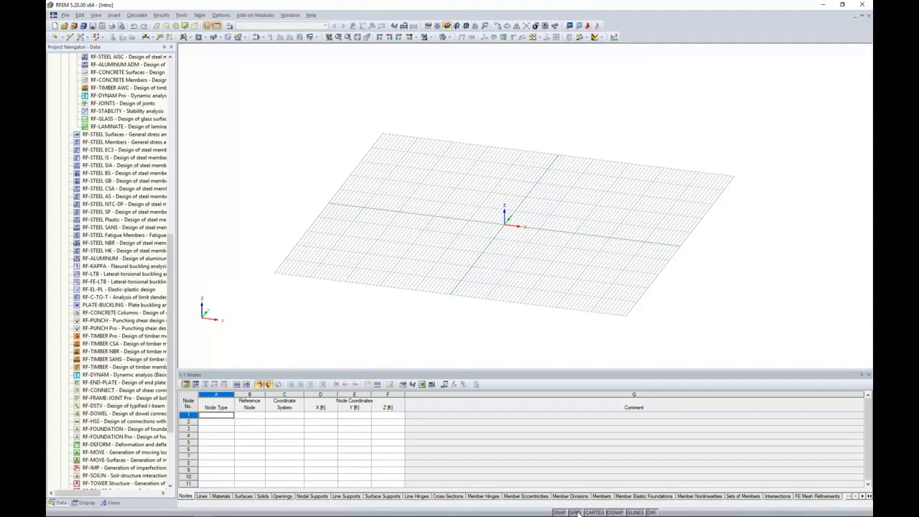
{"action": "right_click", "coordinate": [578, 513]}
{"action": "left_click", "coordinate": [587, 507]}
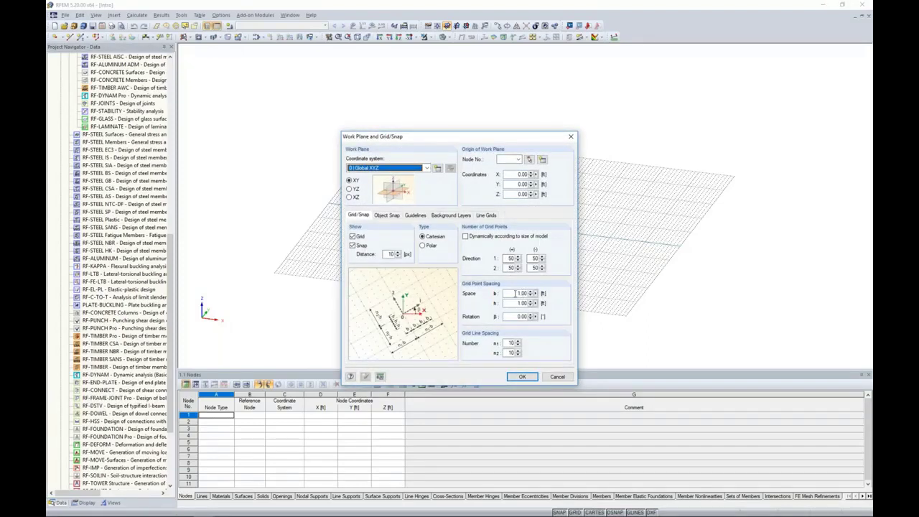
{"action": "double_click", "coordinate": [511, 258]}
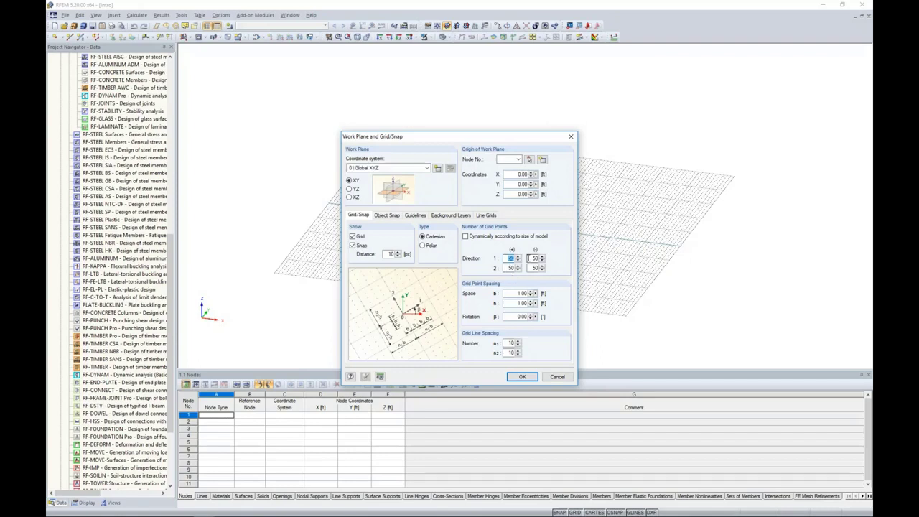
{"action": "type", "text": "100"}
{"action": "key", "text": "Tab"}
{"action": "type", "text": "100"}
{"action": "key", "text": "Tab"}
{"action": "type", "text": "100"}
{"action": "key", "text": "Tab"}
{"action": "type", "text": "10"}
Step: Review the work plane's object snap, guideline, background layer and line grid settings
{"action": "left_click", "coordinate": [394, 217]}
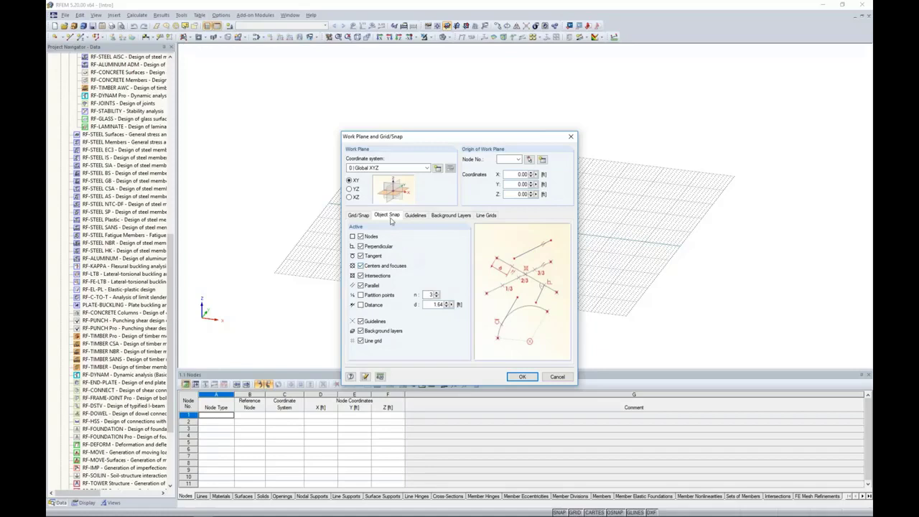
{"action": "left_click", "coordinate": [418, 216]}
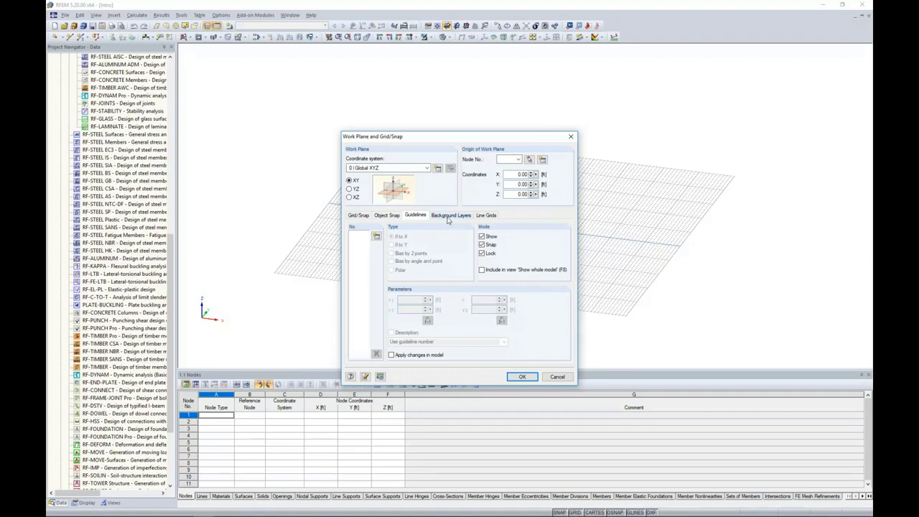
{"action": "left_click", "coordinate": [449, 217]}
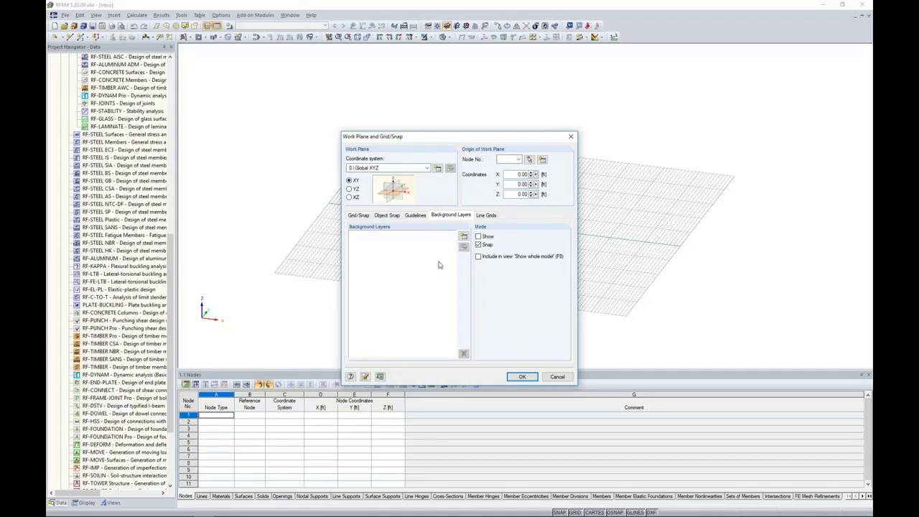
{"action": "left_click", "coordinate": [489, 216]}
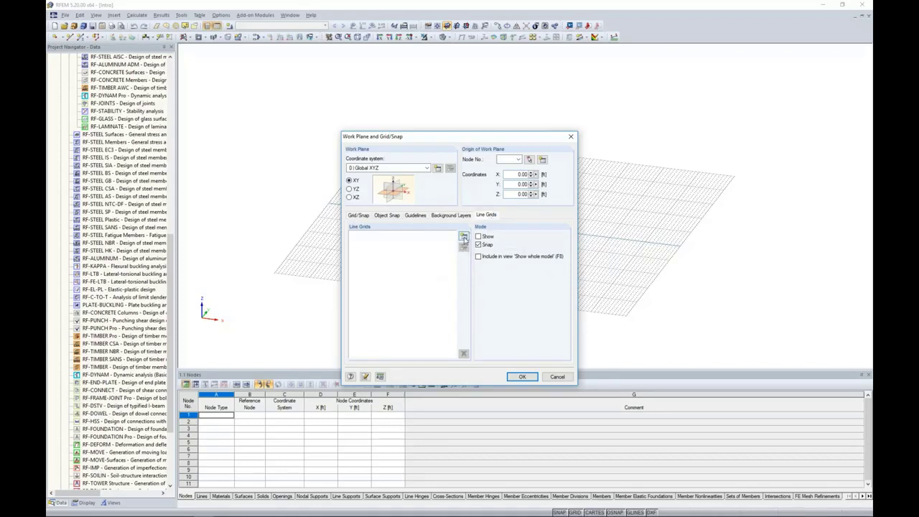
Step: Examine the Spherical, Cylindrical and Cartesian types for a new line grid and discard it
{"action": "left_click", "coordinate": [464, 241]}
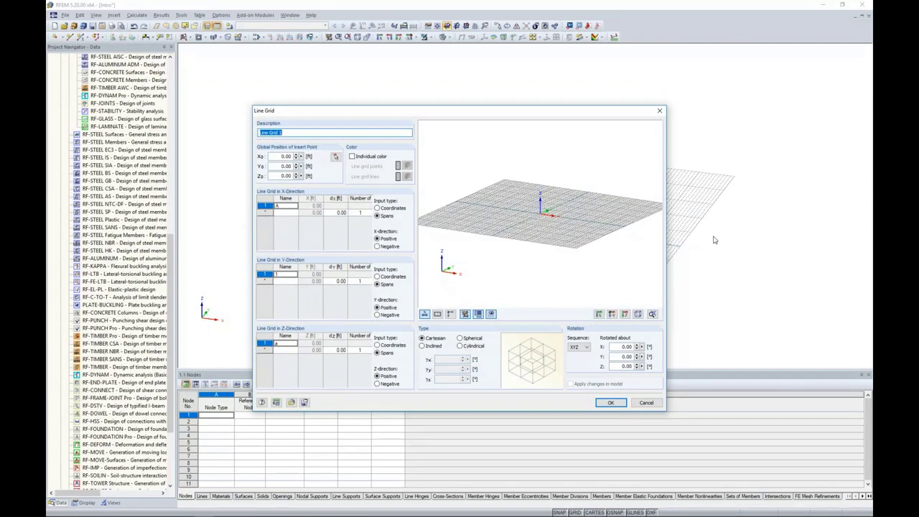
{"action": "left_click_drag", "start_coordinate": [613, 112], "coordinate": [563, 121]}
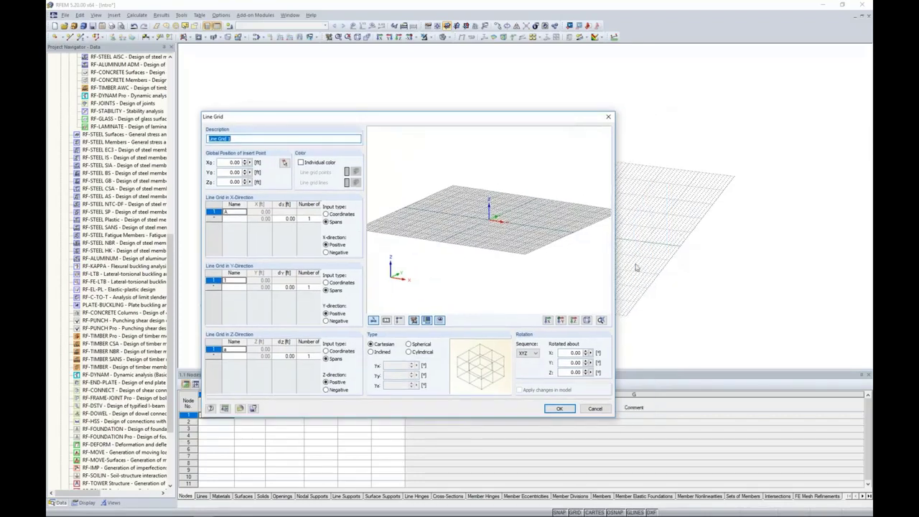
{"action": "left_click", "coordinate": [408, 344]}
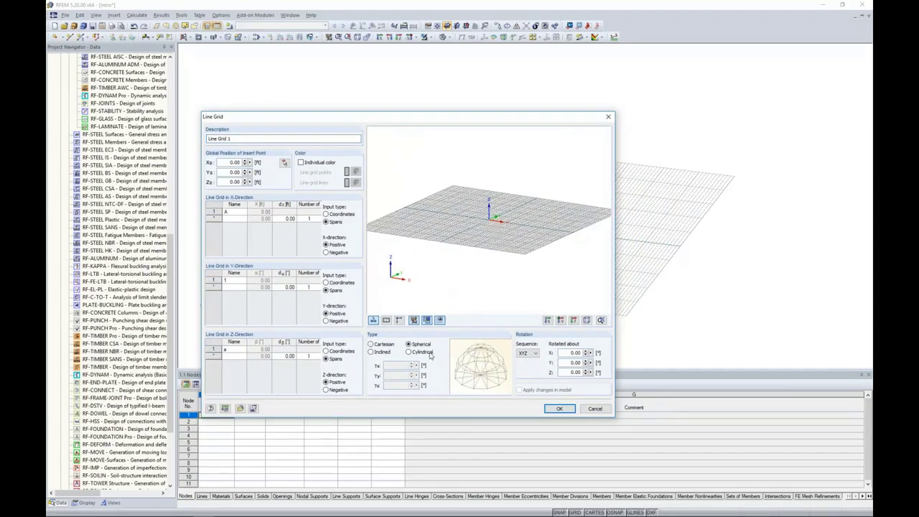
{"action": "left_click", "coordinate": [408, 352]}
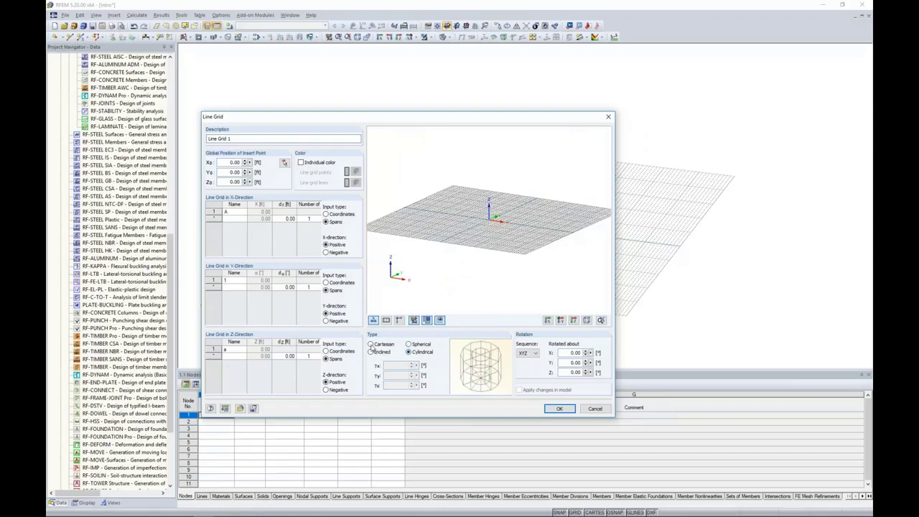
{"action": "left_click", "coordinate": [370, 345]}
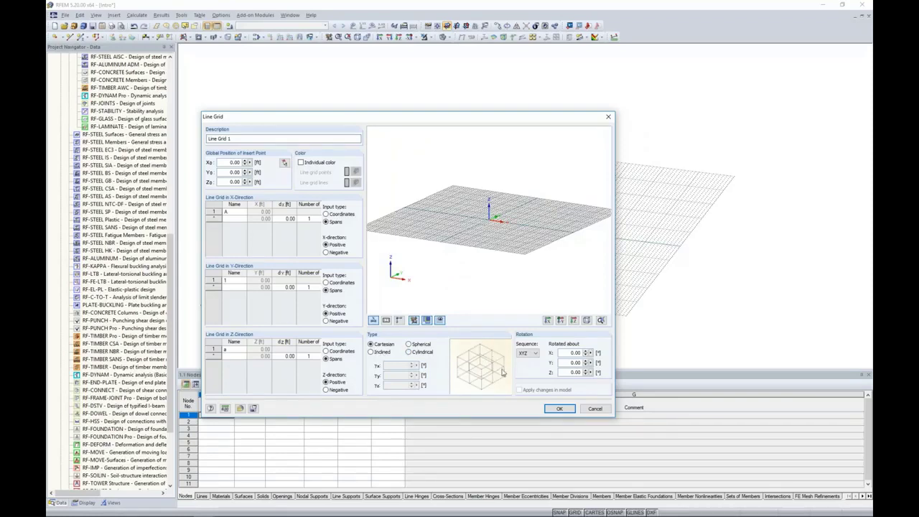
{"action": "left_click", "coordinate": [586, 411]}
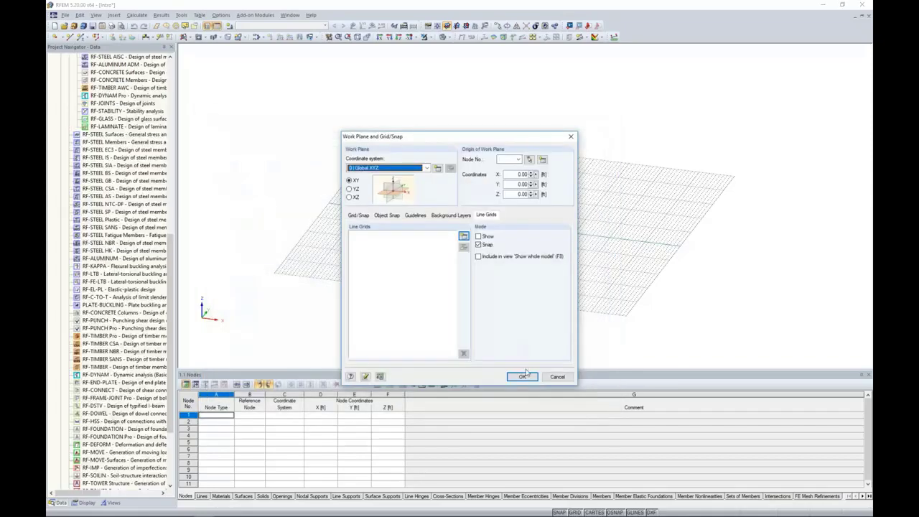
Step: Apply the work plane and grid settings
{"action": "left_click", "coordinate": [531, 376]}
{"action": "scroll", "coordinate": [612, 256], "scroll_direction": "down", "scroll_amount": 3}
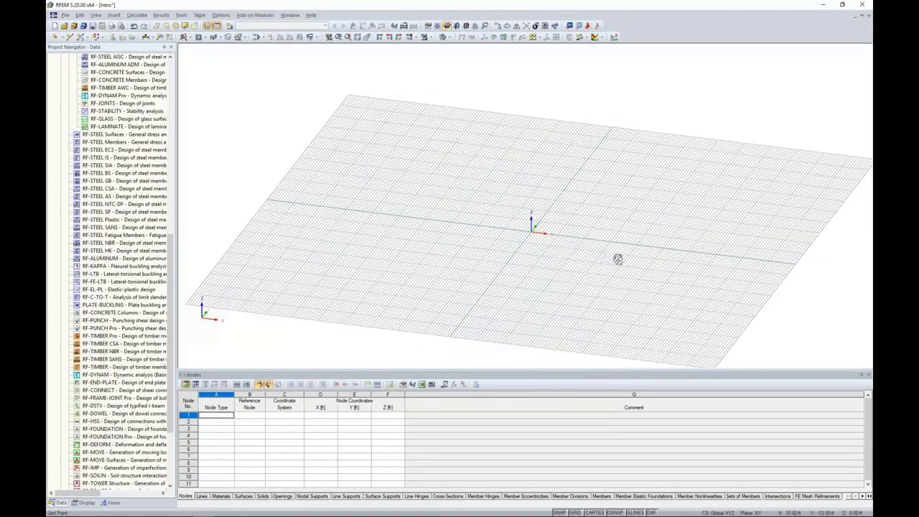
{"action": "scroll", "coordinate": [468, 262], "scroll_direction": "down", "scroll_amount": 1}
{"action": "scroll", "coordinate": [512, 247], "scroll_direction": "up", "scroll_amount": 5}
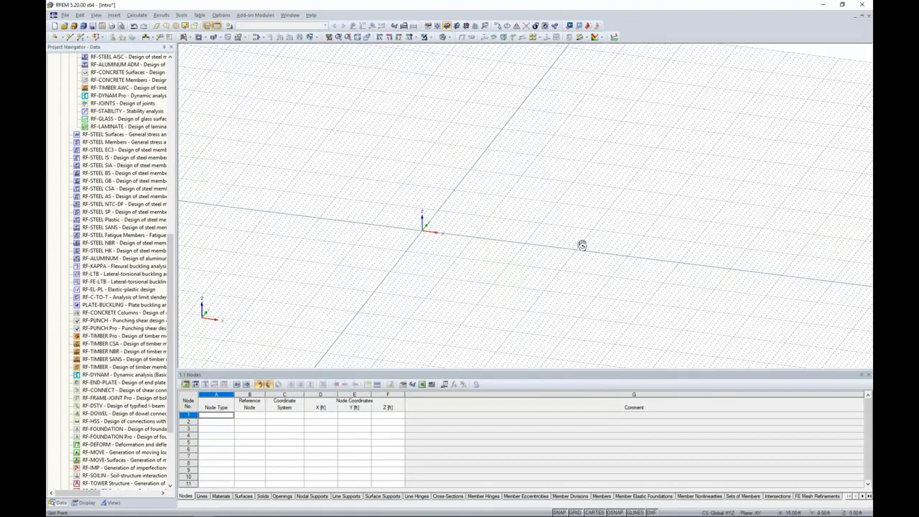
{"action": "middle_click_drag", "start_coordinate": [536, 259], "coordinate": [444, 222]}
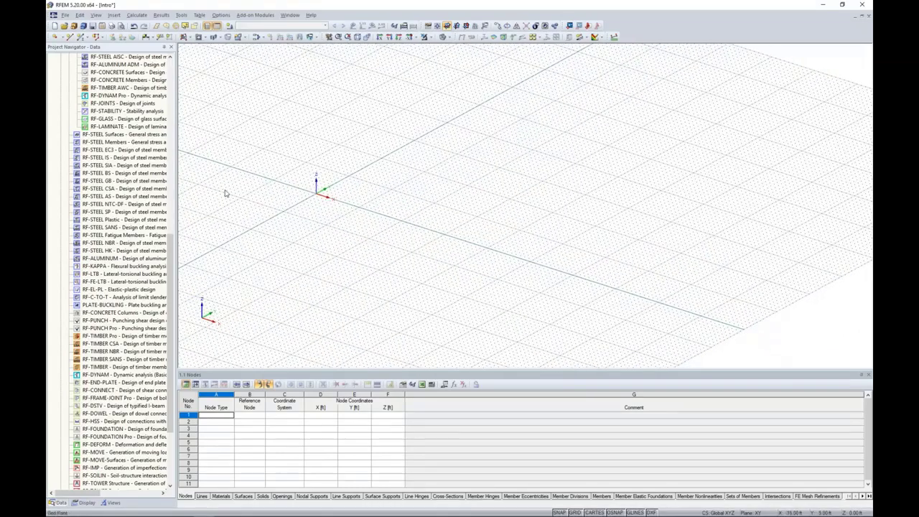
Step: Start a new rectangular surface and browse the concrete materials in the library, filtered by the CAN/CSA standard group
{"action": "left_click", "coordinate": [184, 37]}
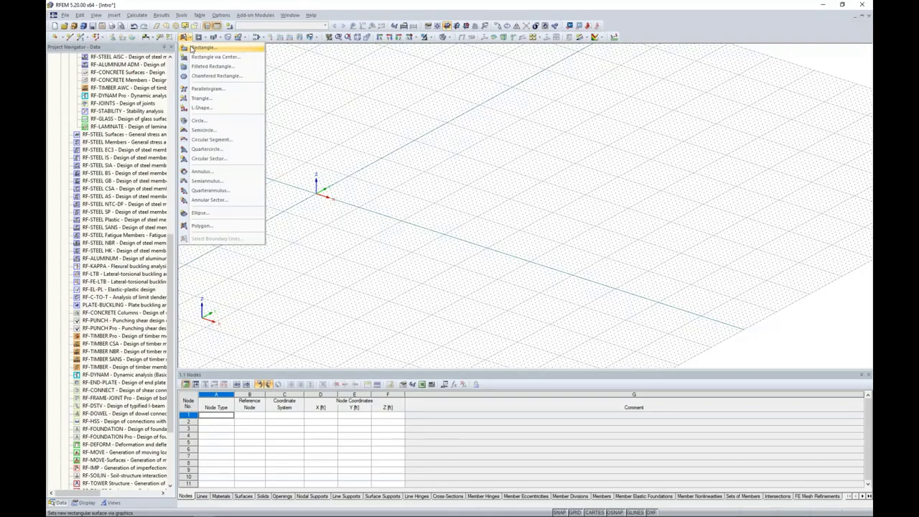
{"action": "left_click", "coordinate": [201, 48]}
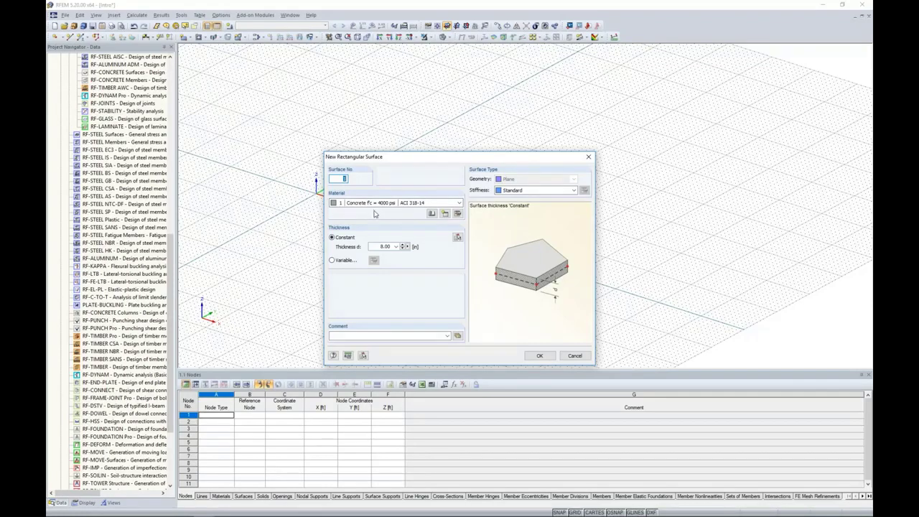
{"action": "left_click", "coordinate": [431, 214]}
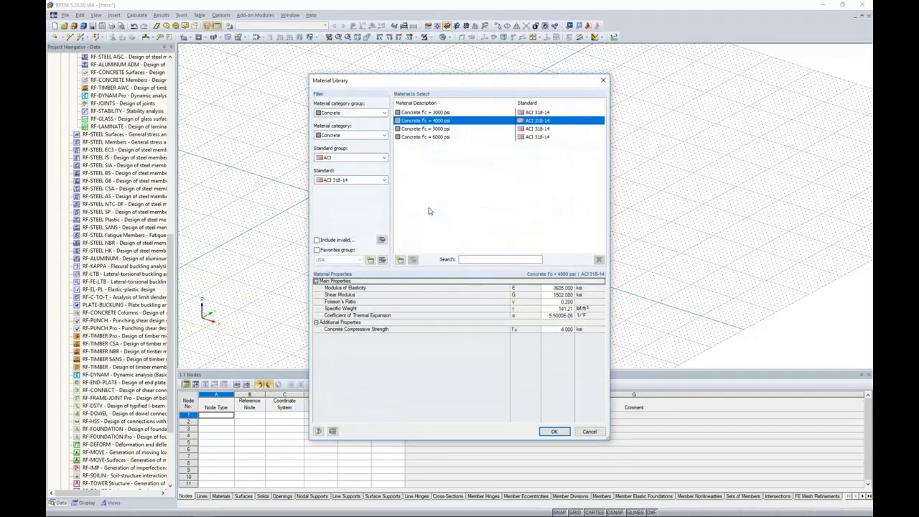
{"action": "left_click", "coordinate": [379, 115]}
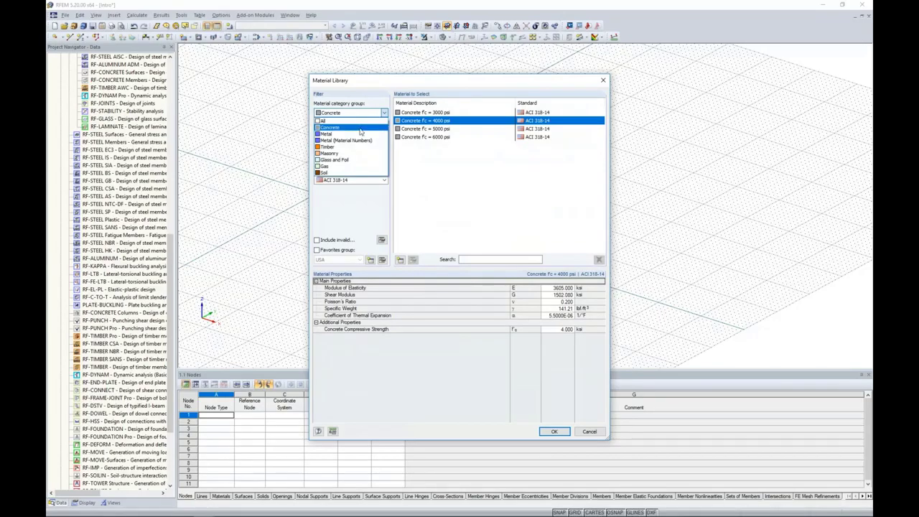
{"action": "left_click", "coordinate": [354, 208]}
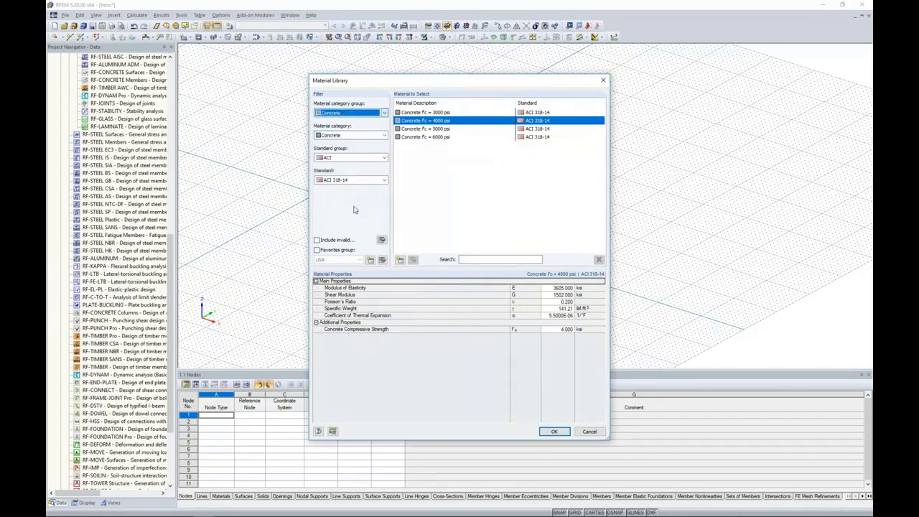
{"action": "left_click", "coordinate": [354, 159]}
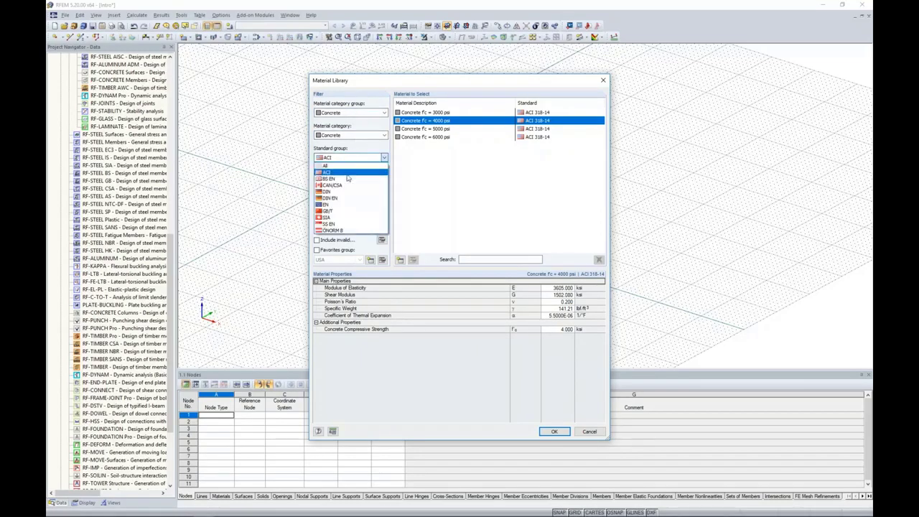
{"action": "left_click", "coordinate": [345, 185]}
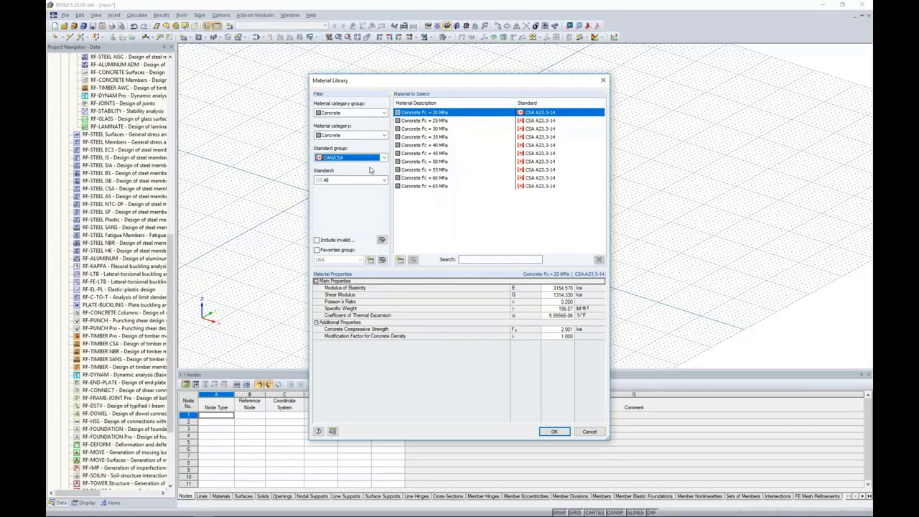
Step: Examine the library's USA favorites group and its material selection, and leave the library without choosing another material
{"action": "left_click", "coordinate": [316, 250]}
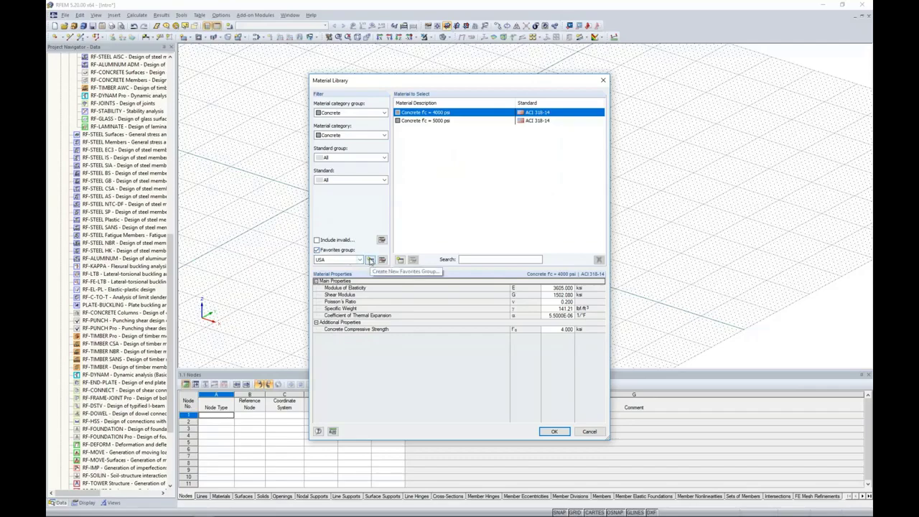
{"action": "left_click", "coordinate": [382, 260]}
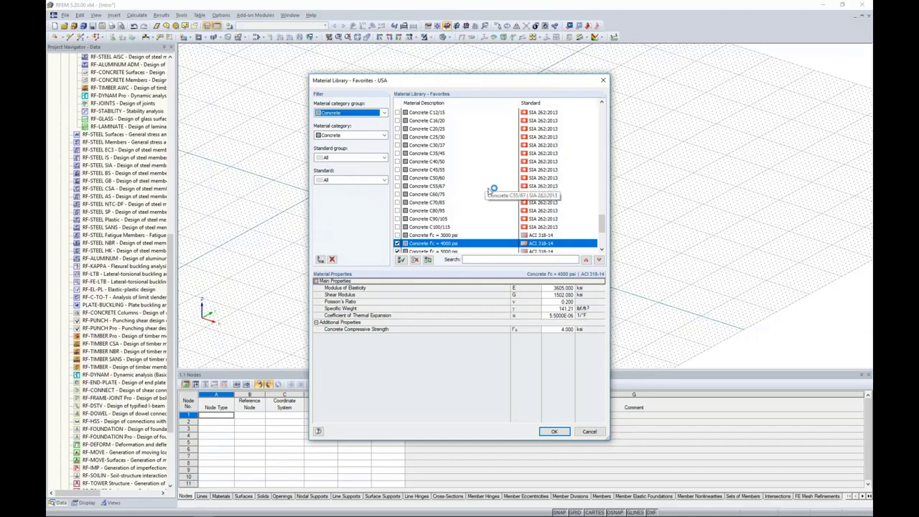
{"action": "left_click", "coordinate": [567, 431]}
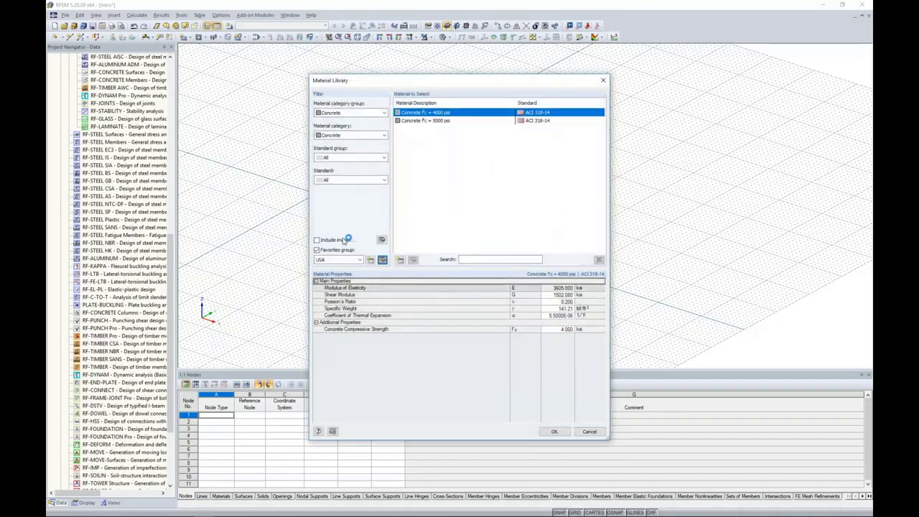
{"action": "left_click", "coordinate": [318, 250]}
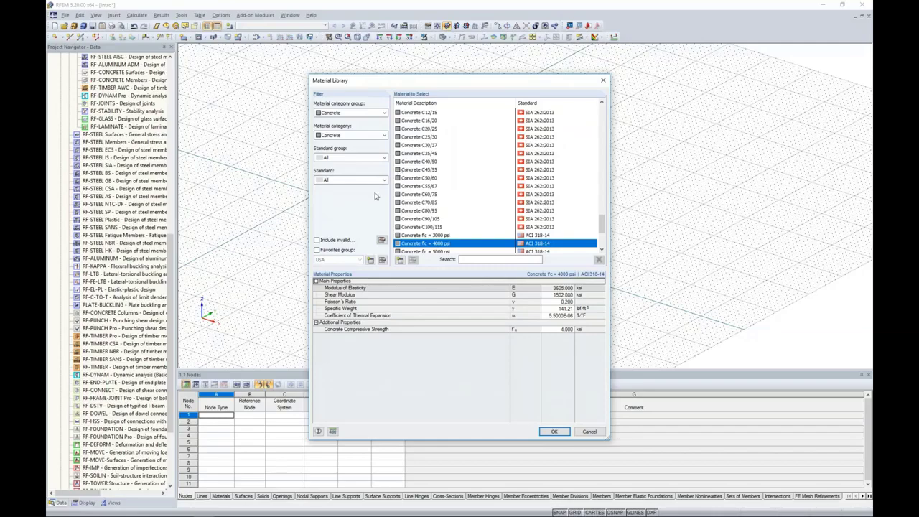
{"action": "left_click", "coordinate": [589, 432]}
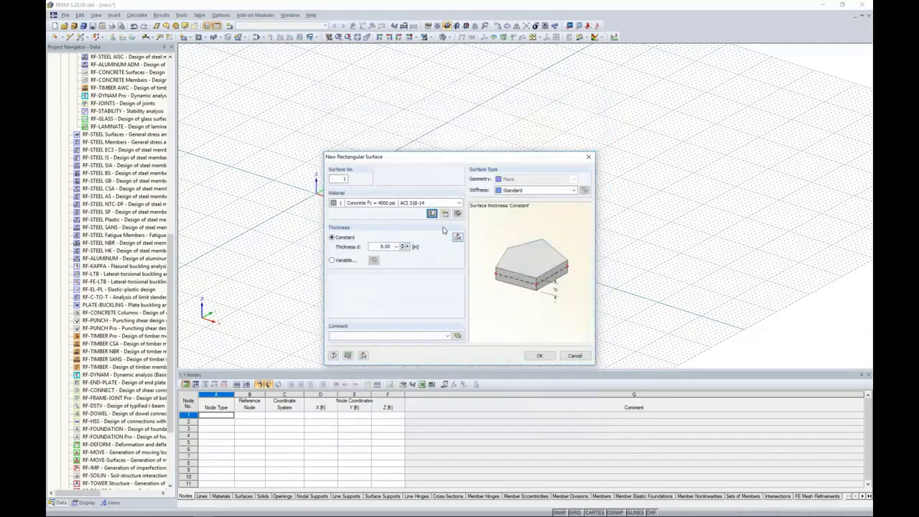
Step: Set the new surface's constant thickness to 12 in and its stiffness type to Orthotropic
{"action": "double_click", "coordinate": [386, 246]}
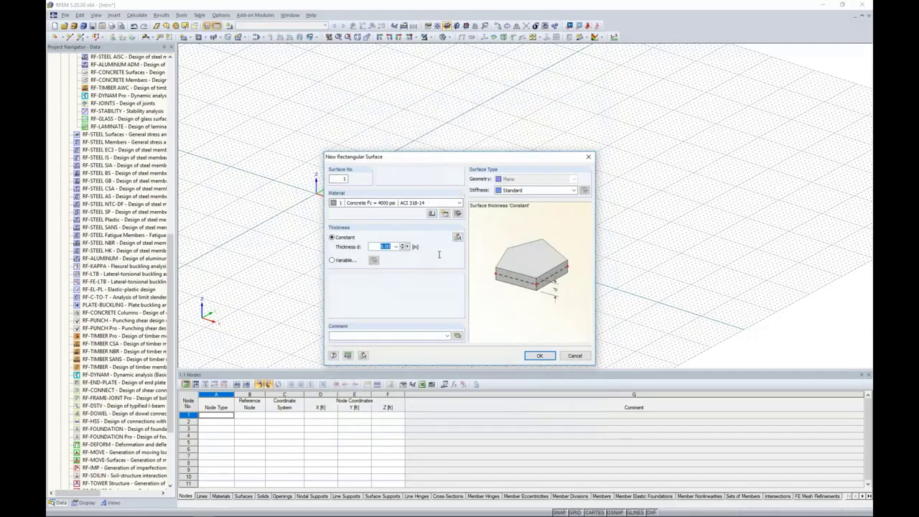
{"action": "type", "text": "12.0"}
{"action": "left_click", "coordinate": [515, 191]}
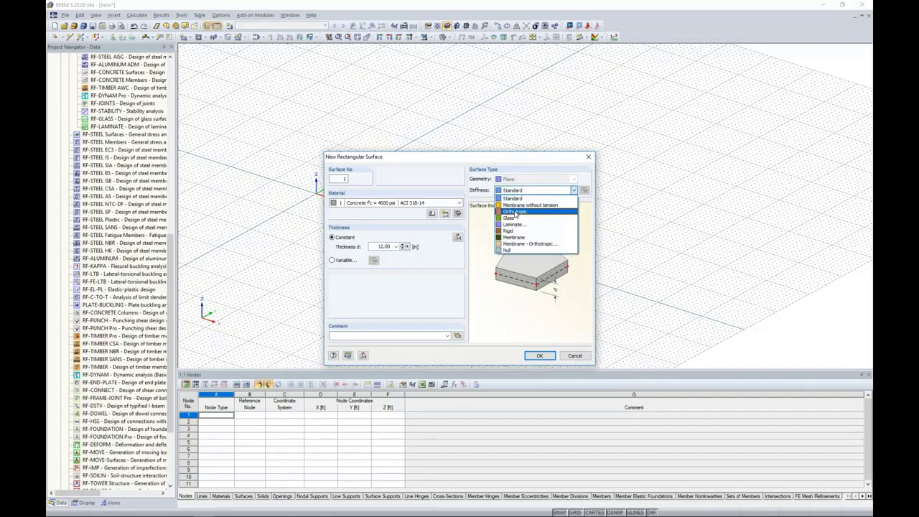
{"action": "left_click", "coordinate": [516, 213]}
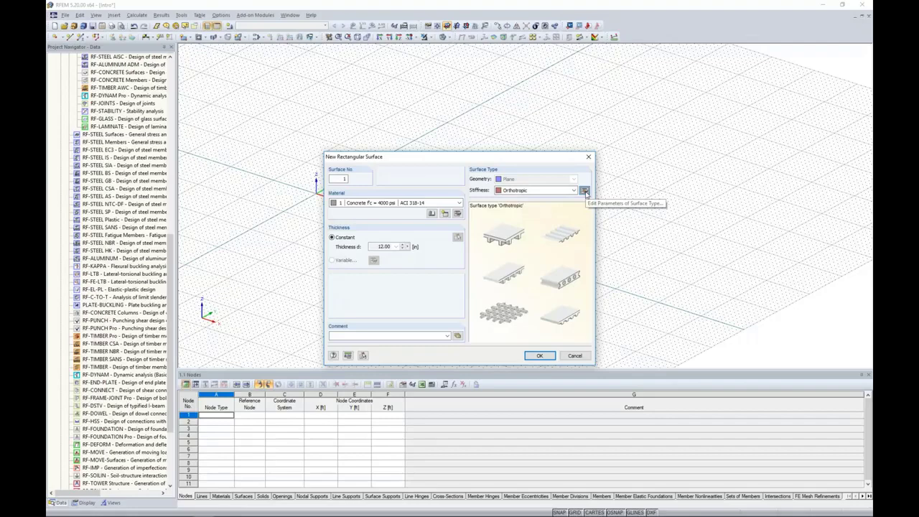
Step: Examine the orthotropic stiffness parameters for a hollow core slab and the stiffness matrix for constant thickness
{"action": "left_click", "coordinate": [585, 191]}
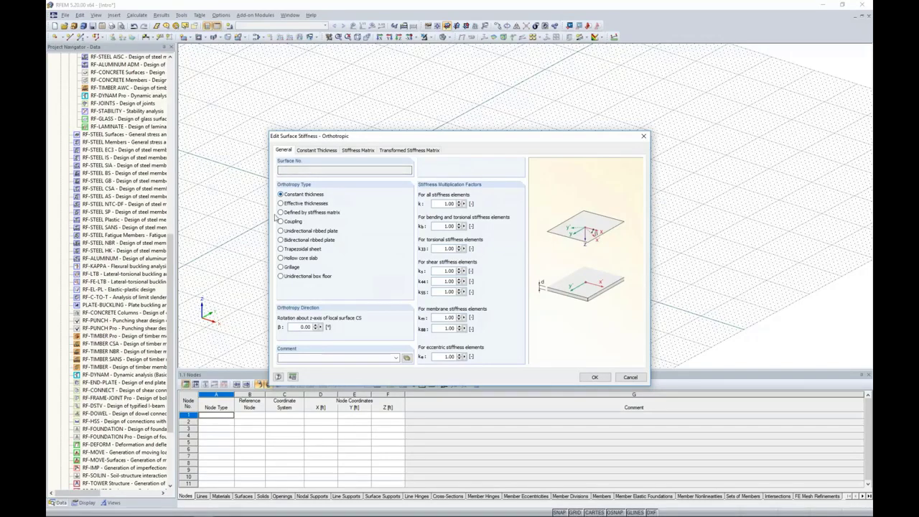
{"action": "left_click", "coordinate": [280, 258]}
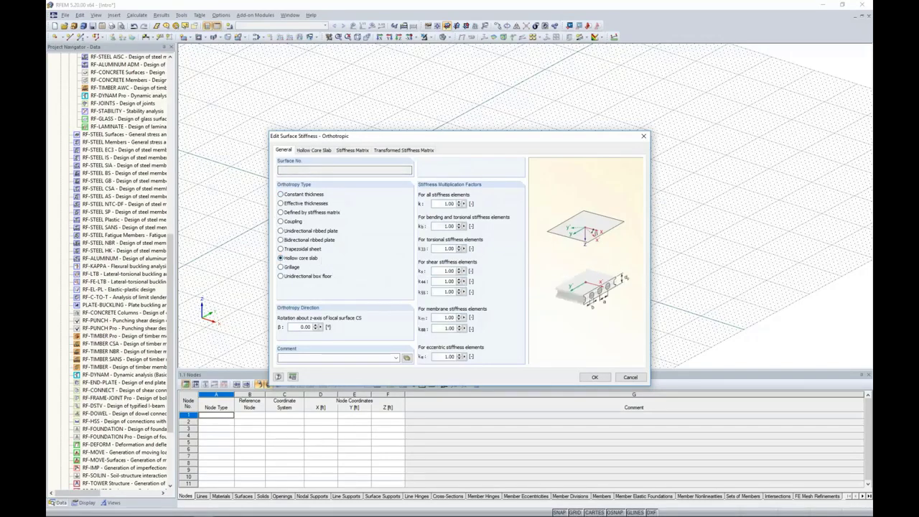
{"action": "left_click", "coordinate": [314, 150]}
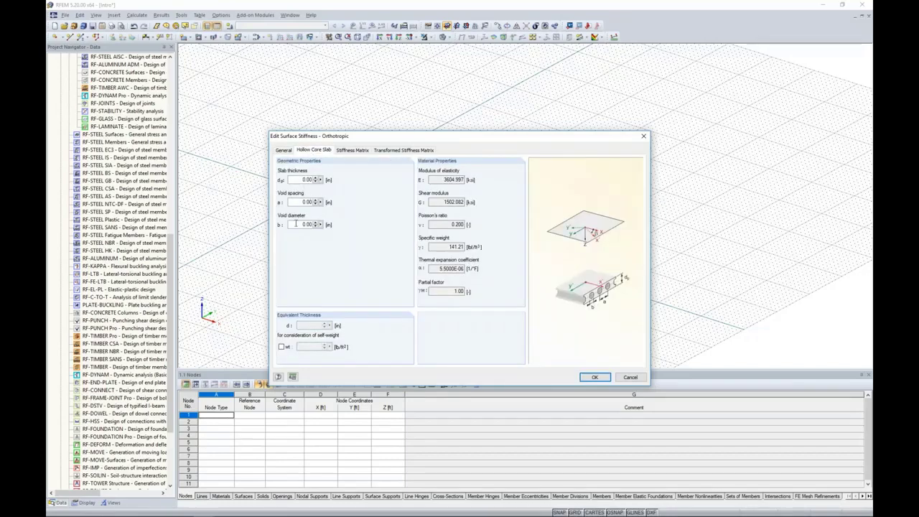
{"action": "left_click", "coordinate": [284, 150]}
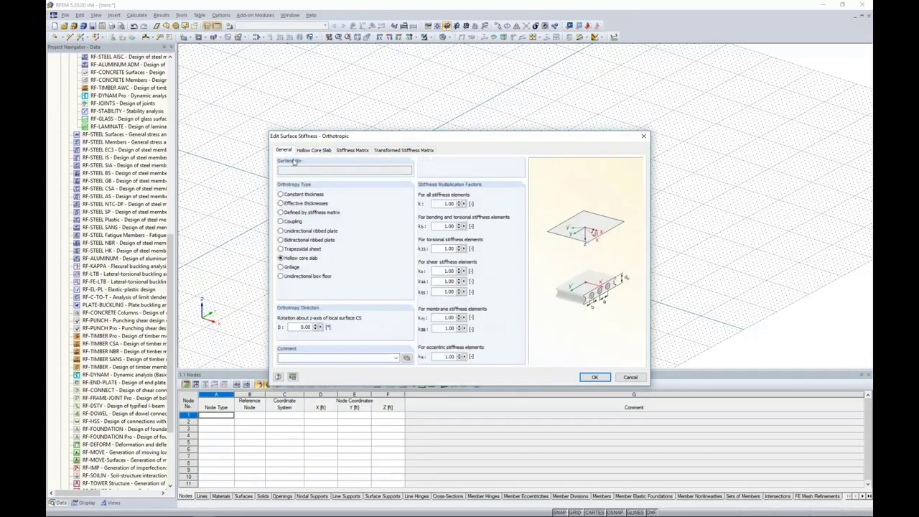
{"action": "left_click", "coordinate": [280, 195]}
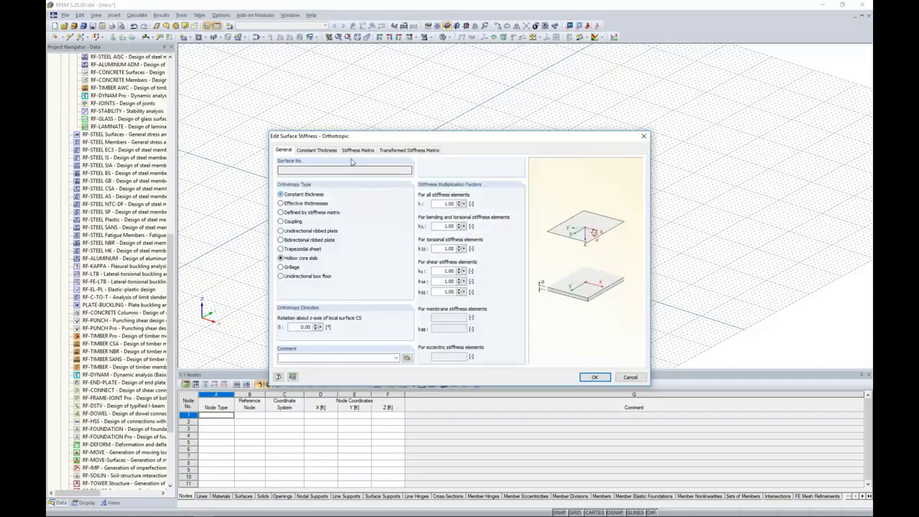
{"action": "left_click", "coordinate": [358, 150]}
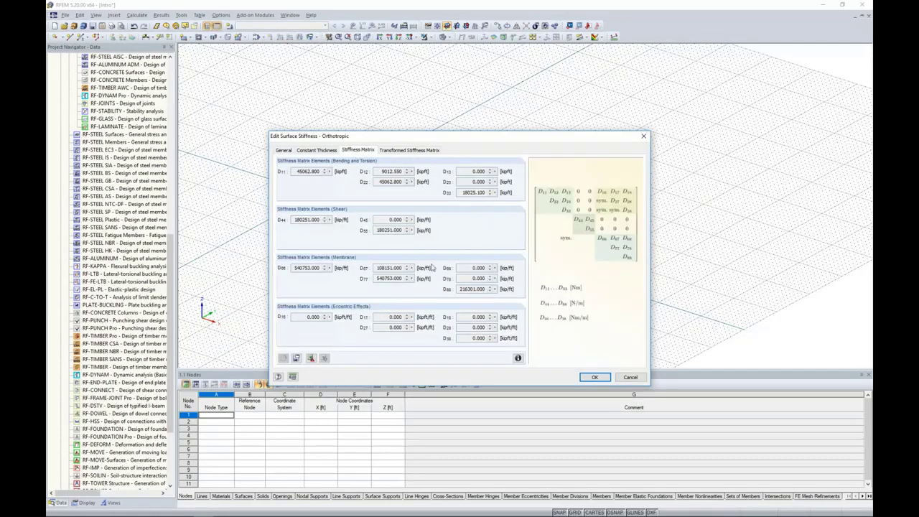
Step: Examine the Grillage and Trapezoidal sheet orthotropy types and discard the orthotropic parameter changes
{"action": "left_click", "coordinate": [284, 151]}
{"action": "left_click", "coordinate": [281, 266]}
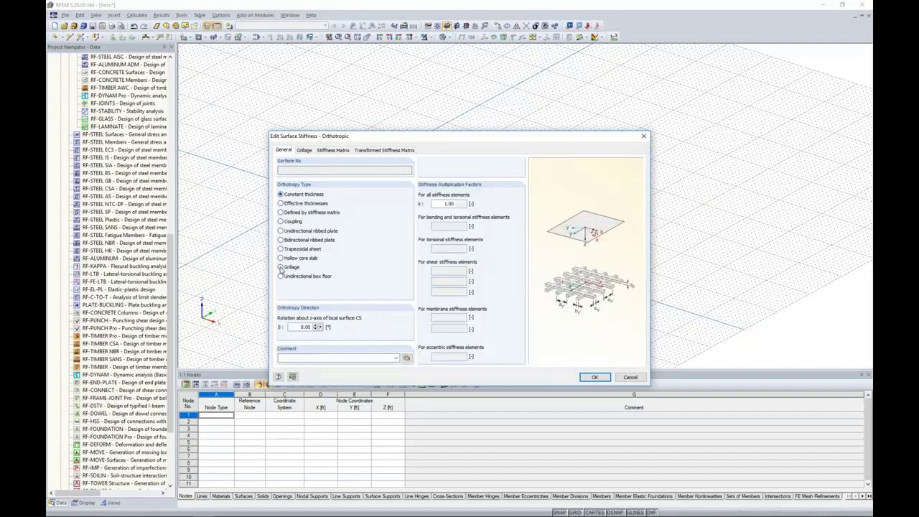
{"action": "left_click", "coordinate": [281, 249]}
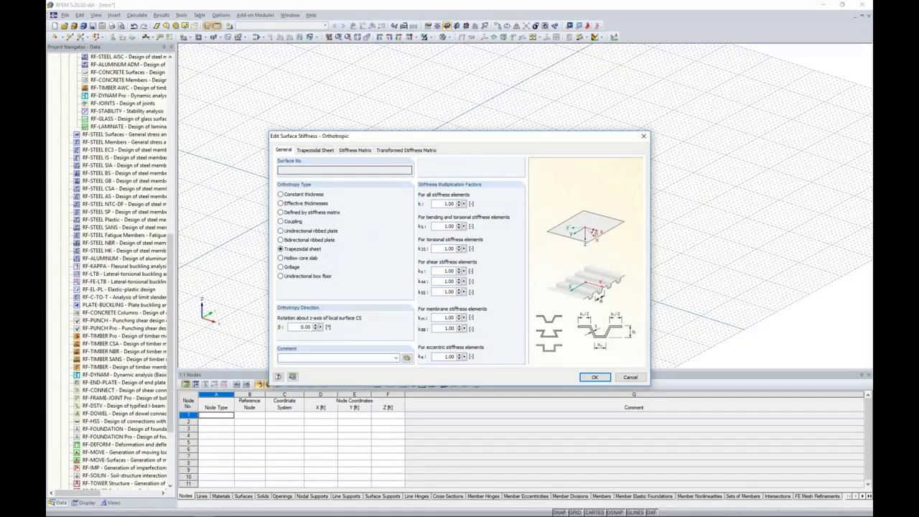
{"action": "left_click", "coordinate": [629, 377]}
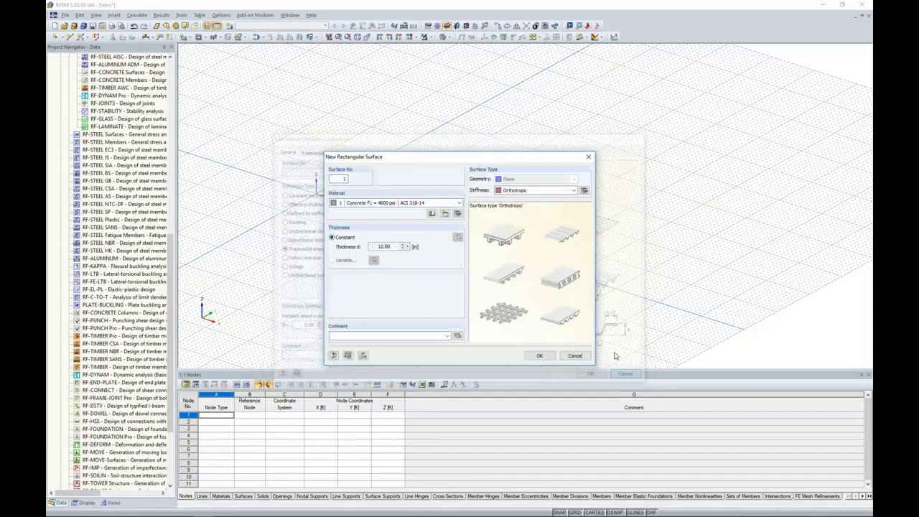
Step: Set the surface's stiffness type to Standard and draw the rectangle from the origin to X 25 ft, Y 40 ft
{"action": "left_click", "coordinate": [537, 190]}
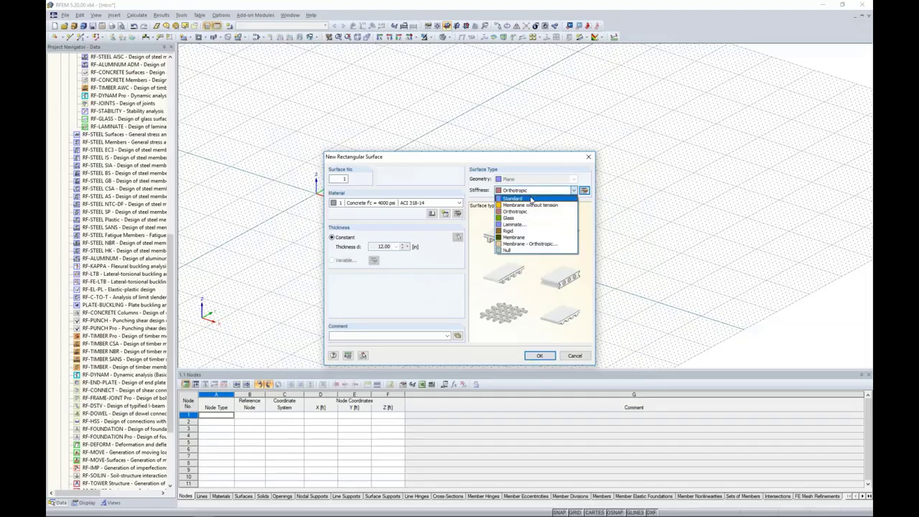
{"action": "left_click", "coordinate": [530, 199]}
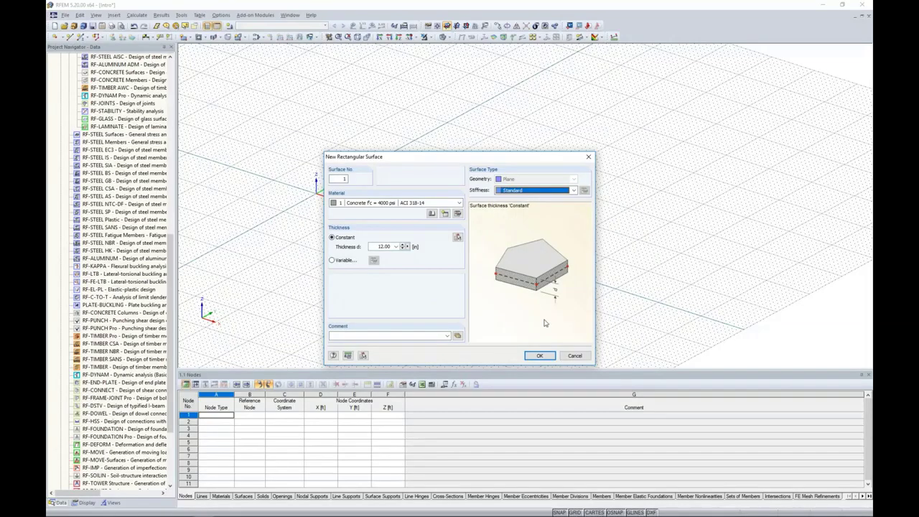
{"action": "left_click", "coordinate": [538, 356]}
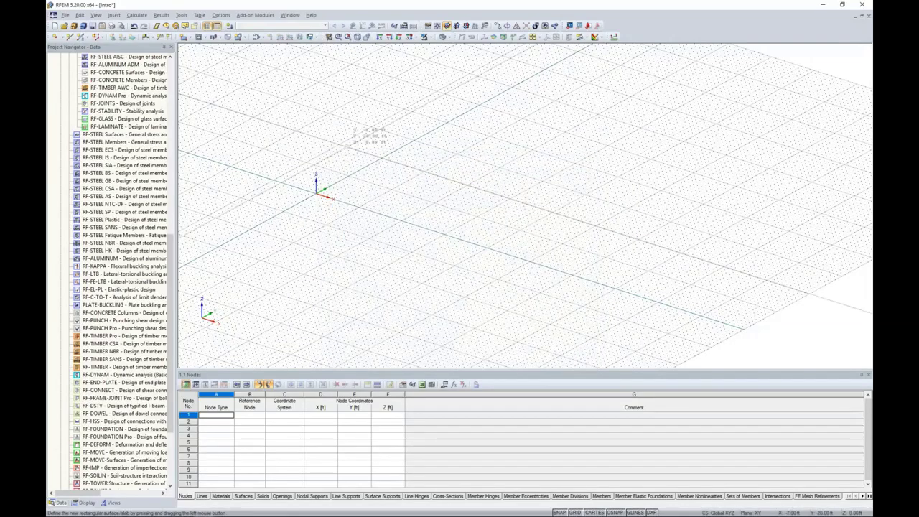
{"action": "left_click", "coordinate": [316, 190]}
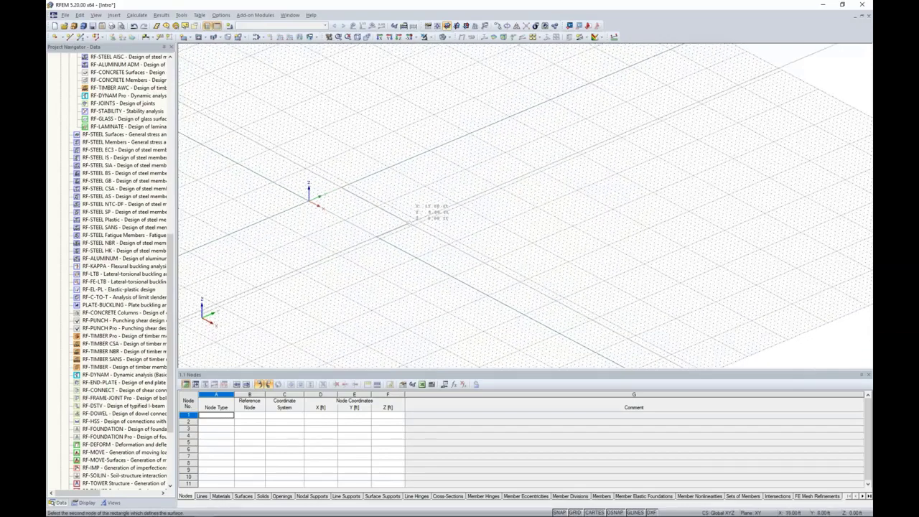
{"action": "scroll", "coordinate": [454, 214], "scroll_direction": "up", "scroll_amount": 3}
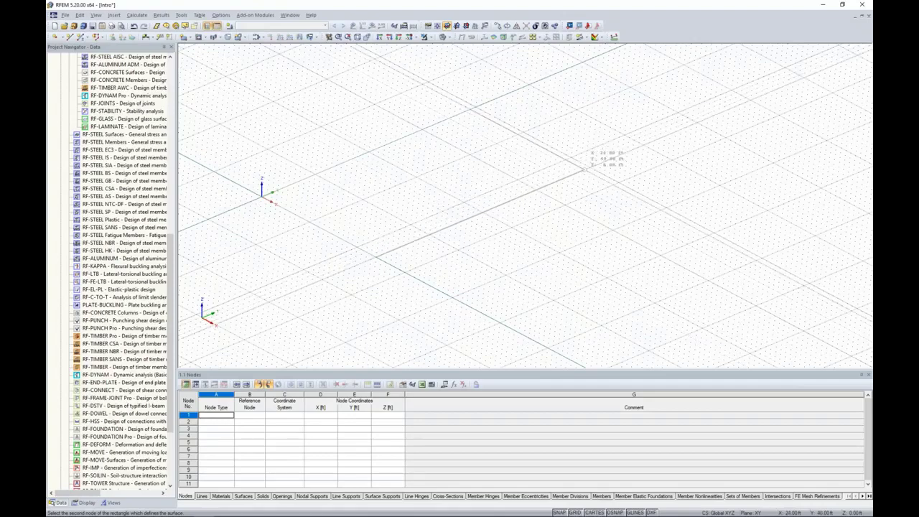
{"action": "left_click", "coordinate": [595, 170]}
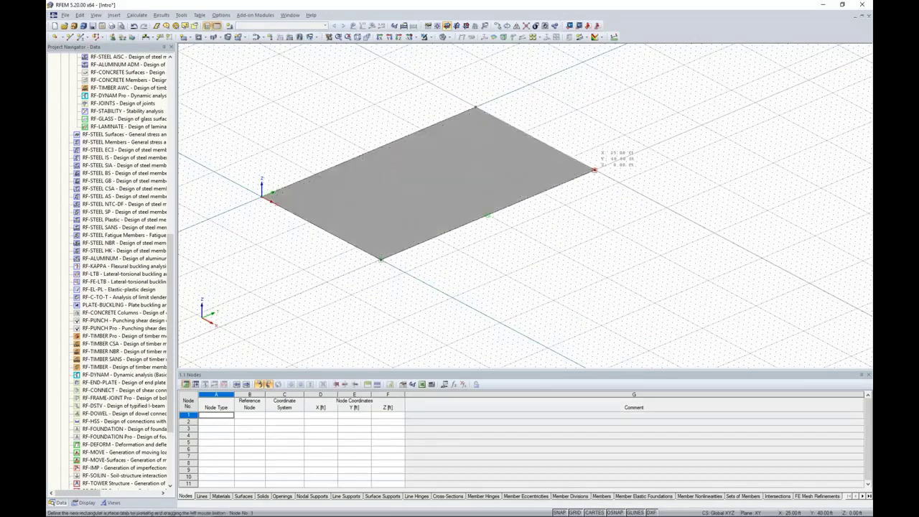
Step: Draw a second rectangular surface from the first slab's far corner at X 25 ft, Y 40 ft to X 65 ft, Y 17 ft
{"action": "scroll", "coordinate": [582, 237], "scroll_direction": "up", "scroll_amount": 1}
{"action": "middle_click_drag", "start_coordinate": [582, 237], "coordinate": [542, 193]}
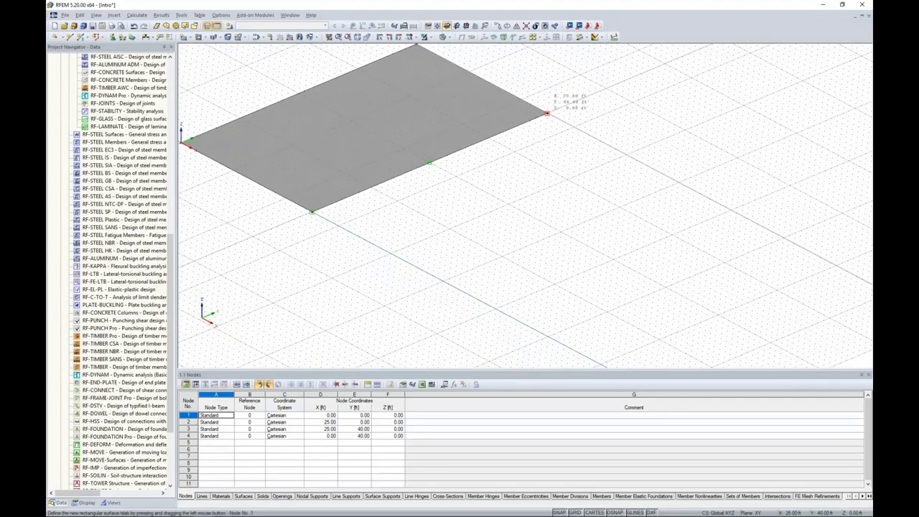
{"action": "left_click", "coordinate": [547, 113]}
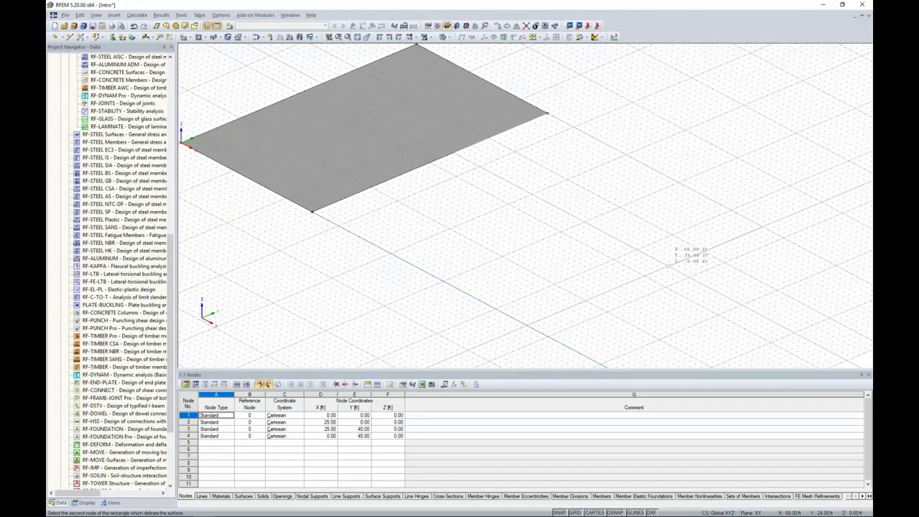
{"action": "left_click", "coordinate": [622, 279]}
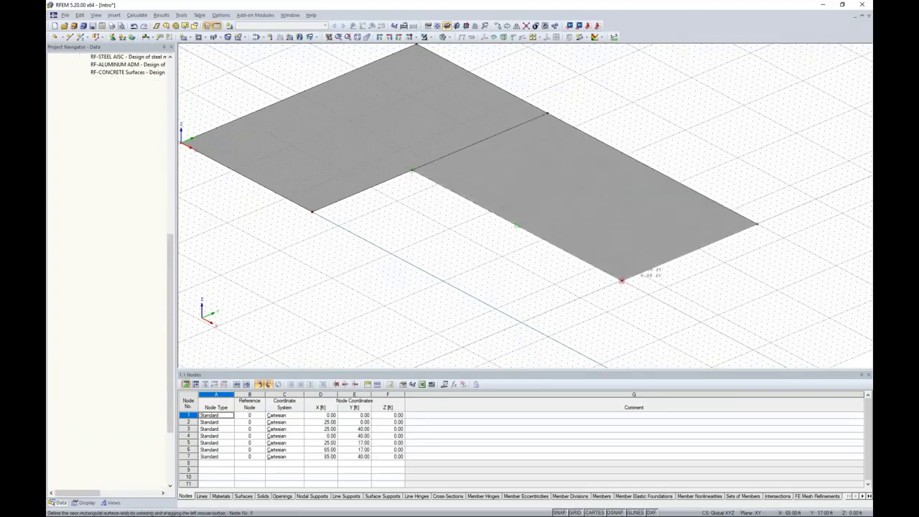
{"action": "scroll", "coordinate": [447, 234], "scroll_direction": "down", "scroll_amount": 3}
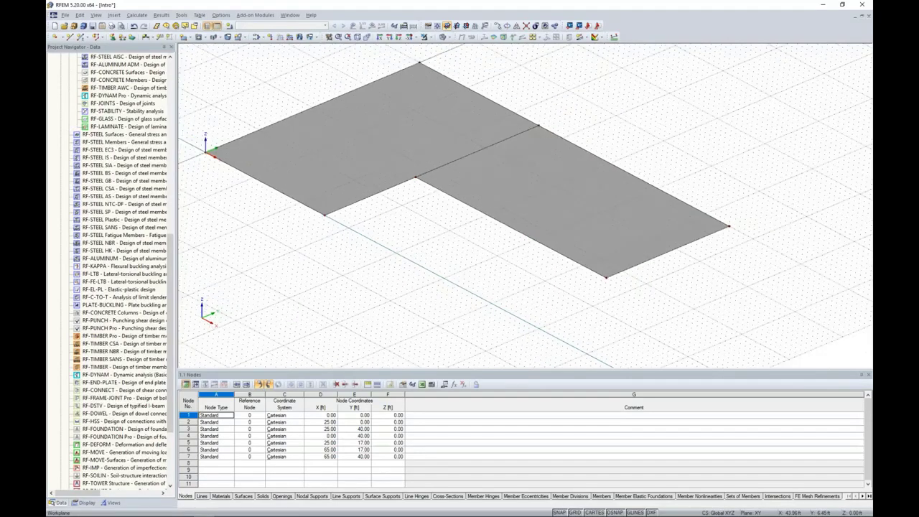
{"action": "middle_click_drag", "start_coordinate": [432, 287], "coordinate": [512, 293]}
{"action": "right_click_drag", "start_coordinate": [480, 296], "coordinate": [508, 290]}
{"action": "left_click", "coordinate": [438, 263]}
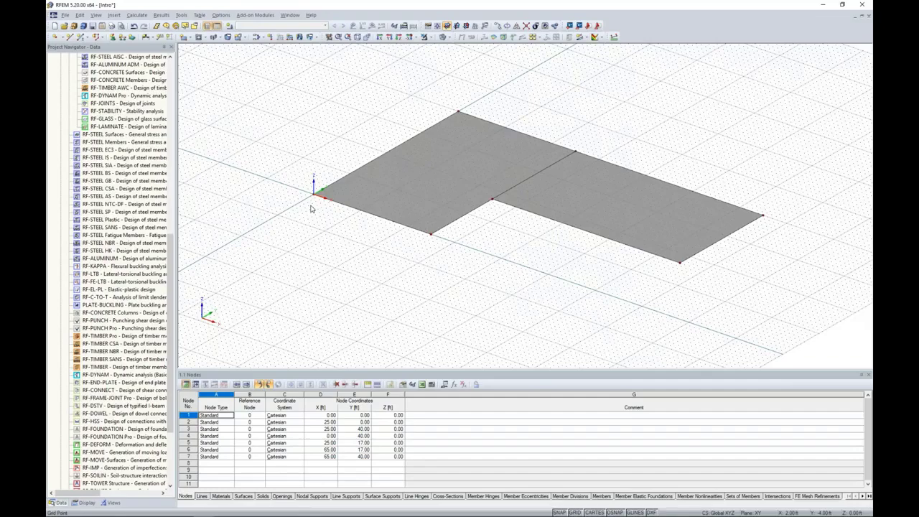
Step: Draw an arc from the origin to the slab corner at X 25 ft, bulging outward through X 12.5 ft, Y -8.4 ft
{"action": "left_click_drag", "start_coordinate": [170, 251], "coordinate": [180, 70]}
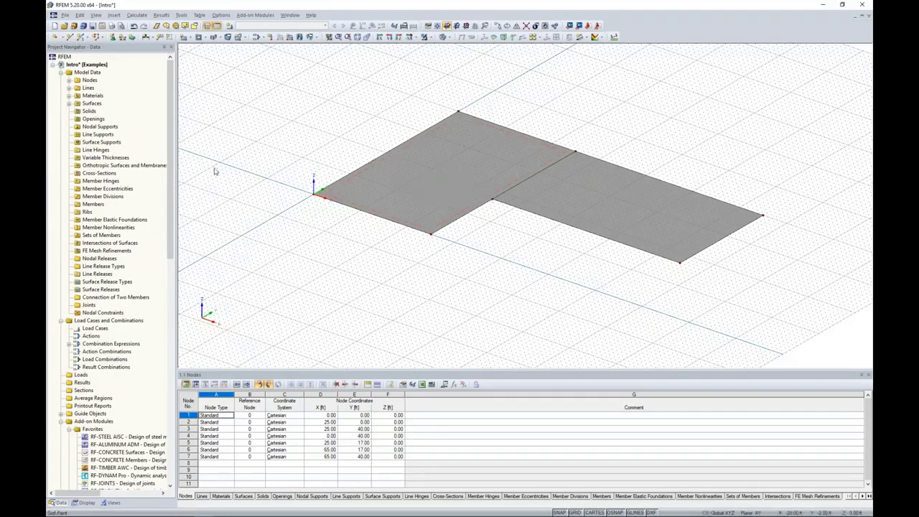
{"action": "left_click", "coordinate": [70, 38]}
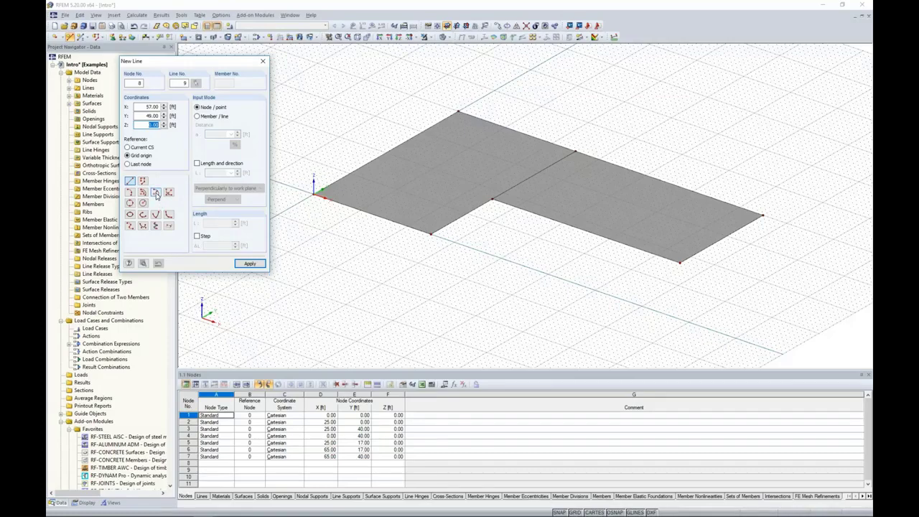
{"action": "left_click", "coordinate": [156, 193]}
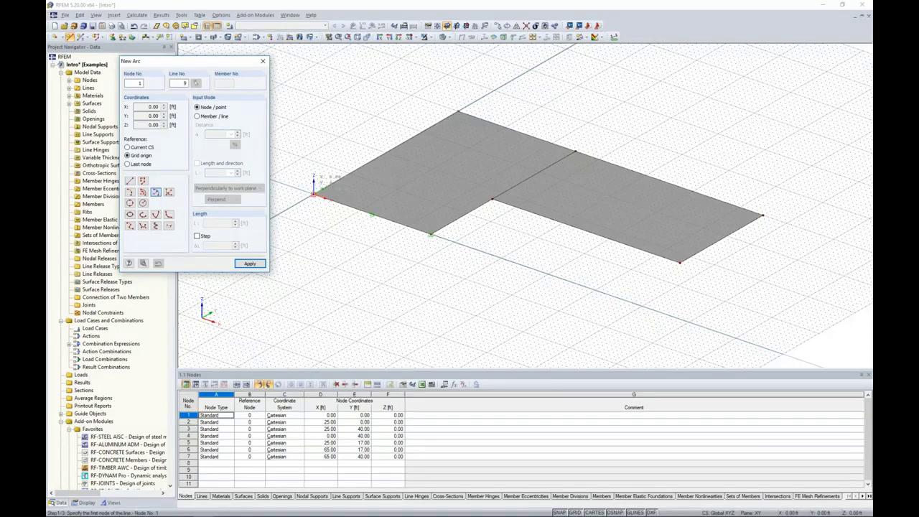
{"action": "left_click", "coordinate": [314, 192]}
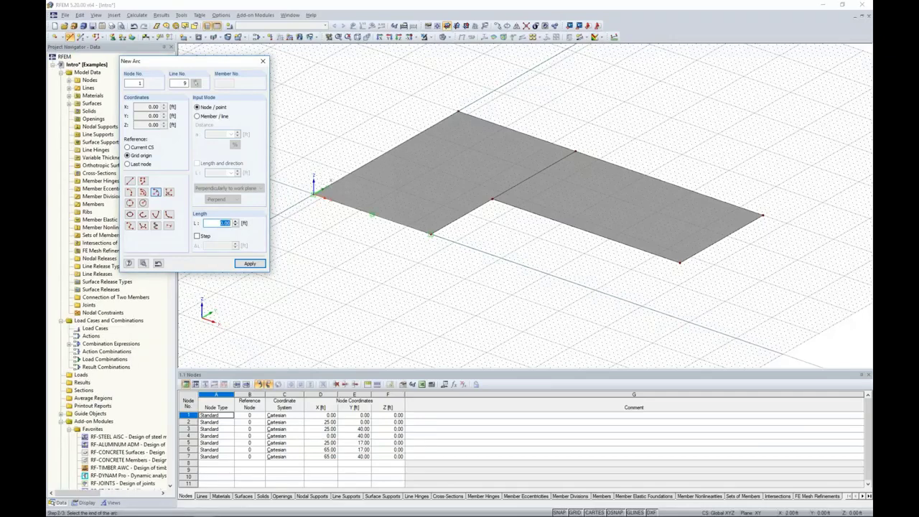
{"action": "left_click", "coordinate": [462, 217]}
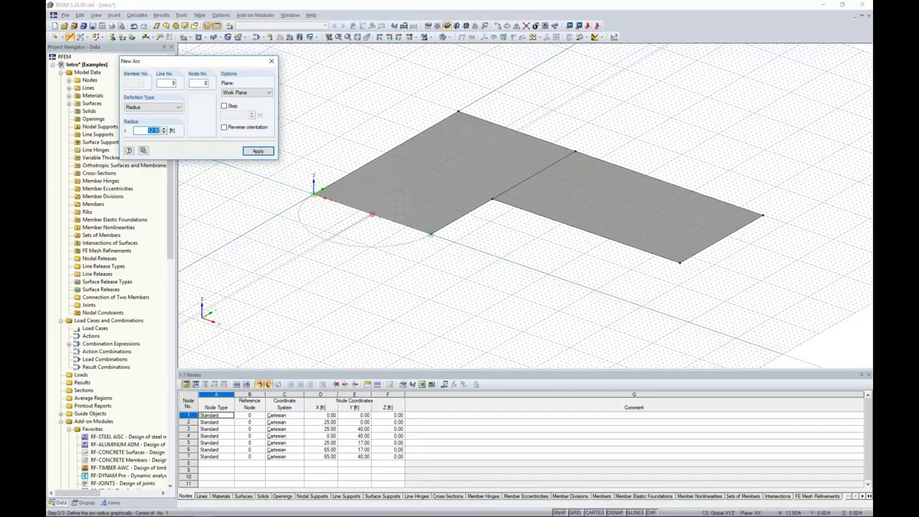
{"action": "type", "text": "8"}
{"action": "key", "text": "Return"}
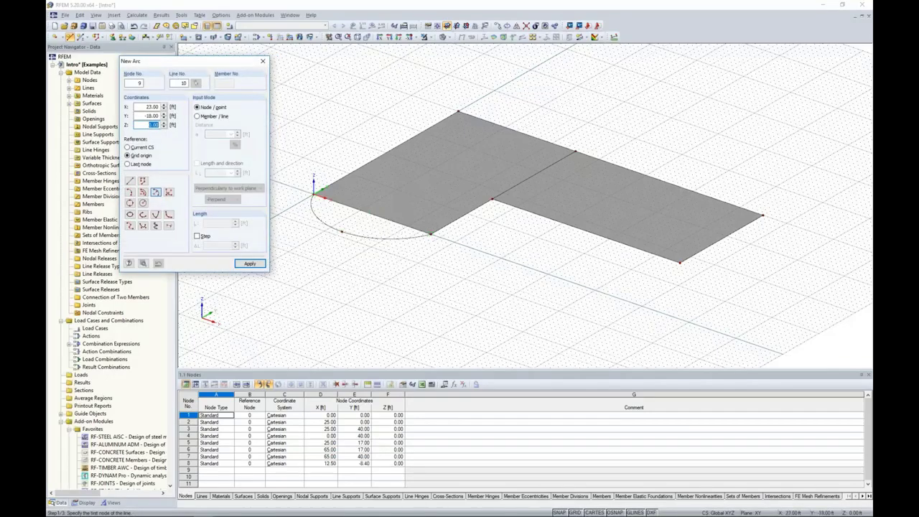
{"action": "key", "text": "Escape"}
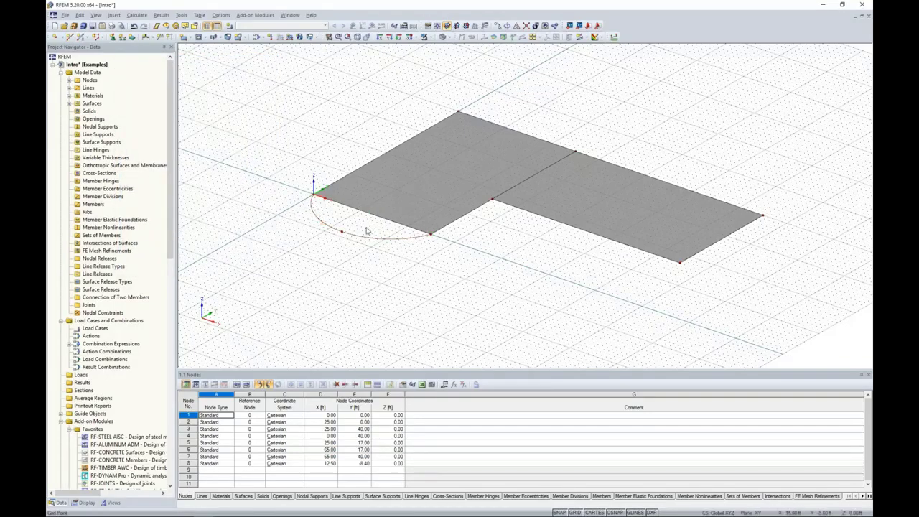
Step: Delete the straight edge line between the arc's ends together with the first rectangular surface
{"action": "scroll", "coordinate": [379, 222], "scroll_direction": "up", "scroll_amount": 2}
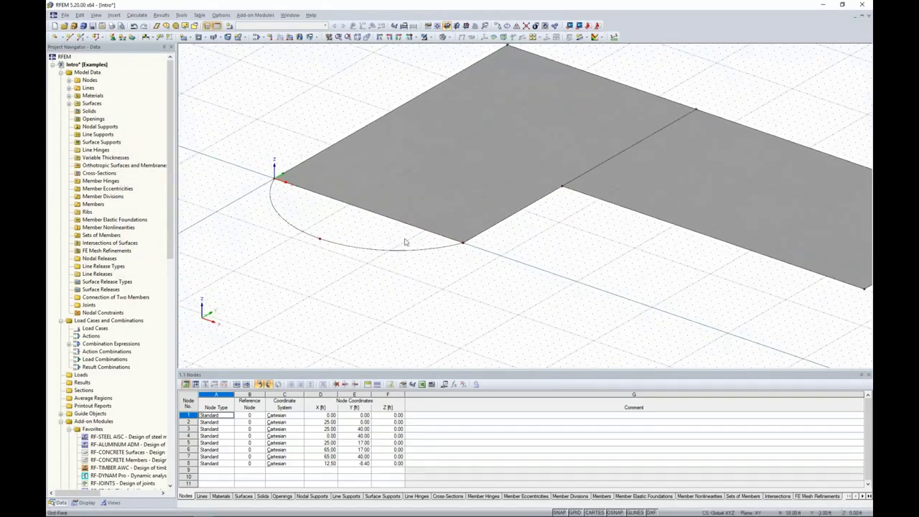
{"action": "left_click_drag", "start_coordinate": [412, 238], "coordinate": [334, 170]}
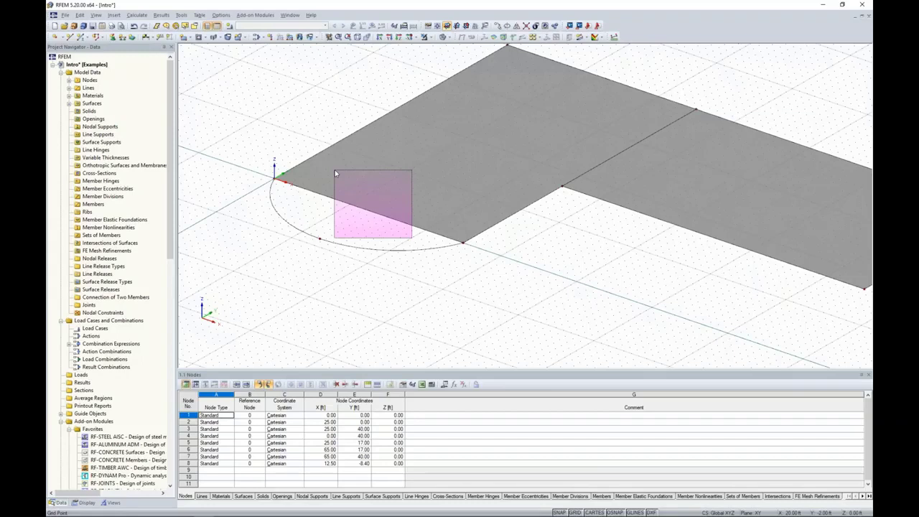
{"action": "left_click_drag", "start_coordinate": [335, 173], "coordinate": [335, 172]}
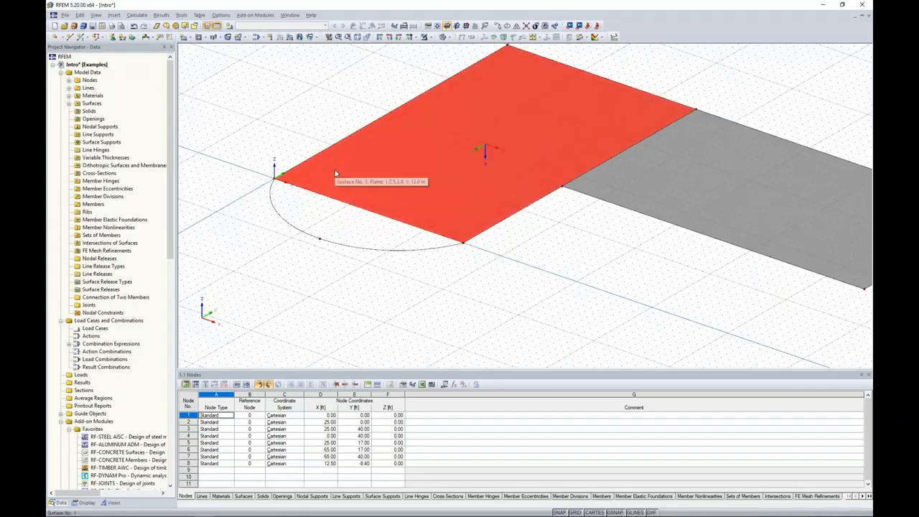
{"action": "key", "text": "Delete"}
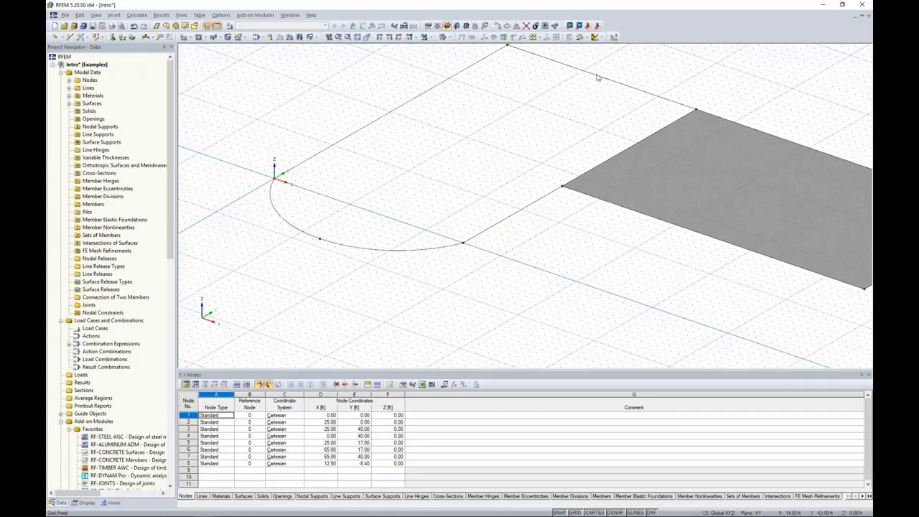
Step: Create a 12 in thick Standard concrete surface from the arc and the remaining boundary lines of the first slab
{"action": "left_click", "coordinate": [188, 37]}
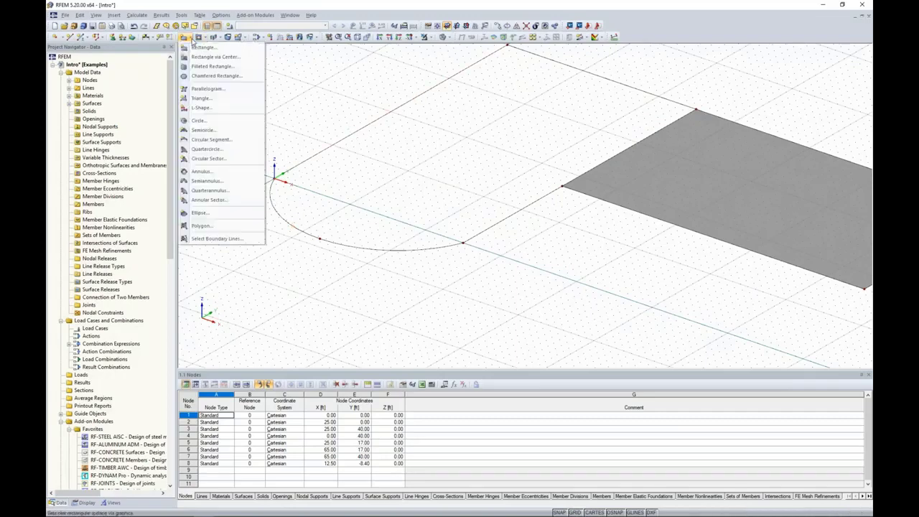
{"action": "left_click", "coordinate": [196, 239]}
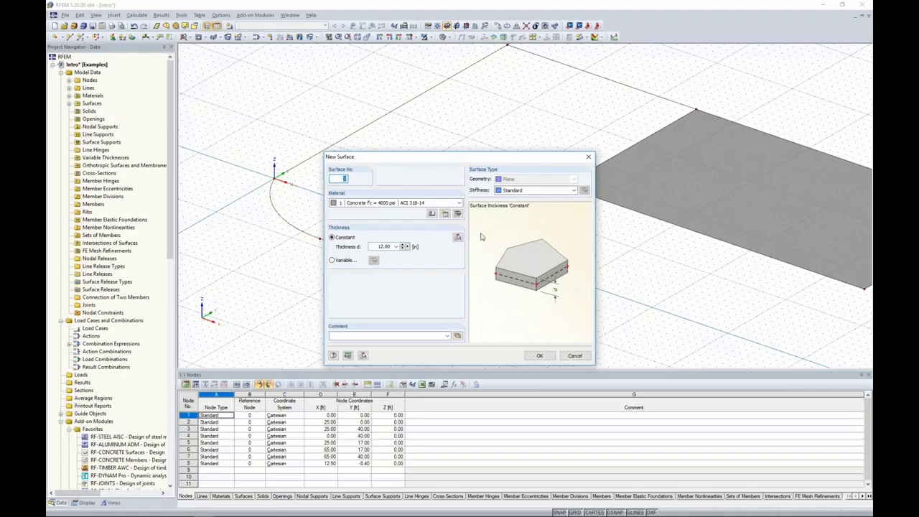
{"action": "left_click", "coordinate": [535, 355]}
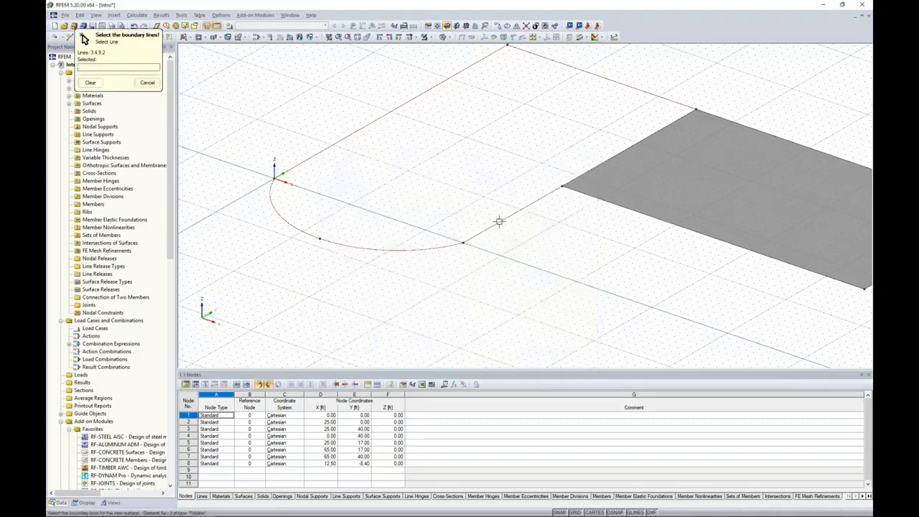
{"action": "left_click", "coordinate": [572, 177]}
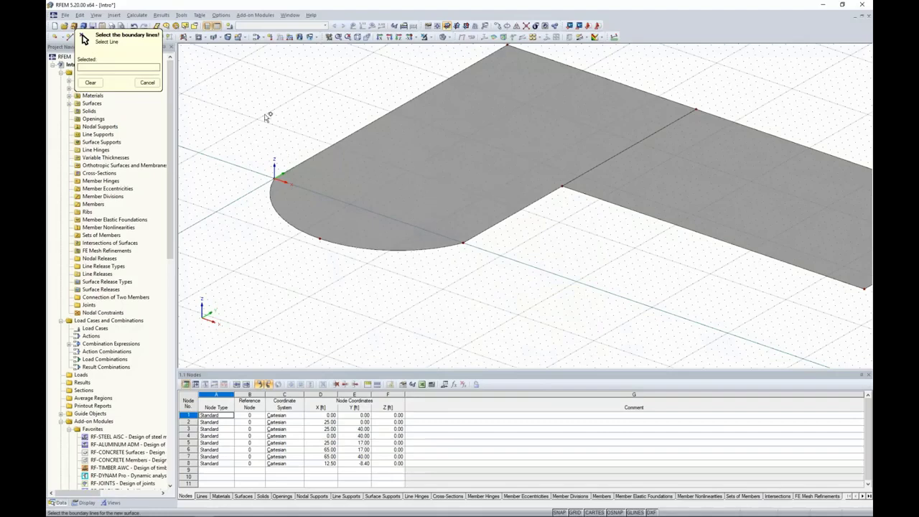
{"action": "key", "text": "Escape"}
{"action": "scroll", "coordinate": [426, 264], "scroll_direction": "down", "scroll_amount": 1}
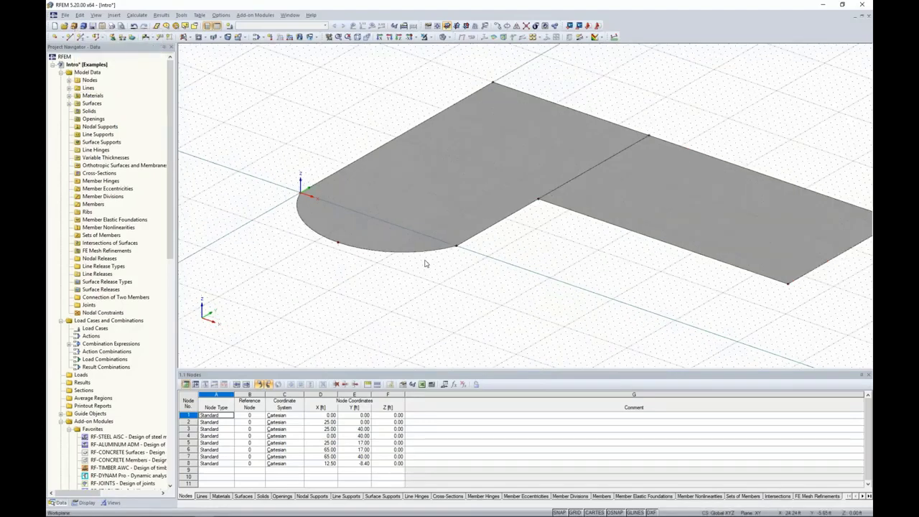
{"action": "scroll", "coordinate": [513, 274], "scroll_direction": "down", "scroll_amount": 1}
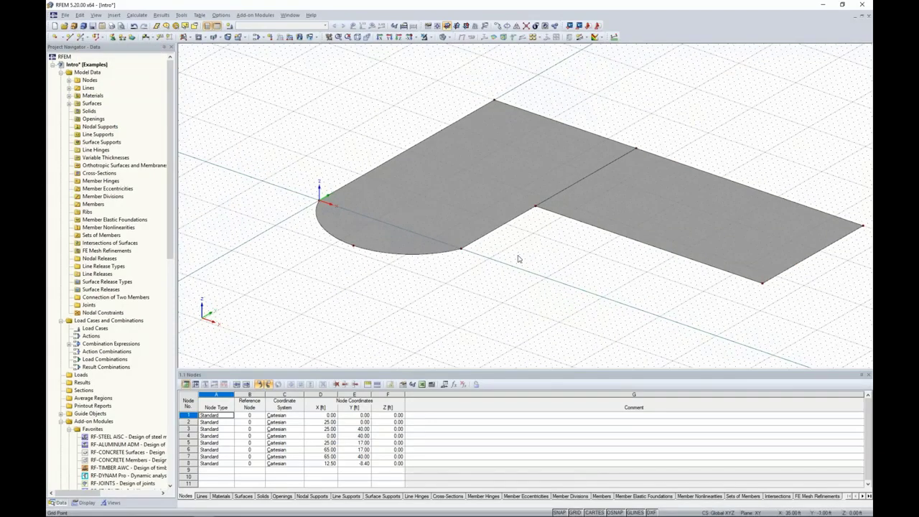
Step: Switch the model display to wireframe and frame the curved slab from above
{"action": "middle_click_drag", "start_coordinate": [310, 139], "coordinate": [336, 138], "text": "ctrl"}
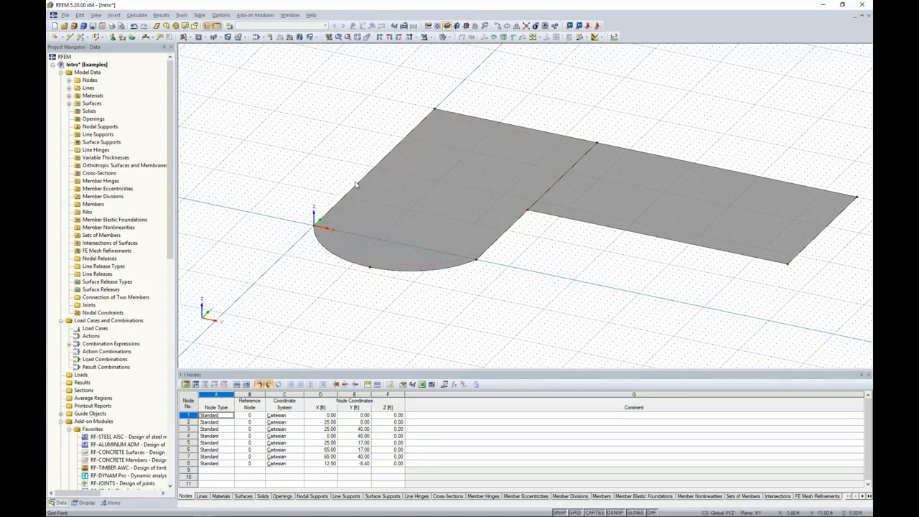
{"action": "middle_click_drag", "start_coordinate": [354, 182], "coordinate": [374, 165]}
{"action": "middle_click_drag", "start_coordinate": [389, 210], "coordinate": [378, 214], "text": "ctrl"}
{"action": "scroll", "coordinate": [378, 214], "scroll_direction": "up", "scroll_amount": 5}
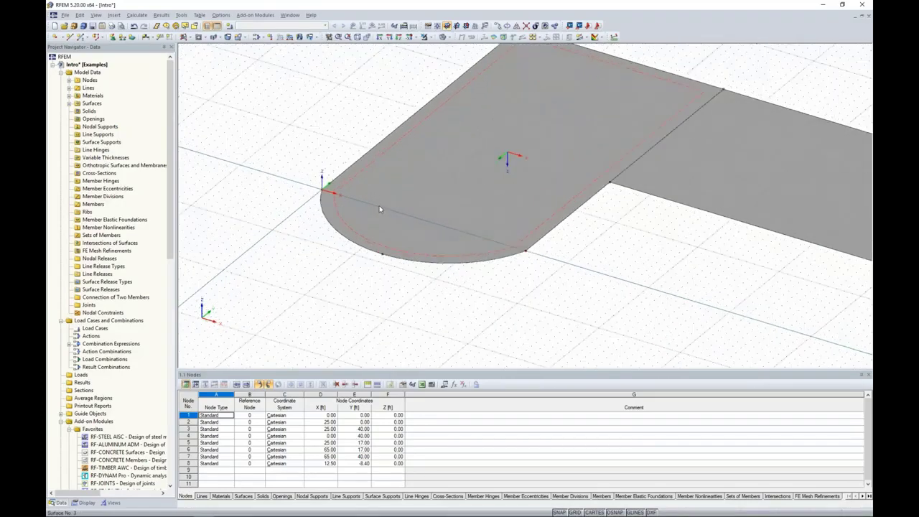
{"action": "left_click", "coordinate": [445, 37]}
{"action": "left_click", "coordinate": [452, 48]}
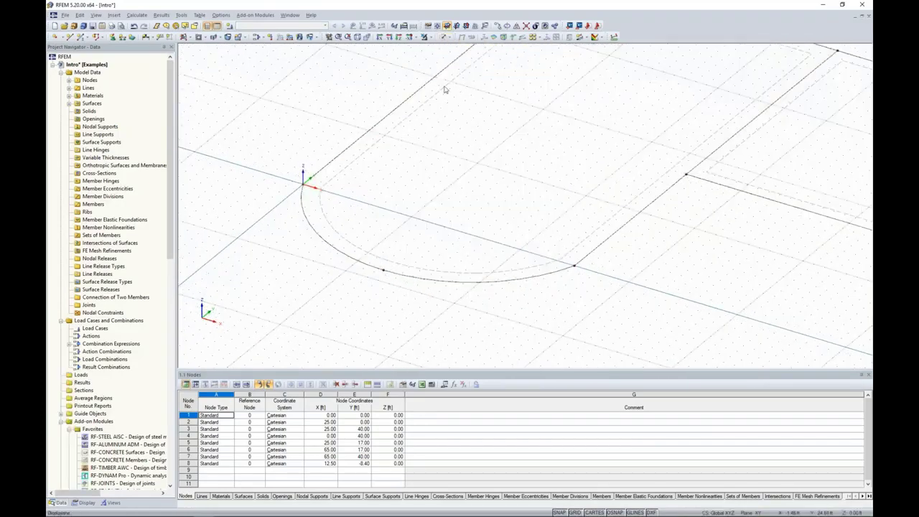
{"action": "middle_click_drag", "start_coordinate": [453, 189], "coordinate": [457, 209]}
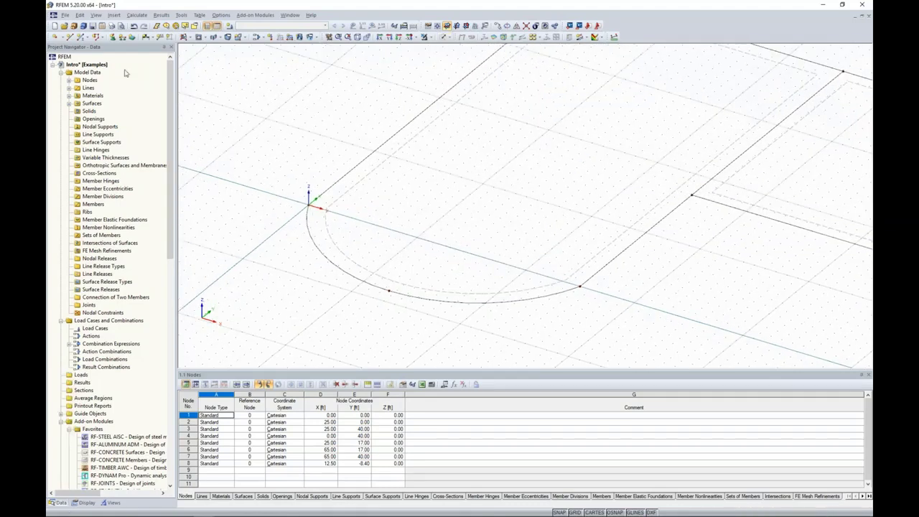
Step: Place inset standard nodes at X 3 ft and 22 ft on Y 0, at X 22 ft, Y 20 ft, and near the slab's two far corners
{"action": "left_click", "coordinate": [54, 37]}
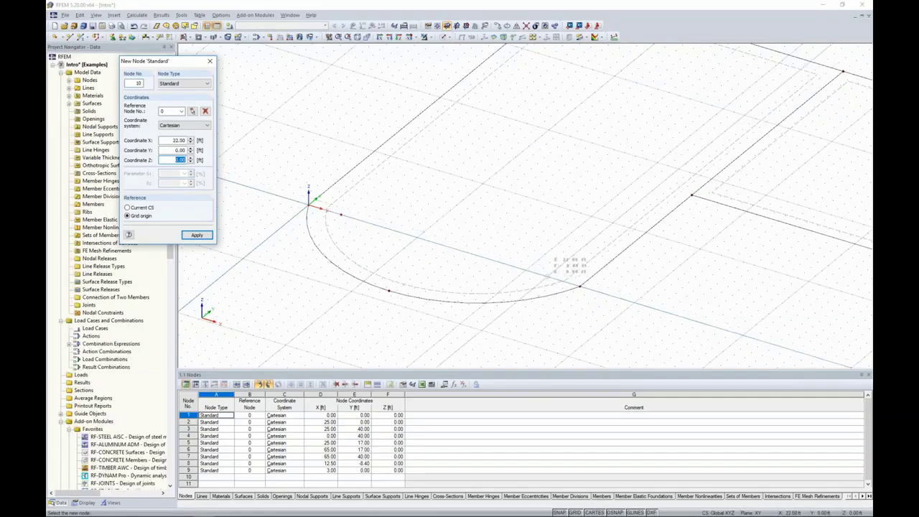
{"action": "left_click", "coordinate": [548, 276]}
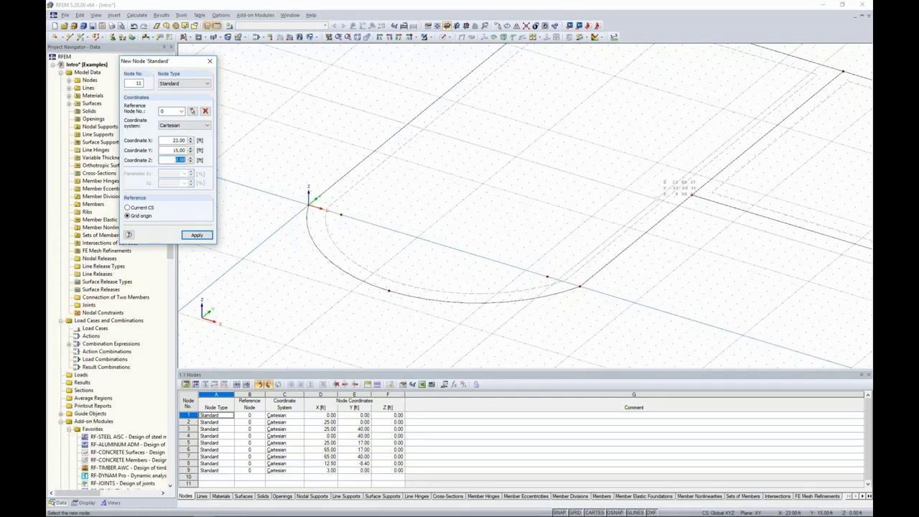
{"action": "middle_click_drag", "start_coordinate": [653, 200], "coordinate": [594, 221]}
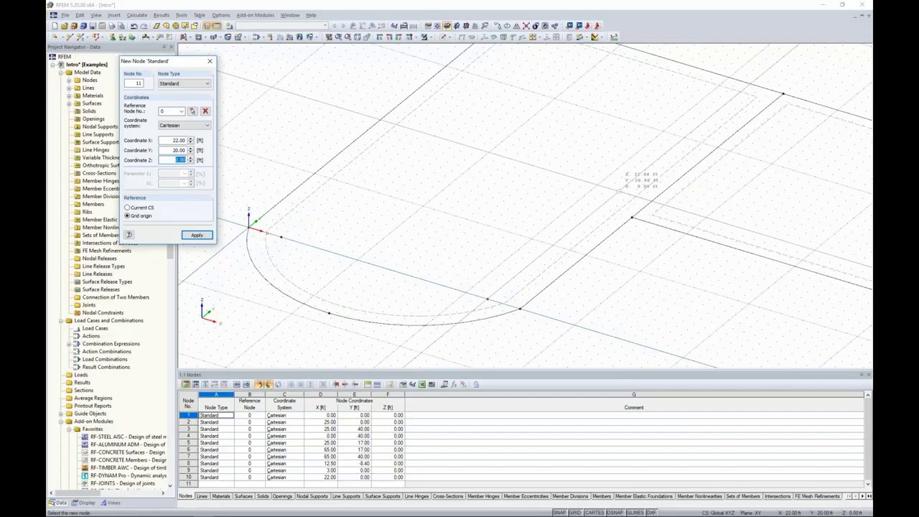
{"action": "left_click", "coordinate": [619, 190]}
{"action": "middle_click_drag", "start_coordinate": [683, 176], "coordinate": [612, 221]}
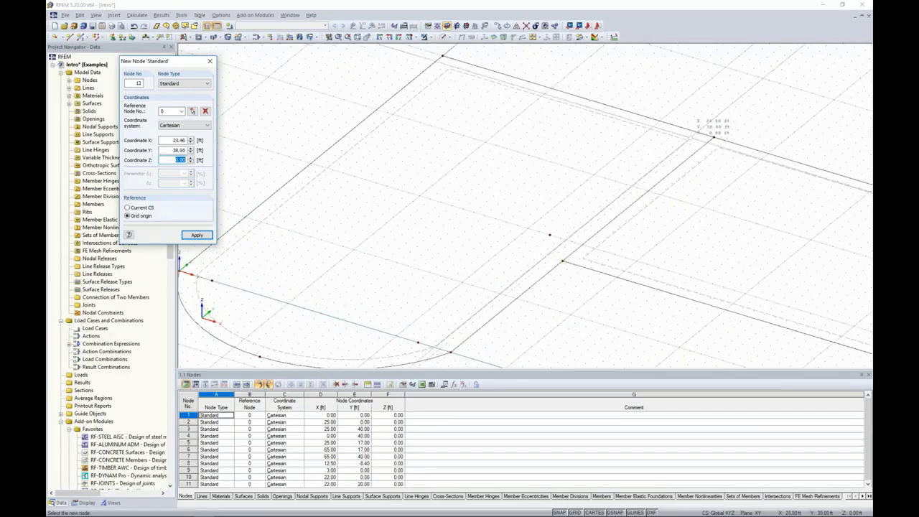
{"action": "left_click", "coordinate": [661, 144]}
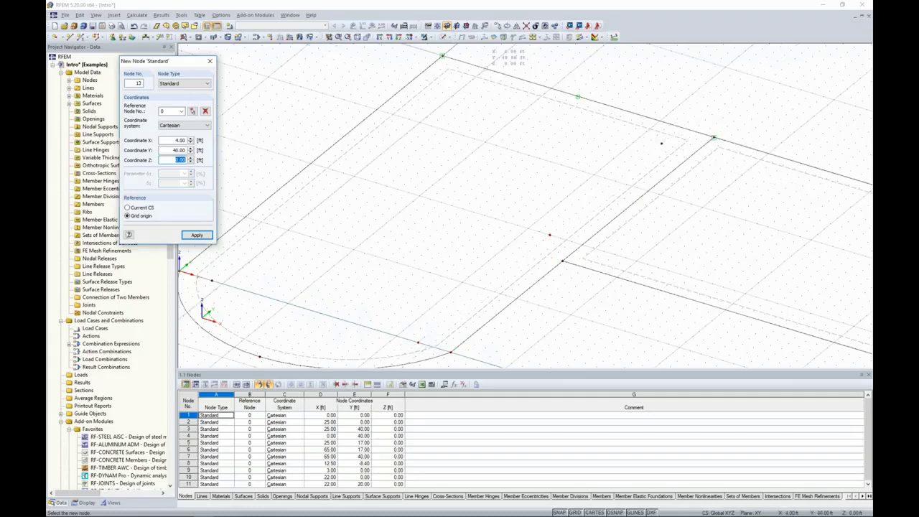
{"action": "left_click", "coordinate": [454, 81]}
{"action": "scroll", "coordinate": [500, 150], "scroll_direction": "down", "scroll_amount": 5}
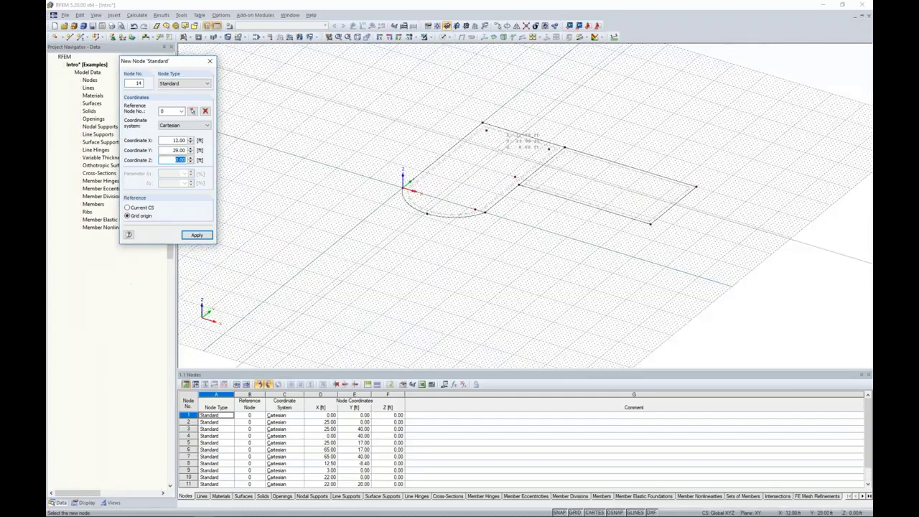
{"action": "middle_click_drag", "start_coordinate": [510, 188], "coordinate": [503, 208]}
{"action": "key", "text": "Escape"}
{"action": "scroll", "coordinate": [507, 208], "scroll_direction": "up", "scroll_amount": 3}
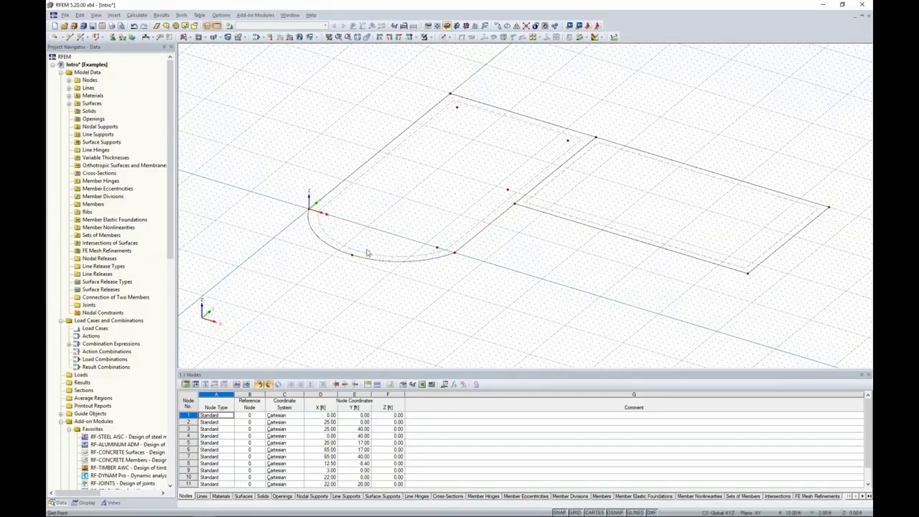
Step: Start a new Beam member with a 15 in by 15 in rectangular cross-section in 4000 psi concrete
{"action": "left_click", "coordinate": [81, 38]}
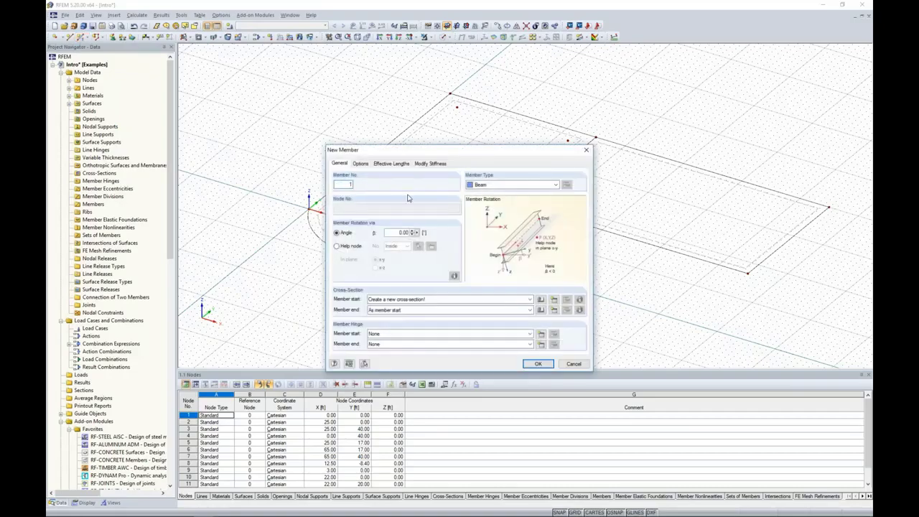
{"action": "left_click", "coordinate": [498, 186]}
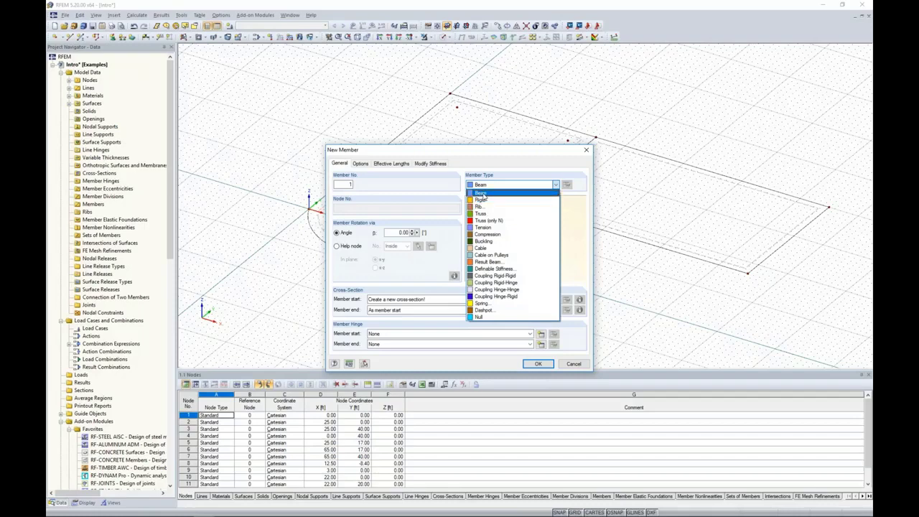
{"action": "left_click", "coordinate": [452, 194]}
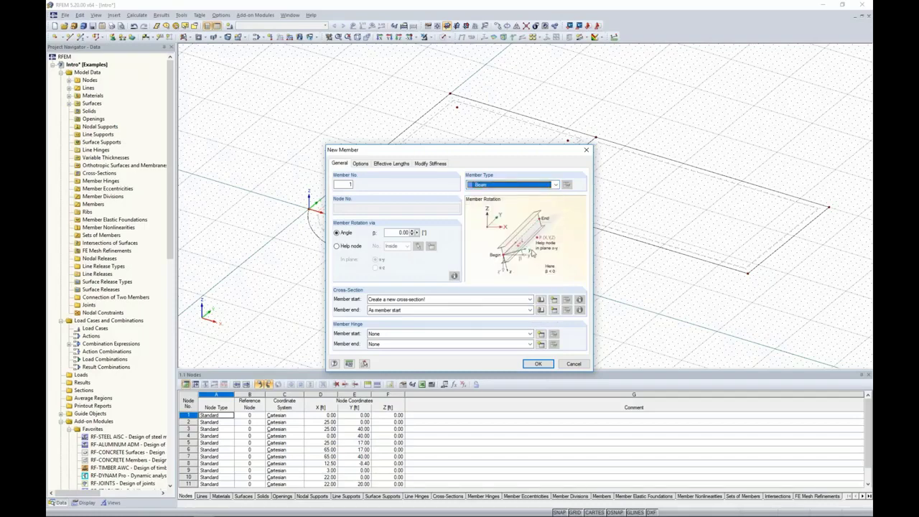
{"action": "left_click", "coordinate": [541, 301]}
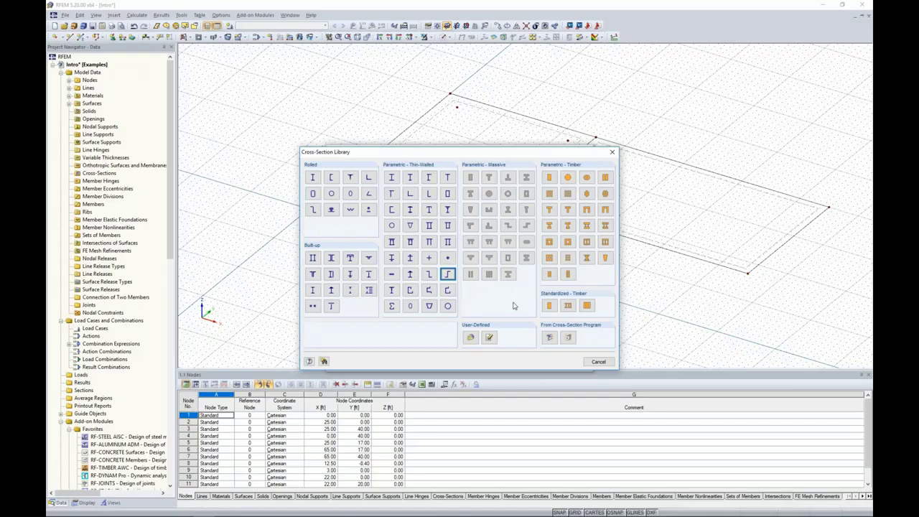
{"action": "left_click", "coordinate": [470, 178]}
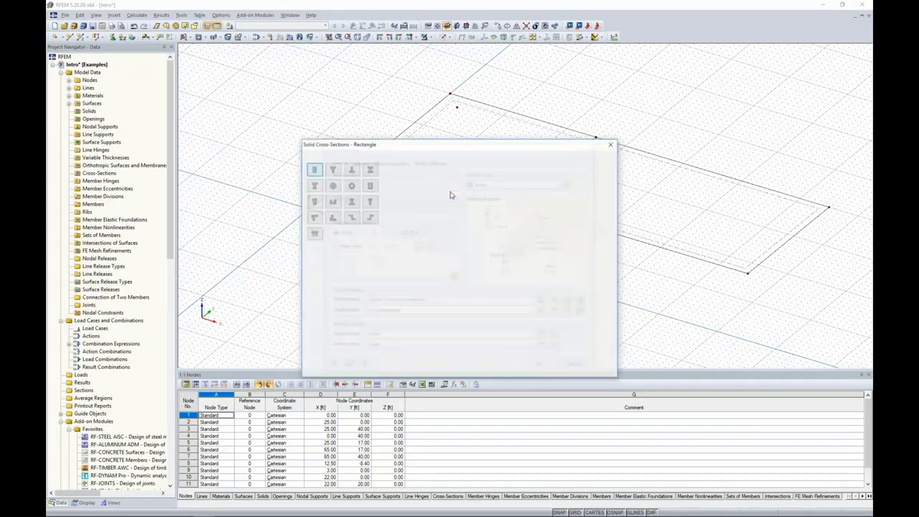
{"action": "type", "text": "15"}
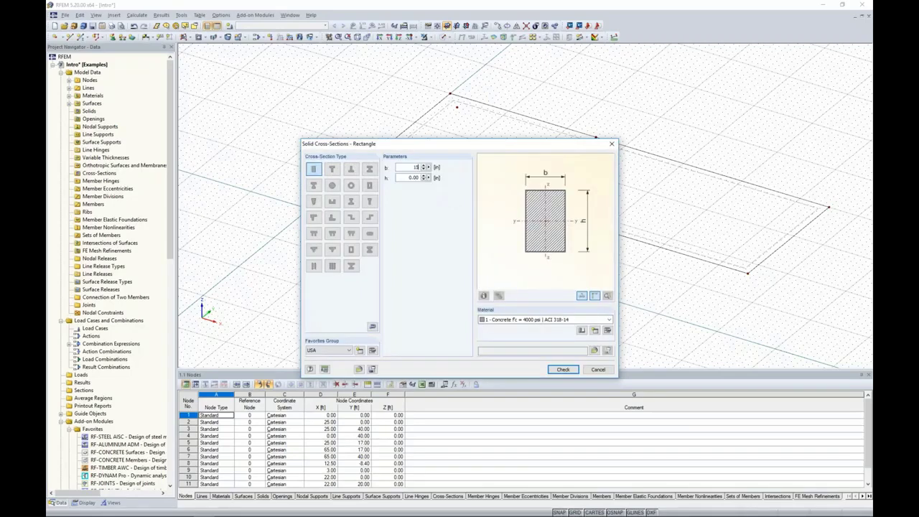
{"action": "key", "text": "Tab"}
{"action": "type", "text": "15"}
{"action": "key", "text": "Tab"}
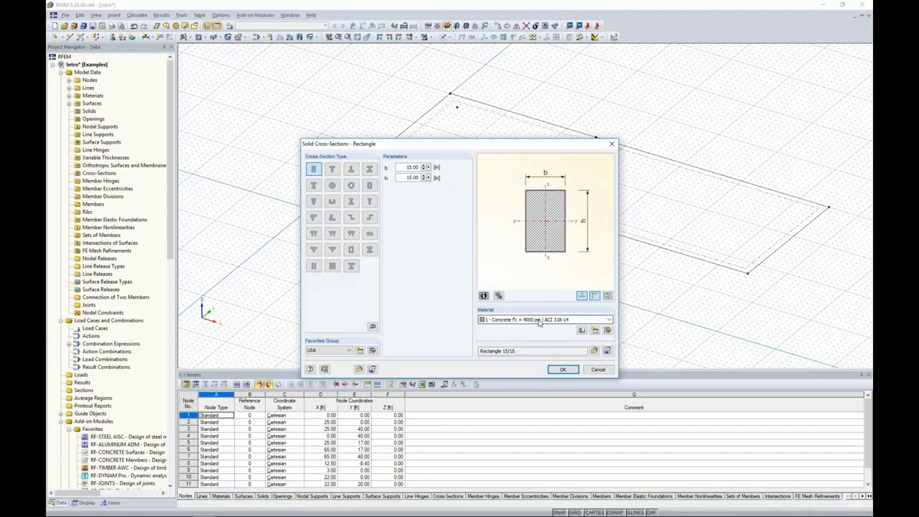
{"action": "left_click", "coordinate": [561, 370]}
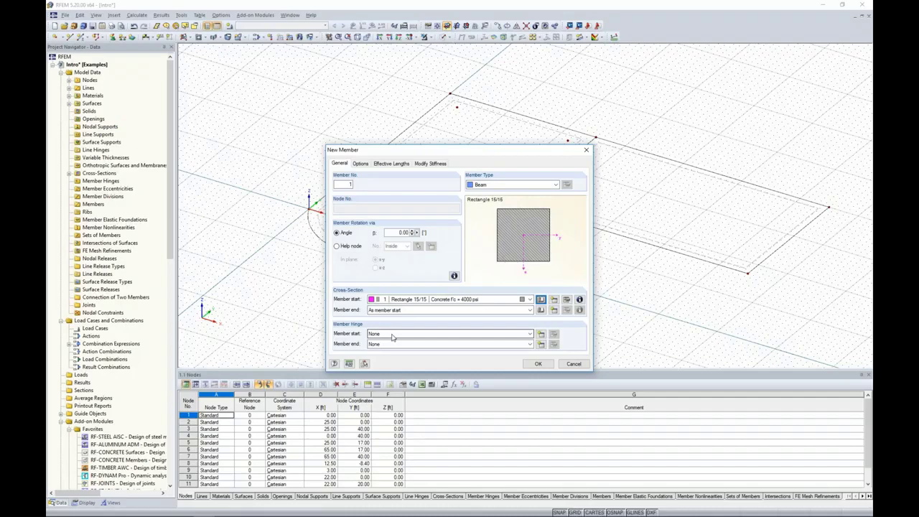
Step: Examine the hinge conditions and nonlinearity options available for a hinge at the member start
{"action": "left_click", "coordinate": [540, 335]}
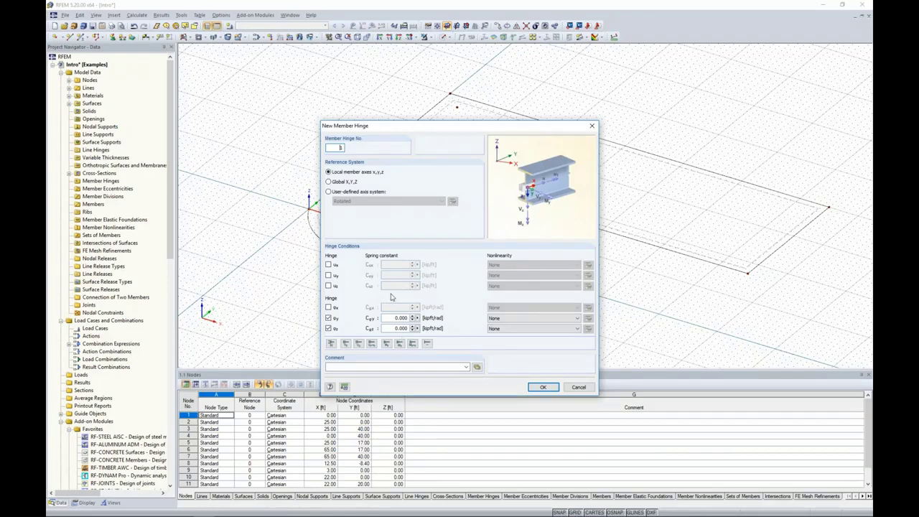
{"action": "left_click", "coordinate": [497, 319]}
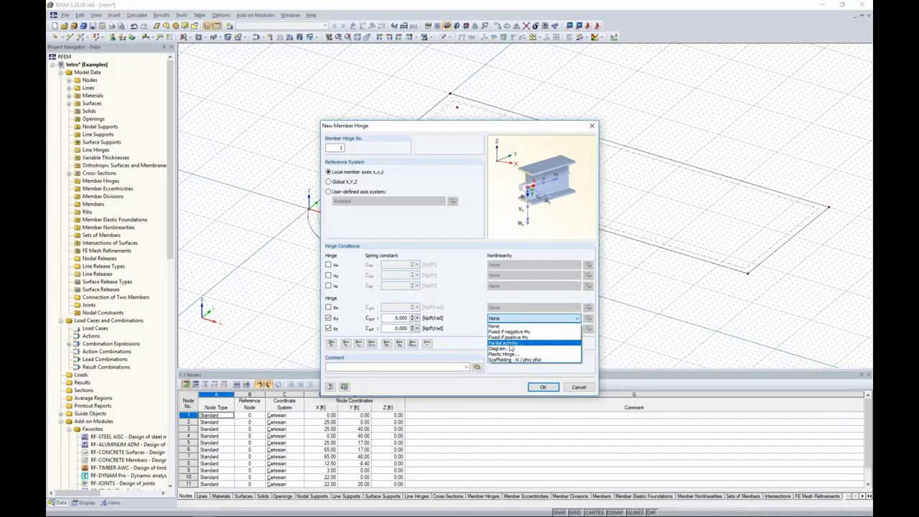
{"action": "left_click", "coordinate": [473, 321]}
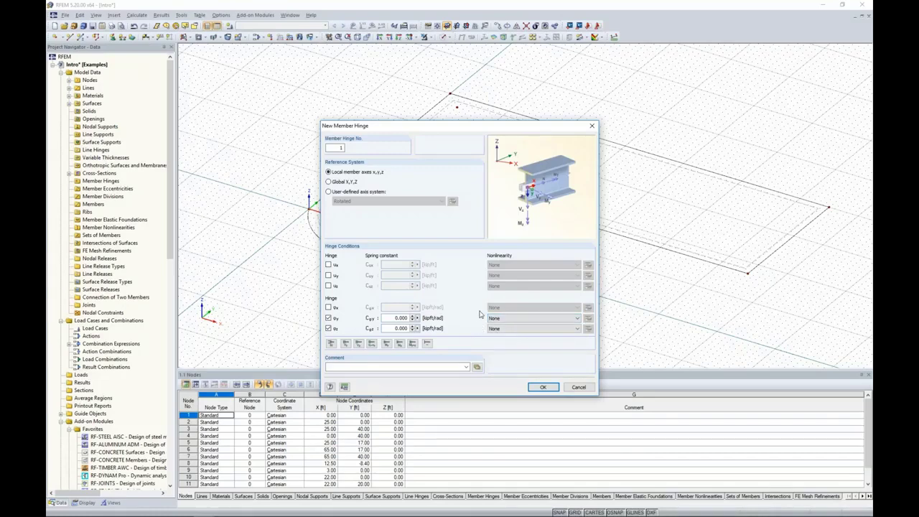
{"action": "left_click", "coordinate": [579, 388]}
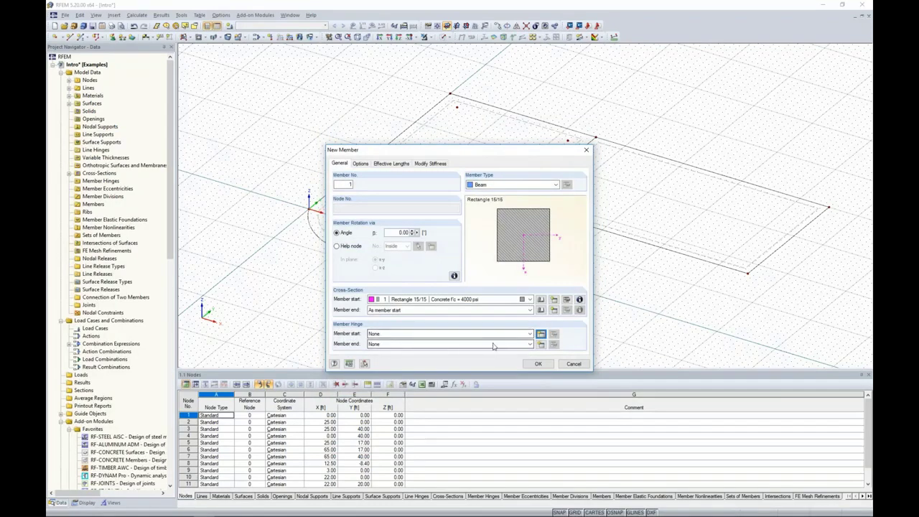
Step: Accept the member definition and set its placement to a 15 ft length perpendicular to the XY work plane in the -Perpend direction
{"action": "left_click", "coordinate": [538, 364]}
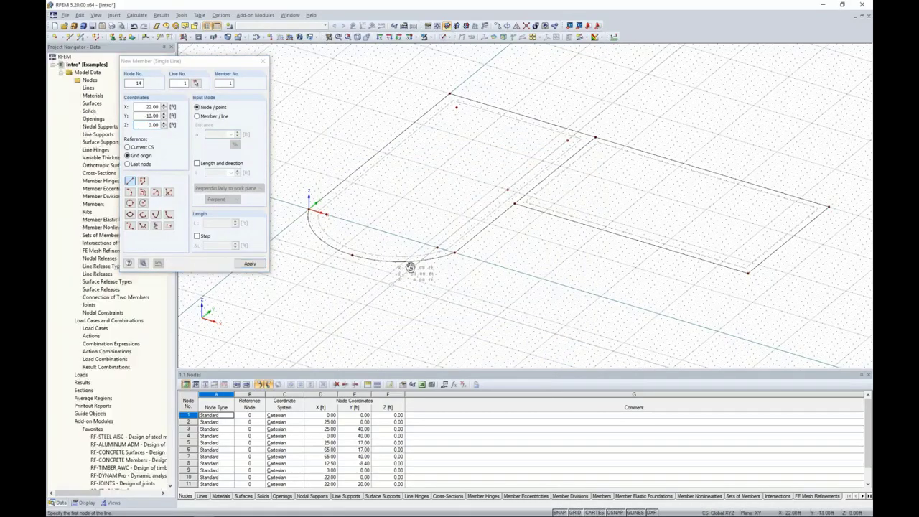
{"action": "middle_click_drag", "start_coordinate": [410, 266], "coordinate": [497, 257], "text": "ctrl"}
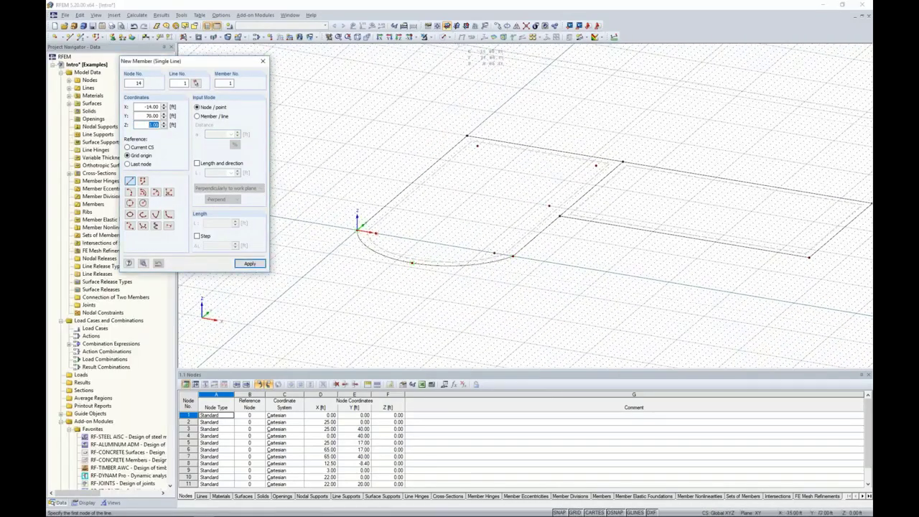
{"action": "left_click", "coordinate": [466, 26]}
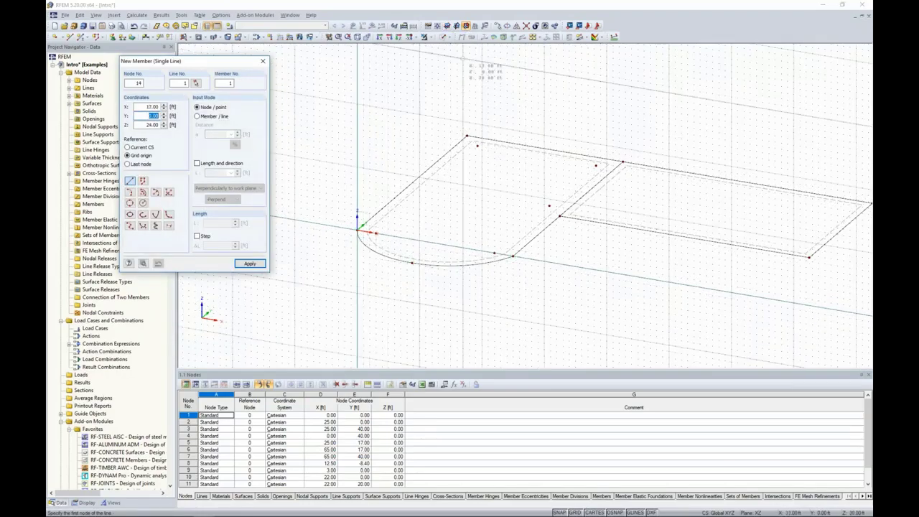
{"action": "left_click", "coordinate": [447, 26]}
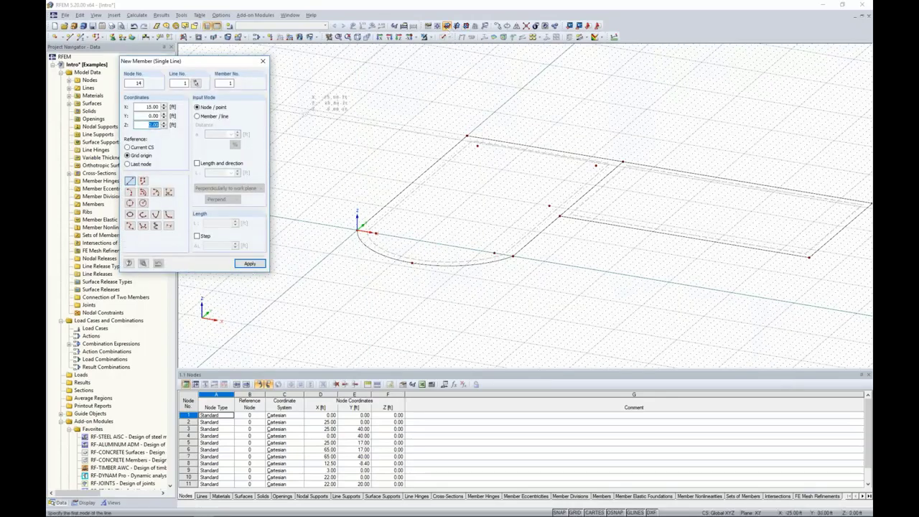
{"action": "left_click", "coordinate": [198, 164]}
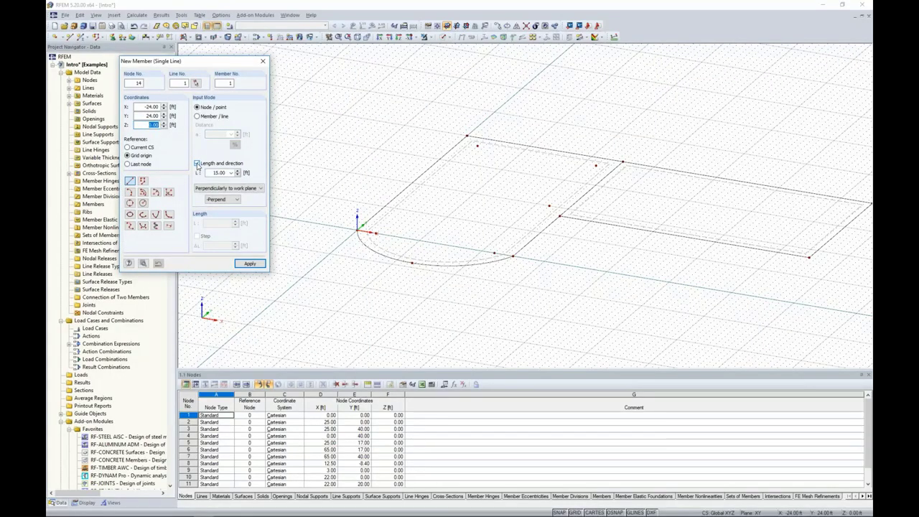
{"action": "double_click", "coordinate": [211, 172]}
{"action": "type", "text": "15.0"}
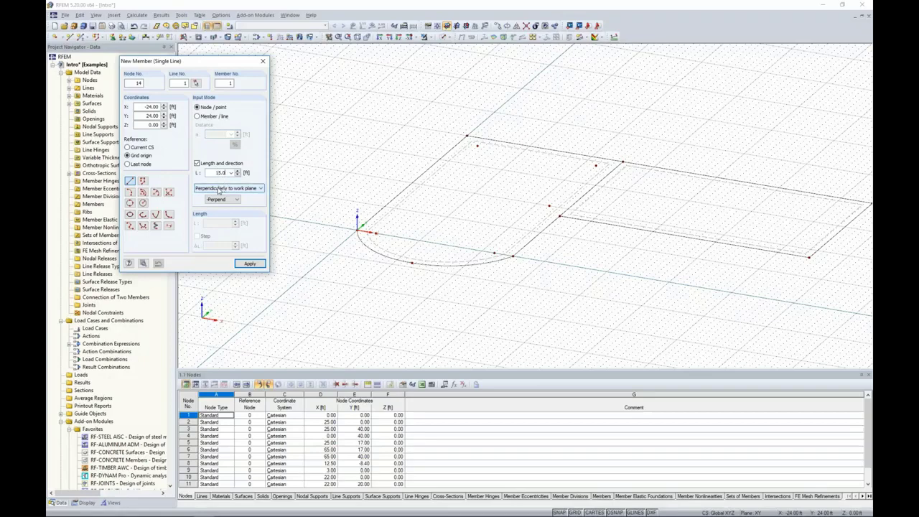
{"action": "left_click", "coordinate": [219, 189]}
{"action": "left_click", "coordinate": [219, 204]}
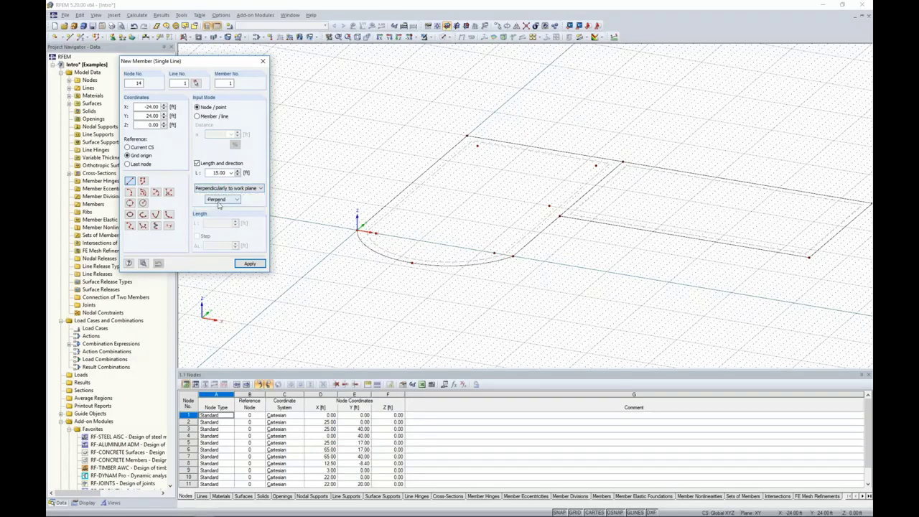
{"action": "left_click", "coordinate": [219, 200]}
{"action": "left_click", "coordinate": [216, 216]}
Step: Place a column member at each of the five inset nodes under the curved slab
{"action": "scroll", "coordinate": [388, 260], "scroll_direction": "up", "scroll_amount": 3}
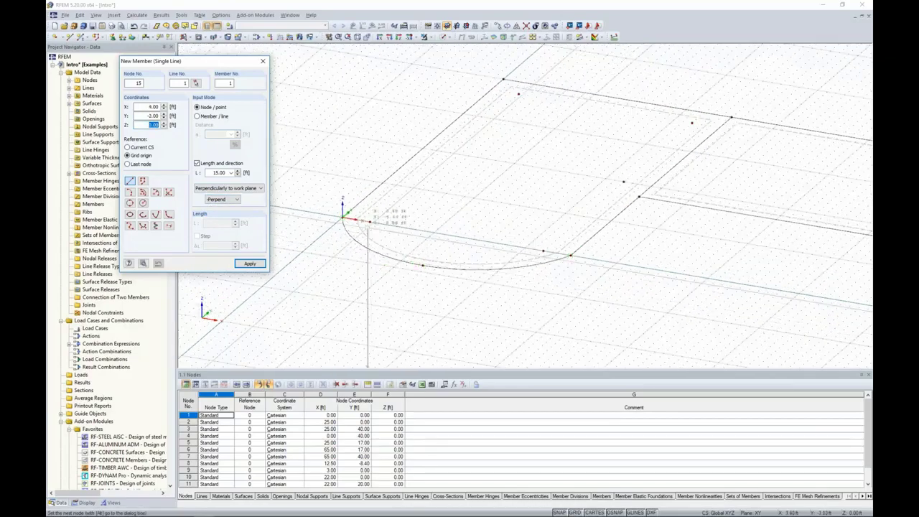
{"action": "left_click", "coordinate": [369, 221]}
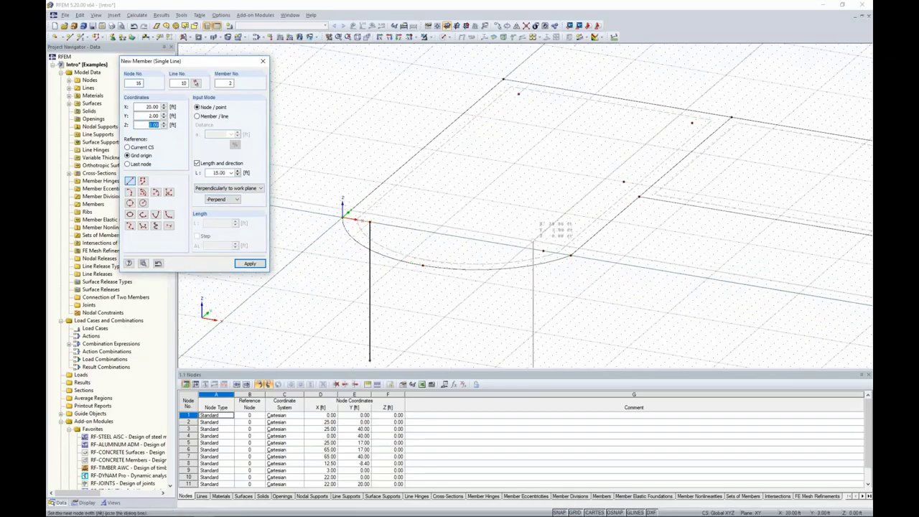
{"action": "left_click", "coordinate": [543, 251]}
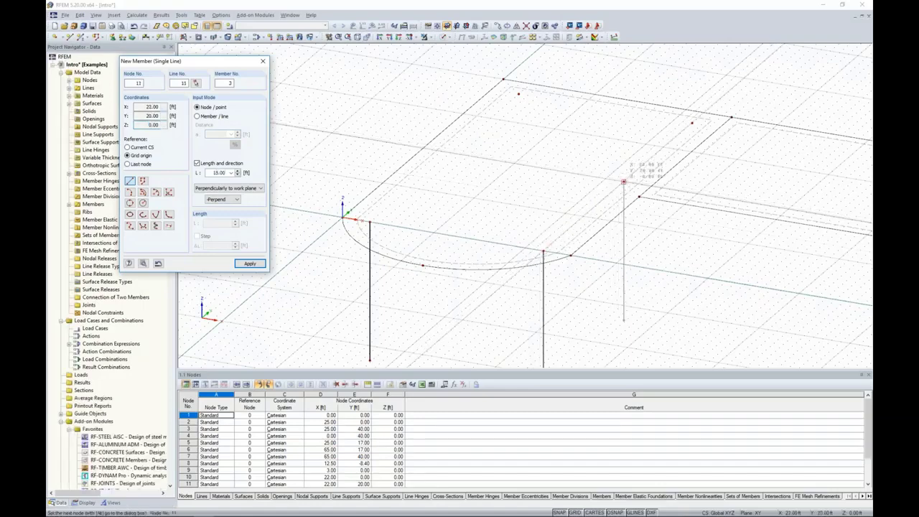
{"action": "left_click", "coordinate": [623, 182]}
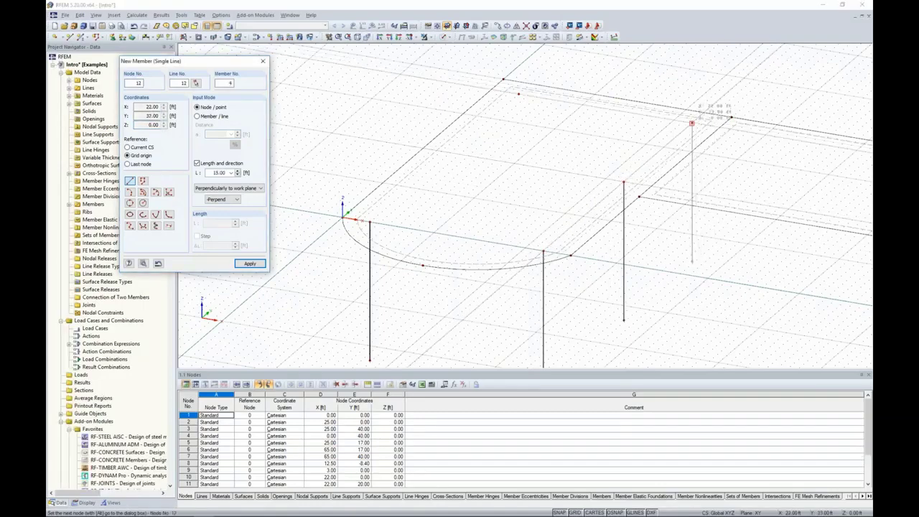
{"action": "left_click", "coordinate": [691, 124]}
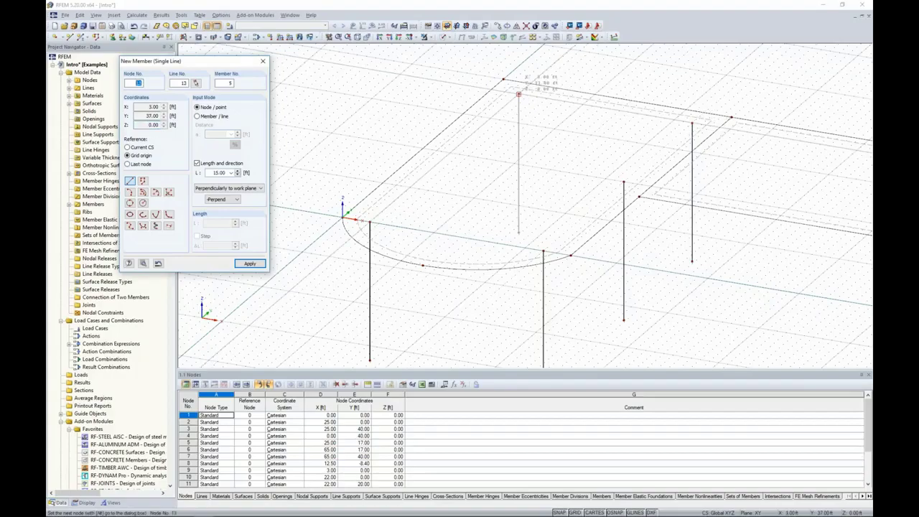
{"action": "left_click", "coordinate": [518, 94]}
{"action": "key", "text": "Escape"}
Step: Switch the model display to Solid Transparent and frame both slabs with the columns
{"action": "scroll", "coordinate": [482, 270], "scroll_direction": "up", "scroll_amount": 1}
{"action": "middle_click_drag", "start_coordinate": [484, 273], "coordinate": [487, 243], "text": "ctrl"}
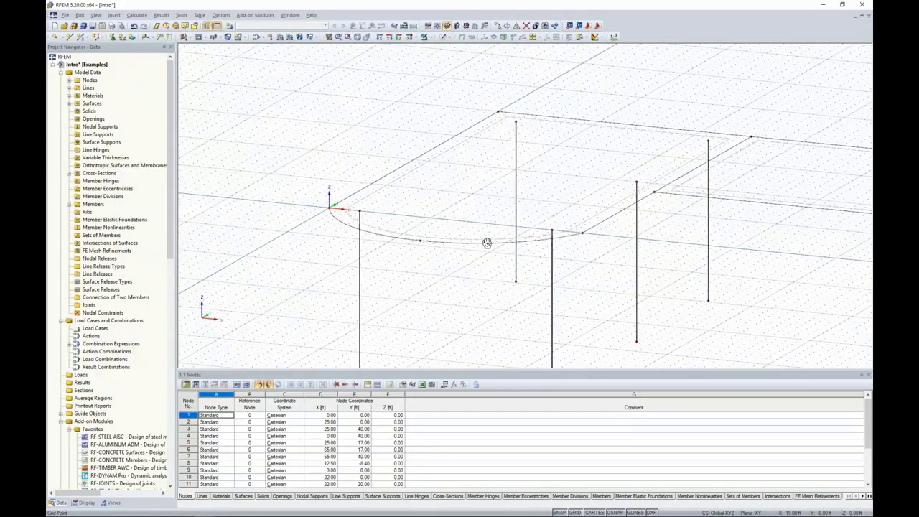
{"action": "left_click", "coordinate": [445, 37]}
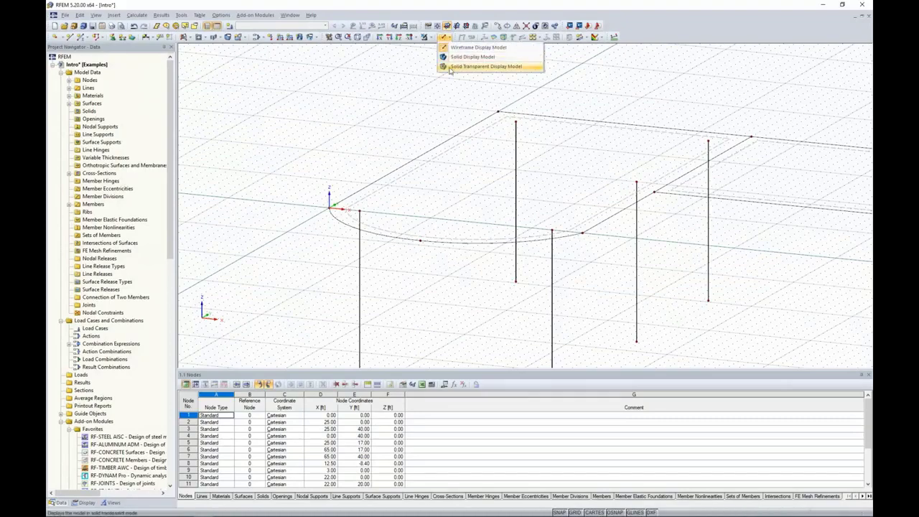
{"action": "left_click", "coordinate": [451, 67]}
{"action": "scroll", "coordinate": [483, 154], "scroll_direction": "down", "scroll_amount": 2}
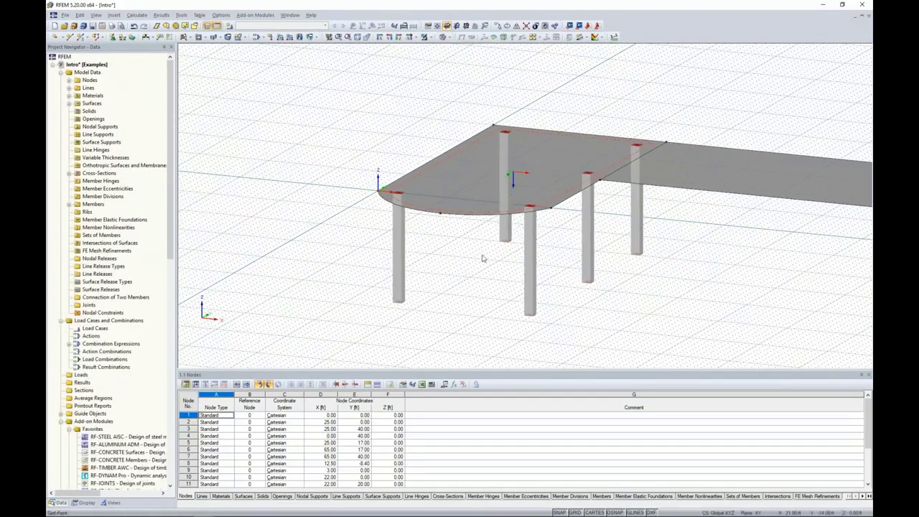
{"action": "middle_click_drag", "start_coordinate": [464, 273], "coordinate": [435, 262], "text": "ctrl"}
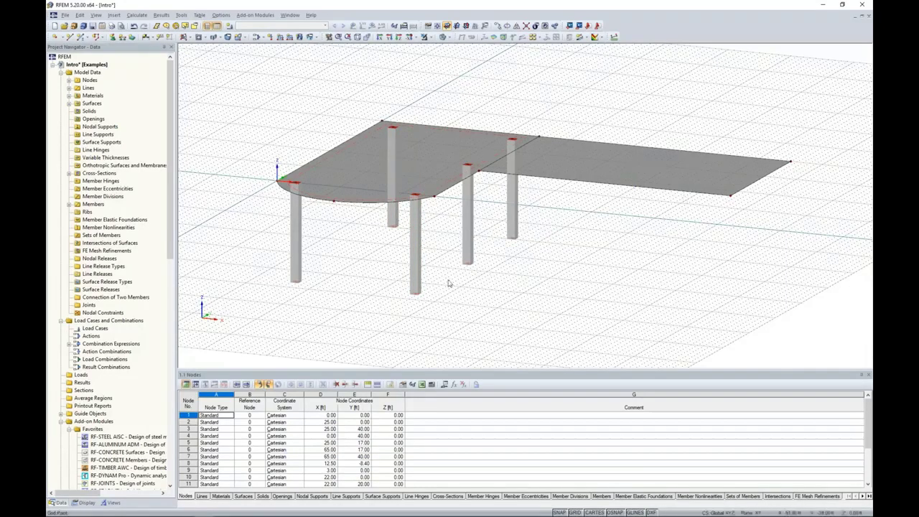
Step: Mirror a copy of the curved slab and its five columns about the Y-Z plane through X 45, Y 17, Z 0 ft, and save the model
{"action": "middle_click_drag", "start_coordinate": [381, 299], "coordinate": [464, 266], "text": "ctrl"}
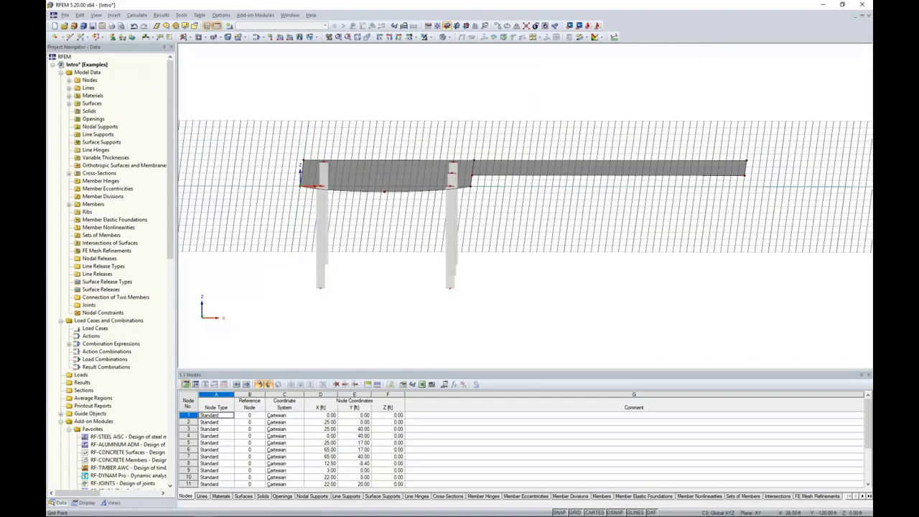
{"action": "left_click_drag", "start_coordinate": [463, 298], "coordinate": [281, 113]}
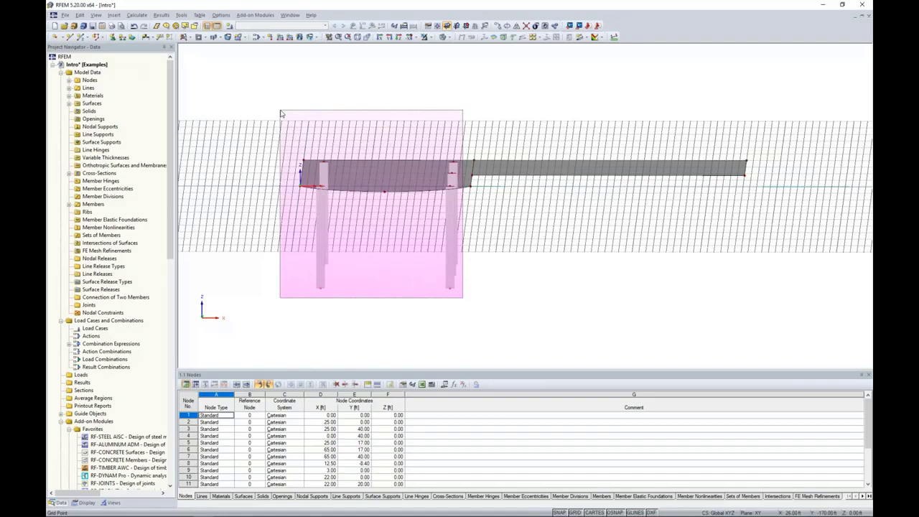
{"action": "left_click_drag", "start_coordinate": [280, 111], "coordinate": [281, 110]}
{"action": "middle_click_drag", "start_coordinate": [592, 123], "coordinate": [547, 154], "text": "ctrl"}
{"action": "middle_click_drag", "start_coordinate": [590, 92], "coordinate": [522, 93]}
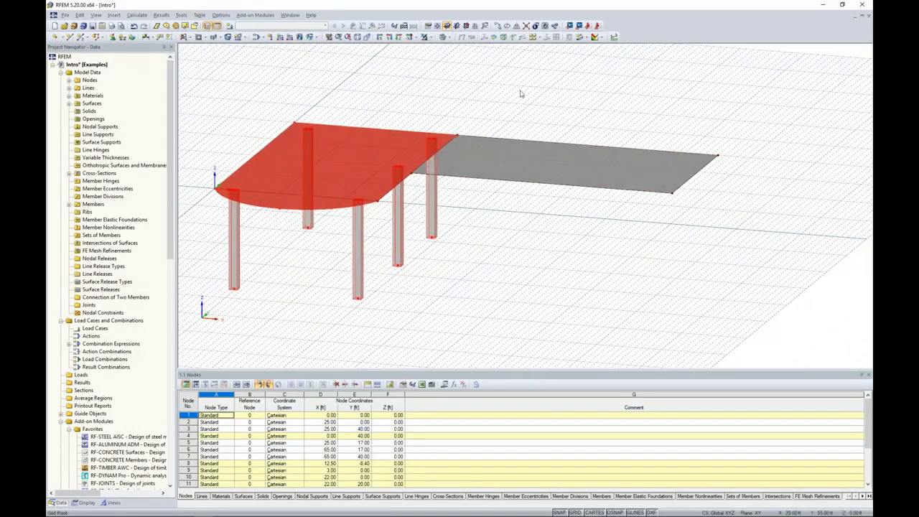
{"action": "left_click", "coordinate": [516, 27]}
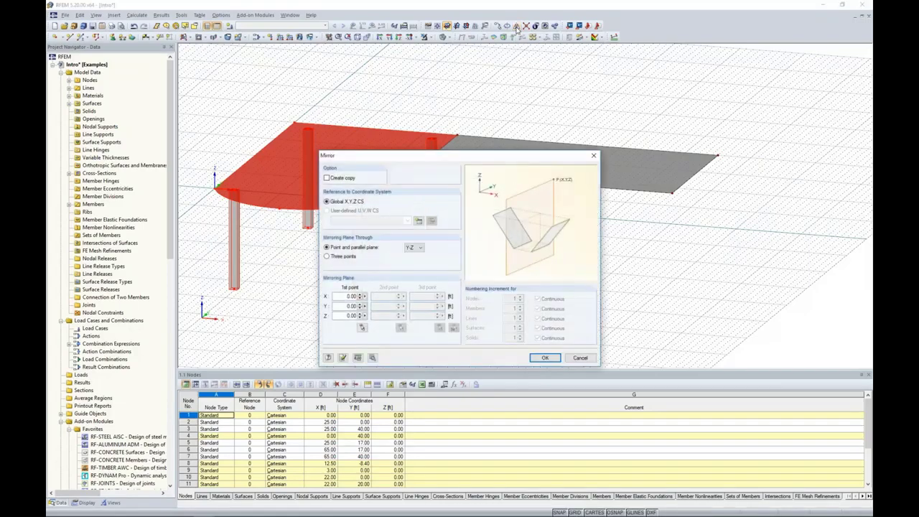
{"action": "left_click", "coordinate": [327, 178]}
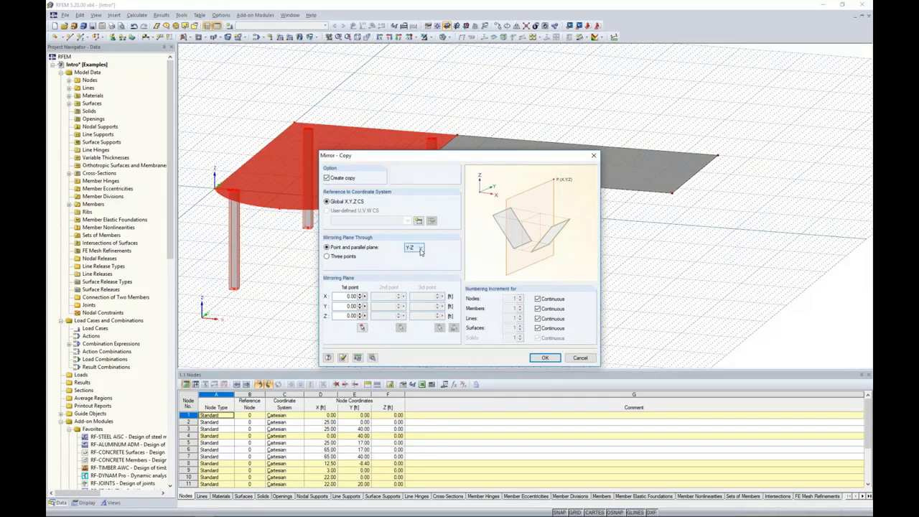
{"action": "left_click", "coordinate": [363, 328]}
{"action": "middle_click_drag", "start_coordinate": [529, 266], "coordinate": [508, 277], "text": "ctrl"}
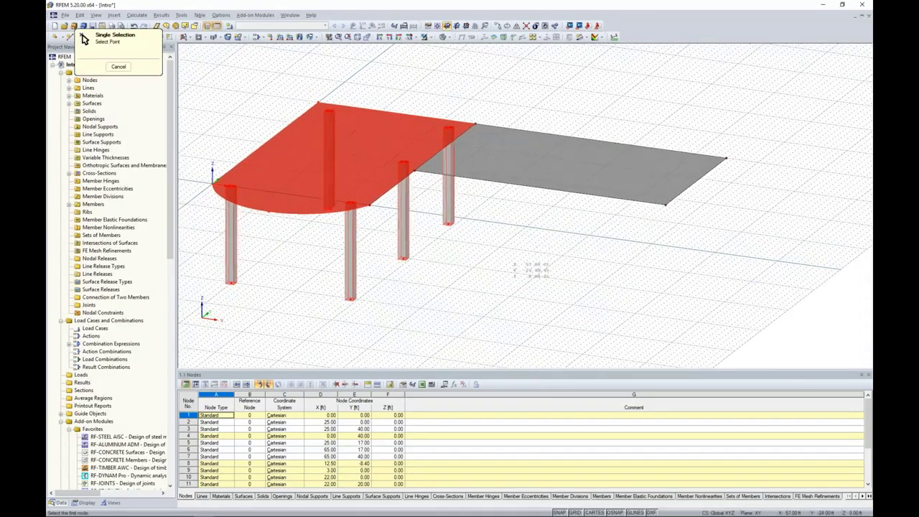
{"action": "left_click", "coordinate": [540, 188]}
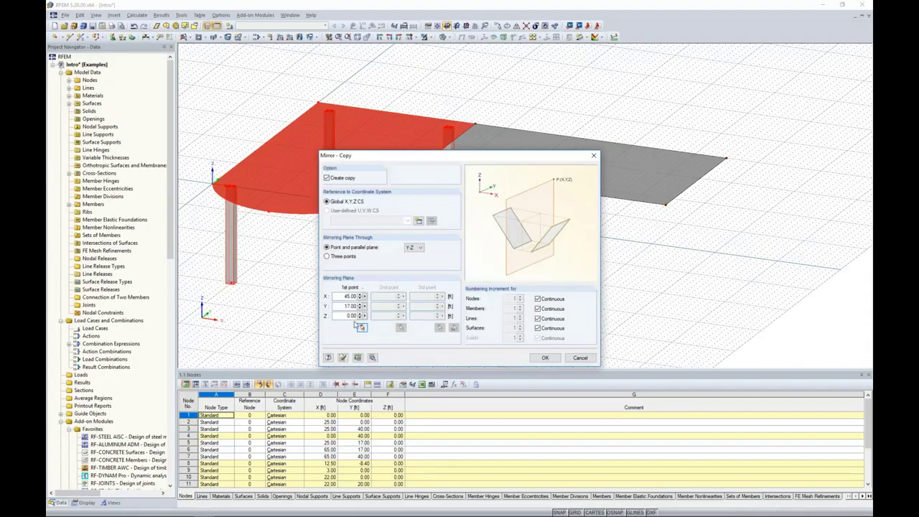
{"action": "left_click", "coordinate": [544, 359]}
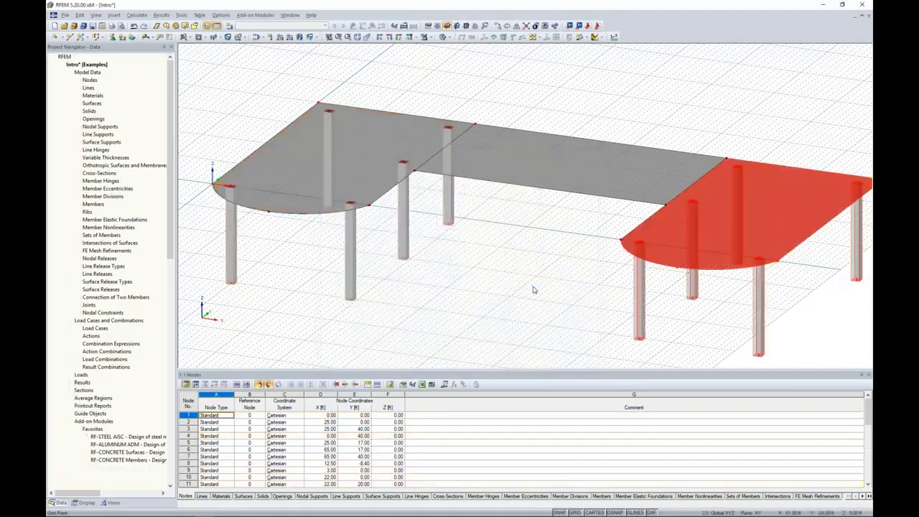
{"action": "middle_click_drag", "start_coordinate": [533, 290], "coordinate": [498, 267]}
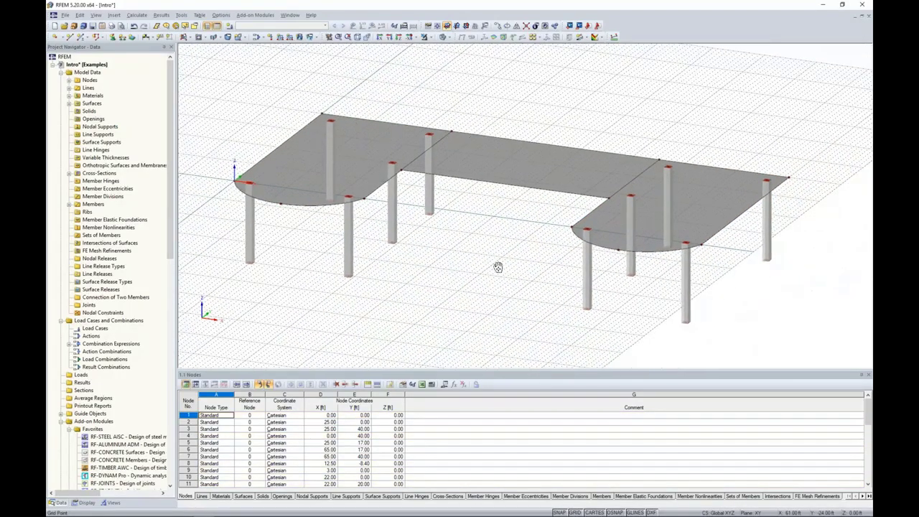
{"action": "left_click", "coordinate": [94, 26]}
Step: Switch the model display to Wireframe and draw a rectangular opening in the middle of the connecting slab
{"action": "middle_click_drag", "start_coordinate": [494, 221], "coordinate": [566, 227], "text": "ctrl"}
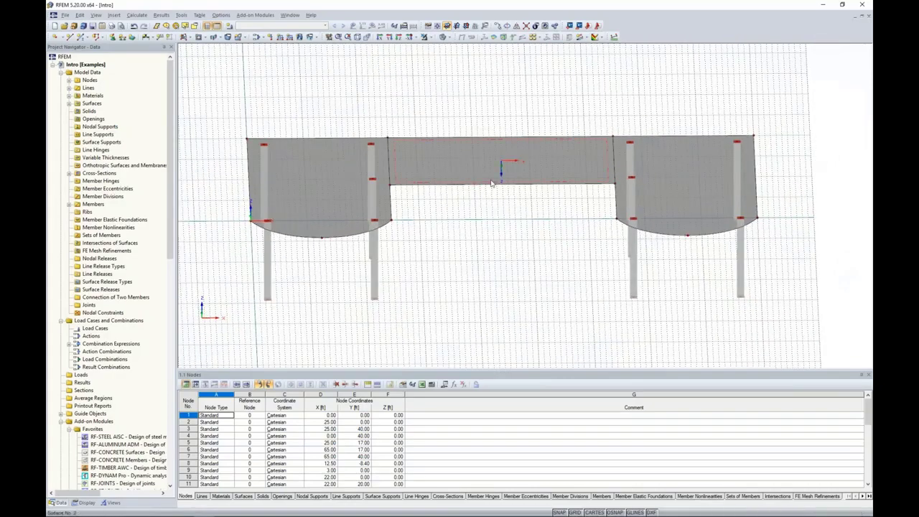
{"action": "scroll", "coordinate": [489, 182], "scroll_direction": "up", "scroll_amount": 3}
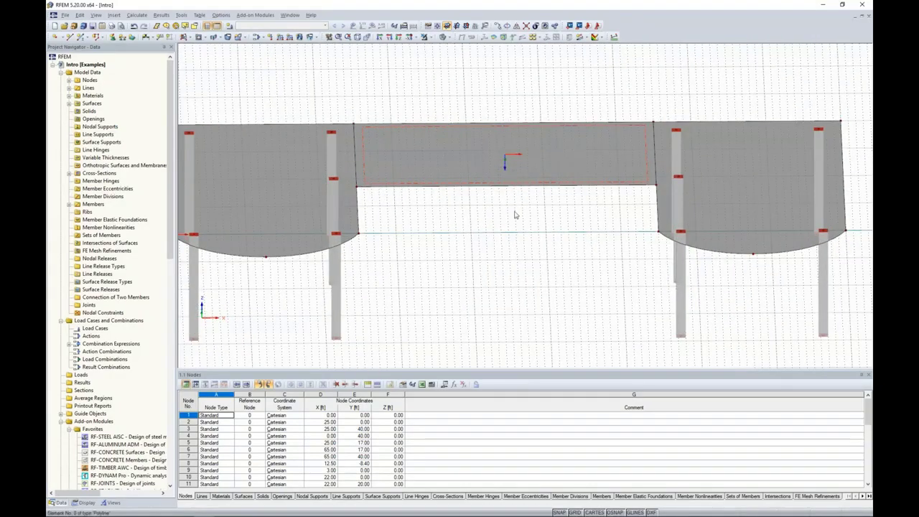
{"action": "middle_click_drag", "start_coordinate": [513, 213], "coordinate": [487, 255], "text": "ctrl"}
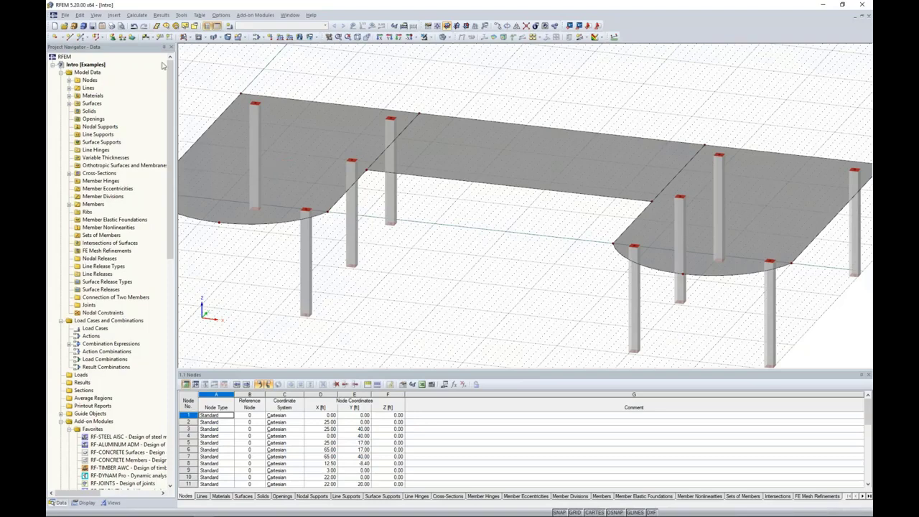
{"action": "left_click", "coordinate": [206, 38]}
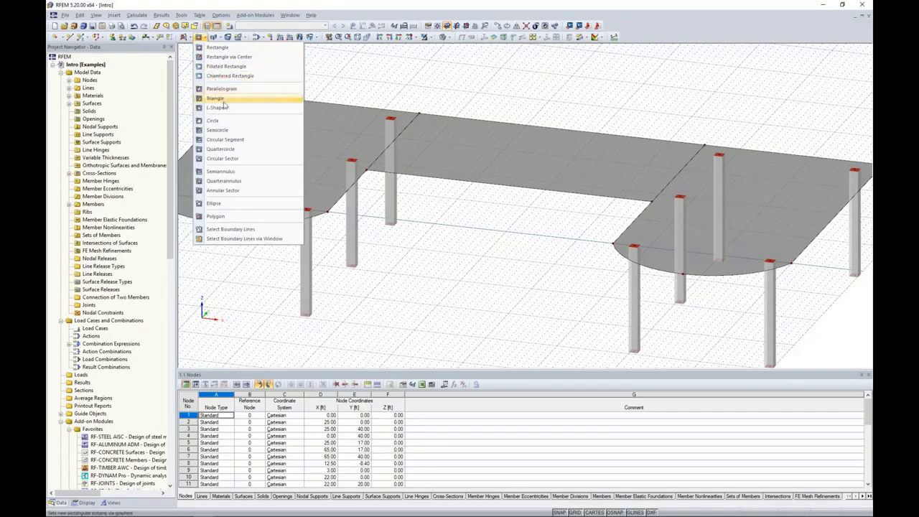
{"action": "left_click", "coordinate": [216, 49]}
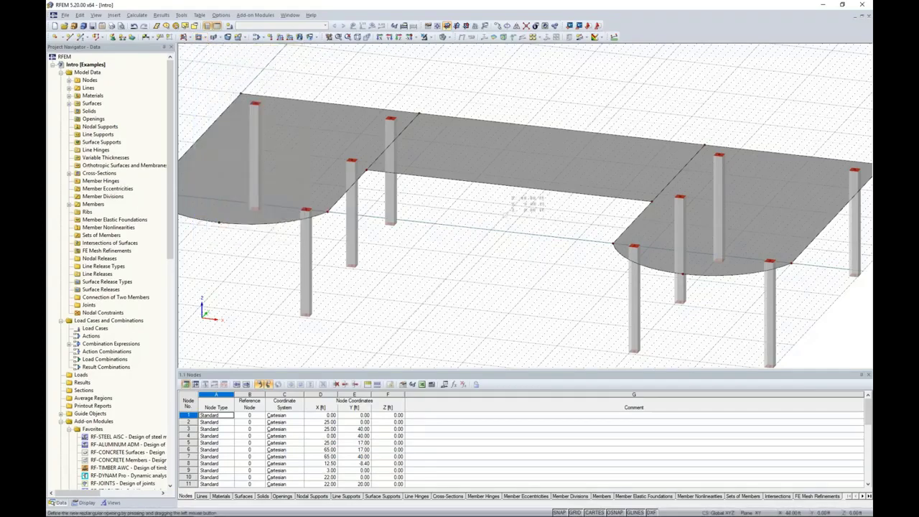
{"action": "scroll", "coordinate": [481, 242], "scroll_direction": "up", "scroll_amount": 2}
{"action": "scroll", "coordinate": [482, 243], "scroll_direction": "up", "scroll_amount": 4}
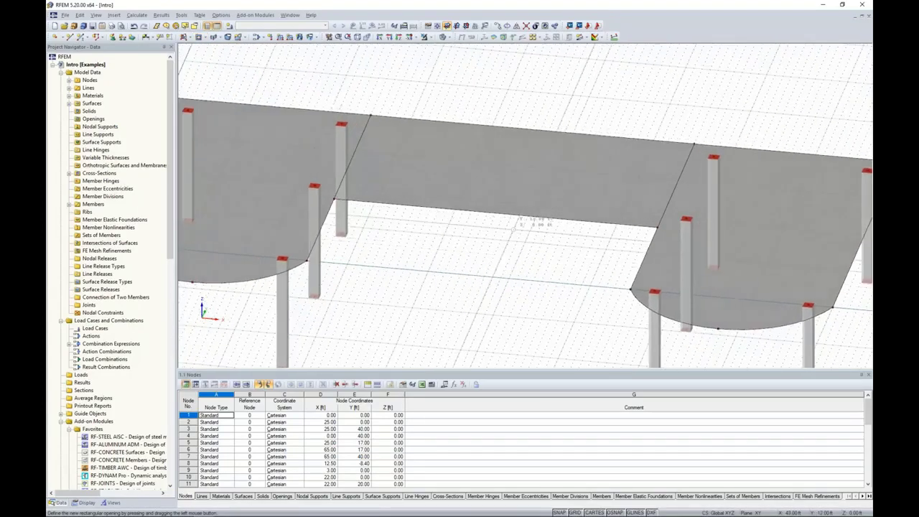
{"action": "scroll", "coordinate": [502, 208], "scroll_direction": "up", "scroll_amount": 1}
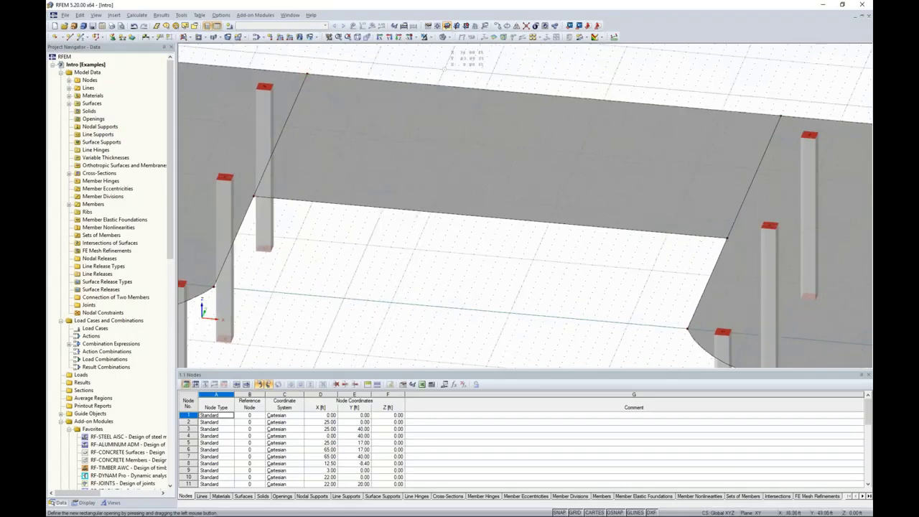
{"action": "left_click", "coordinate": [448, 38]}
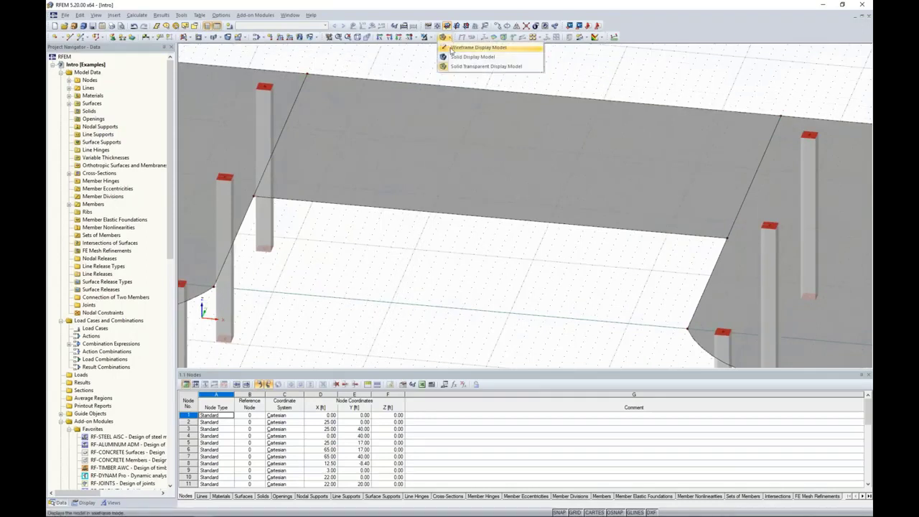
{"action": "left_click", "coordinate": [451, 48]}
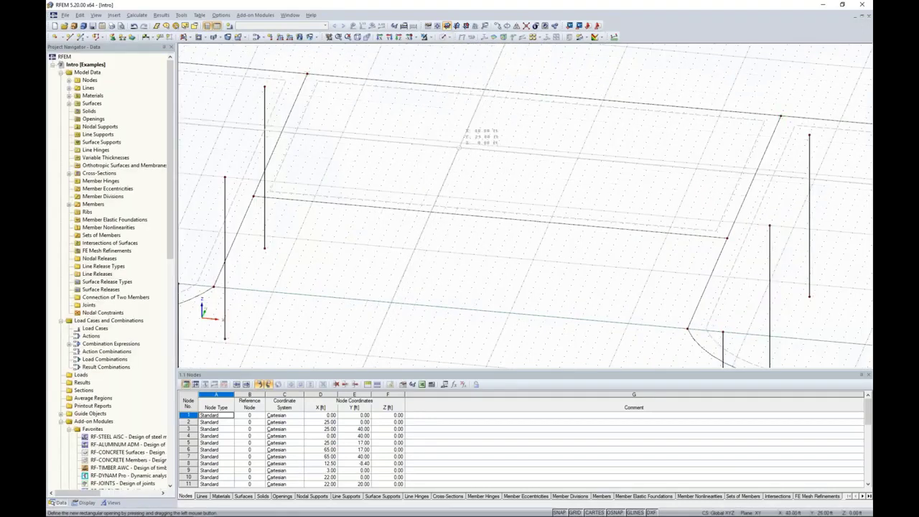
{"action": "left_click", "coordinate": [460, 142]}
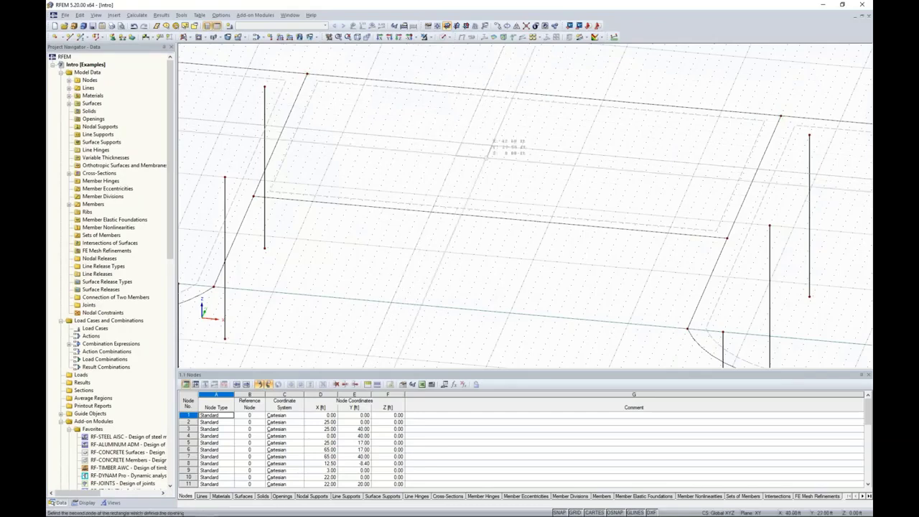
{"action": "left_click", "coordinate": [558, 206]}
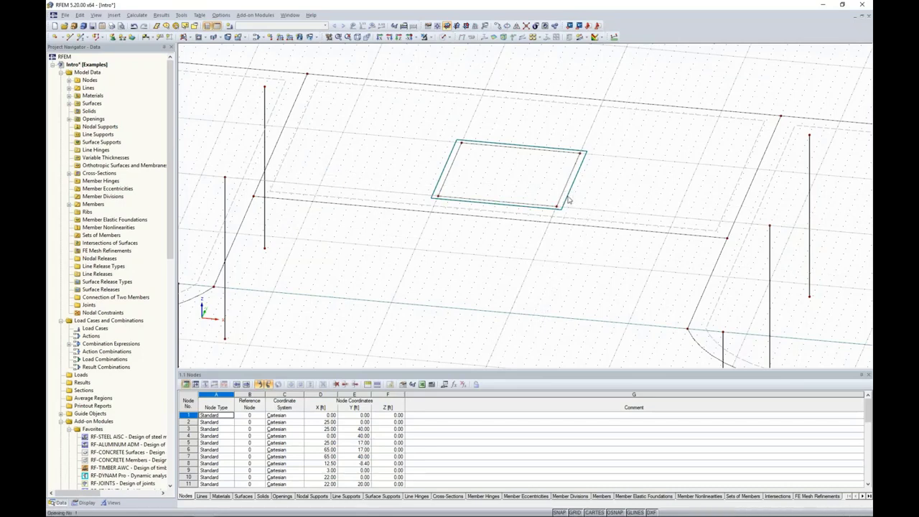
Step: Switch the model display back to Solid Transparent and frame the slab opening with the surrounding columns
{"action": "left_click", "coordinate": [447, 38]}
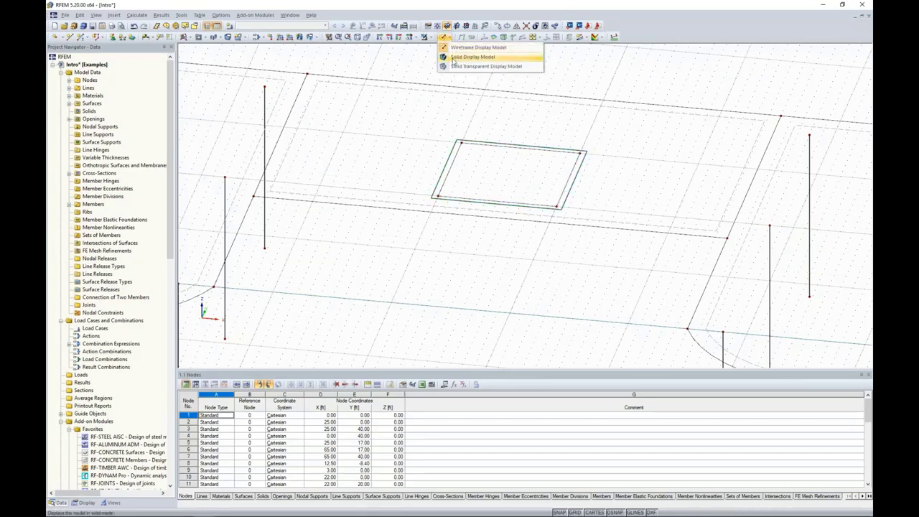
{"action": "left_click", "coordinate": [452, 66]}
{"action": "scroll", "coordinate": [461, 232], "scroll_direction": "down", "scroll_amount": 1}
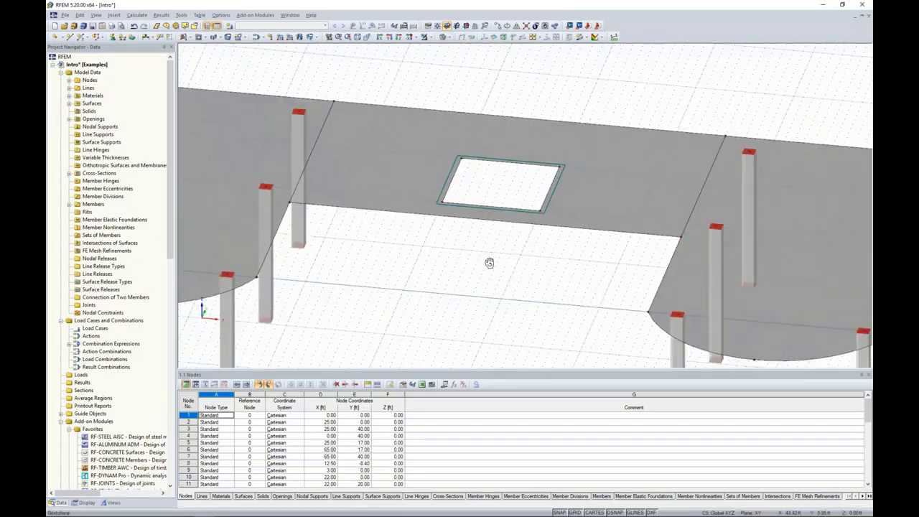
{"action": "scroll", "coordinate": [433, 237], "scroll_direction": "up", "scroll_amount": 2}
{"action": "scroll", "coordinate": [433, 238], "scroll_direction": "down", "scroll_amount": 2}
{"action": "scroll", "coordinate": [431, 240], "scroll_direction": "up", "scroll_amount": 2}
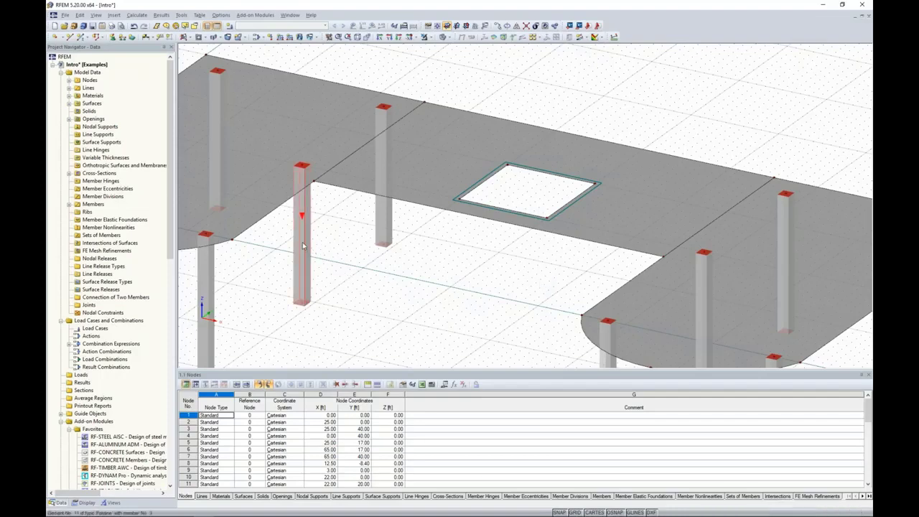
{"action": "mouse_move", "coordinate": [303, 246]}
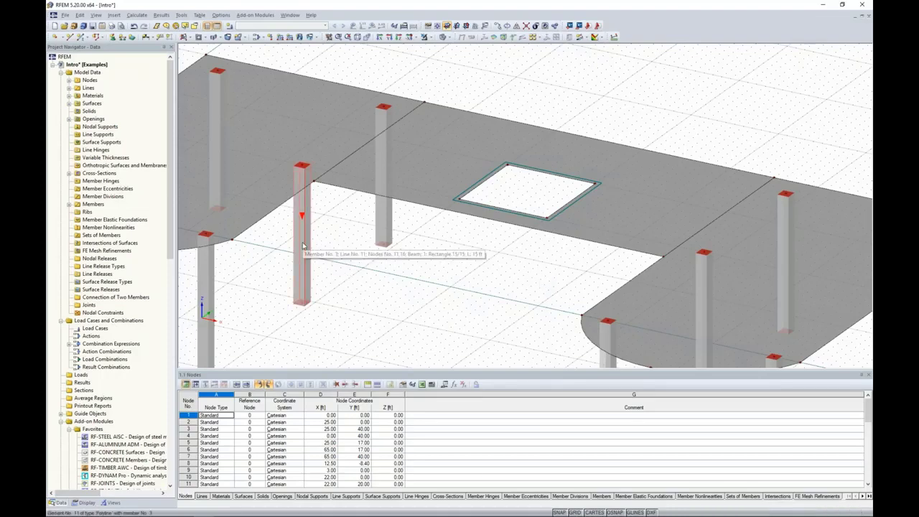
{"action": "right_click", "coordinate": [303, 246]}
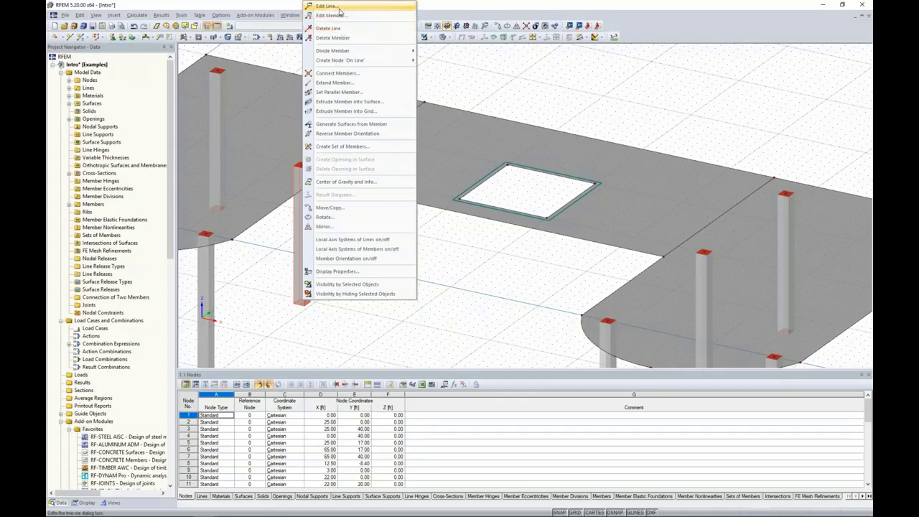
{"action": "left_click", "coordinate": [446, 260]}
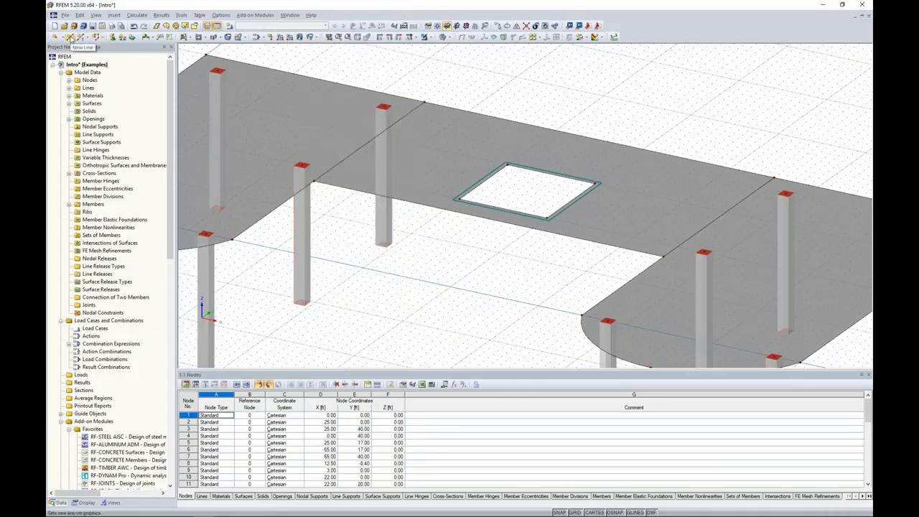
Step: Draw two lines between the facing column tops across the connecting slab, from X 22 to 68 ft at Y 20 ft and Y 37 ft
{"action": "left_click", "coordinate": [70, 37]}
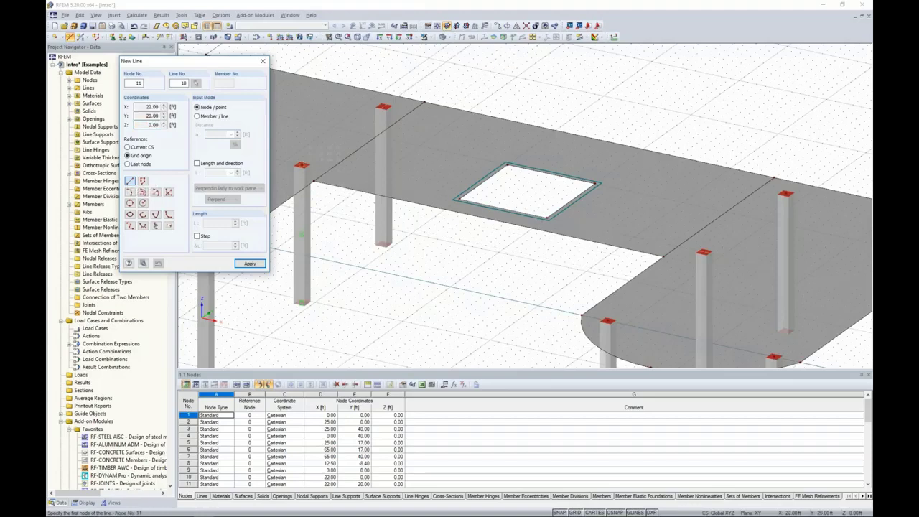
{"action": "left_click", "coordinate": [301, 235]}
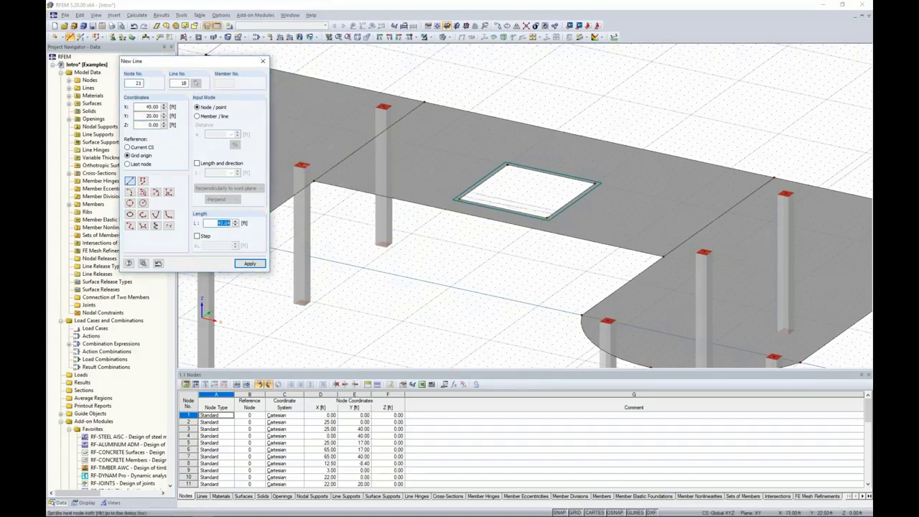
{"action": "left_click", "coordinate": [704, 252]}
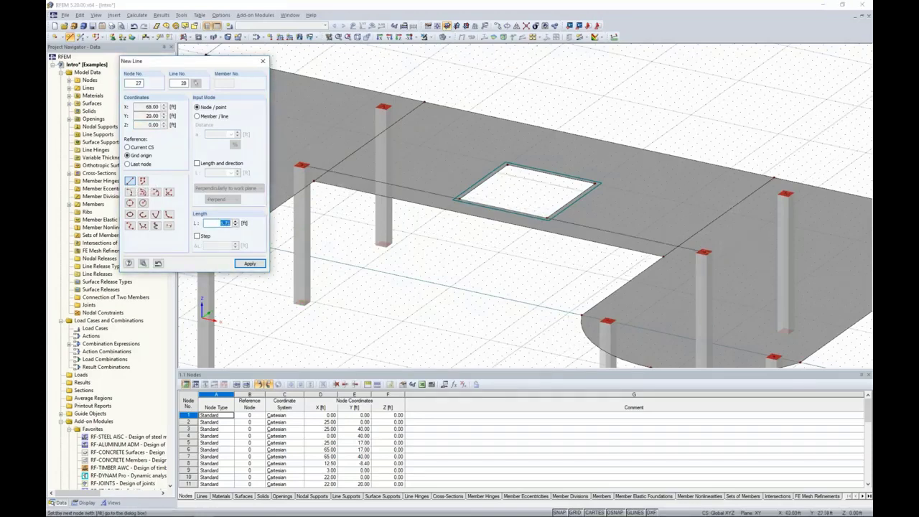
{"action": "right_click", "coordinate": [691, 188]}
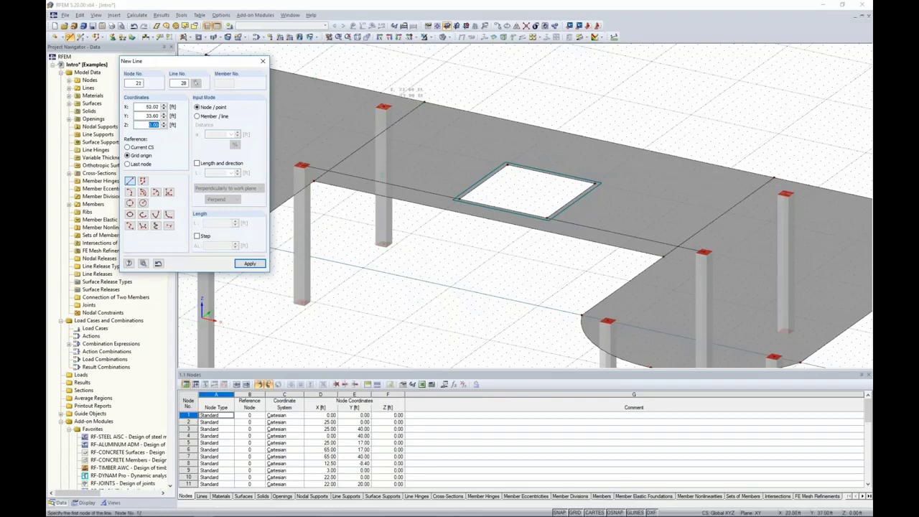
{"action": "left_click", "coordinate": [424, 103]}
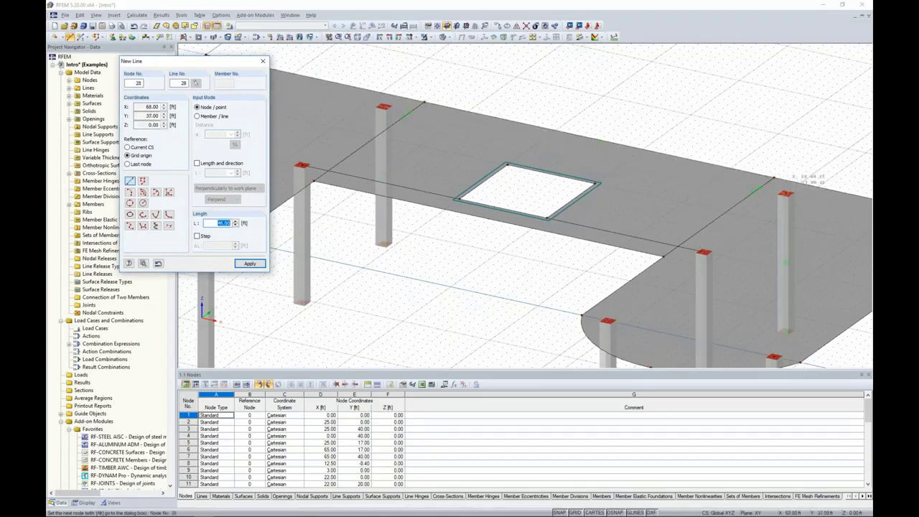
{"action": "left_click", "coordinate": [786, 194]}
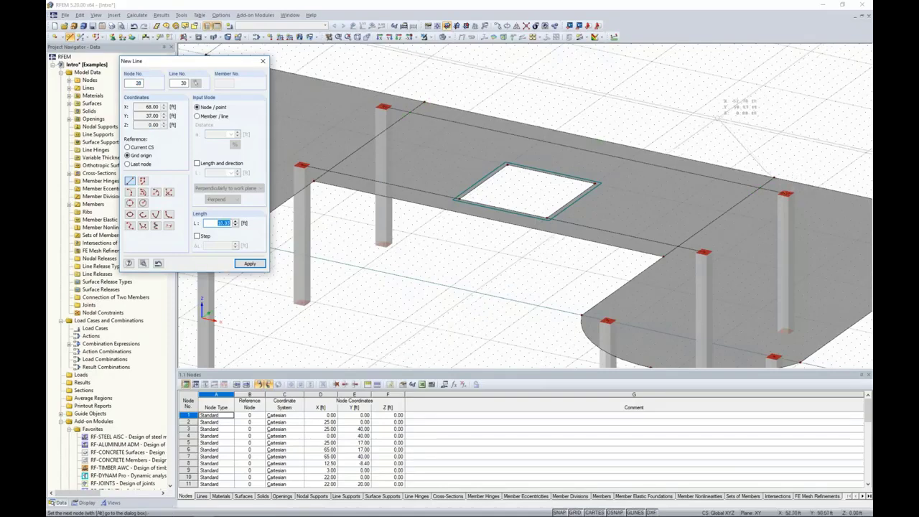
{"action": "right_click", "coordinate": [719, 116]}
{"action": "right_click", "coordinate": [719, 117]}
{"action": "scroll", "coordinate": [719, 117], "scroll_direction": "down", "scroll_amount": 2}
{"action": "scroll", "coordinate": [687, 117], "scroll_direction": "down", "scroll_amount": 3}
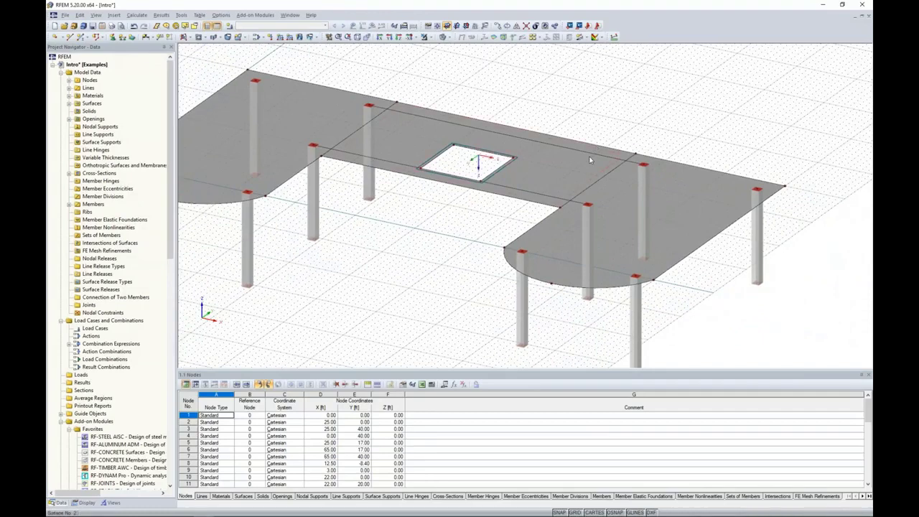
Step: Connect the two new column-to-column lines with the slab edges and opening they cross, using Connect Lines or Members over the connecting slab
{"action": "left_click", "coordinate": [592, 154]}
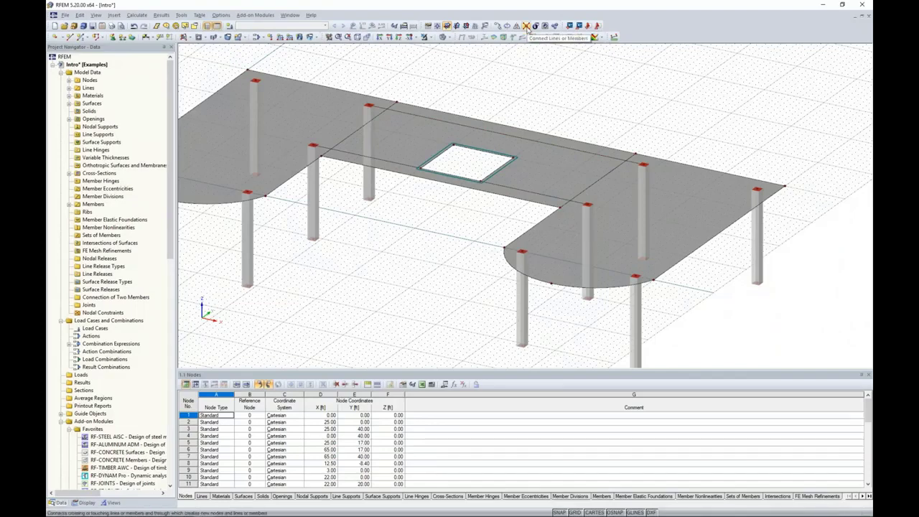
{"action": "left_click", "coordinate": [527, 26]}
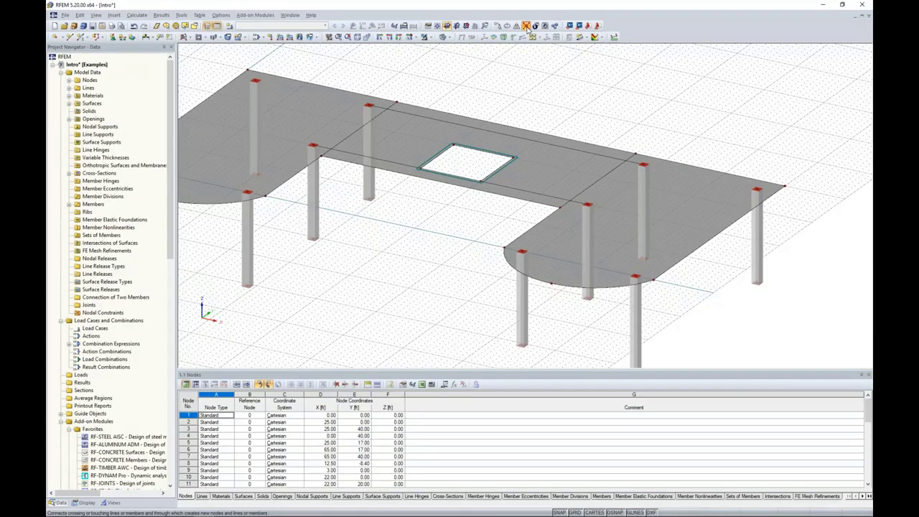
{"action": "left_click_drag", "start_coordinate": [710, 320], "coordinate": [302, 70]}
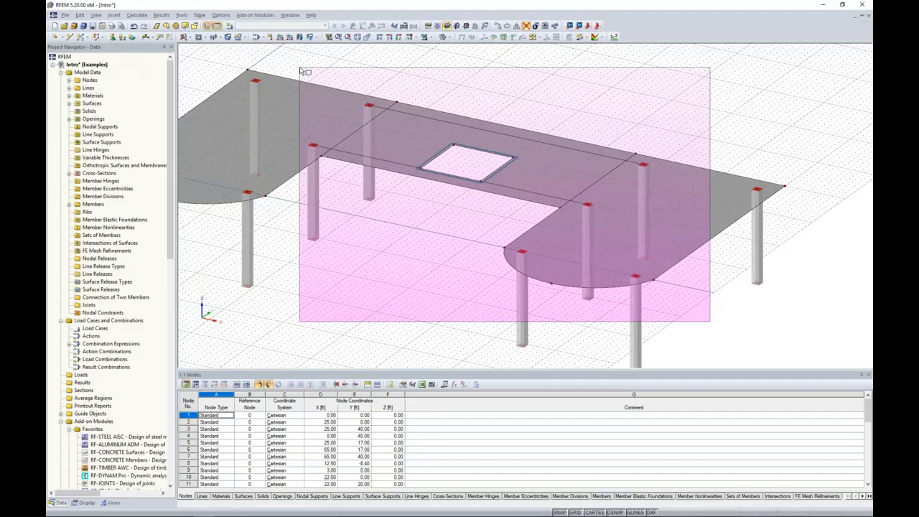
{"action": "left_click_drag", "start_coordinate": [302, 70], "coordinate": [302, 71]}
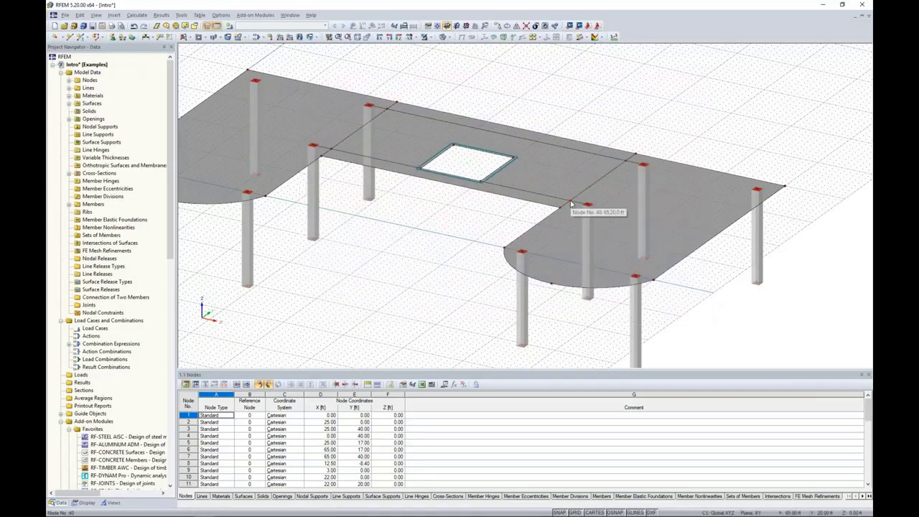
{"action": "scroll", "coordinate": [571, 204], "scroll_direction": "up", "scroll_amount": 3}
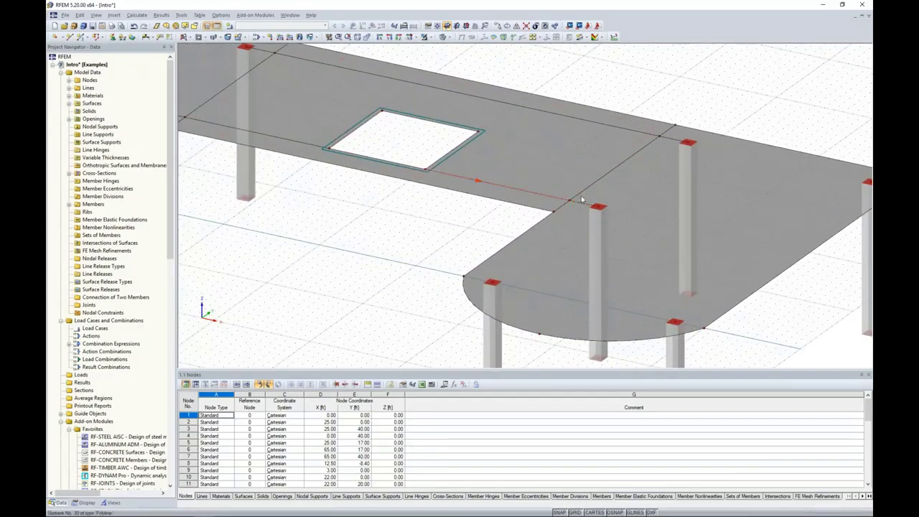
{"action": "scroll", "coordinate": [452, 233], "scroll_direction": "down", "scroll_amount": 2}
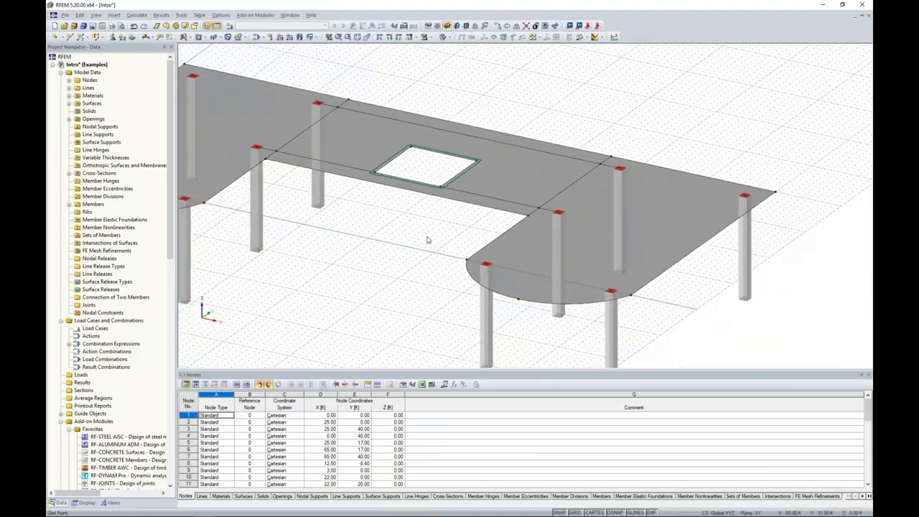
{"action": "middle_click_drag", "start_coordinate": [428, 240], "coordinate": [479, 234]}
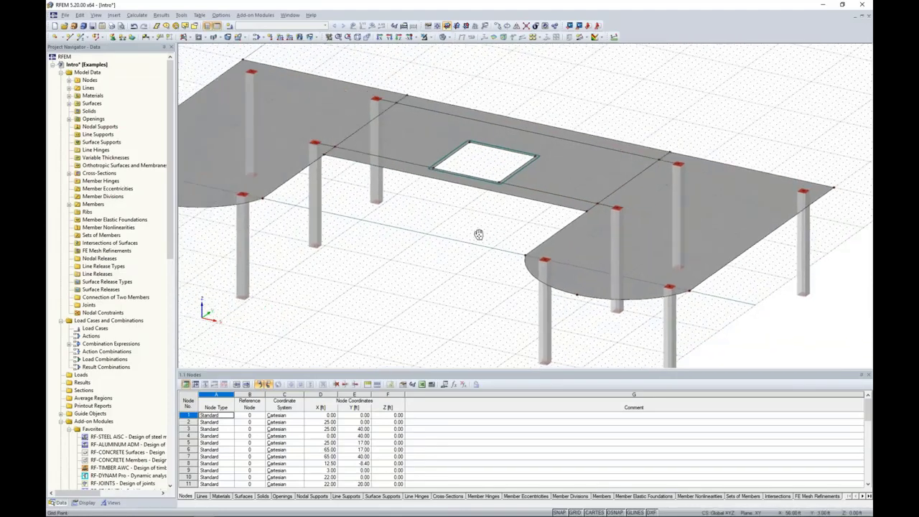
Step: Define a new member of type Rib with a 10 by 20 in solid rectangular cross-section in Concrete f'c = 4000 psi
{"action": "left_click", "coordinate": [83, 39]}
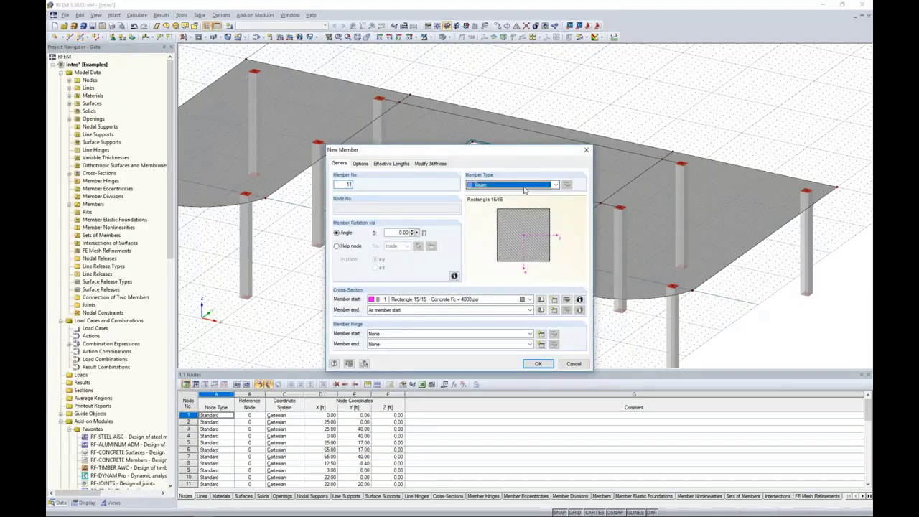
{"action": "left_click", "coordinate": [523, 186]}
{"action": "left_click", "coordinate": [514, 208]}
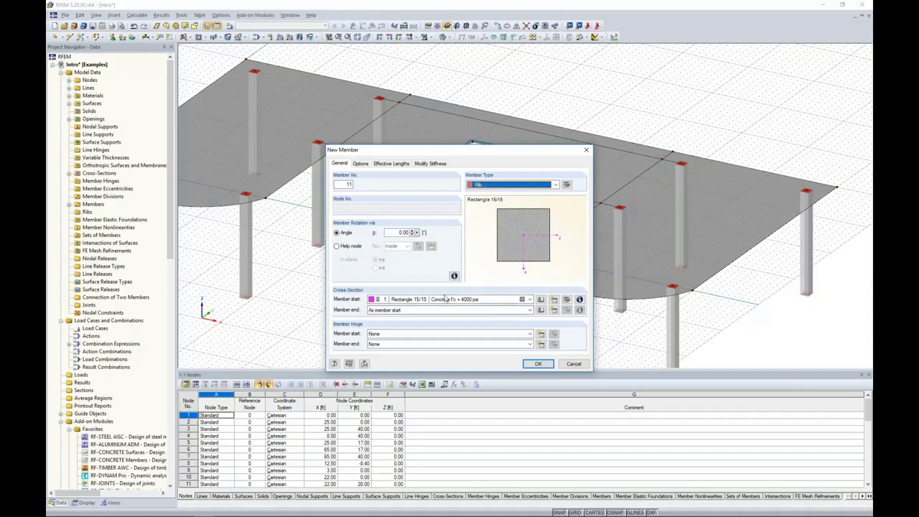
{"action": "left_click", "coordinate": [543, 302]}
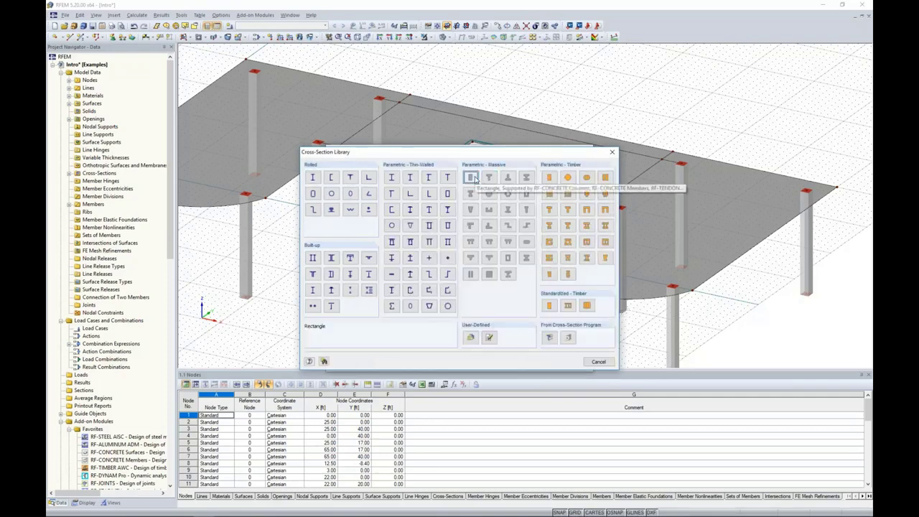
{"action": "left_click", "coordinate": [475, 177]}
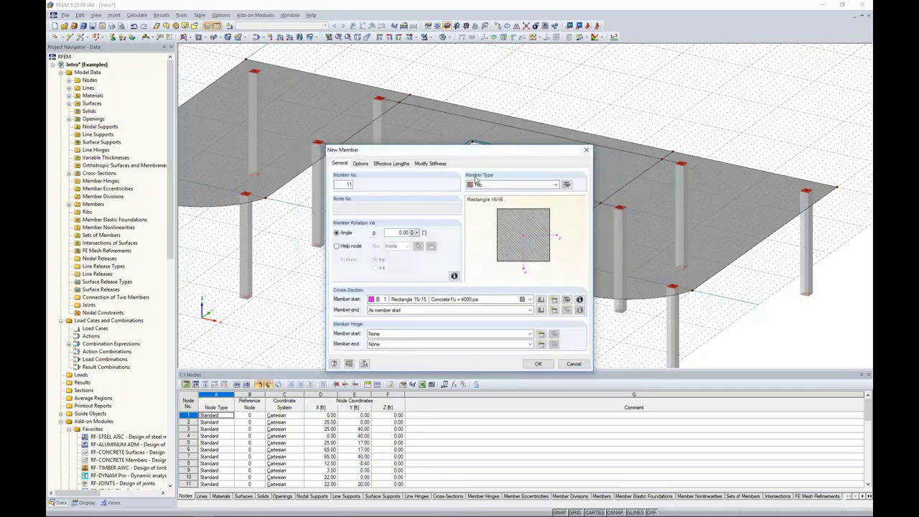
{"action": "type", "text": "10"}
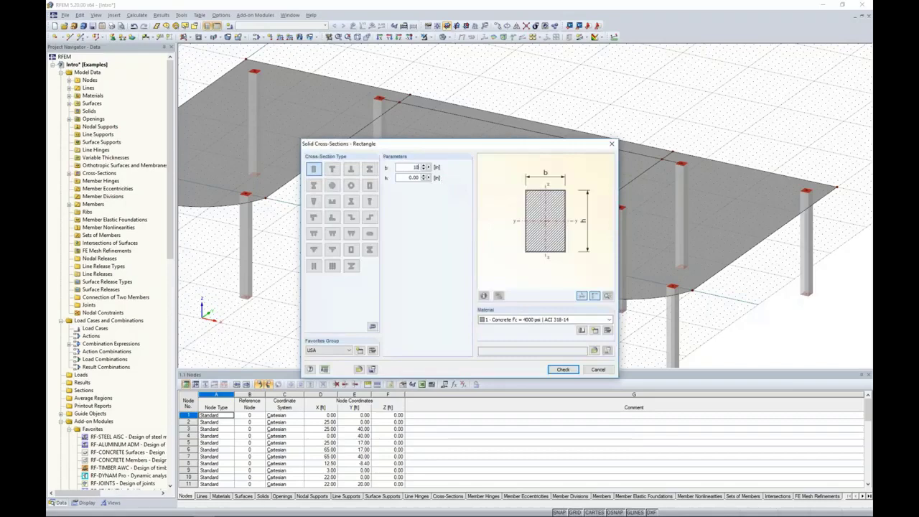
{"action": "key", "text": "Tab"}
{"action": "type", "text": "20"}
{"action": "left_click", "coordinate": [563, 370]}
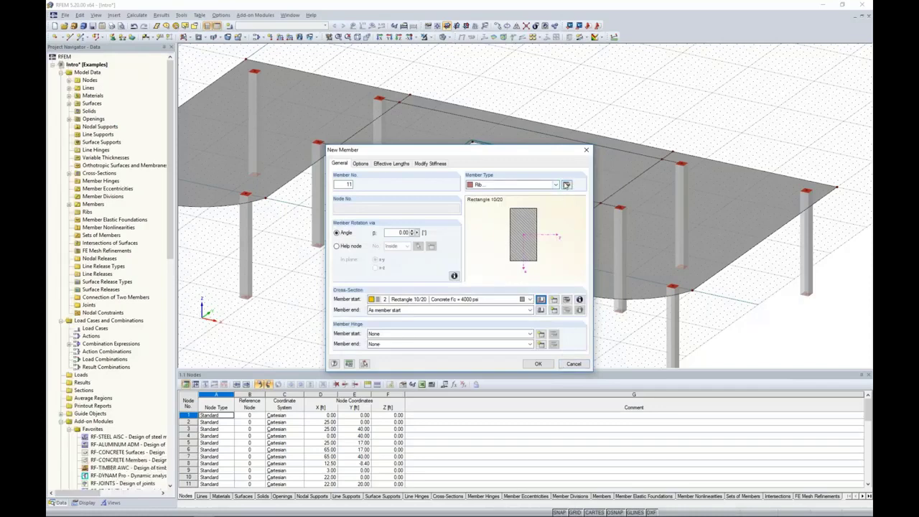
Step: Set the rib's position to the +z-side of the surface with integration widths b1 and b2 of 3 ft each
{"action": "left_click", "coordinate": [567, 186]}
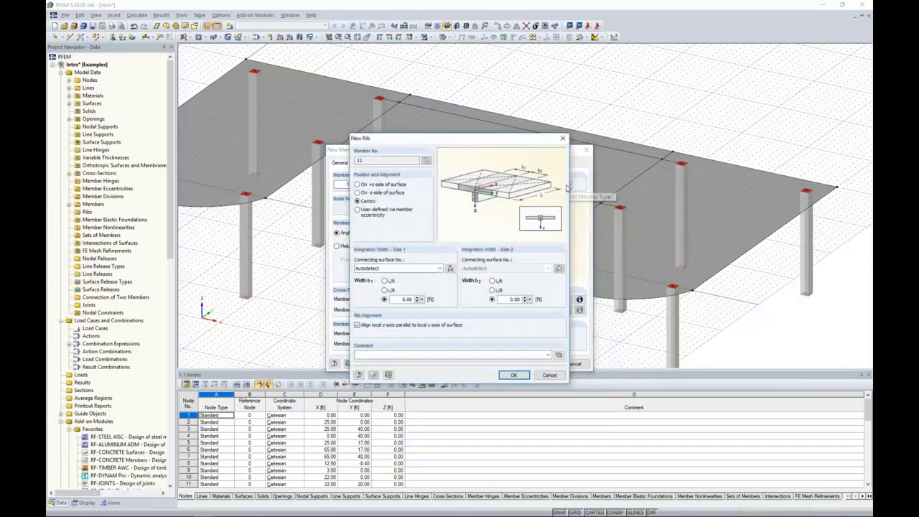
{"action": "left_click_drag", "start_coordinate": [511, 133], "coordinate": [448, 99]}
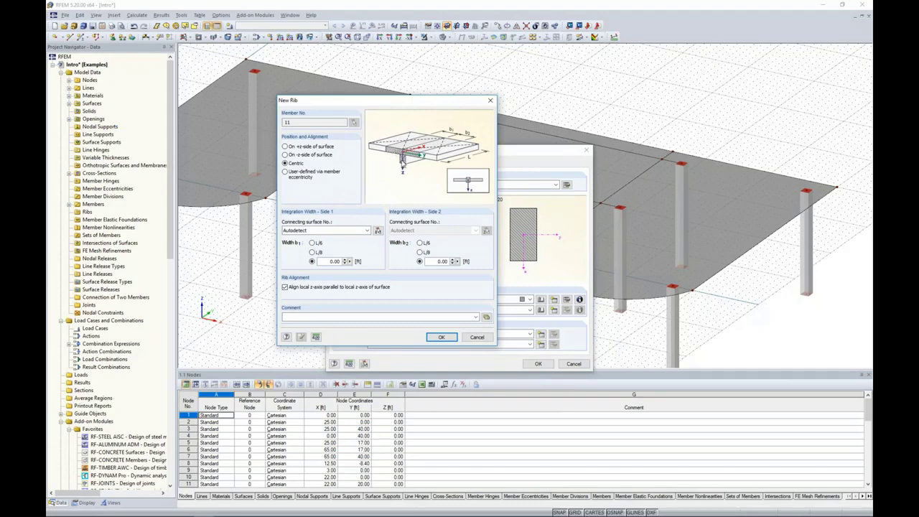
{"action": "left_click", "coordinate": [287, 148]}
{"action": "double_click", "coordinate": [325, 261]}
{"action": "type", "text": "3."}
{"action": "double_click", "coordinate": [441, 261]}
{"action": "type", "text": "3.0"}
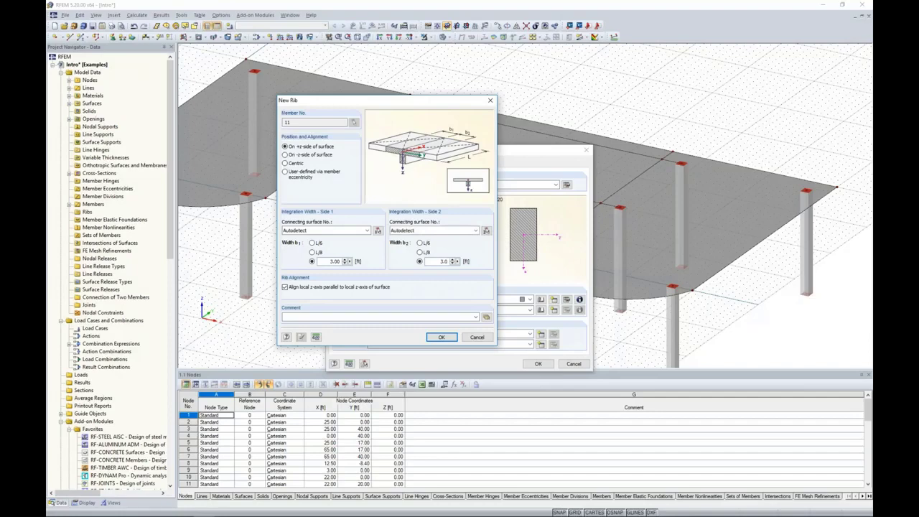
{"action": "left_click", "coordinate": [449, 338]}
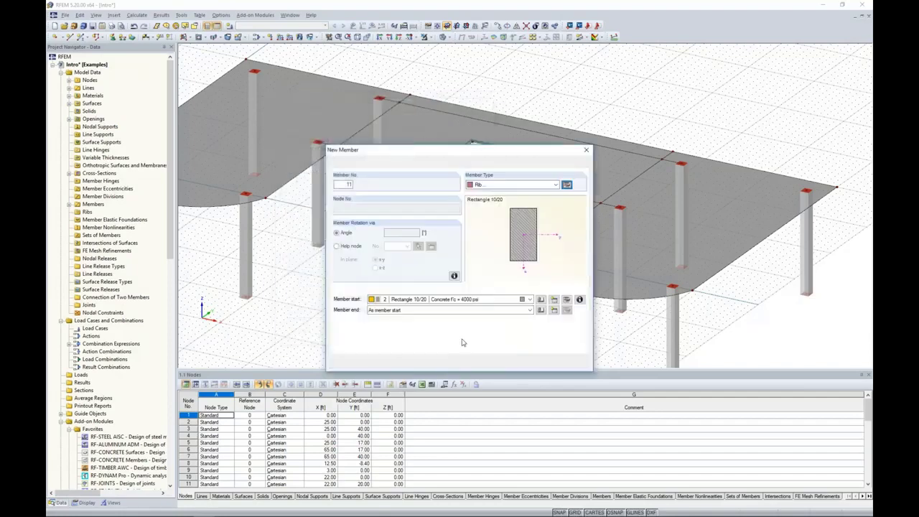
Step: Place the Rectangle 10/20 ribs on every segment of the two lines between the facing columns across the connecting slab
{"action": "left_click", "coordinate": [539, 363]}
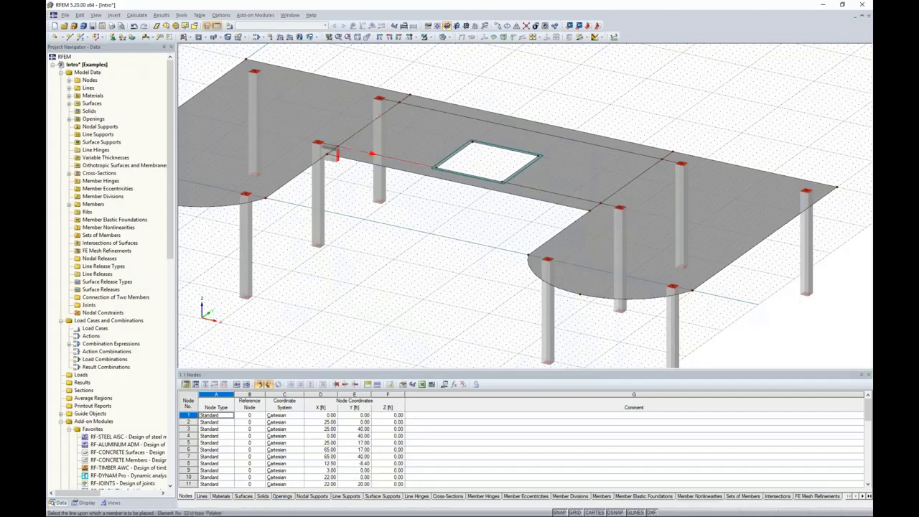
{"action": "left_click", "coordinate": [372, 153]}
{"action": "left_click", "coordinate": [491, 180]}
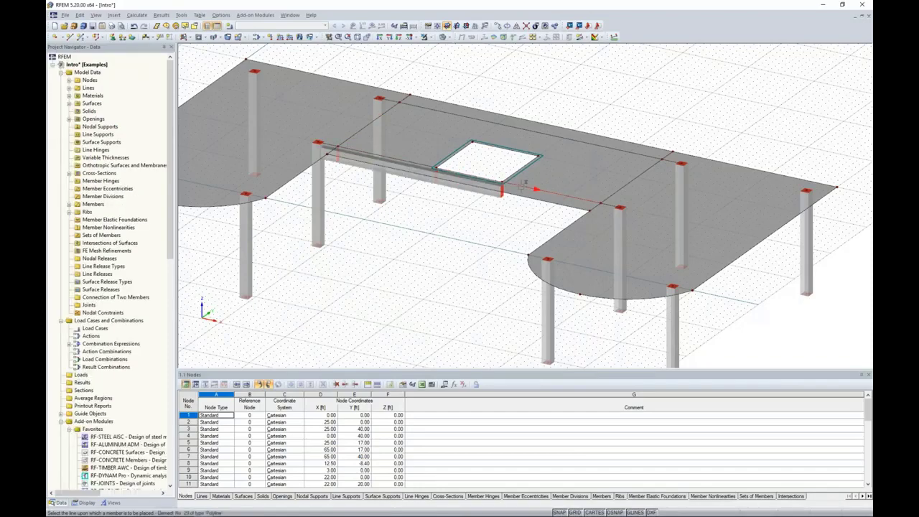
{"action": "left_click", "coordinate": [524, 185]}
{"action": "left_click", "coordinate": [600, 209]}
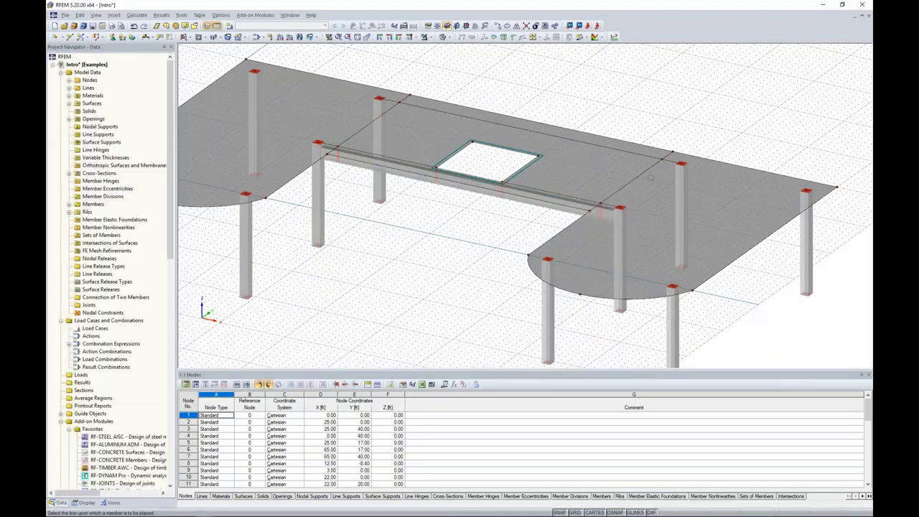
{"action": "left_click", "coordinate": [646, 154]}
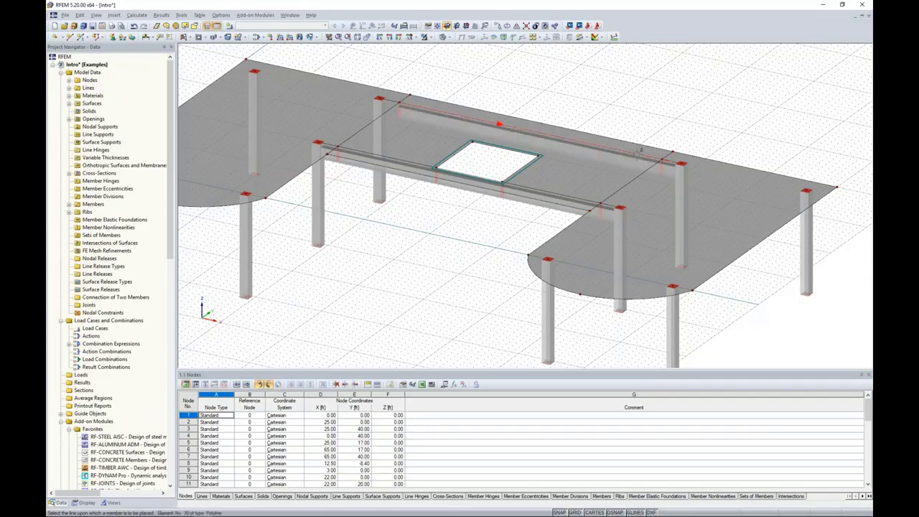
{"action": "left_click", "coordinate": [394, 101]}
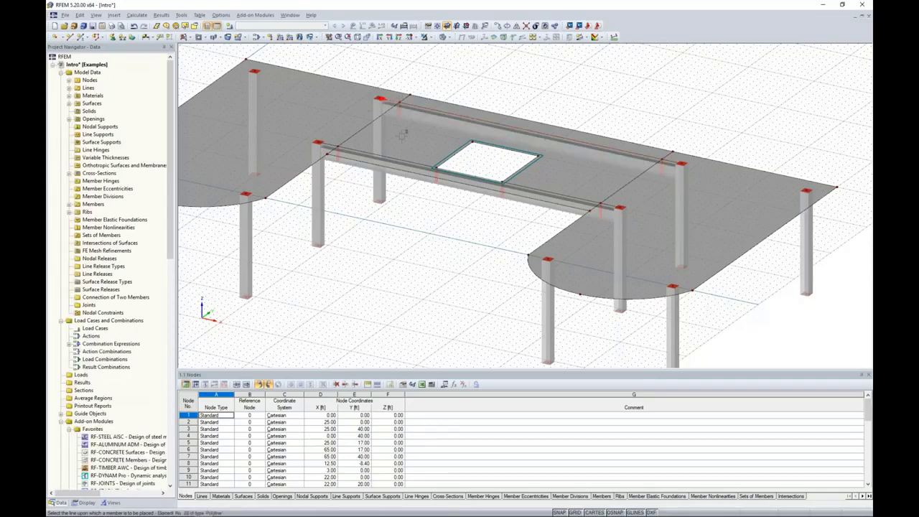
{"action": "right_click", "coordinate": [415, 225]}
Step: Turn off the display of the work plane grid
{"action": "middle_click_drag", "start_coordinate": [414, 226], "coordinate": [452, 249], "text": "ctrl"}
{"action": "scroll", "coordinate": [446, 216], "scroll_direction": "up", "scroll_amount": 1}
{"action": "middle_click_drag", "start_coordinate": [515, 242], "coordinate": [503, 275]}
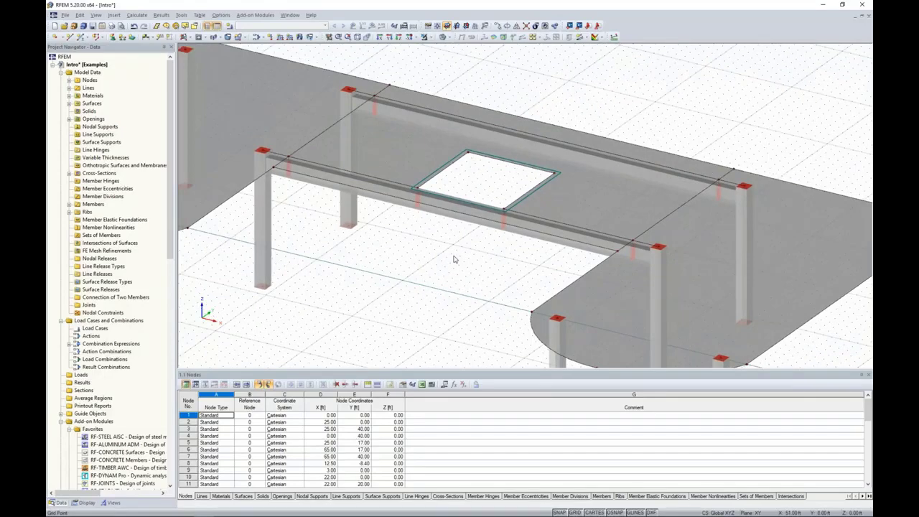
{"action": "left_click", "coordinate": [575, 514]}
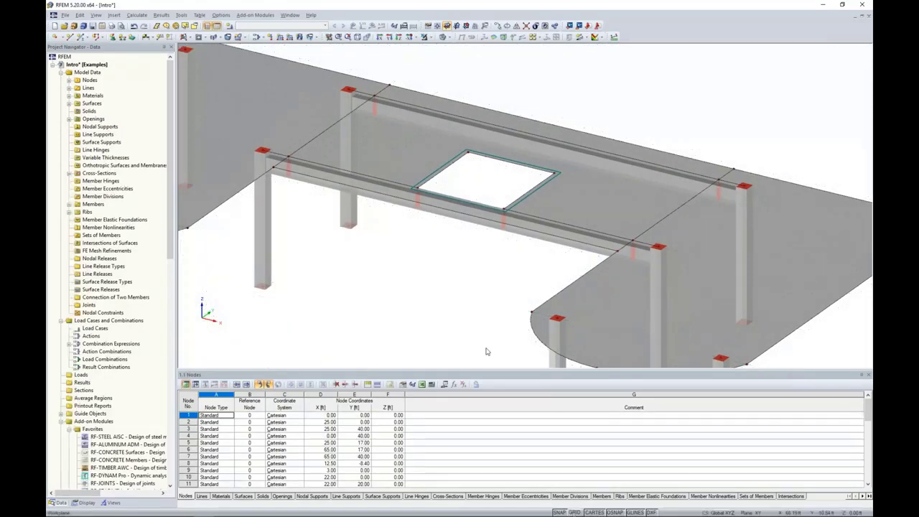
{"action": "scroll", "coordinate": [479, 306], "scroll_direction": "down", "scroll_amount": 3}
{"action": "middle_click_drag", "start_coordinate": [466, 317], "coordinate": [585, 262], "text": "ctrl"}
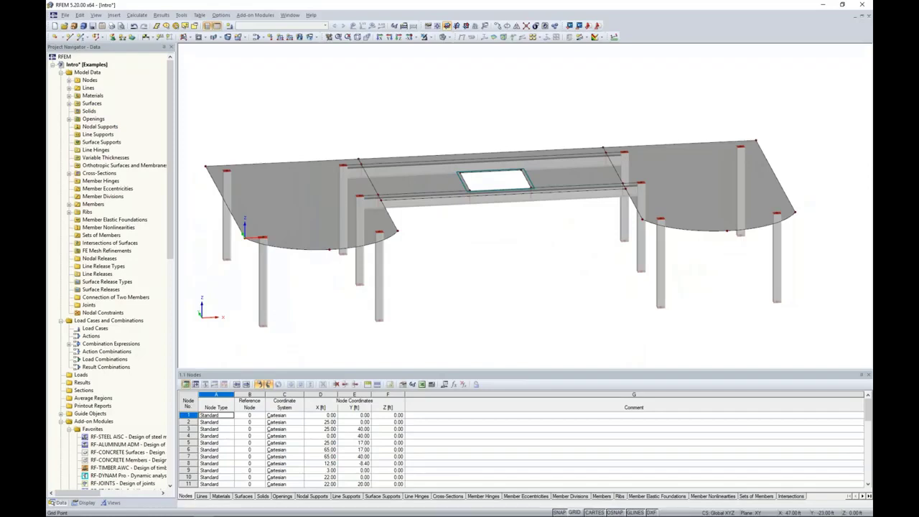
{"action": "scroll", "coordinate": [514, 228], "scroll_direction": "down", "scroll_amount": 1}
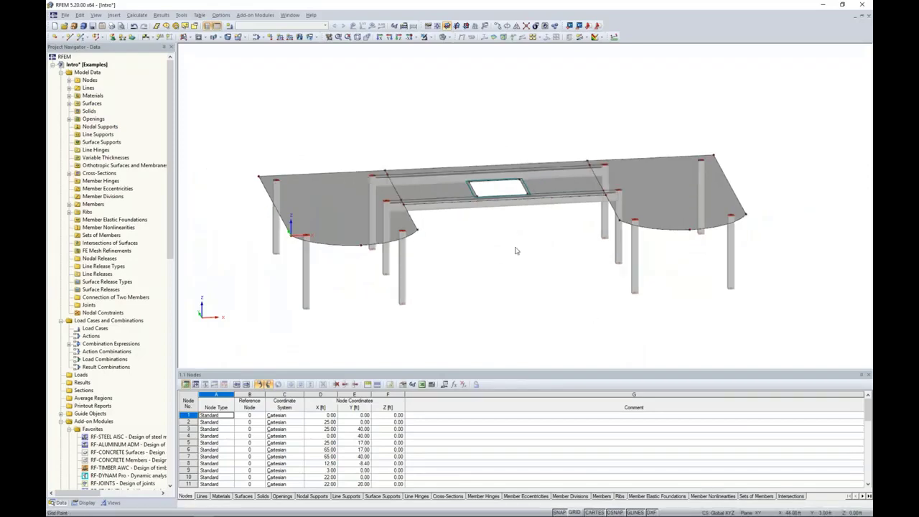
{"action": "mouse_move", "coordinate": [515, 251]}
{"action": "middle_mouse_down", "text": "ctrl"}
{"action": "mouse_move", "coordinate": [484, 232]}
{"action": "mouse_move", "coordinate": [437, 230]}
{"action": "mouse_move", "coordinate": [504, 240]}
{"action": "middle_mouse_up", "text": "ctrl"}
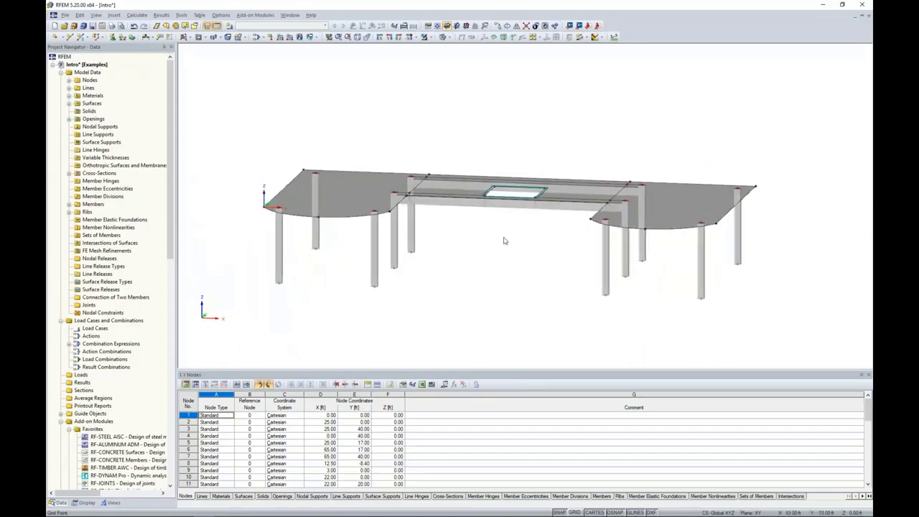
Step: Copy the entire structure up one 15 ft storey, from the base node of the column at X 3, Y 0 ft to its top node
{"action": "left_click_drag", "start_coordinate": [786, 324], "coordinate": [254, 102]}
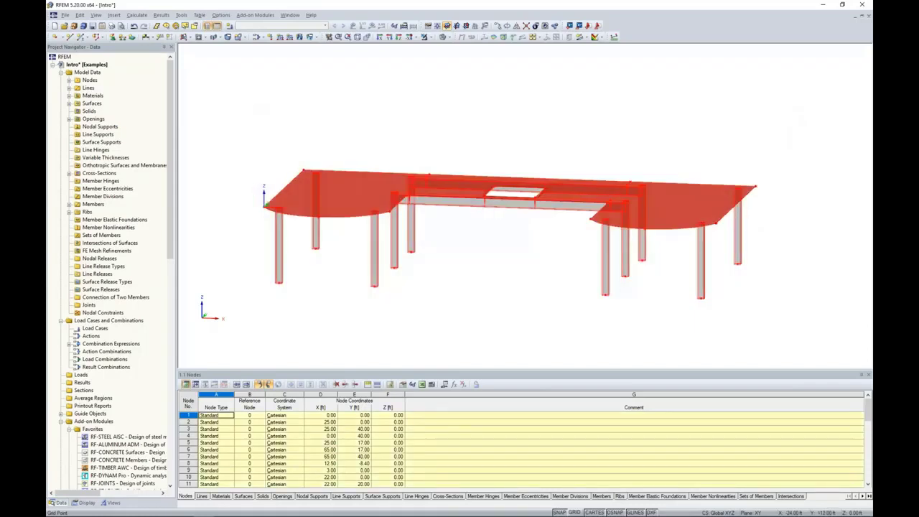
{"action": "scroll", "coordinate": [275, 281], "scroll_direction": "up", "scroll_amount": 3}
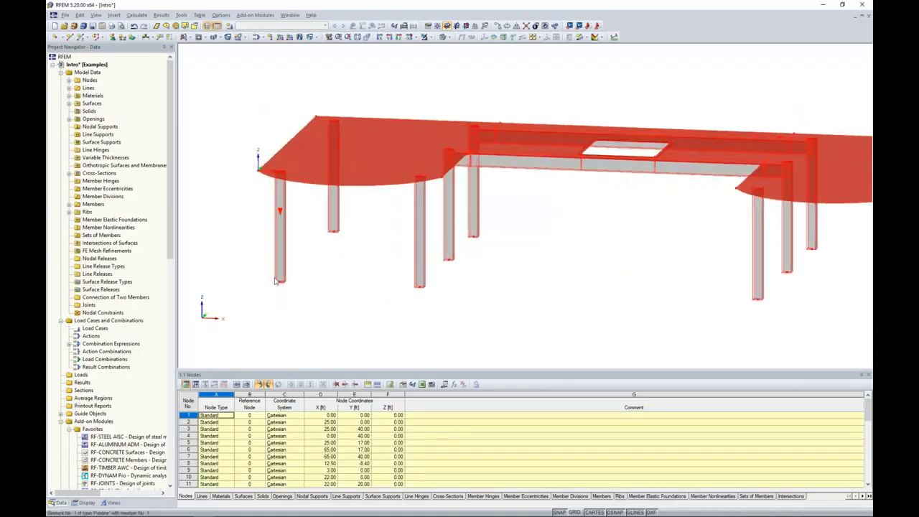
{"action": "scroll", "coordinate": [275, 281], "scroll_direction": "up", "scroll_amount": 3}
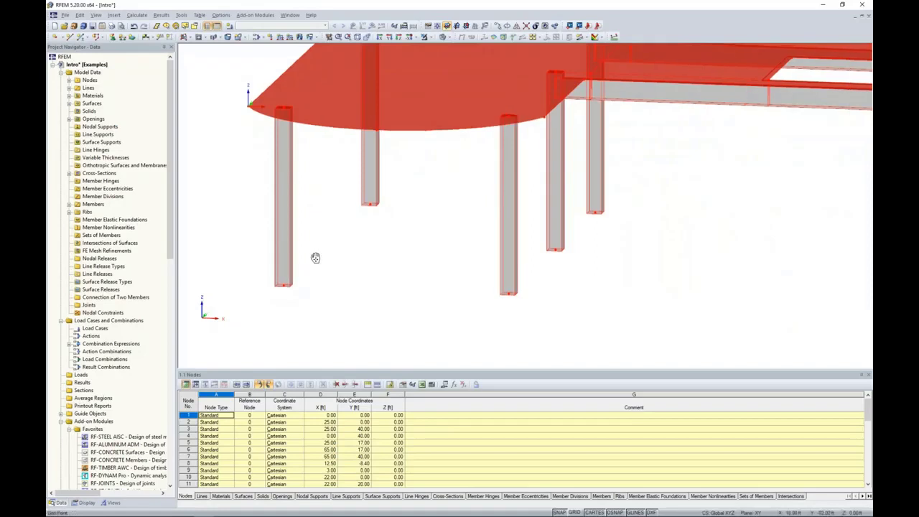
{"action": "middle_click_drag", "start_coordinate": [315, 257], "coordinate": [314, 282]}
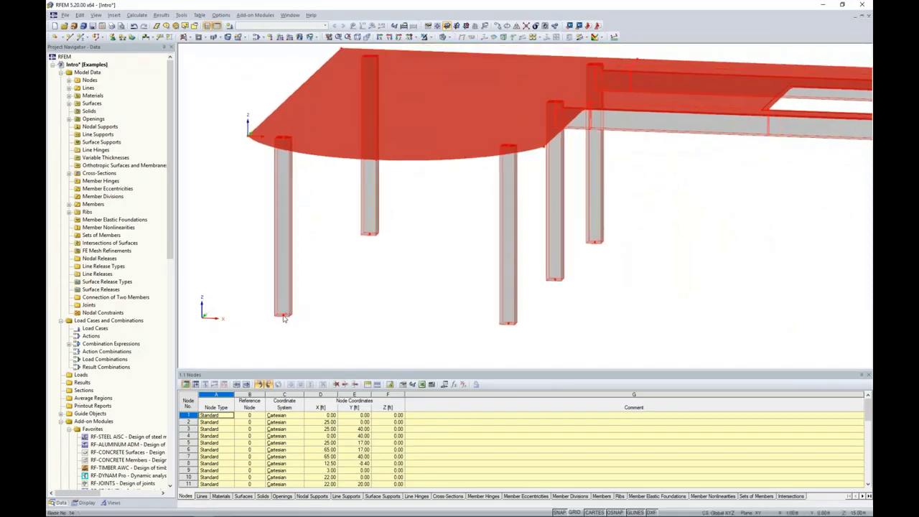
{"action": "left_click", "coordinate": [284, 318]}
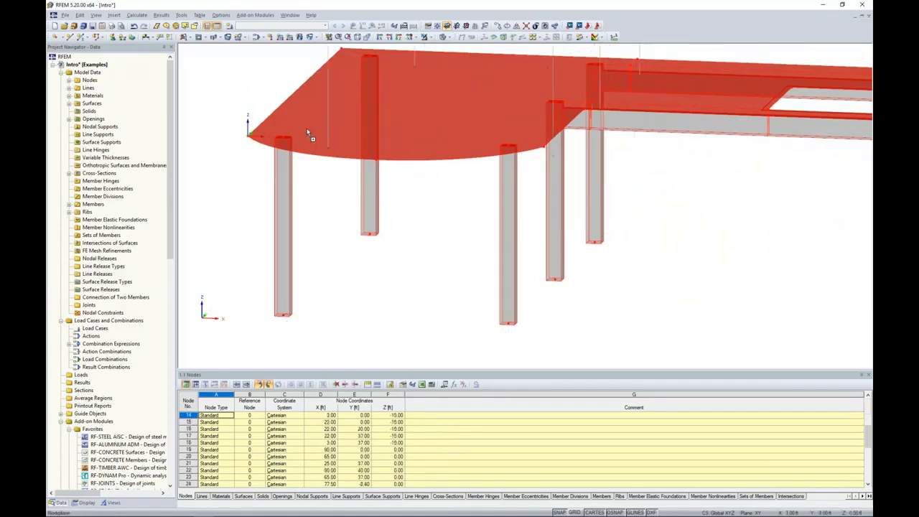
{"action": "left_click", "coordinate": [284, 139]}
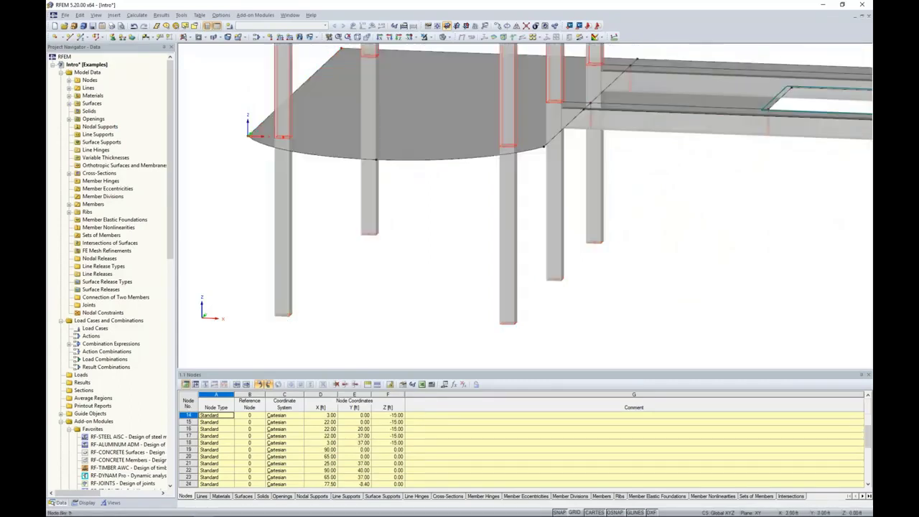
{"action": "left_click", "coordinate": [361, 288]}
{"action": "scroll", "coordinate": [362, 288], "scroll_direction": "down", "scroll_amount": 3}
{"action": "scroll", "coordinate": [362, 288], "scroll_direction": "down", "scroll_amount": 3}
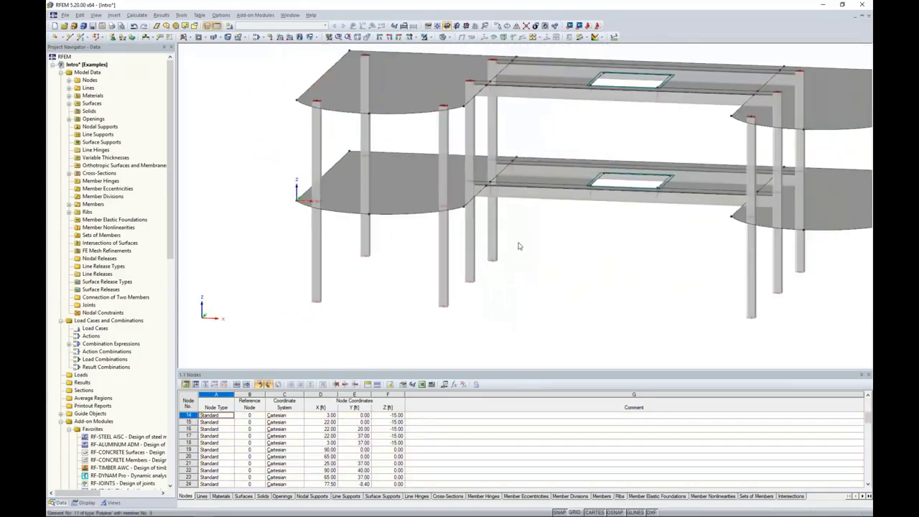
{"action": "scroll", "coordinate": [614, 231], "scroll_direction": "down", "scroll_amount": 2}
{"action": "middle_click_drag", "start_coordinate": [592, 237], "coordinate": [532, 241]}
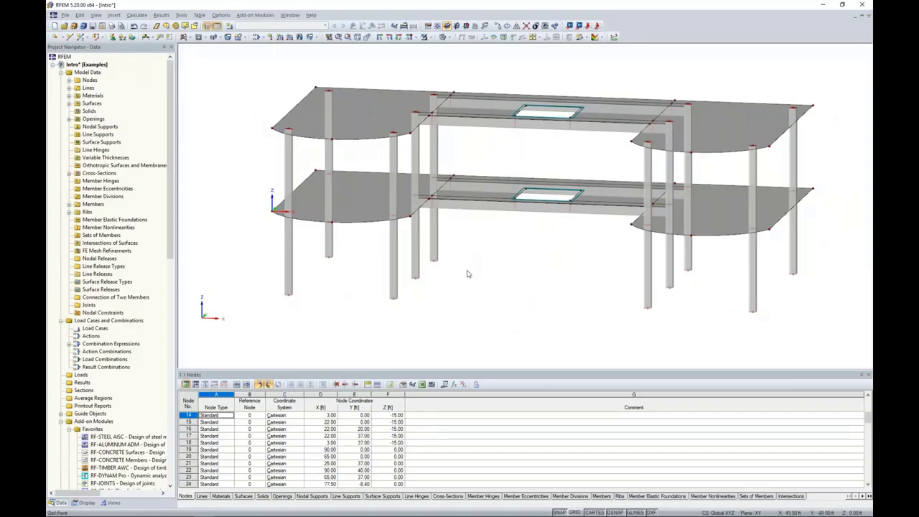
Step: Delete the rectangular opening in the upper storey's connecting slab
{"action": "middle_click_drag", "start_coordinate": [467, 273], "coordinate": [489, 317], "text": "ctrl"}
{"action": "scroll", "coordinate": [550, 99], "scroll_direction": "up", "scroll_amount": 5}
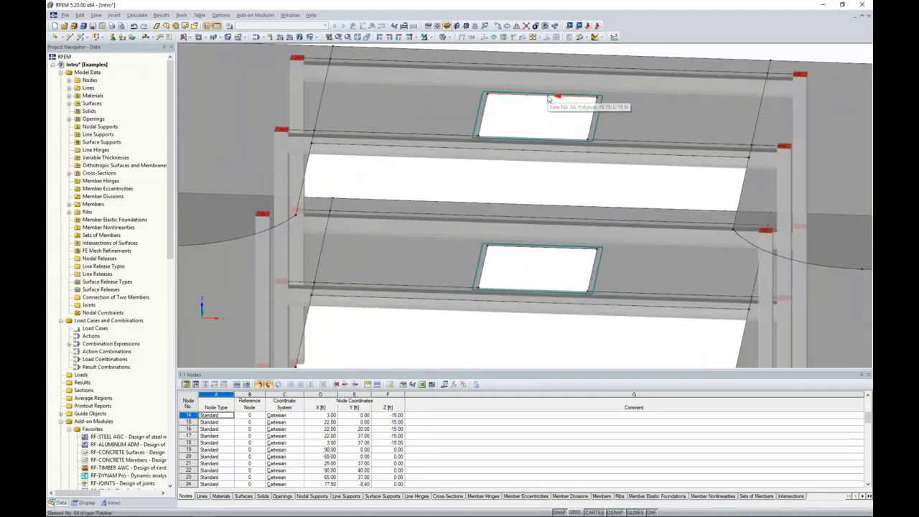
{"action": "left_click", "coordinate": [549, 98]}
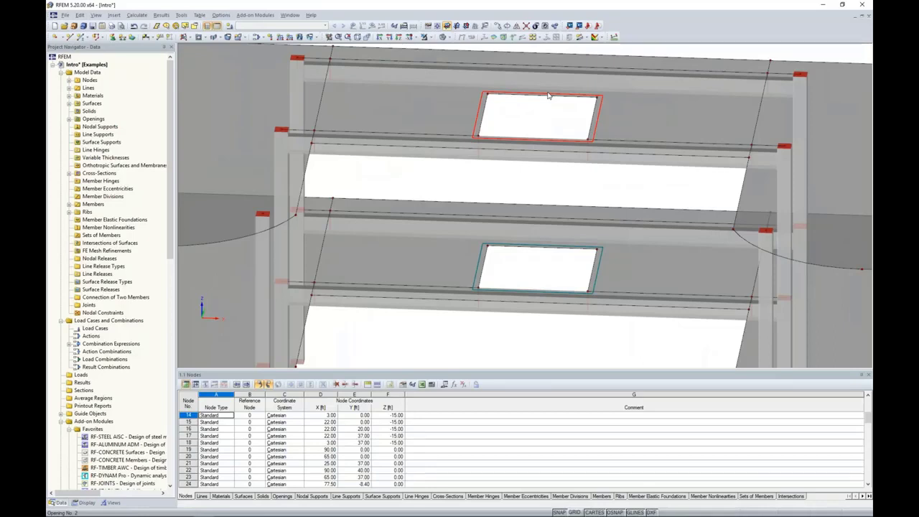
{"action": "key", "text": "Delete"}
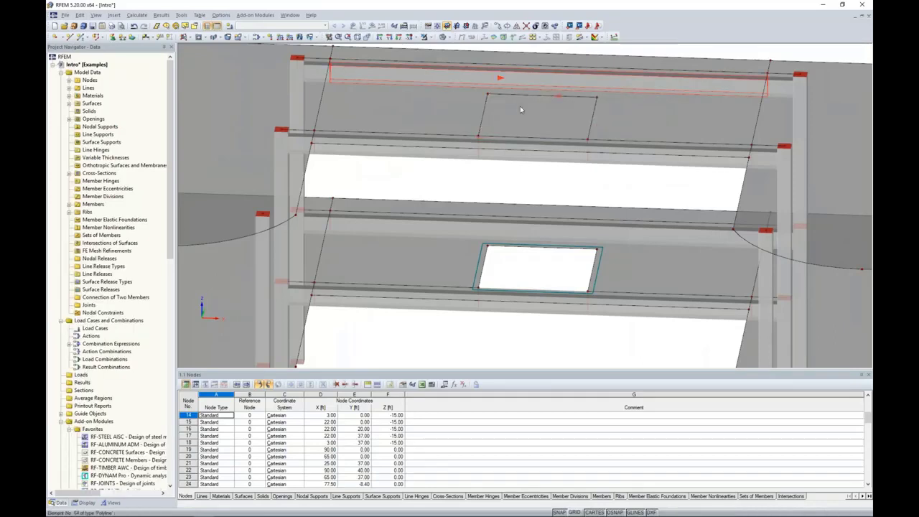
Step: Delete the deleted opening's two leftover corner nodes at X 40 and X 50, Y 30 ft on the upper slab, along with their lines
{"action": "left_click", "coordinate": [597, 99]}
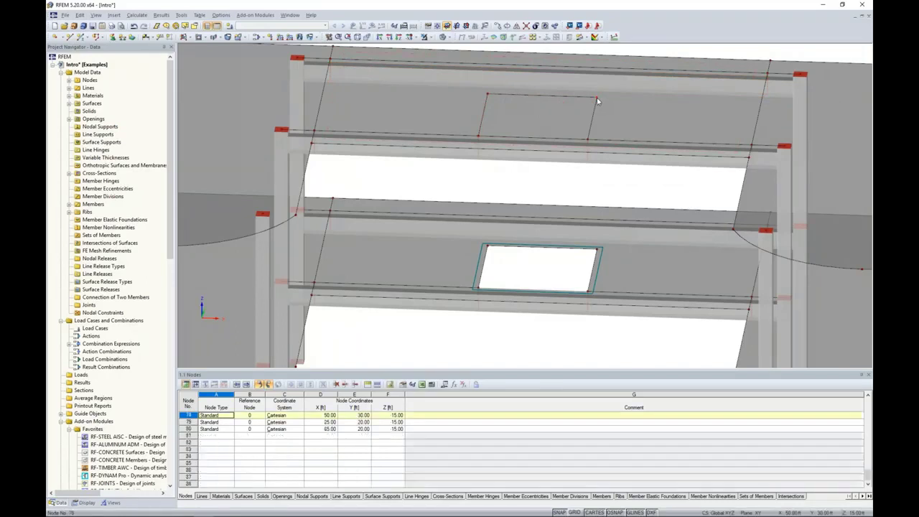
{"action": "left_click", "coordinate": [488, 97], "text": "ctrl"}
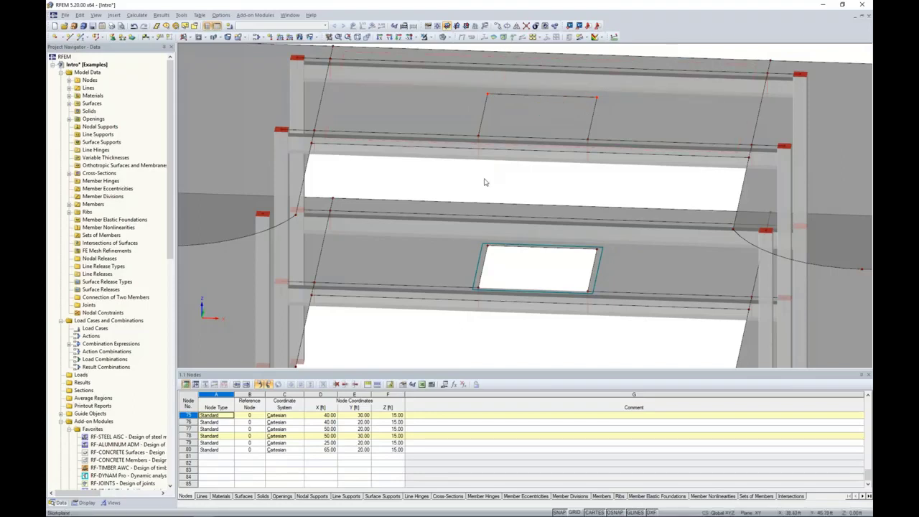
{"action": "key", "text": "Delete"}
{"action": "scroll", "coordinate": [502, 190], "scroll_direction": "down", "scroll_amount": 5}
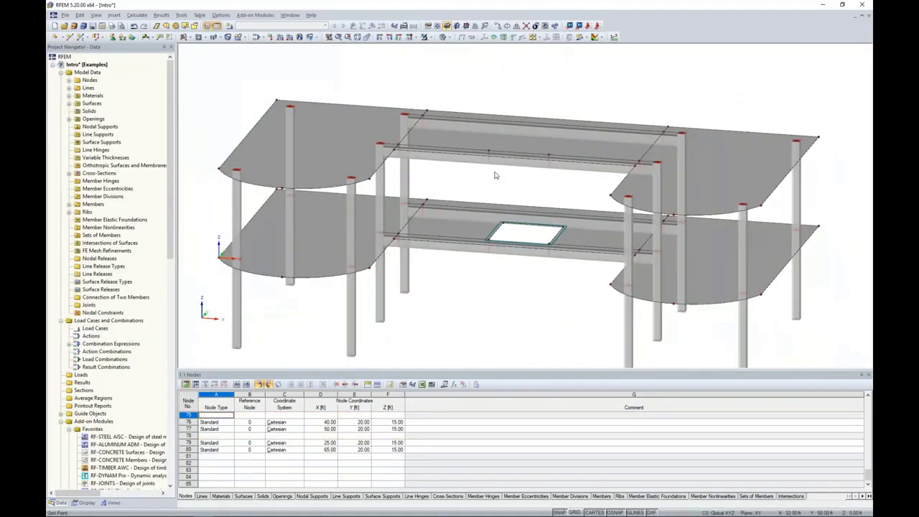
Step: Start the 2D Truss generator for members and move its dialog clear of the structure
{"action": "middle_click_drag", "start_coordinate": [432, 194], "coordinate": [498, 171], "text": "ctrl"}
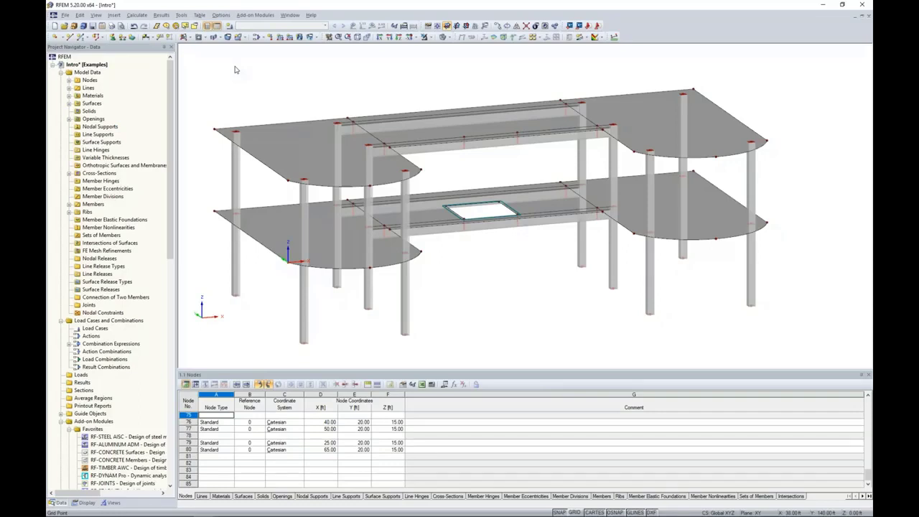
{"action": "left_click", "coordinate": [181, 15]}
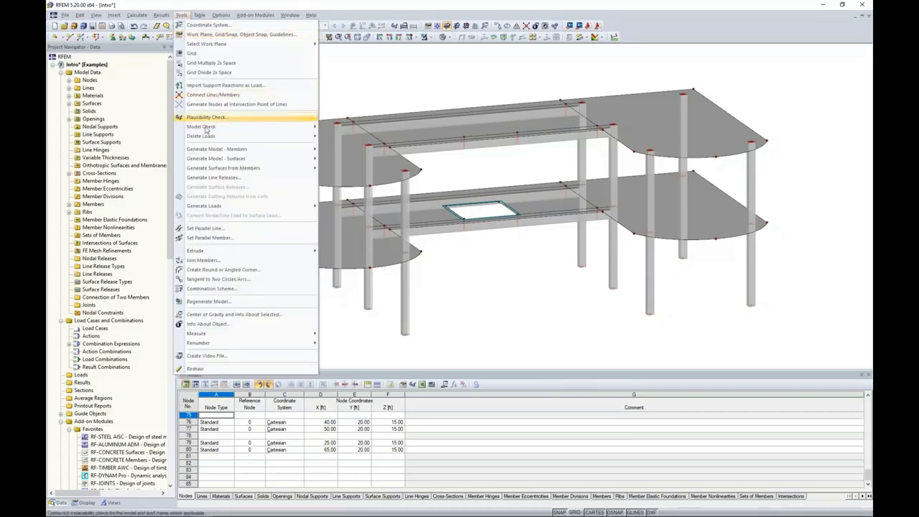
{"action": "mouse_move", "coordinate": [207, 151]}
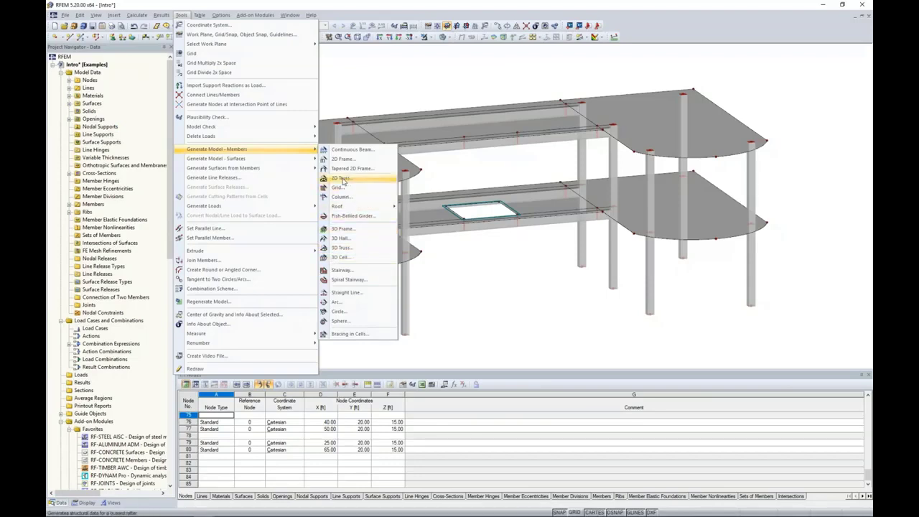
{"action": "left_click", "coordinate": [344, 179]}
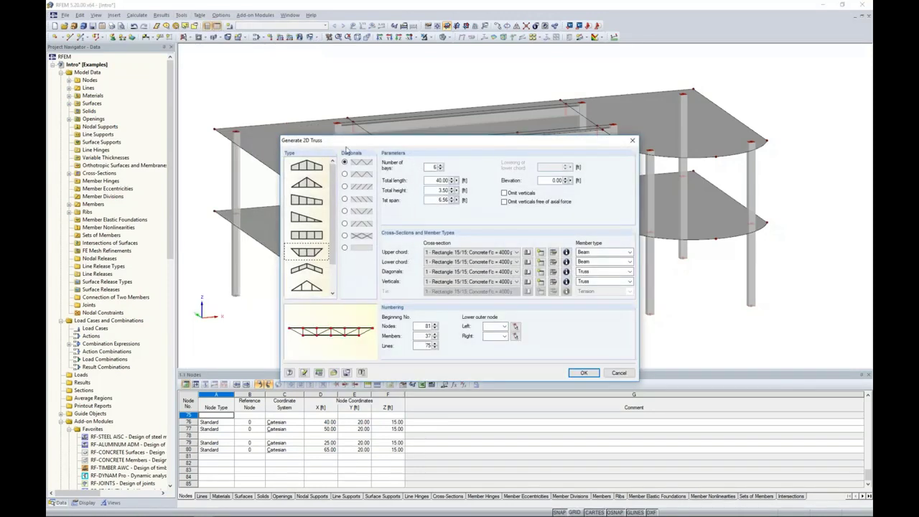
{"action": "left_click_drag", "start_coordinate": [352, 141], "coordinate": [350, 97]}
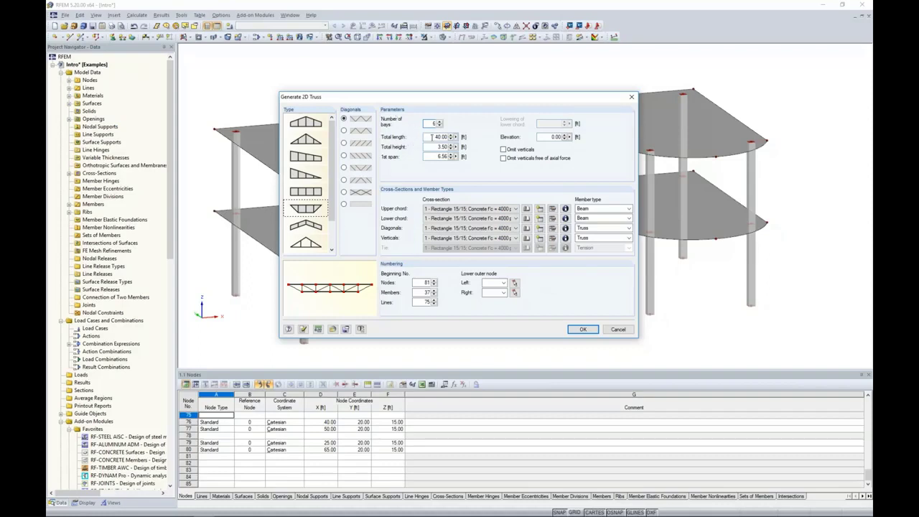
{"action": "left_click_drag", "start_coordinate": [464, 100], "coordinate": [309, 130]}
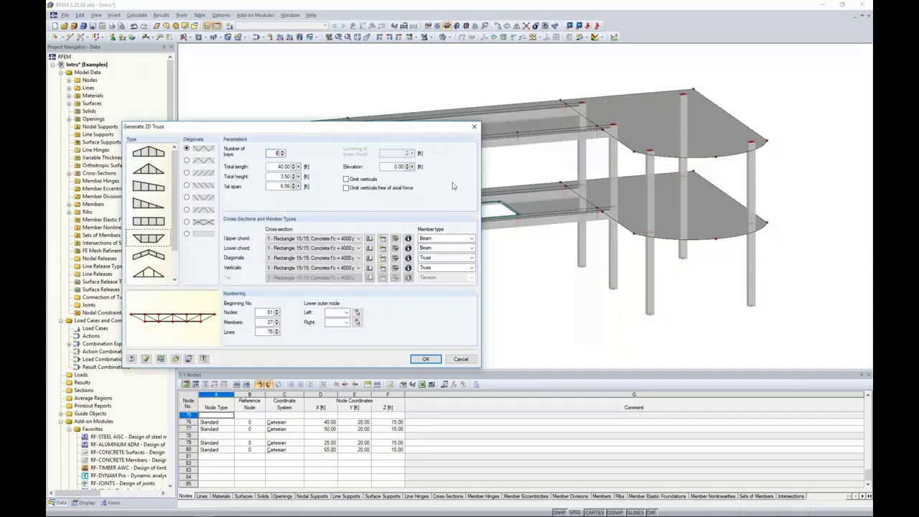
{"action": "left_click_drag", "start_coordinate": [402, 134], "coordinate": [416, 125]}
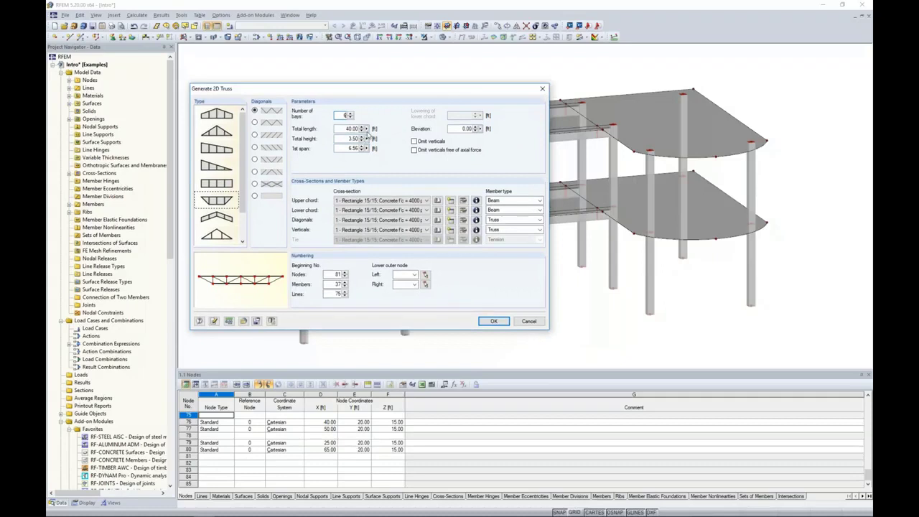
Step: Set the truss's total length to 40 ft by measuring from the upper slab's node at X 25, Y 0 ft, and its total height to 3.5 ft
{"action": "right_click", "coordinate": [366, 130]}
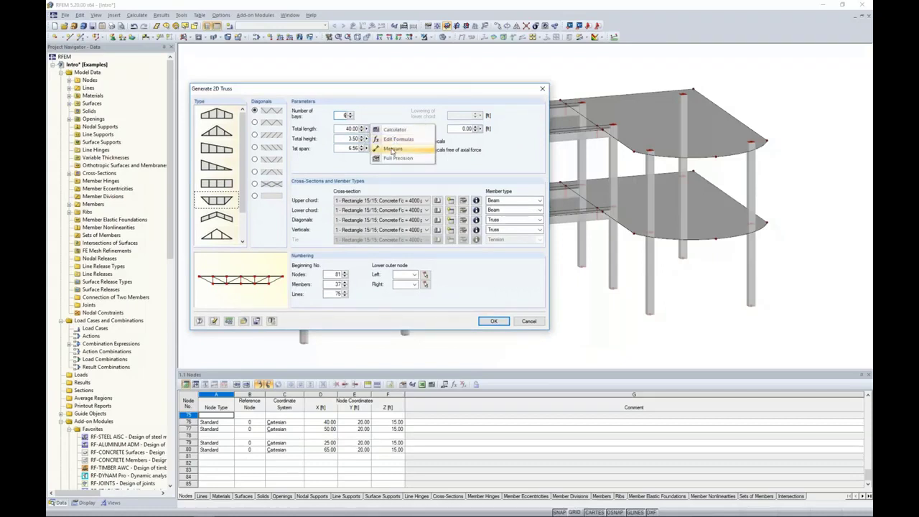
{"action": "left_click", "coordinate": [392, 149]}
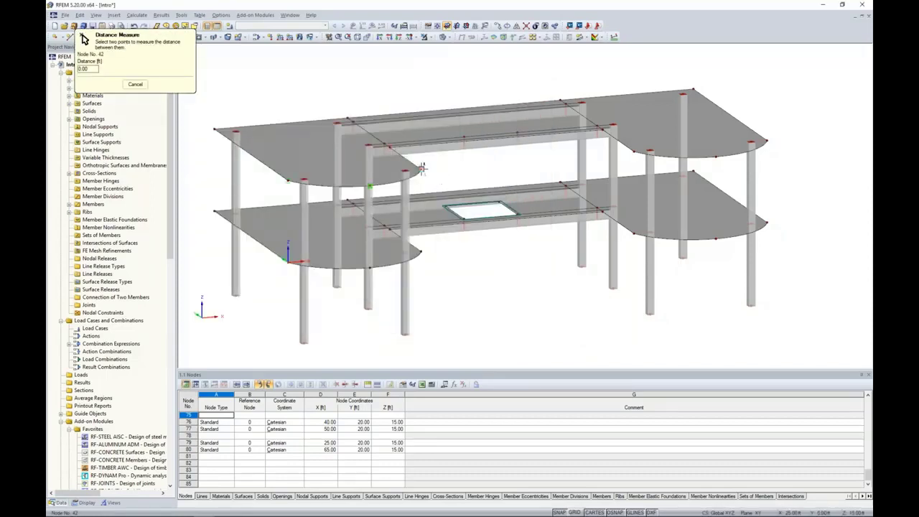
{"action": "left_click", "coordinate": [422, 168]}
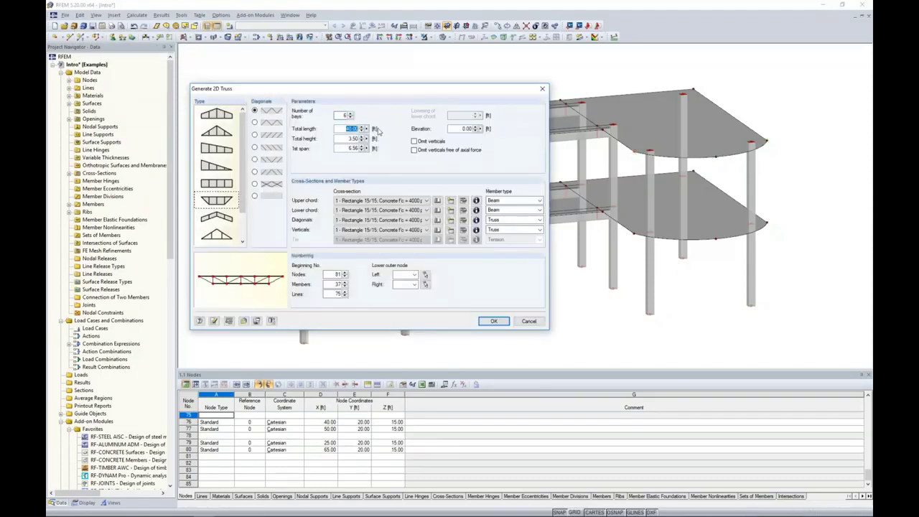
{"action": "left_click_drag", "start_coordinate": [379, 89], "coordinate": [405, 84]}
{"action": "left_click", "coordinate": [377, 124]}
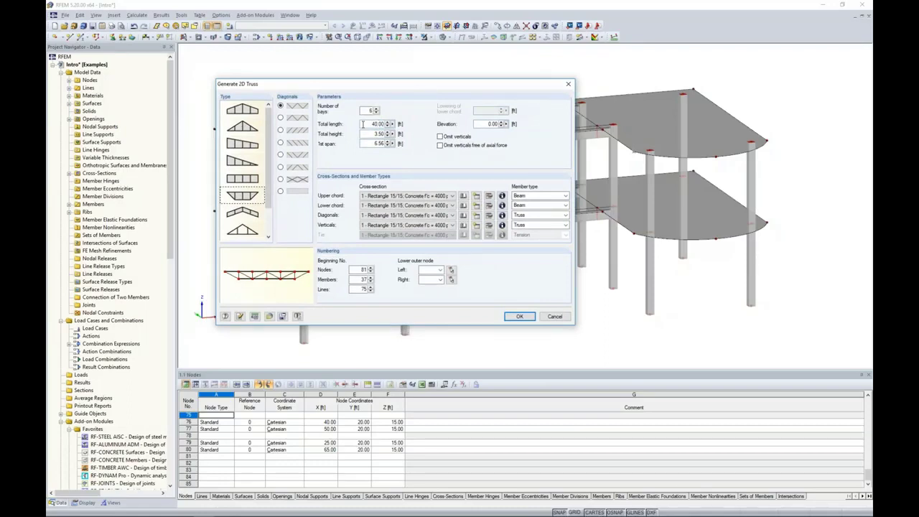
{"action": "left_click_drag", "start_coordinate": [367, 135], "coordinate": [395, 136]}
{"action": "type", "text": "3.5"}
{"action": "left_click_drag", "start_coordinate": [402, 88], "coordinate": [457, 78]}
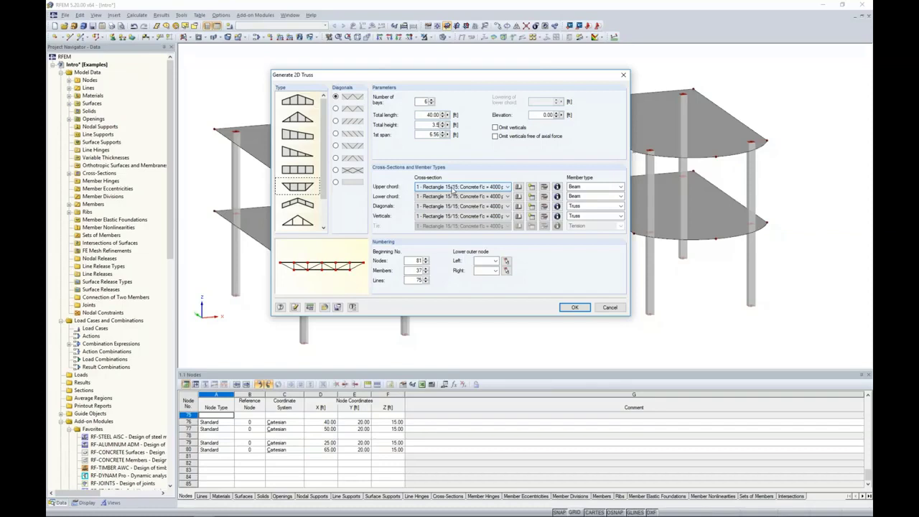
Step: Open the rolled I-section library for the truss's upper chord and turn off the favorites group filter
{"action": "left_click", "coordinate": [519, 187]}
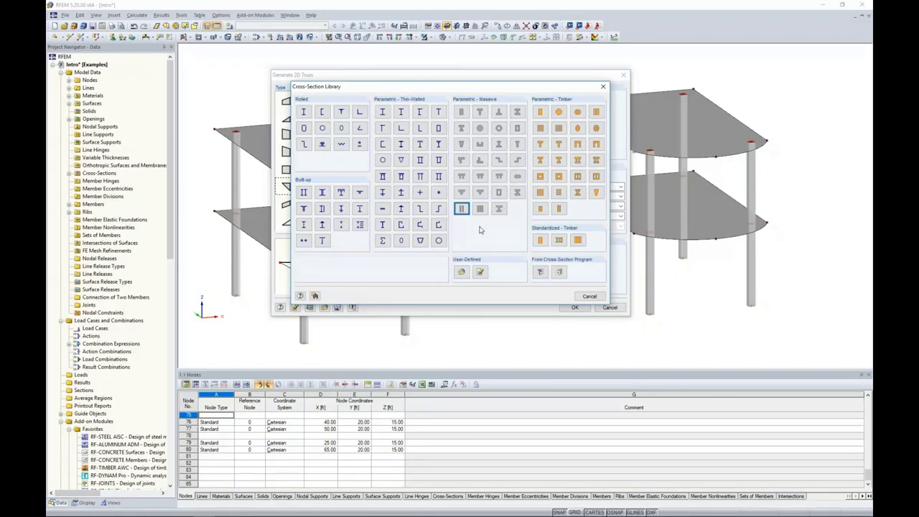
{"action": "left_click", "coordinate": [307, 116]}
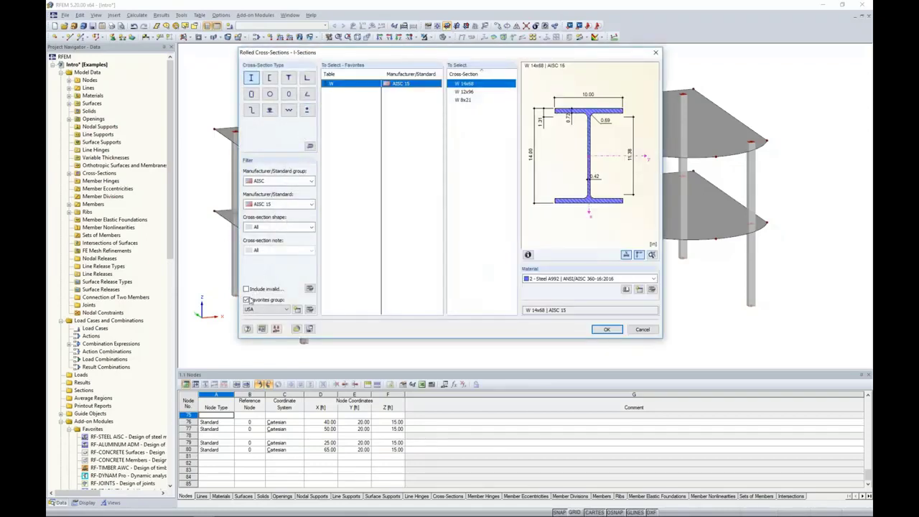
{"action": "left_click", "coordinate": [246, 299]}
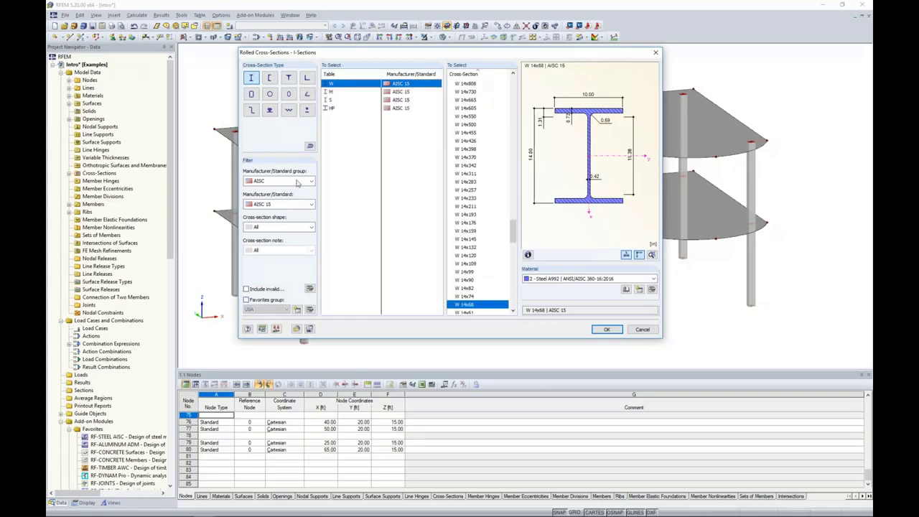
Step: Review the available manufacturer and standard groups, the AISC 15 W-section list and the USA favorites group
{"action": "left_click", "coordinate": [272, 184]}
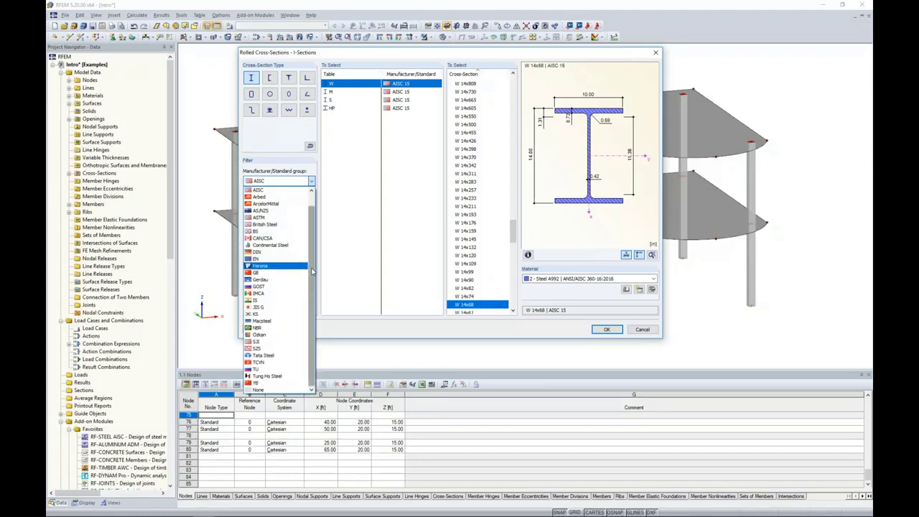
{"action": "scroll", "coordinate": [313, 256], "scroll_direction": "up", "scroll_amount": 1}
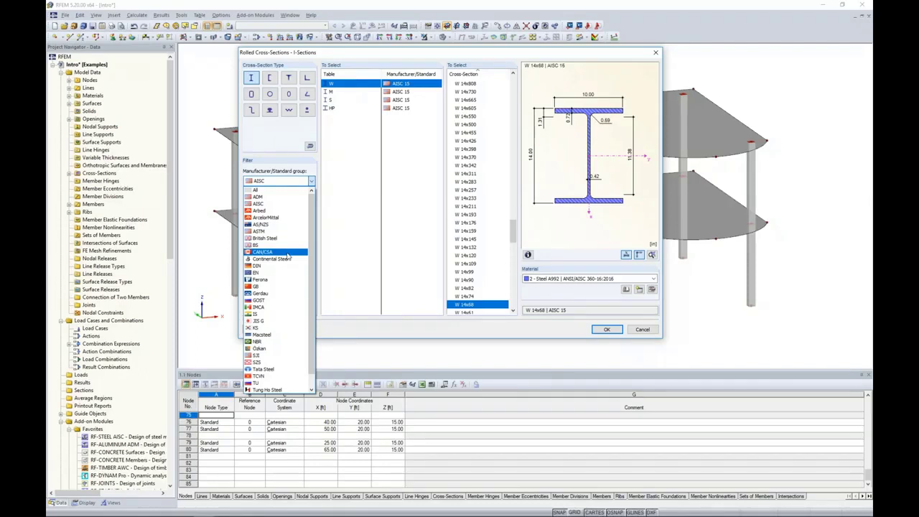
{"action": "left_click", "coordinate": [338, 228]}
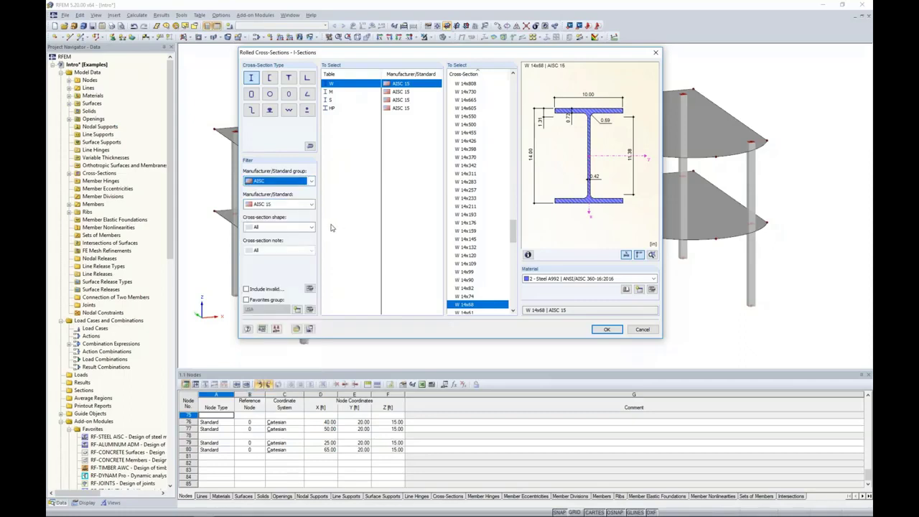
{"action": "mouse_move", "coordinate": [517, 234]}
{"action": "left_mouse_down"}
{"action": "mouse_move", "coordinate": [517, 293]}
{"action": "mouse_move", "coordinate": [516, 227]}
{"action": "left_mouse_up"}
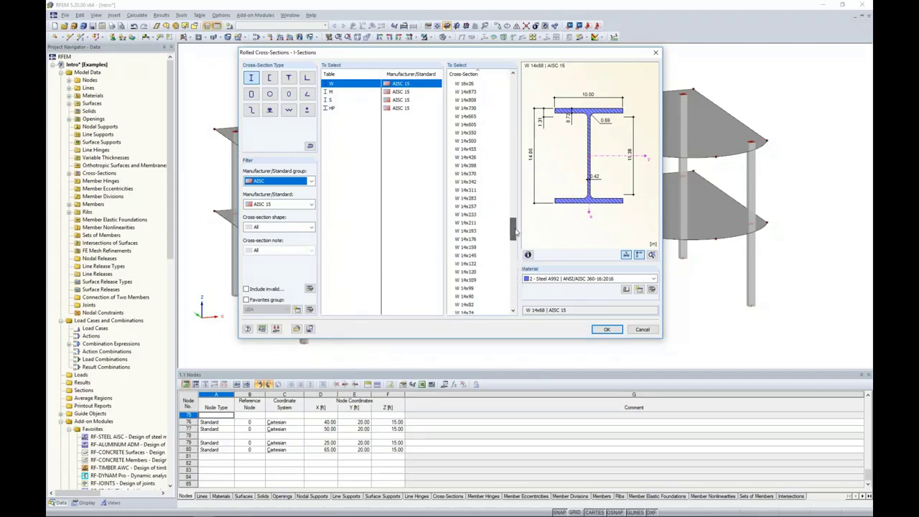
{"action": "left_click", "coordinate": [247, 300]}
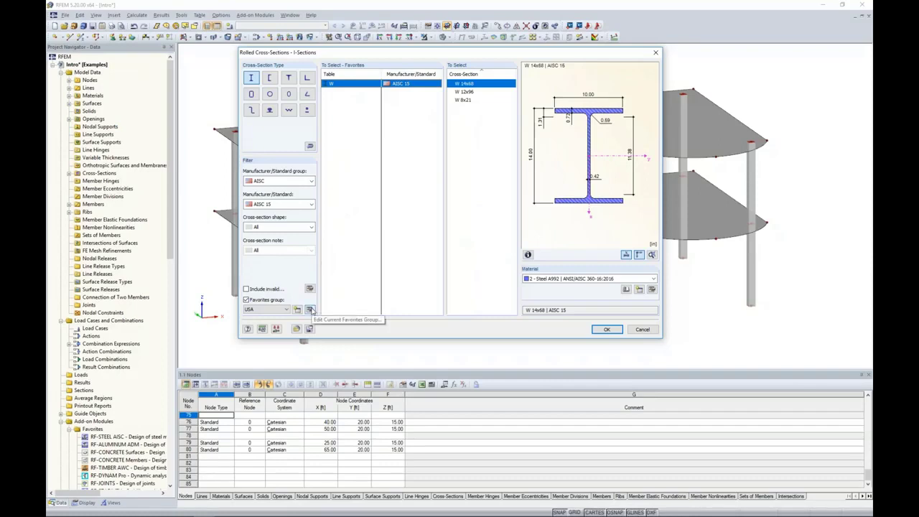
{"action": "left_click", "coordinate": [246, 300]}
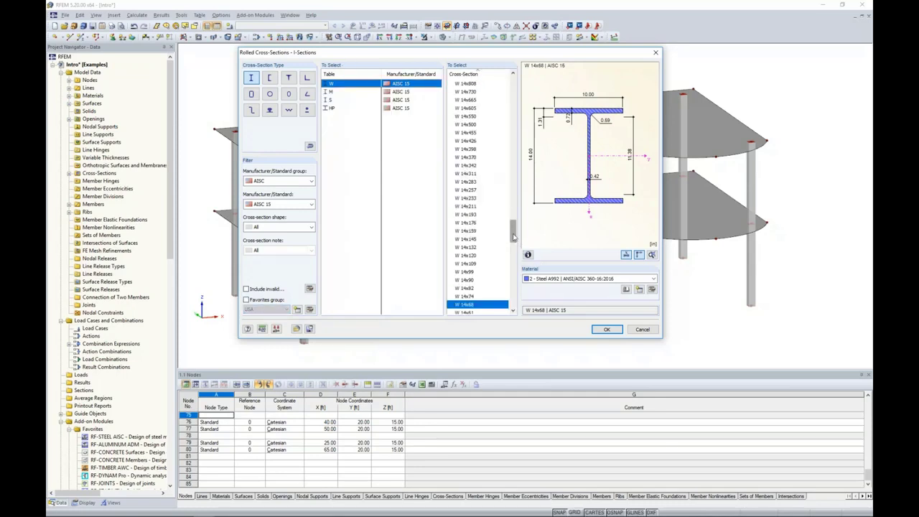
Step: Assign the AISC 15 section W 8x28 in Steel A992 to the truss's upper chord
{"action": "scroll", "coordinate": [515, 269], "scroll_direction": "down", "scroll_amount": 6}
{"action": "scroll", "coordinate": [516, 269], "scroll_direction": "down", "scroll_amount": 15}
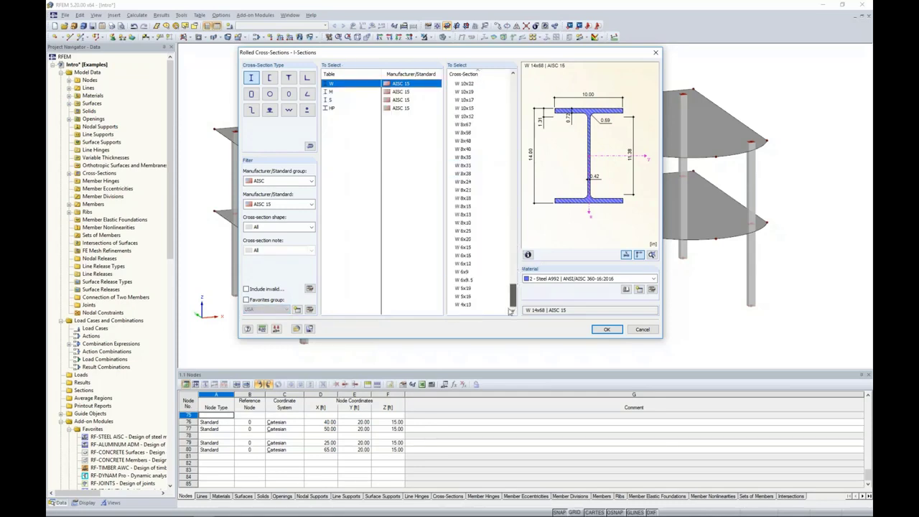
{"action": "left_click", "coordinate": [468, 175]}
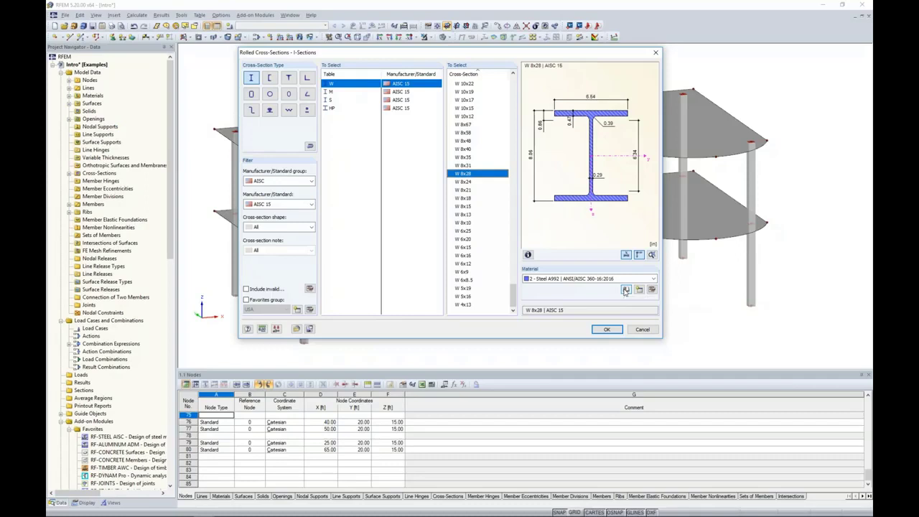
{"action": "left_click", "coordinate": [607, 329]}
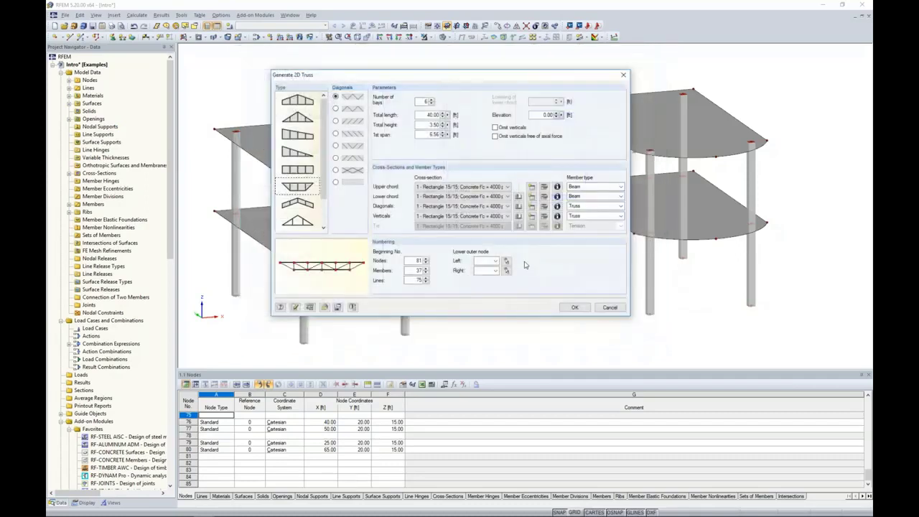
{"action": "left_click", "coordinate": [518, 187]}
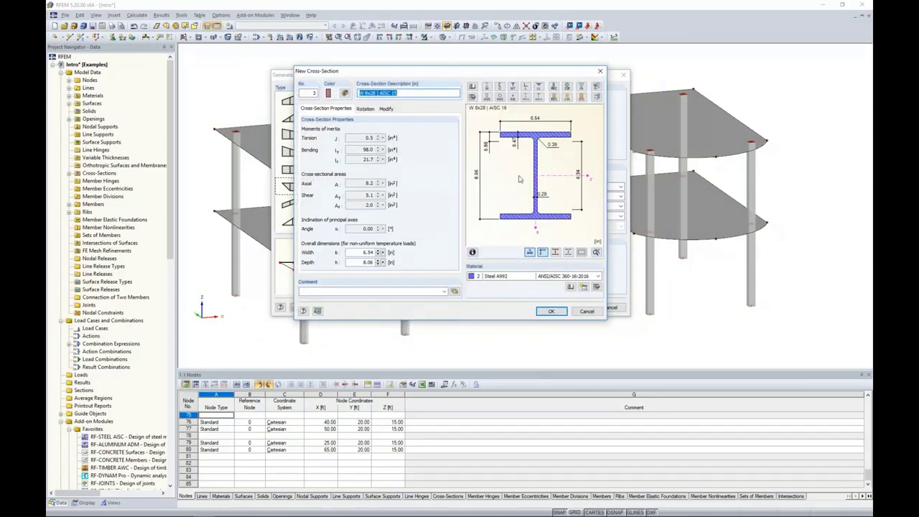
{"action": "left_click", "coordinate": [550, 311]}
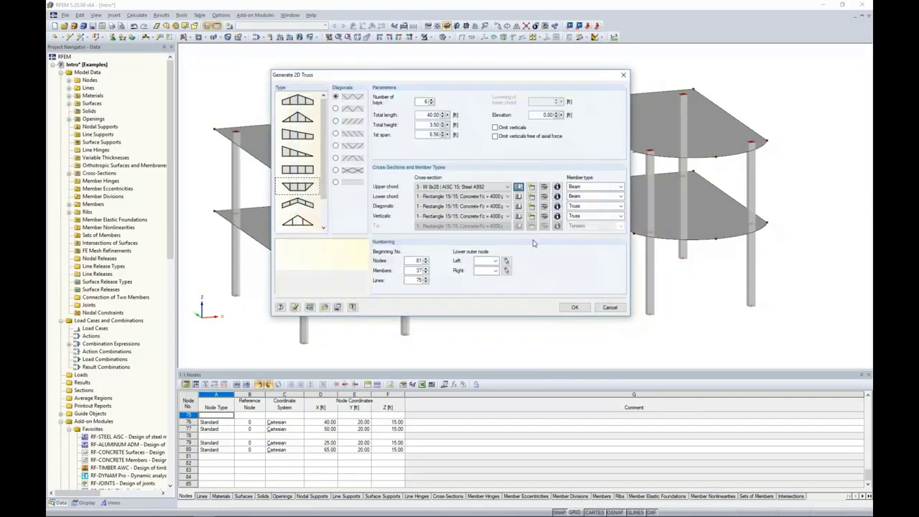
Step: Assign W 8x28 to the truss's lower chord and the AISC 15 section W 4x13 in Steel A992 to its diagonals
{"action": "left_click", "coordinate": [435, 197]}
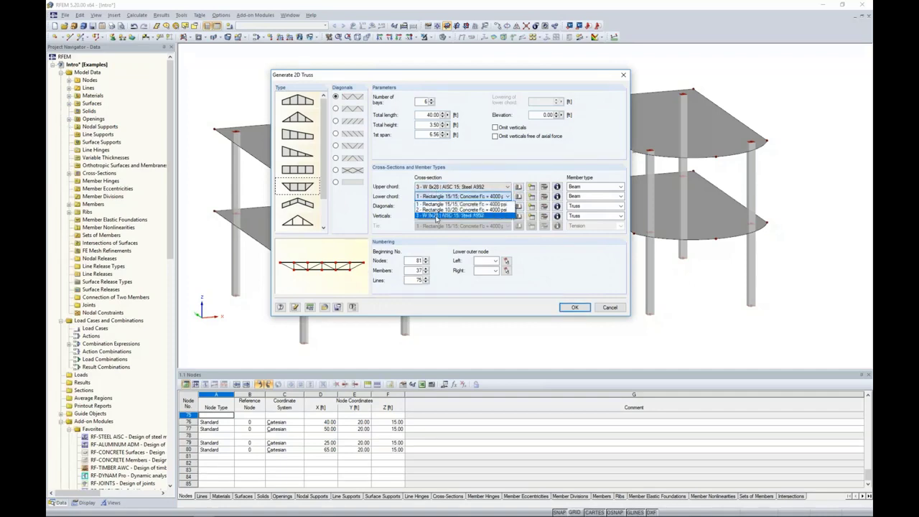
{"action": "left_click", "coordinate": [436, 217]}
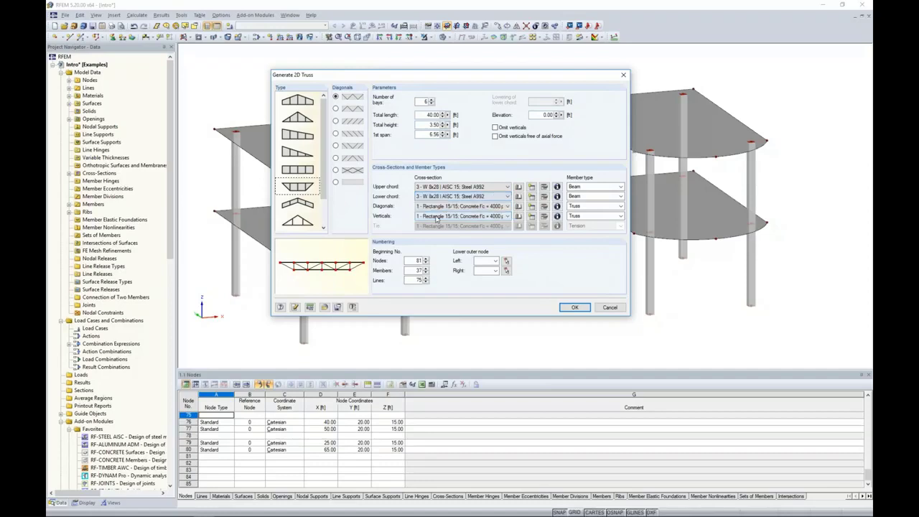
{"action": "left_click", "coordinate": [425, 206]}
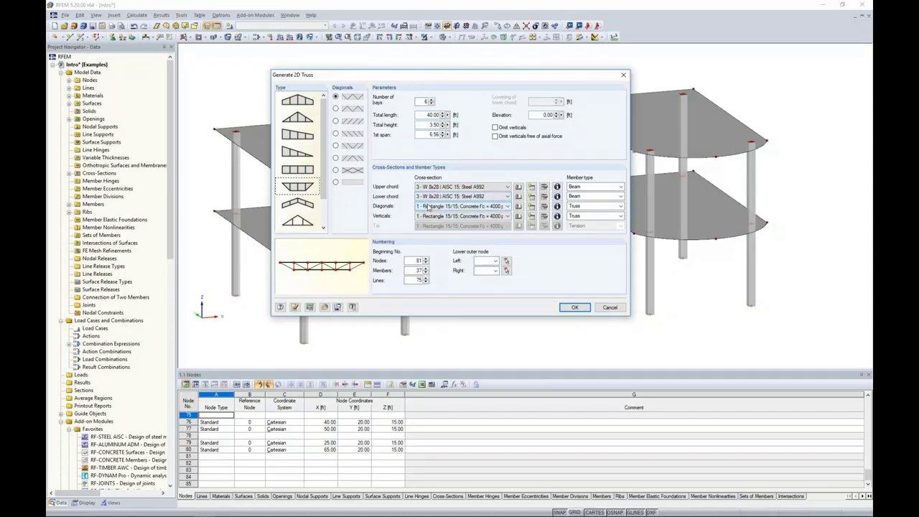
{"action": "left_click", "coordinate": [518, 206]}
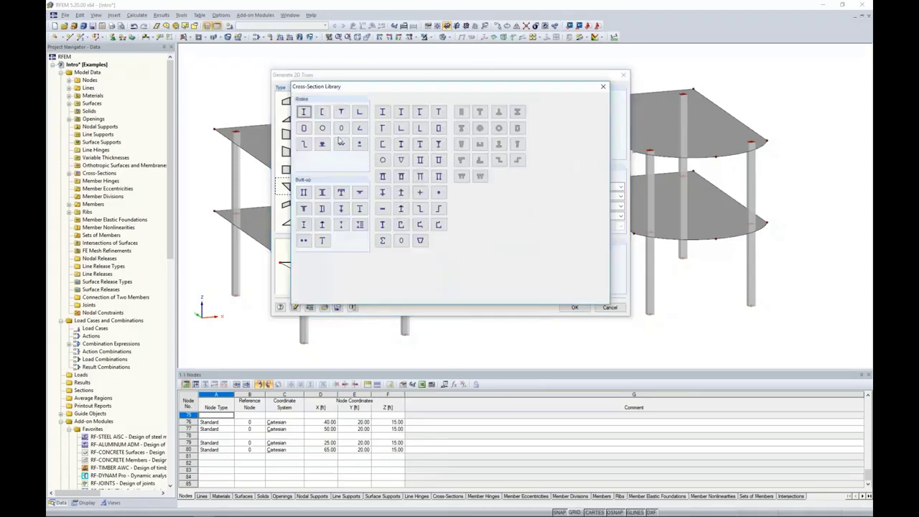
{"action": "key", "text": "Escape"}
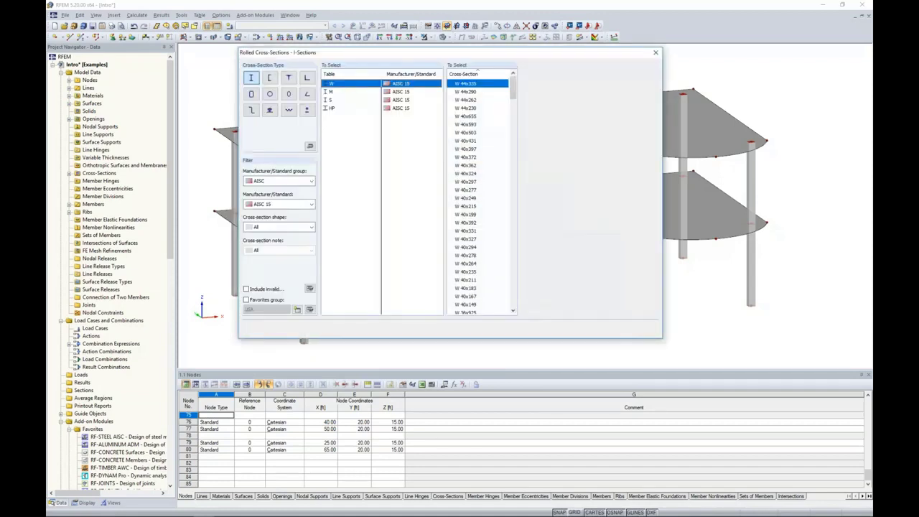
{"action": "scroll", "coordinate": [511, 263], "scroll_direction": "down", "scroll_amount": 10}
{"action": "scroll", "coordinate": [511, 262], "scroll_direction": "down", "scroll_amount": 10}
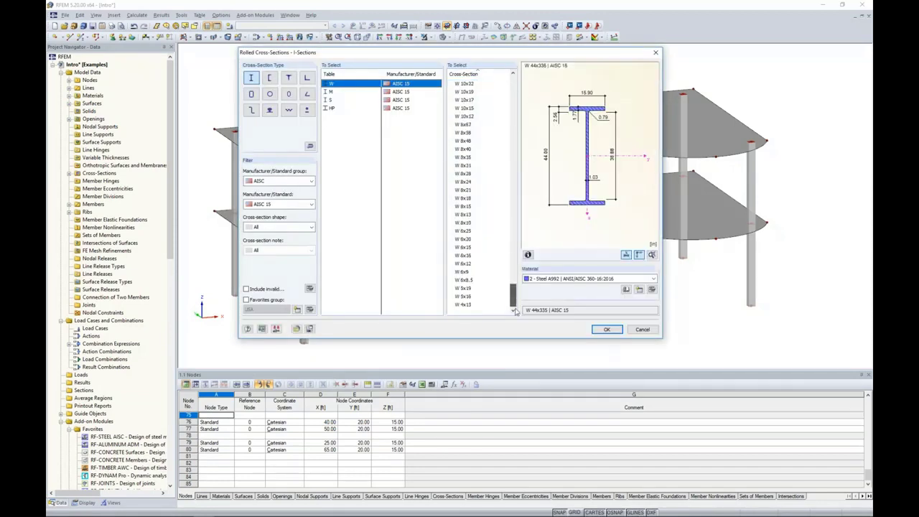
{"action": "left_click", "coordinate": [465, 305]}
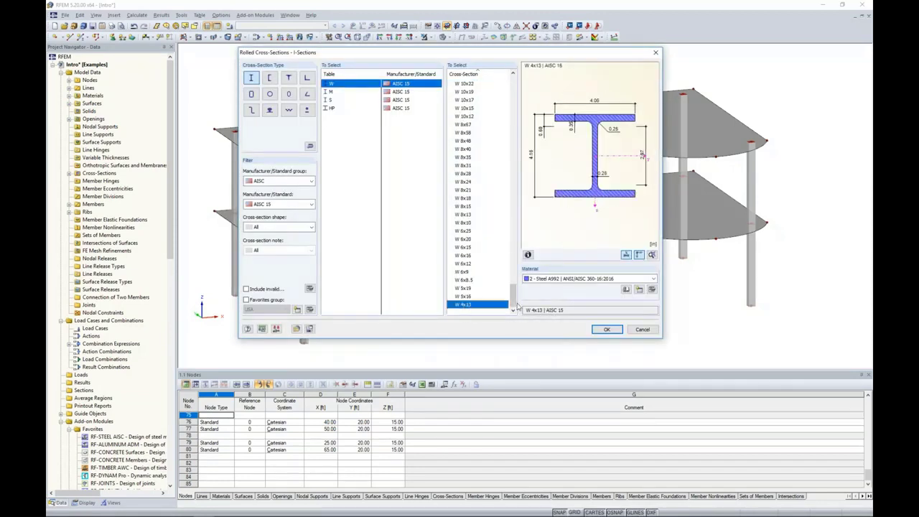
{"action": "left_click", "coordinate": [602, 331]}
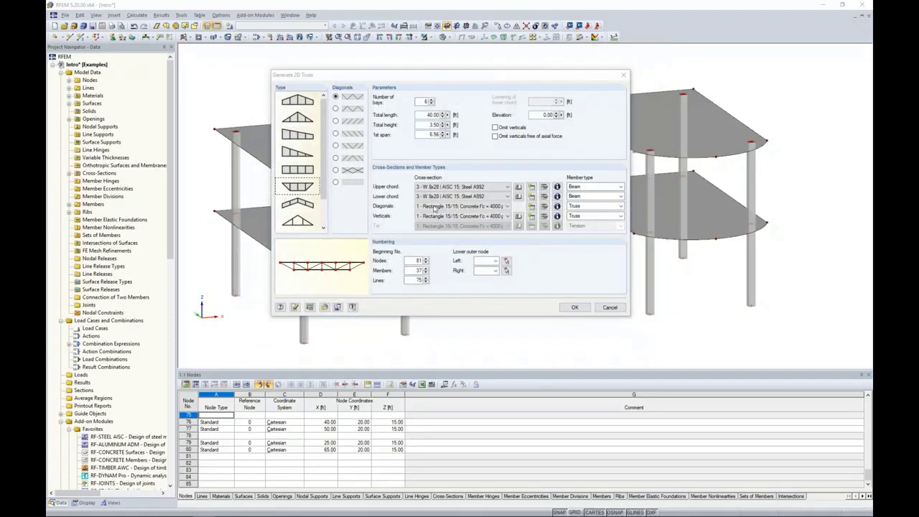
{"action": "left_click", "coordinate": [551, 311]}
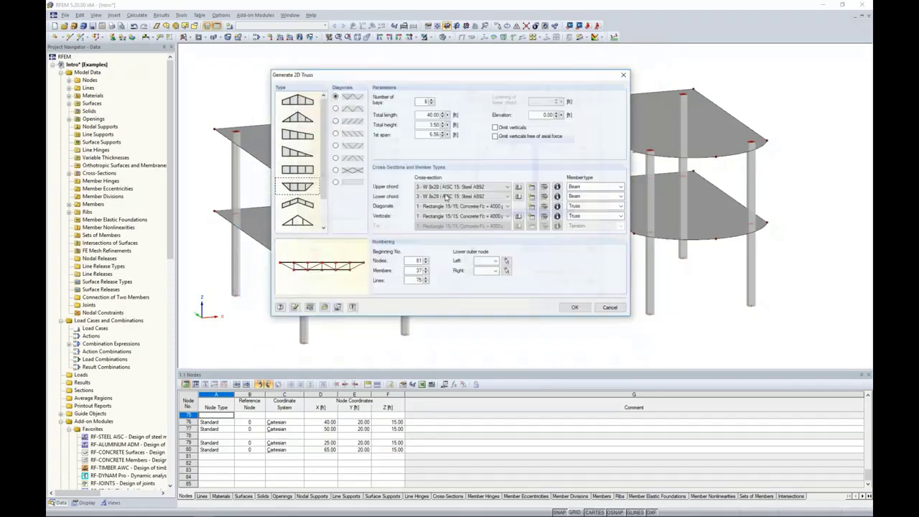
Step: Assign section W 4x13 to the truss's verticals and section W 8x28 to its lower chord
{"action": "left_click", "coordinate": [427, 218]}
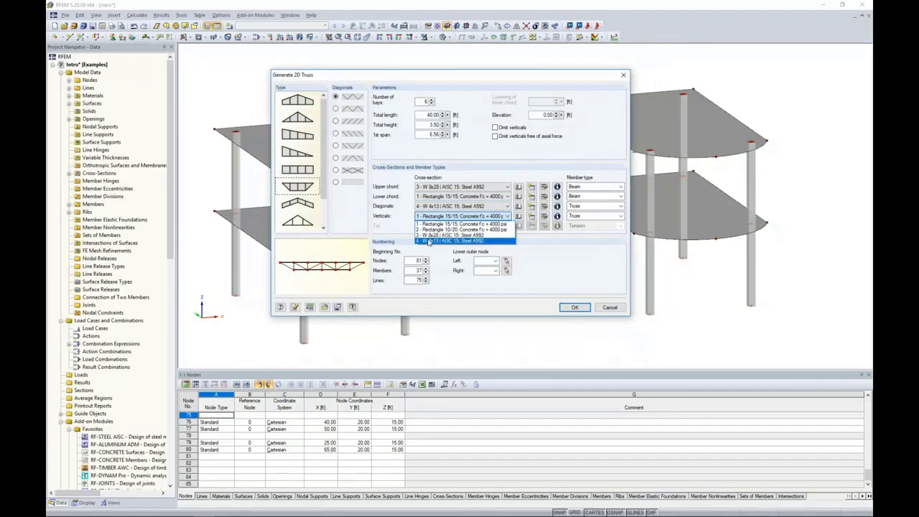
{"action": "left_click", "coordinate": [430, 241]}
{"action": "left_click", "coordinate": [431, 197]}
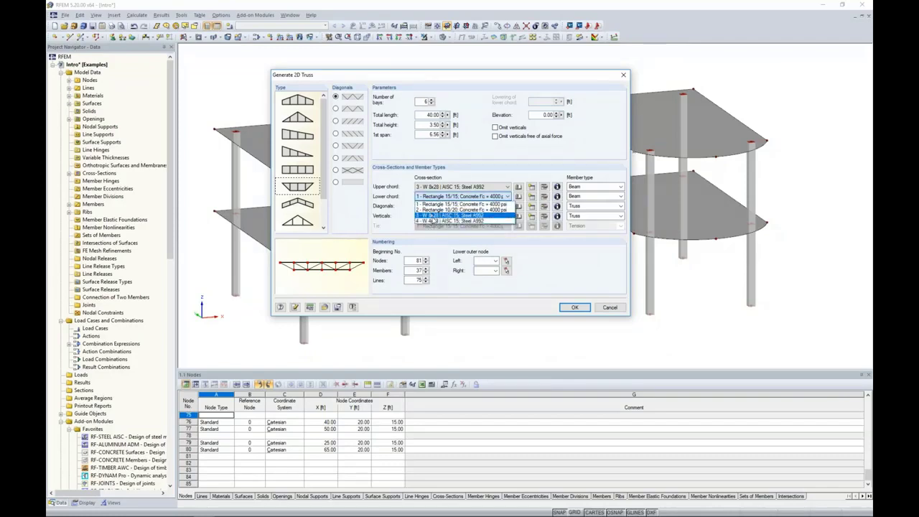
{"action": "left_click", "coordinate": [433, 216]}
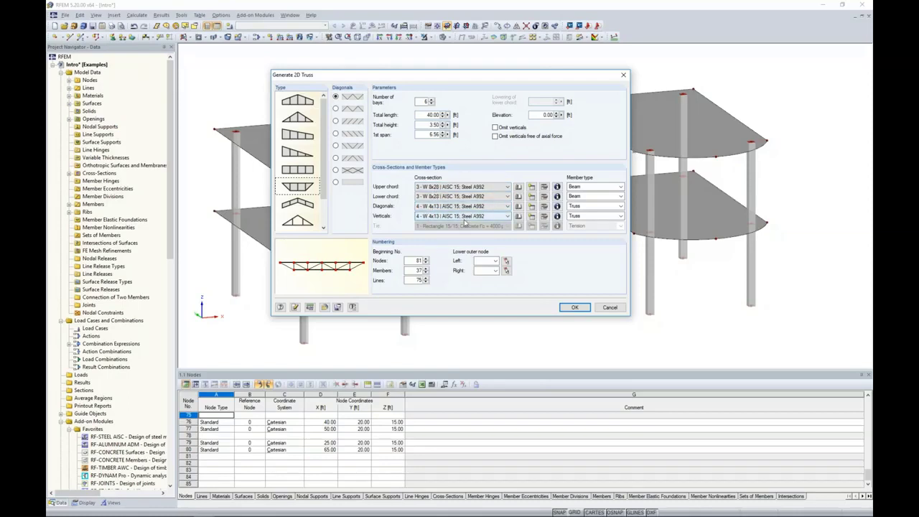
Step: Pick upper slab nodes 42 and 60 as the truss's left and right outer nodes and generate the truss
{"action": "left_click", "coordinate": [583, 206]}
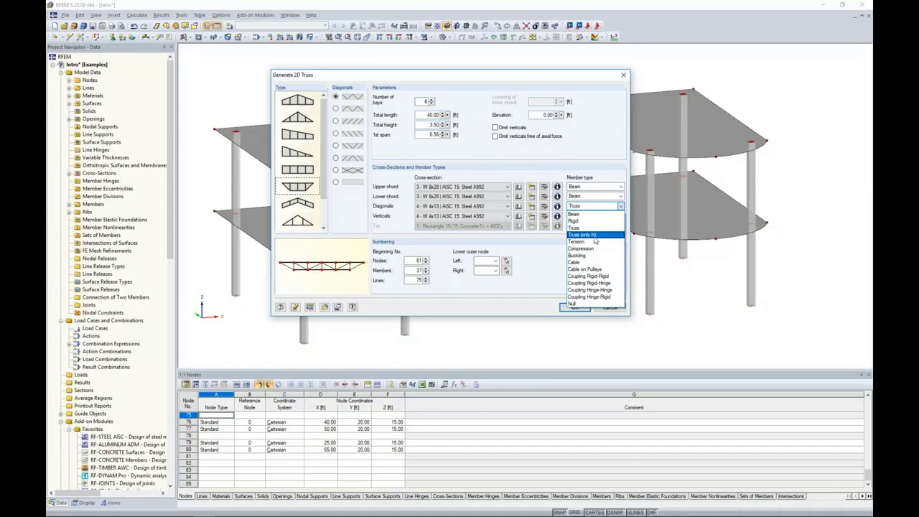
{"action": "left_click", "coordinate": [529, 255]}
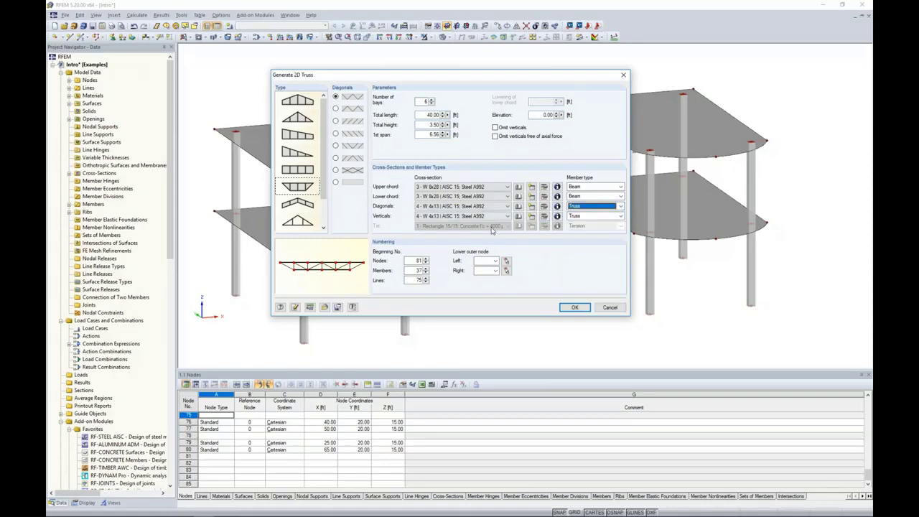
{"action": "left_click", "coordinate": [506, 260]}
{"action": "left_click", "coordinate": [456, 219]}
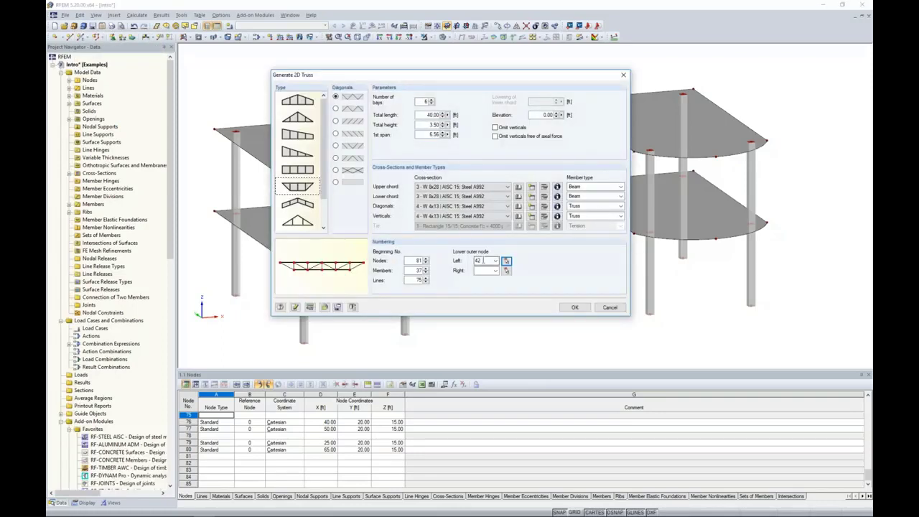
{"action": "left_click", "coordinate": [506, 271]}
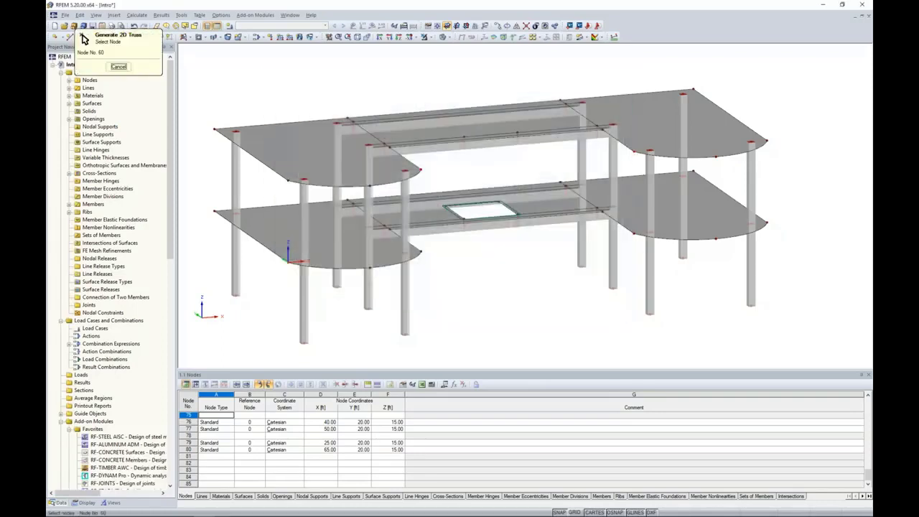
{"action": "left_click", "coordinate": [648, 152]}
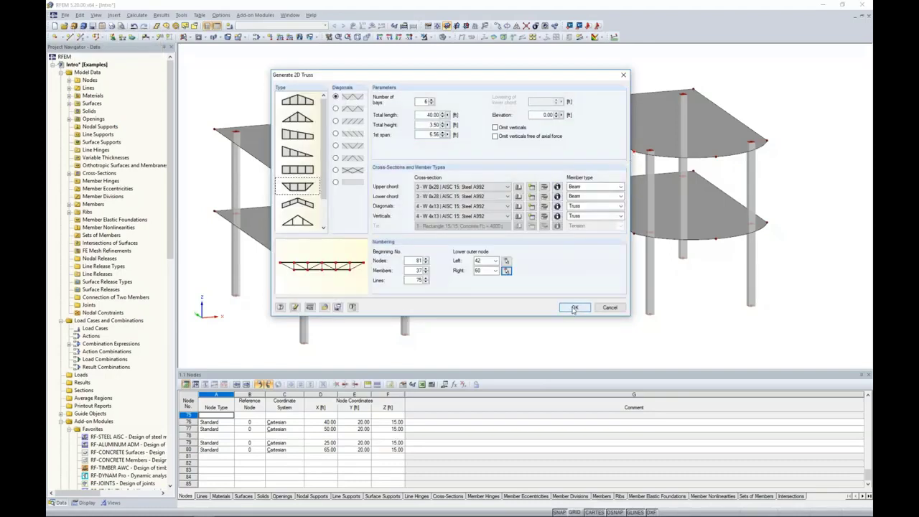
{"action": "left_click", "coordinate": [574, 307]}
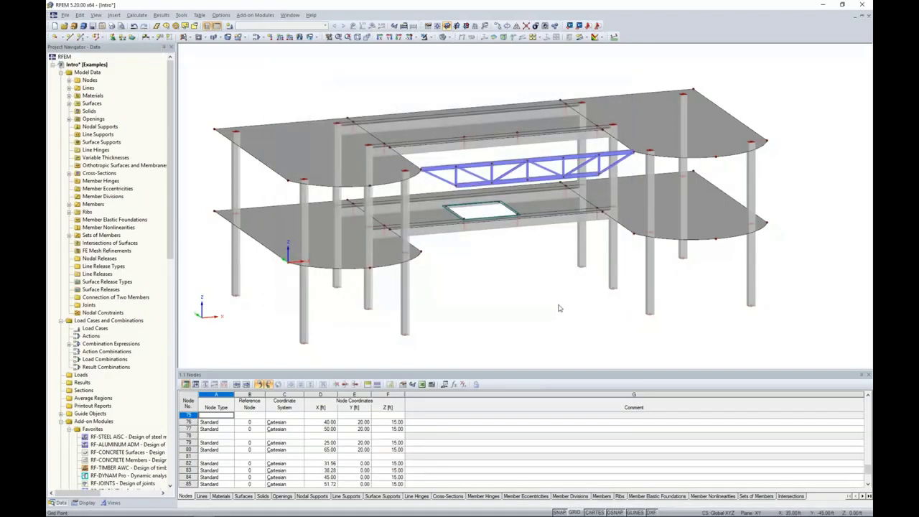
Step: Color the model graphics according to member type
{"action": "middle_click_drag", "start_coordinate": [560, 308], "coordinate": [503, 295], "text": "ctrl"}
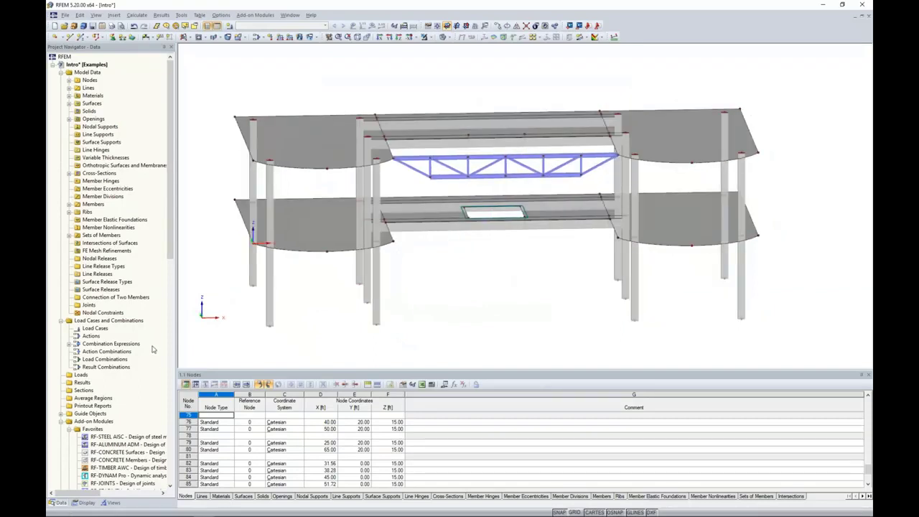
{"action": "left_click", "coordinate": [85, 503]}
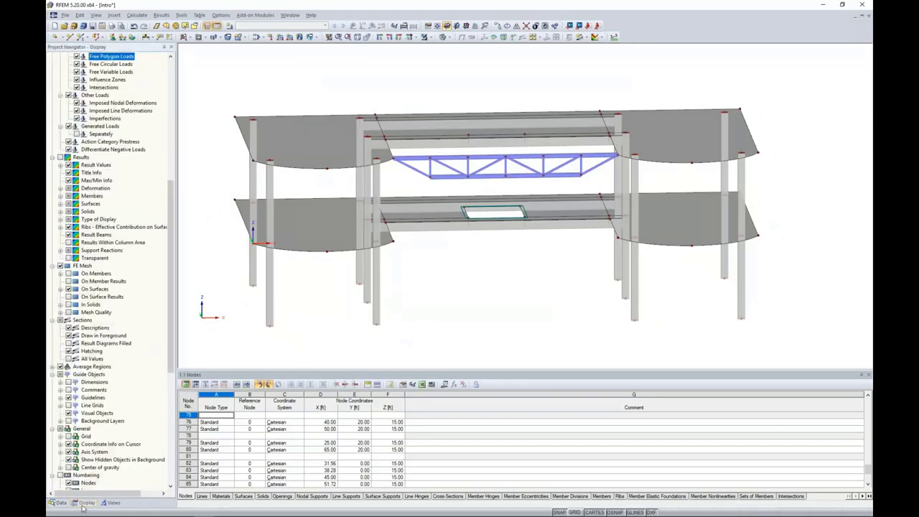
{"action": "scroll", "coordinate": [119, 349], "scroll_direction": "down", "scroll_amount": 10}
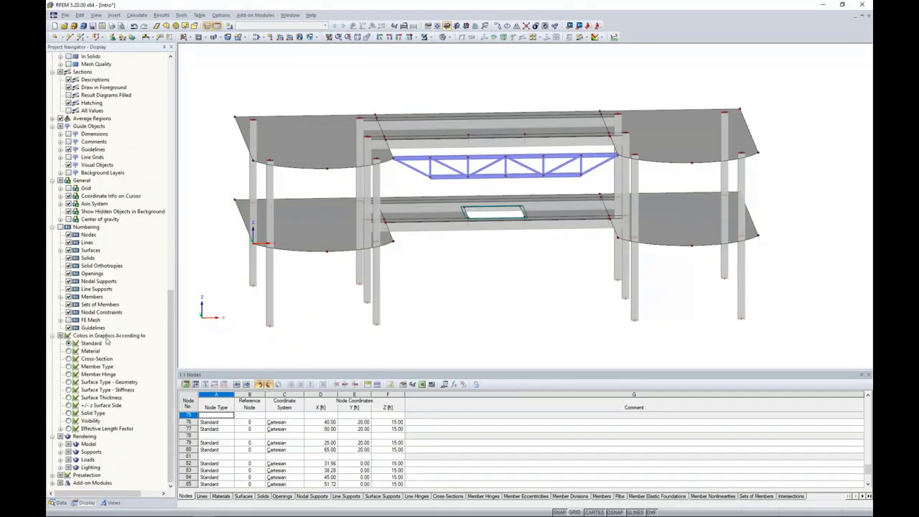
{"action": "left_click", "coordinate": [69, 366]}
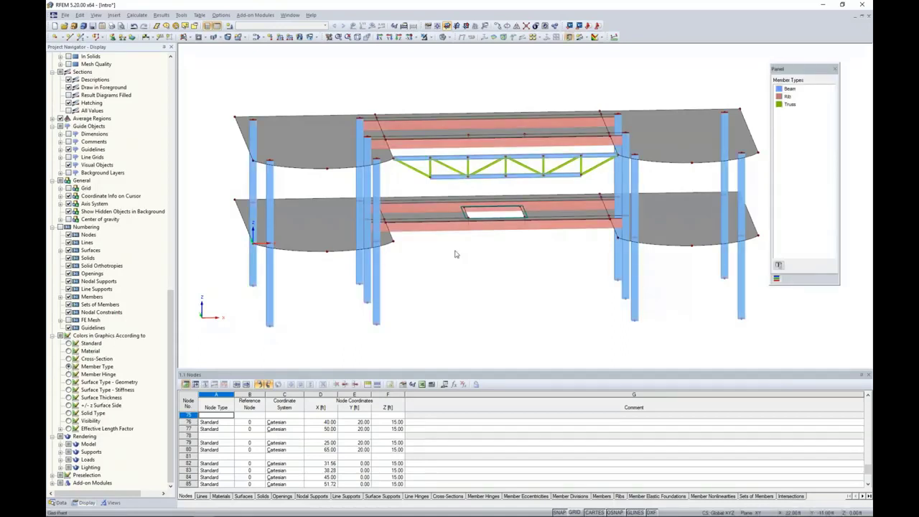
Step: Change the member type of the truss's two sloping end diagonals to Beam
{"action": "scroll", "coordinate": [524, 287], "scroll_direction": "up", "scroll_amount": 2}
{"action": "scroll", "coordinate": [493, 269], "scroll_direction": "up", "scroll_amount": 3}
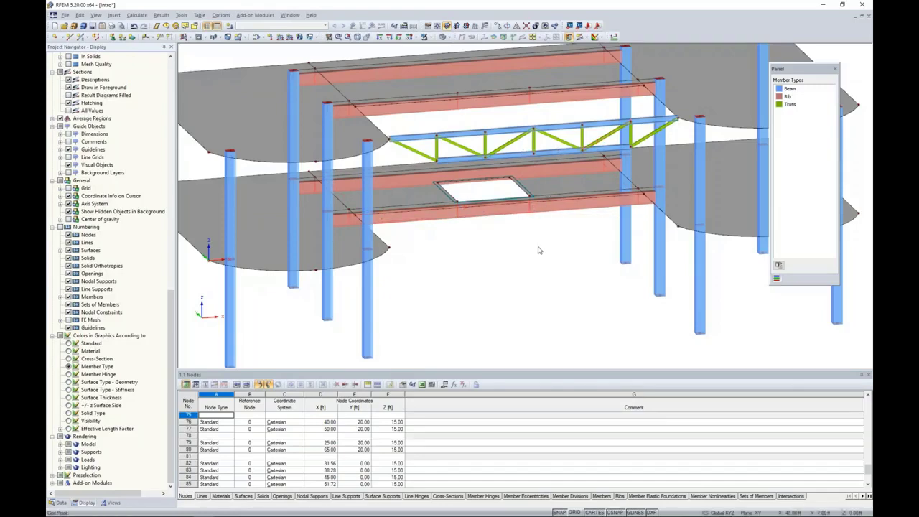
{"action": "middle_click_drag", "start_coordinate": [539, 250], "coordinate": [508, 226], "text": "ctrl"}
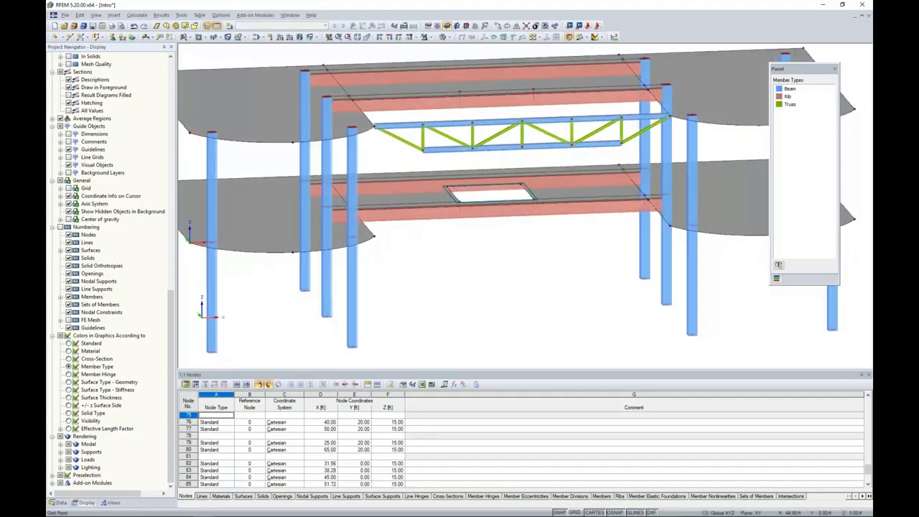
{"action": "left_click", "coordinate": [626, 141]}
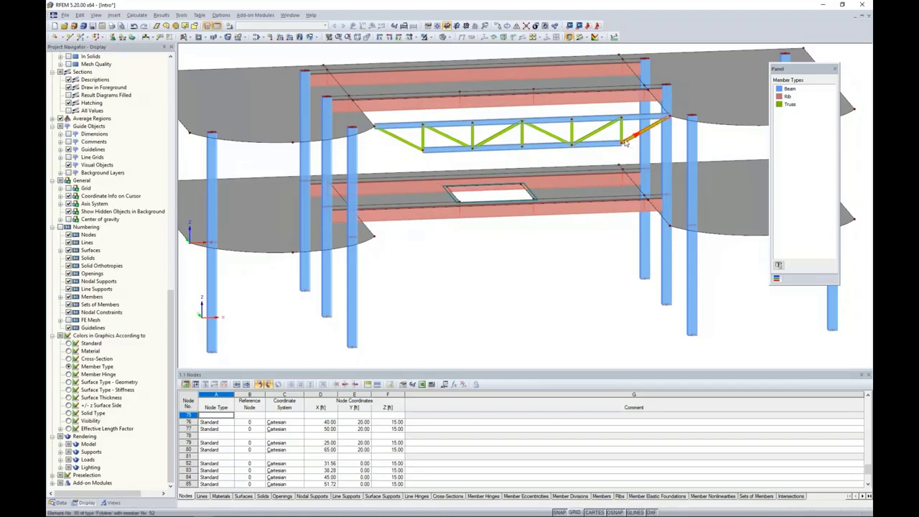
{"action": "left_click", "coordinate": [410, 143], "text": "ctrl"}
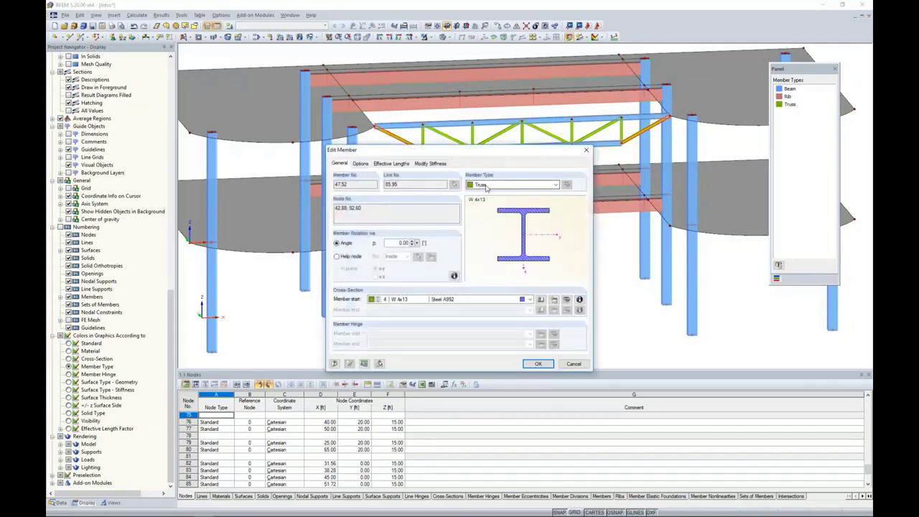
{"action": "left_click", "coordinate": [487, 186]}
{"action": "left_click", "coordinate": [482, 193]}
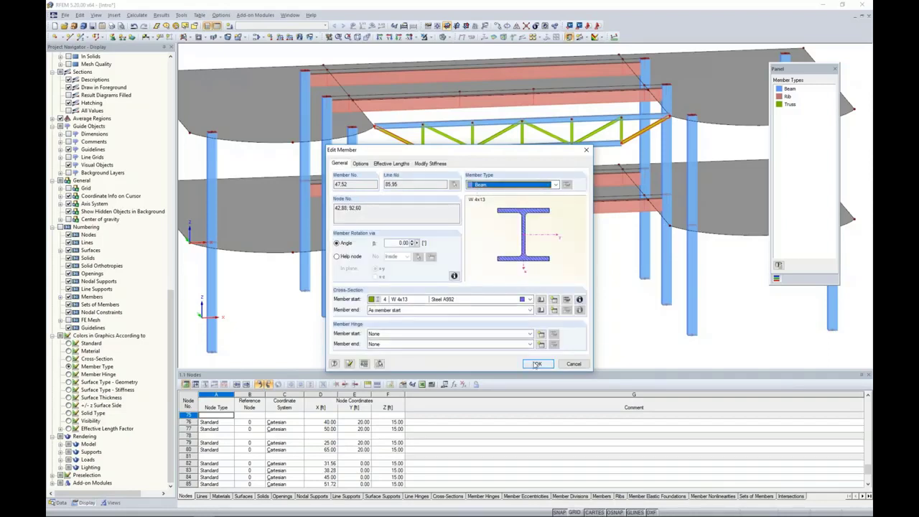
{"action": "left_click", "coordinate": [538, 363]}
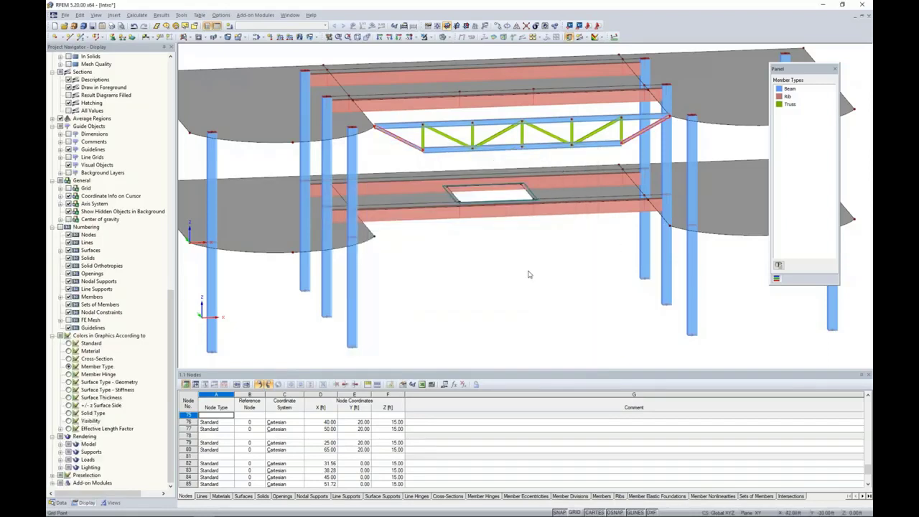
Step: Select the whole truss and make one copy of it displaced 8.5 ft in the global Y direction
{"action": "middle_click_drag", "start_coordinate": [489, 266], "coordinate": [438, 277]}
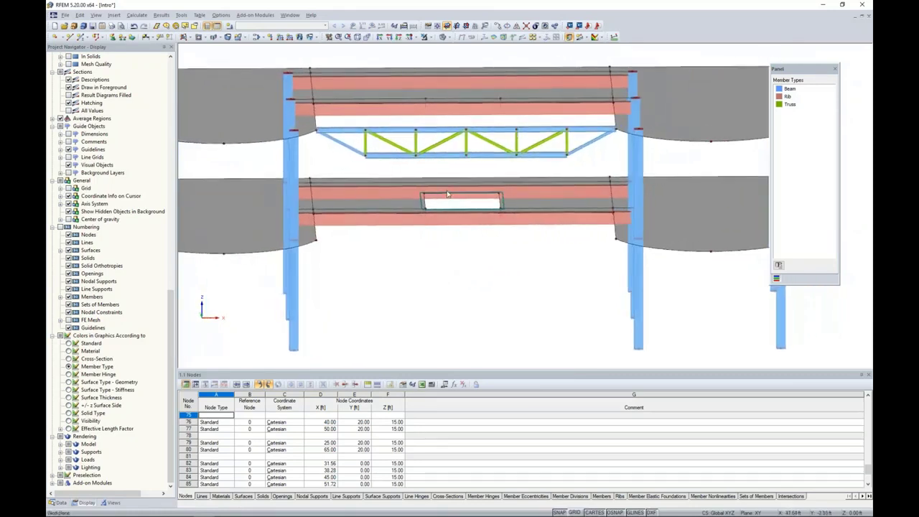
{"action": "scroll", "coordinate": [407, 153], "scroll_direction": "up", "scroll_amount": 1}
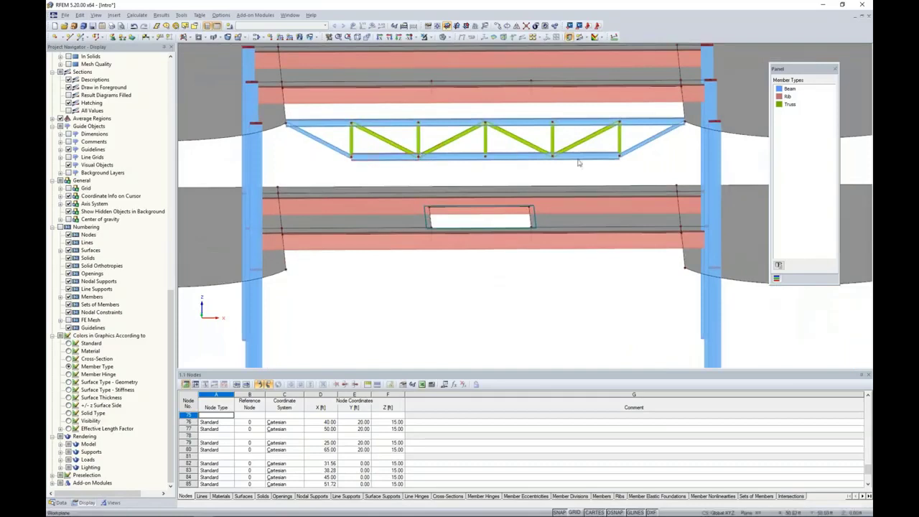
{"action": "left_click_drag", "start_coordinate": [642, 170], "coordinate": [309, 117]}
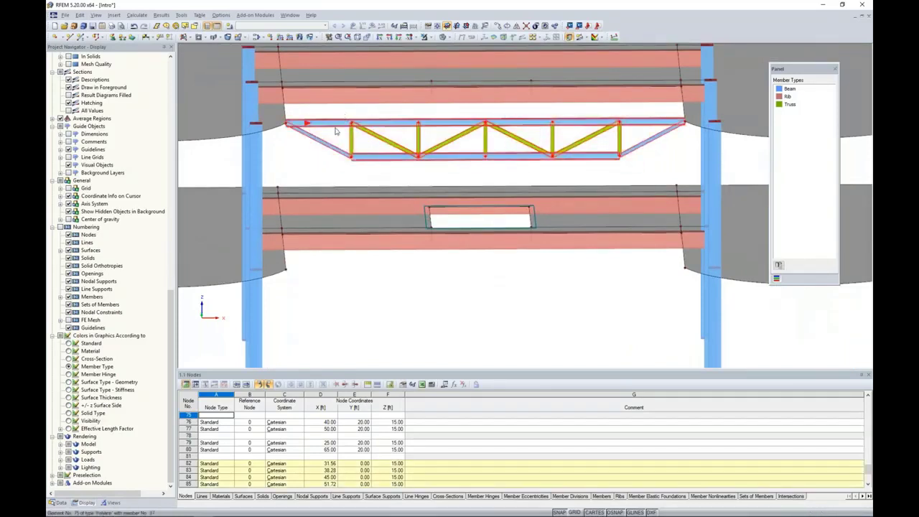
{"action": "left_click", "coordinate": [499, 27]}
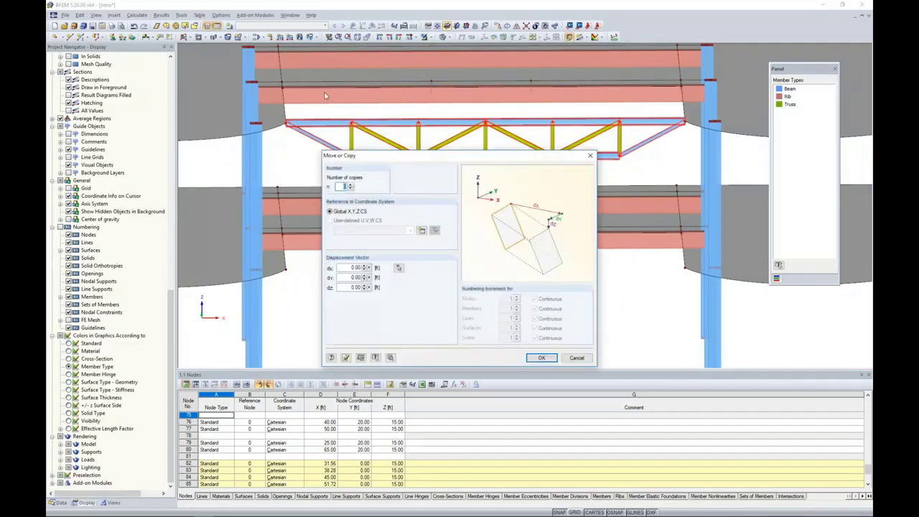
{"action": "left_click", "coordinate": [350, 184]}
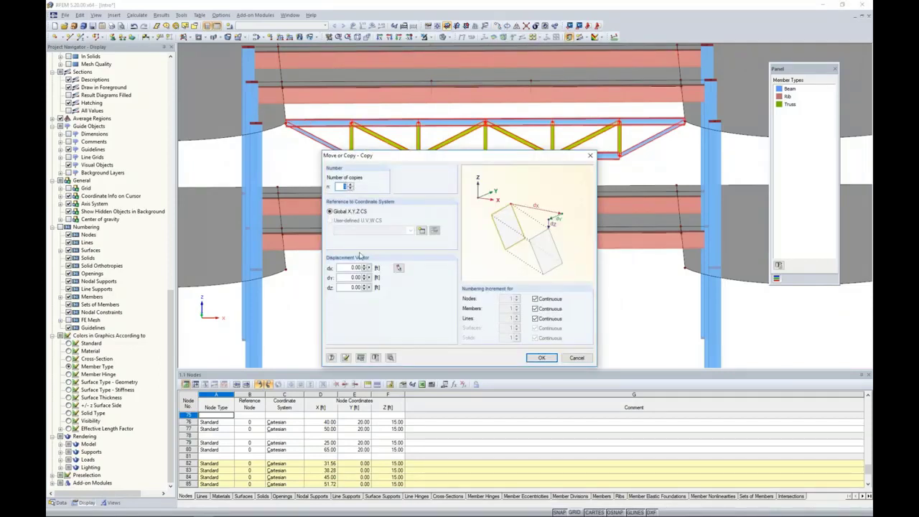
{"action": "left_click", "coordinate": [344, 278]}
{"action": "type", "text": "8.5"}
{"action": "left_click", "coordinate": [542, 358]}
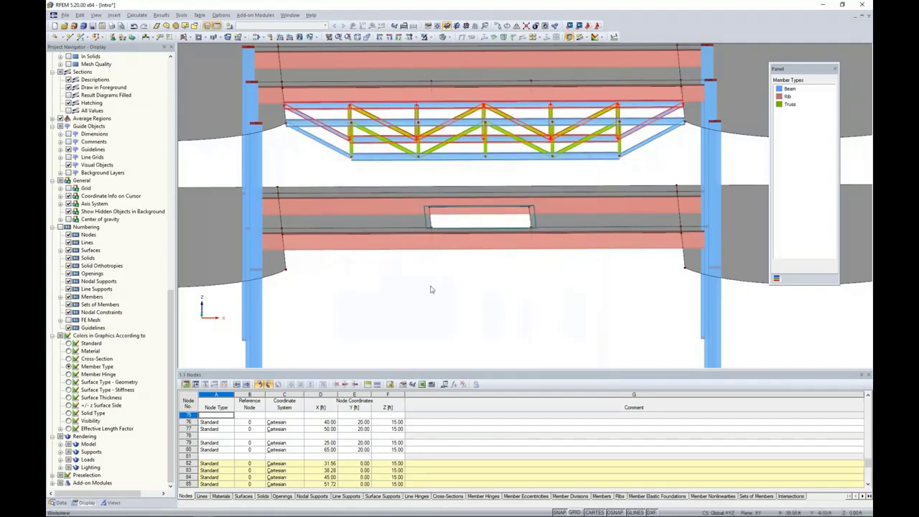
{"action": "middle_click_drag", "start_coordinate": [430, 289], "coordinate": [496, 268], "text": "ctrl"}
{"action": "scroll", "coordinate": [497, 267], "scroll_direction": "down", "scroll_amount": 2}
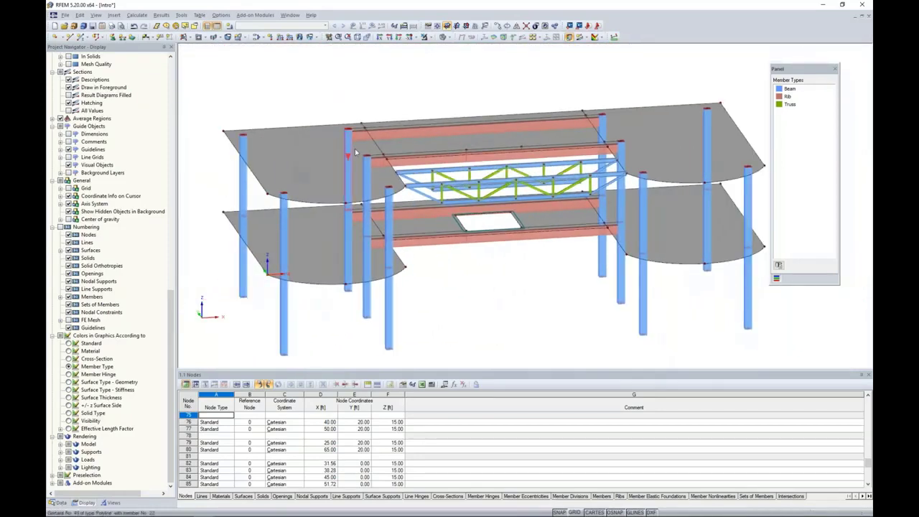
Step: Start a new nodal support and choose the Rigid support type for it
{"action": "middle_click_drag", "start_coordinate": [281, 91], "coordinate": [287, 93]}
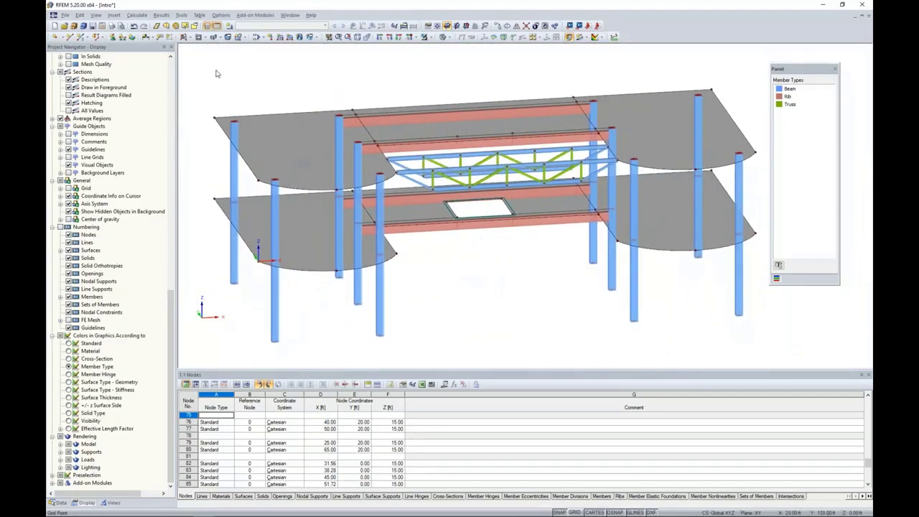
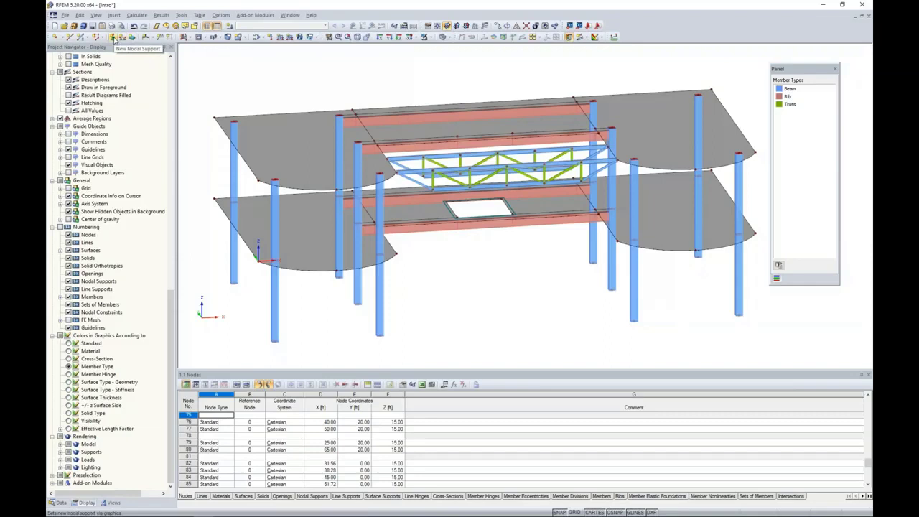
{"action": "left_click", "coordinate": [113, 38]}
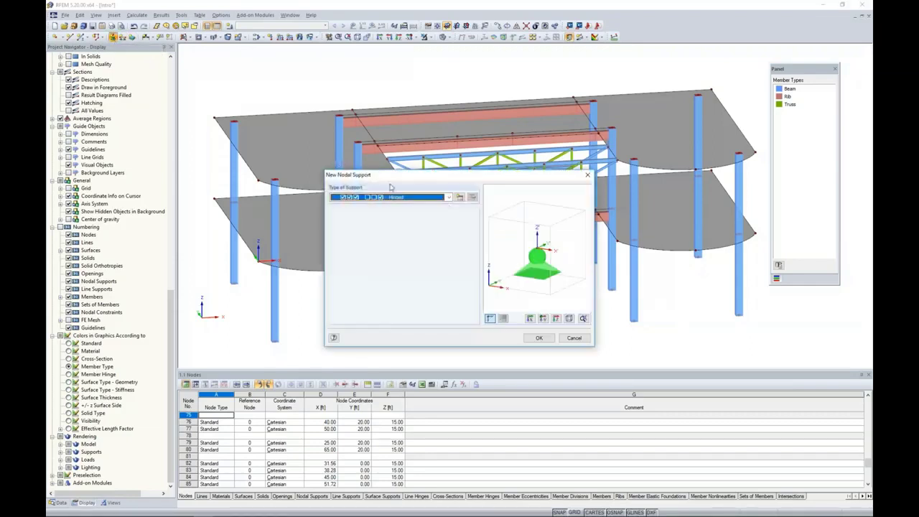
{"action": "left_click", "coordinate": [446, 198]}
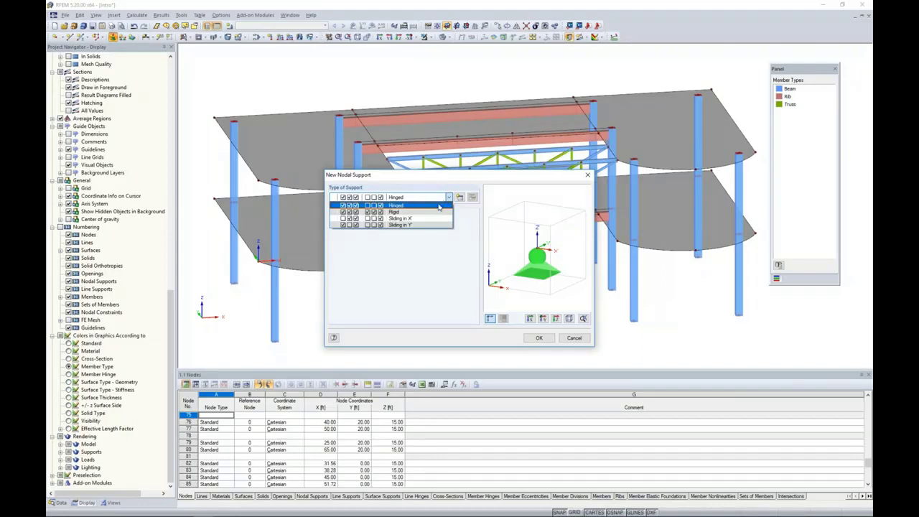
{"action": "left_click", "coordinate": [438, 212]}
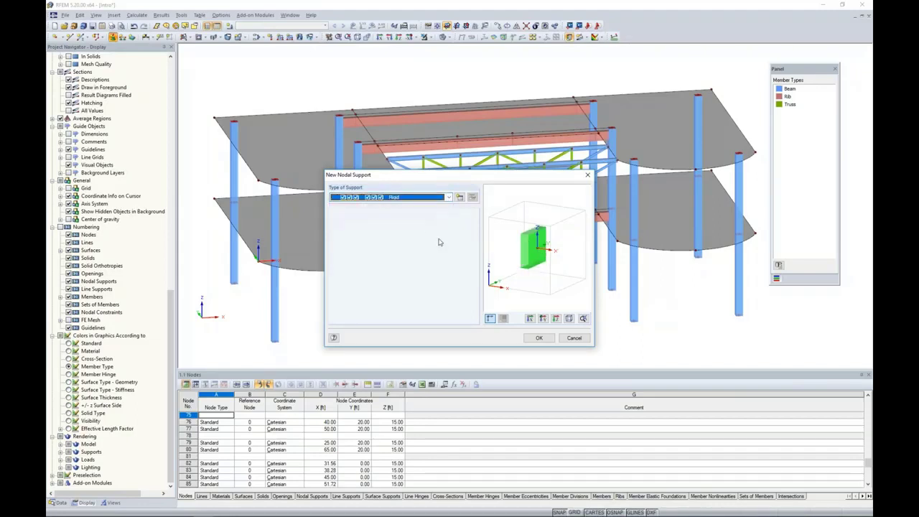
{"action": "left_click", "coordinate": [460, 198]}
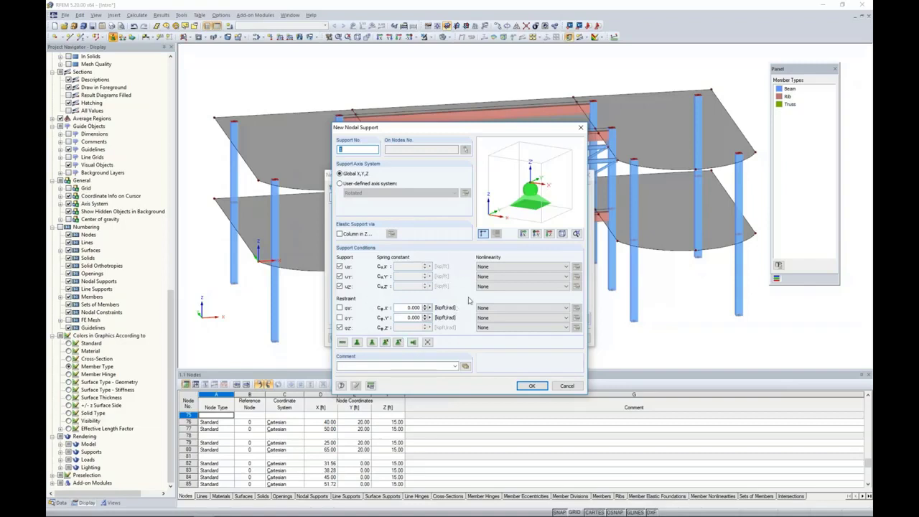
{"action": "left_click", "coordinate": [488, 278]}
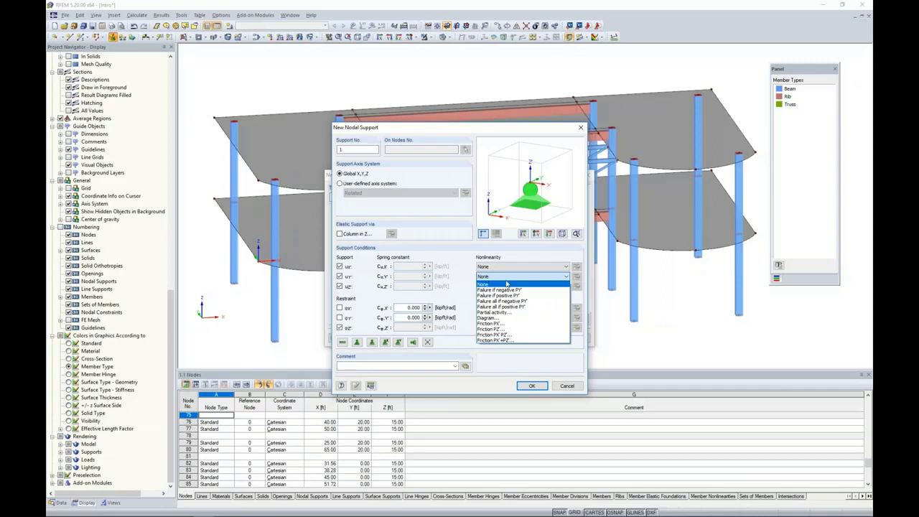
{"action": "left_click", "coordinate": [491, 285]}
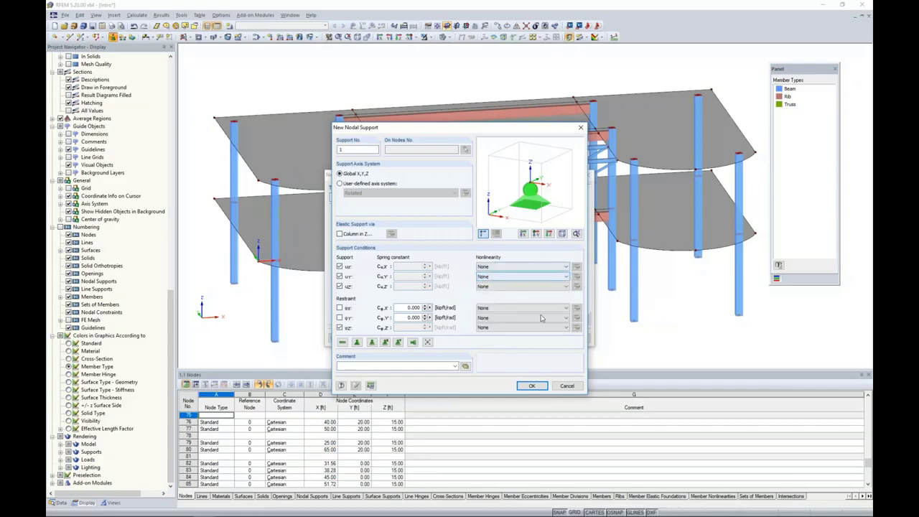
{"action": "left_click", "coordinate": [568, 386]}
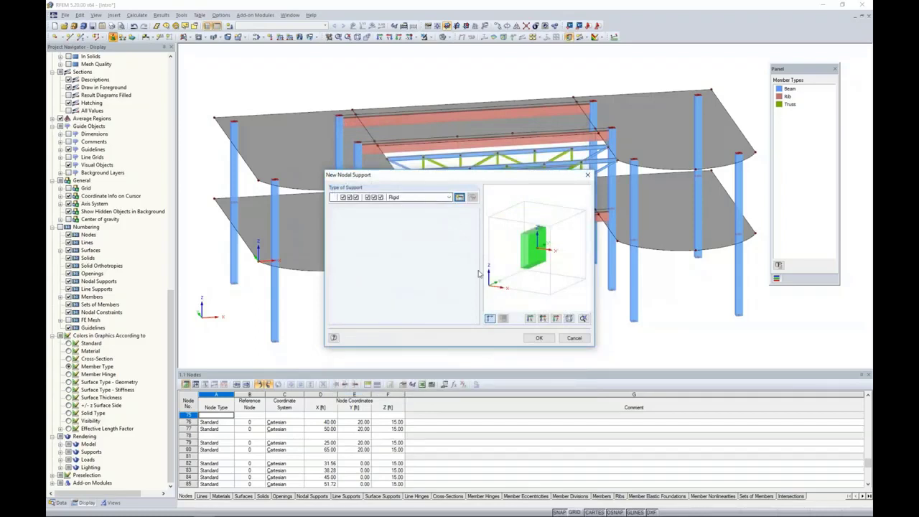
Step: Place the rigid nodal support on the base nodes of all columns and save the model
{"action": "left_click", "coordinate": [539, 338]}
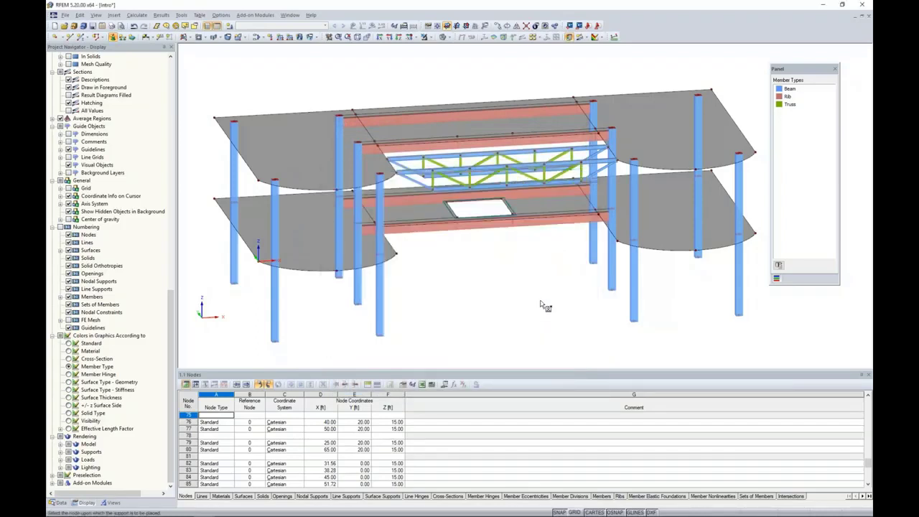
{"action": "middle_click_drag", "start_coordinate": [540, 302], "coordinate": [491, 254], "text": "ctrl"}
{"action": "left_click_drag", "start_coordinate": [286, 276], "coordinate": [730, 347]}
{"action": "middle_click_drag", "start_coordinate": [539, 322], "coordinate": [590, 298], "text": "ctrl"}
{"action": "right_click", "coordinate": [593, 299]}
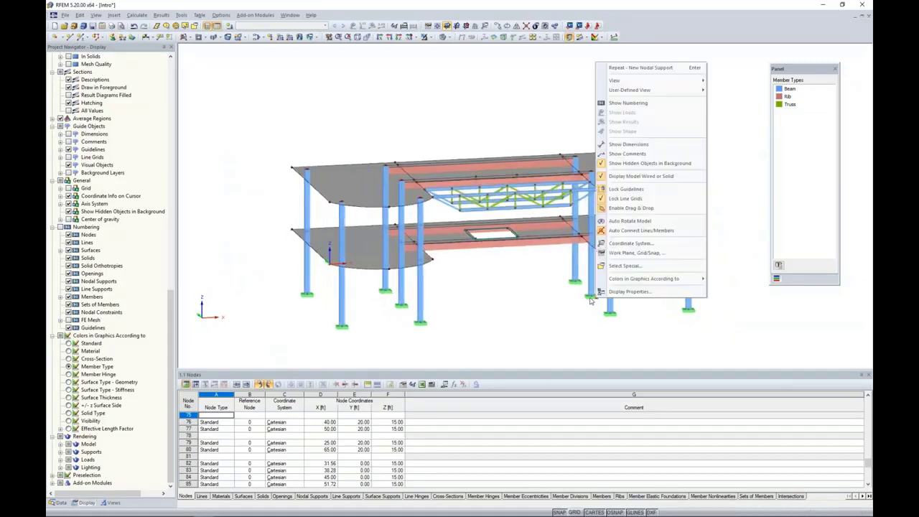
{"action": "left_click", "coordinate": [490, 308]}
{"action": "scroll", "coordinate": [490, 308], "scroll_direction": "up", "scroll_amount": 2}
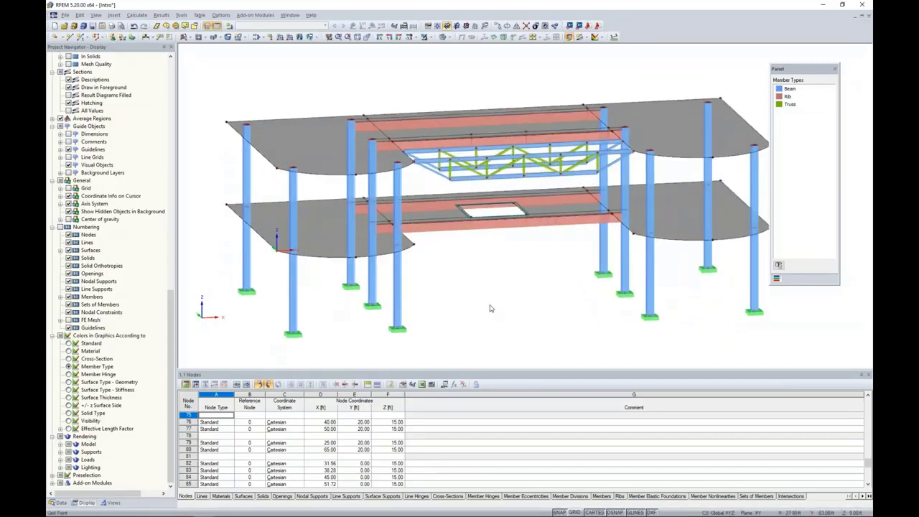
{"action": "left_click", "coordinate": [93, 26]}
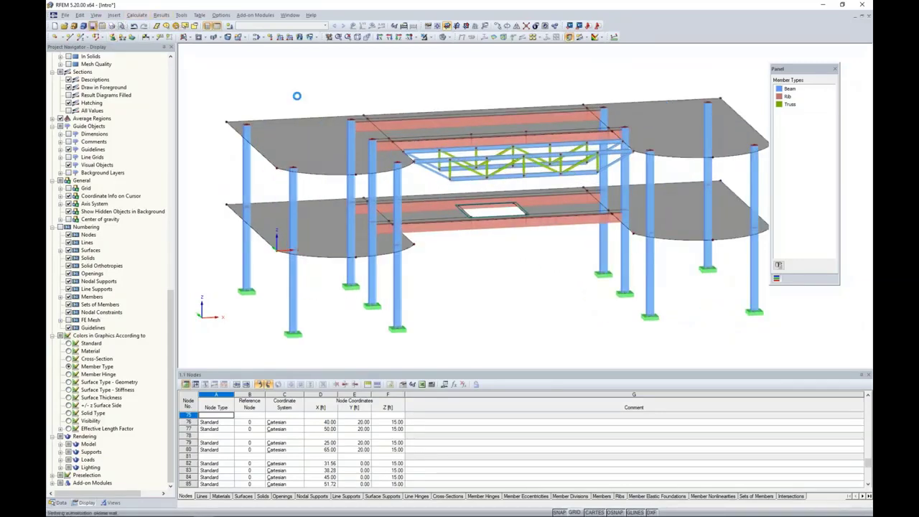
Step: Enable regeneration of the FE mesh in the FE mesh settings and generate the mesh
{"action": "left_click", "coordinate": [129, 17]}
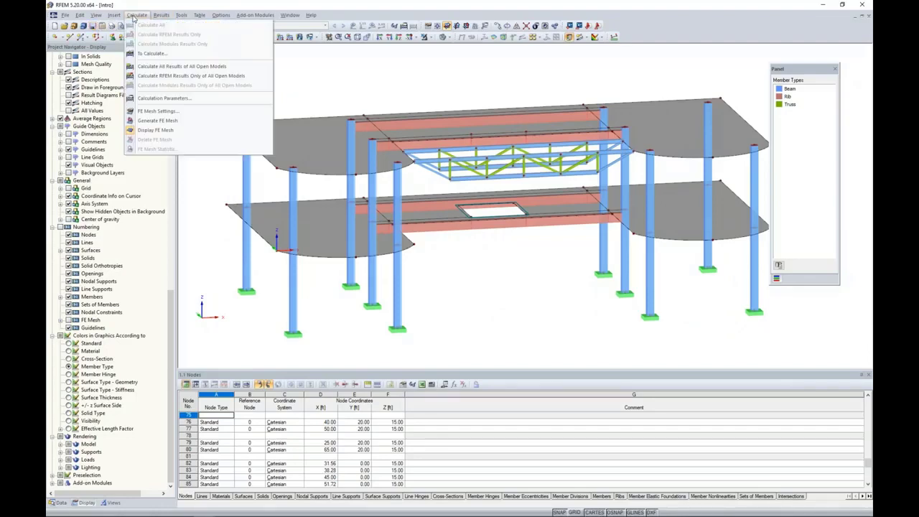
{"action": "left_click", "coordinate": [159, 113]}
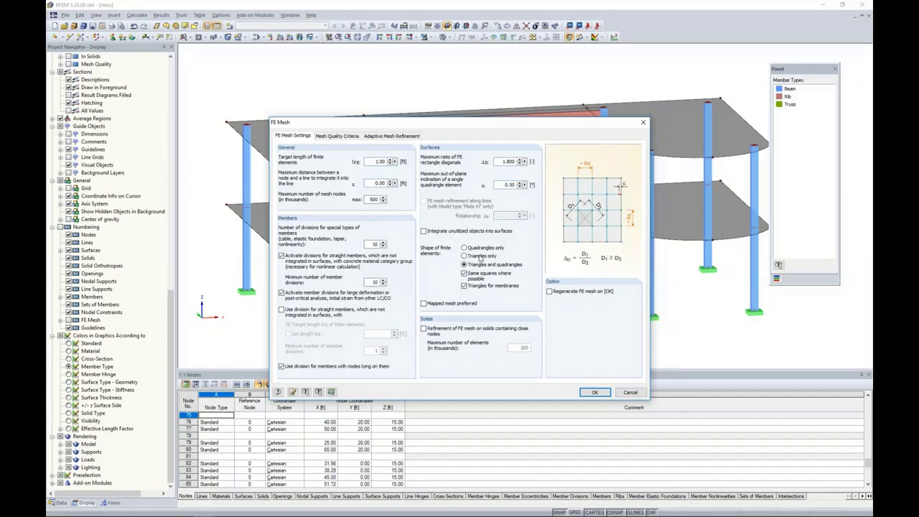
{"action": "left_click", "coordinate": [549, 292]}
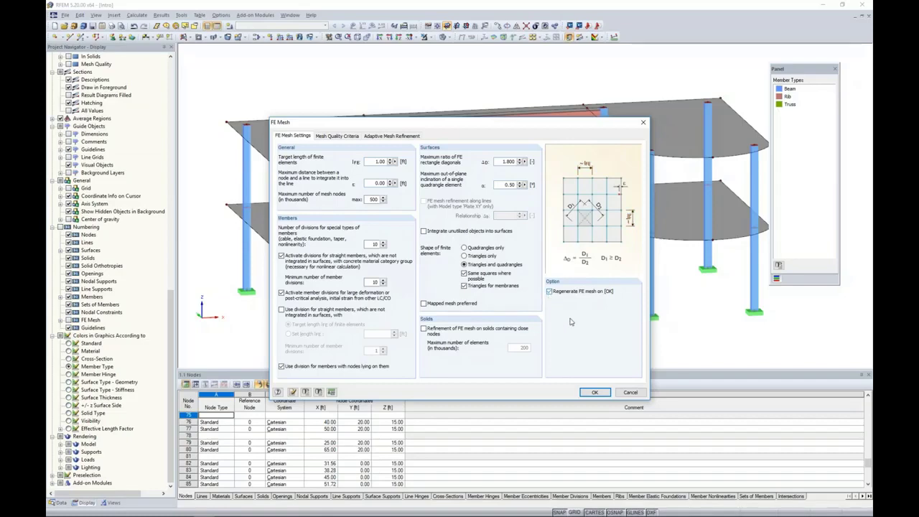
{"action": "left_click", "coordinate": [595, 392]}
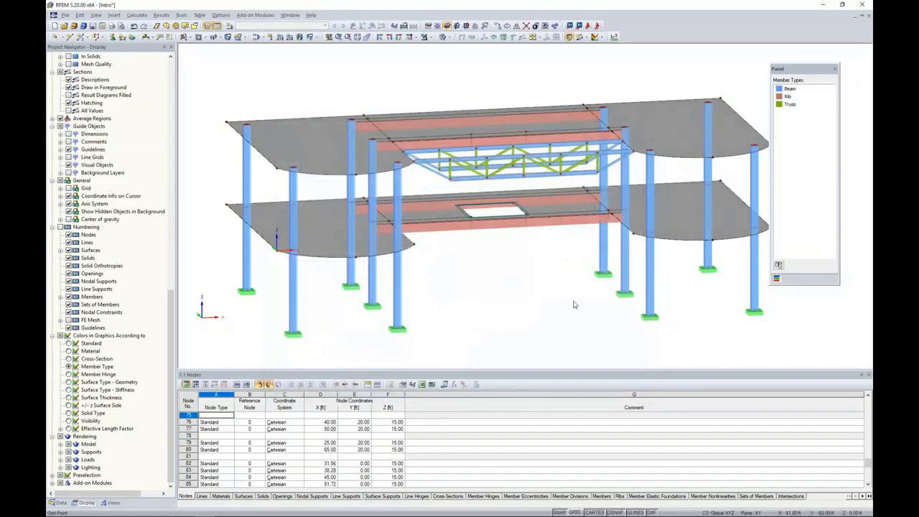
Step: Examine the FE mesh of the slabs and opening in wireframe display and return the model to solid rendering
{"action": "middle_click_drag", "start_coordinate": [575, 256], "coordinate": [444, 238], "text": "ctrl"}
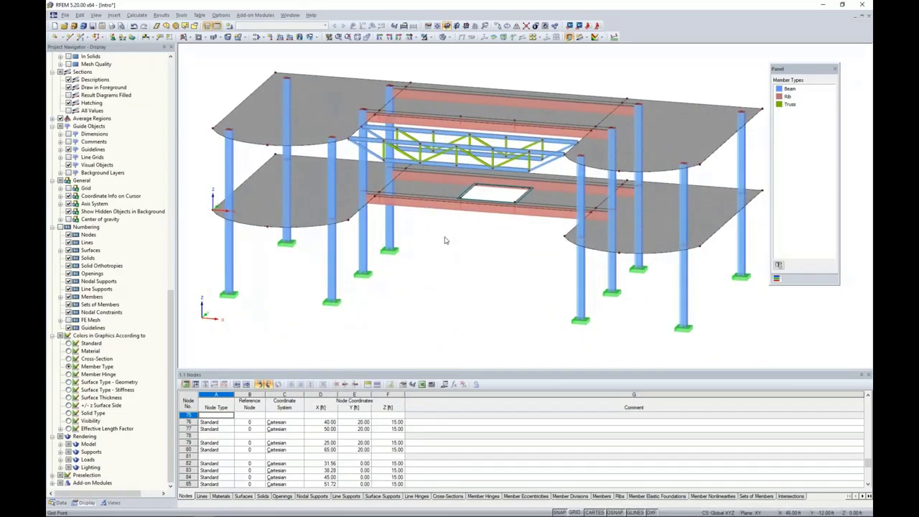
{"action": "left_click", "coordinate": [444, 37]}
{"action": "left_click", "coordinate": [451, 48]}
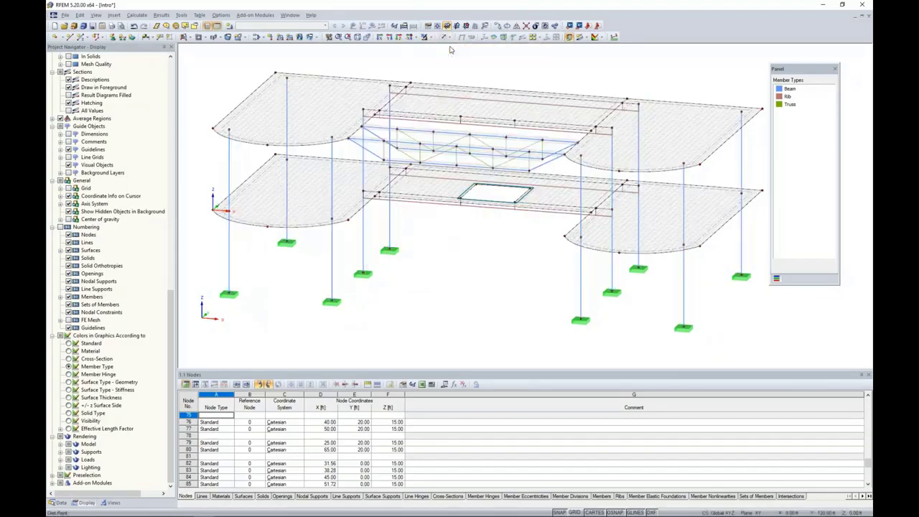
{"action": "middle_click_drag", "start_coordinate": [434, 239], "coordinate": [421, 242], "text": "ctrl"}
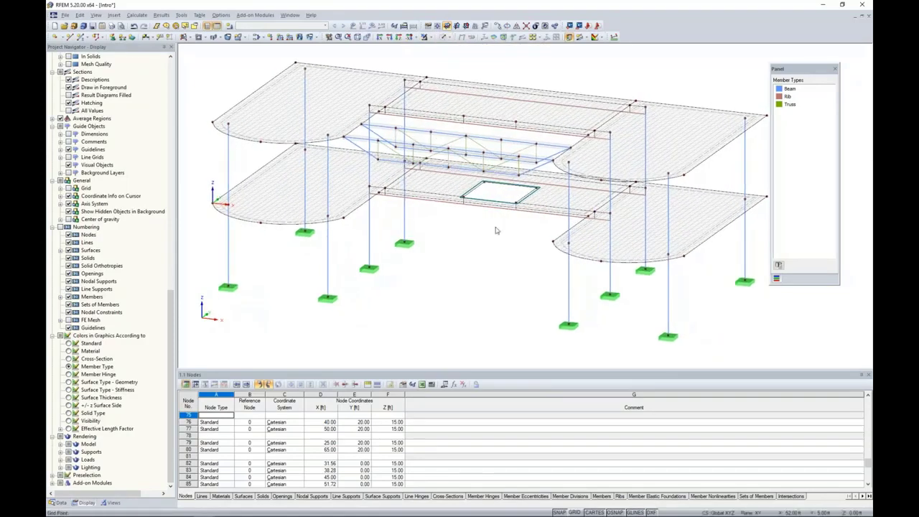
{"action": "scroll", "coordinate": [495, 229], "scroll_direction": "up", "scroll_amount": 5}
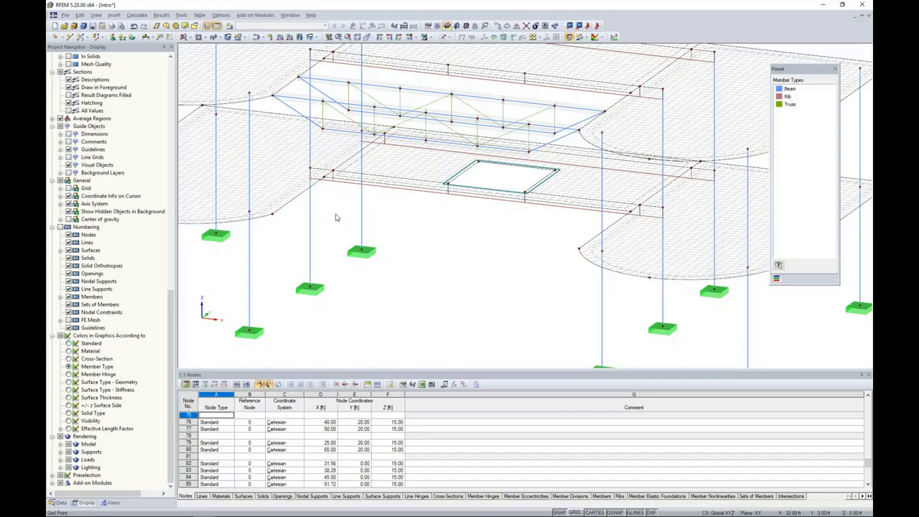
{"action": "scroll", "coordinate": [424, 237], "scroll_direction": "down", "scroll_amount": 5}
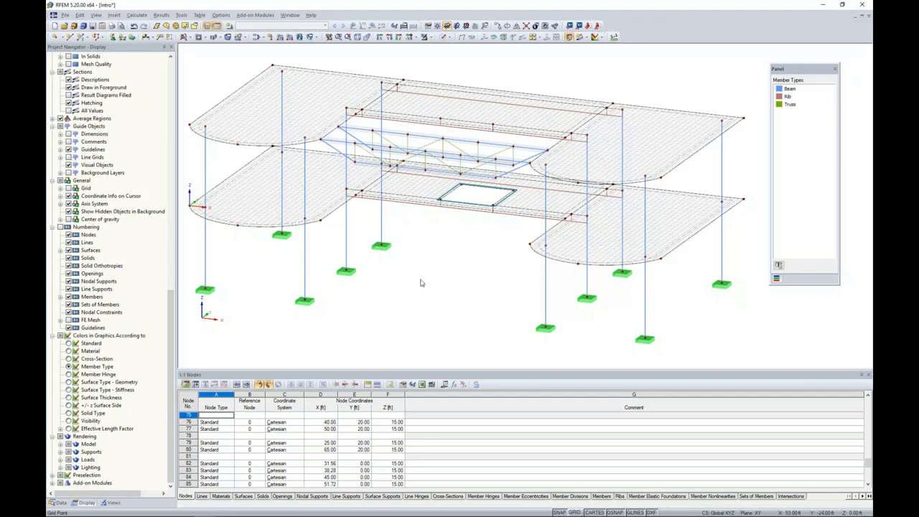
{"action": "middle_click_drag", "start_coordinate": [403, 292], "coordinate": [533, 285], "text": "ctrl"}
{"action": "left_click", "coordinate": [448, 38]}
{"action": "left_click", "coordinate": [473, 68]}
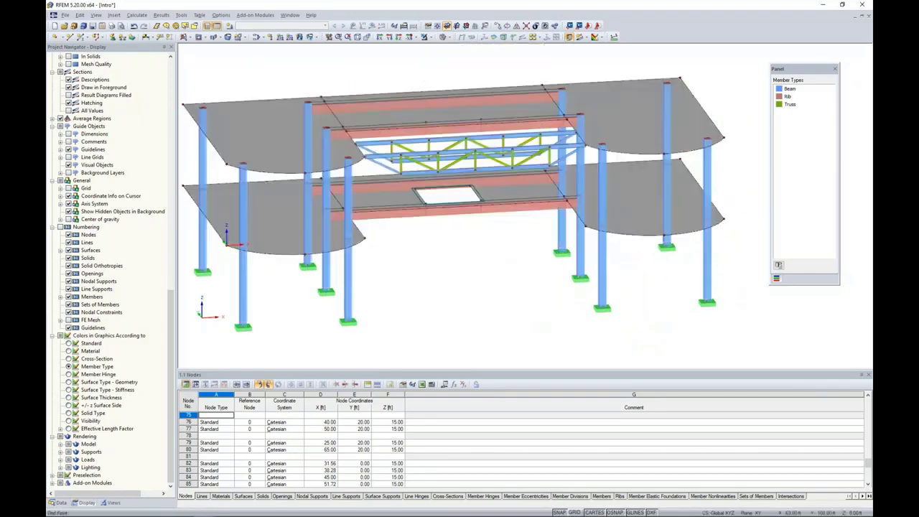
Step: Create the first load case with the description Dead and the Dead action category
{"action": "left_click", "coordinate": [229, 26]}
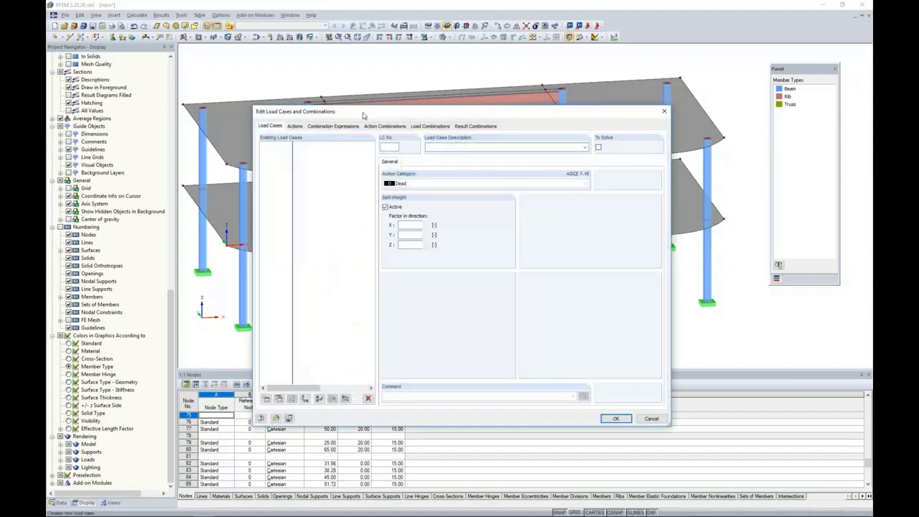
{"action": "left_click_drag", "start_coordinate": [363, 113], "coordinate": [378, 82]}
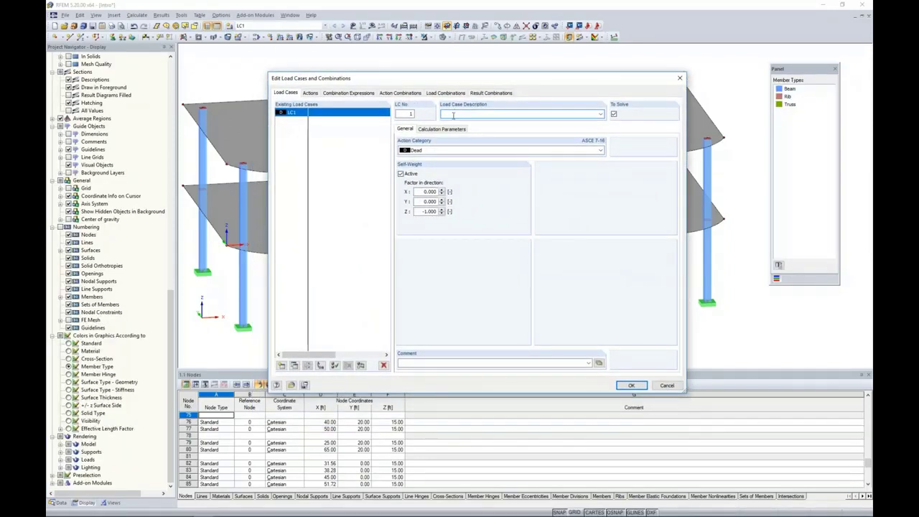
{"action": "type", "text": "Dead"}
{"action": "left_click", "coordinate": [431, 150]}
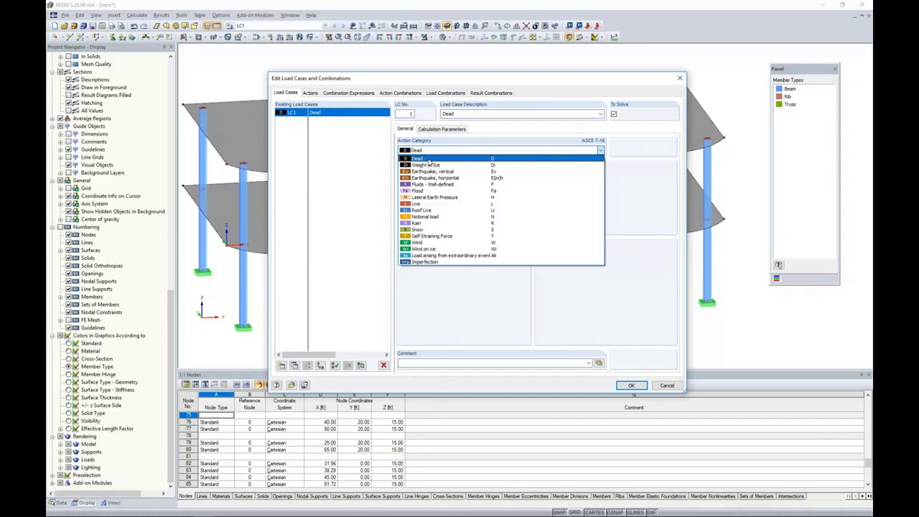
{"action": "left_click", "coordinate": [360, 166]}
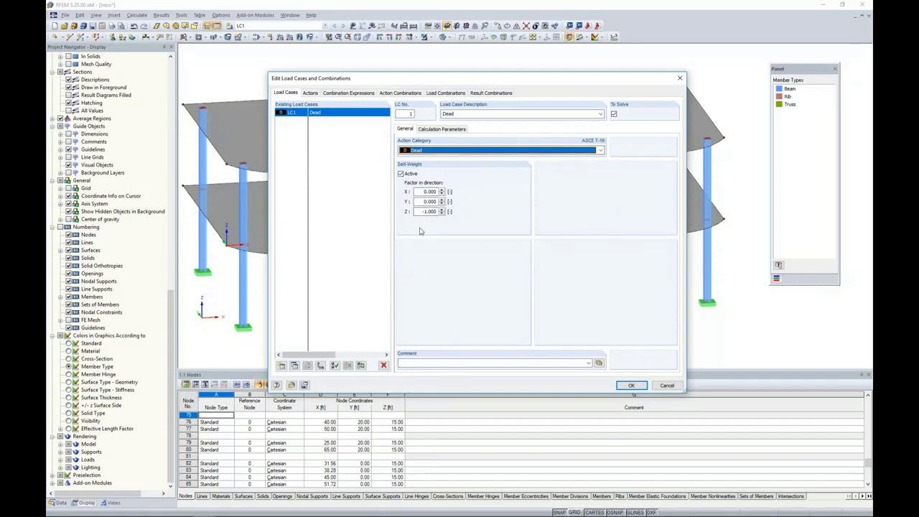
Step: Add a second load case and assign it the Live action category
{"action": "left_click", "coordinate": [282, 365]}
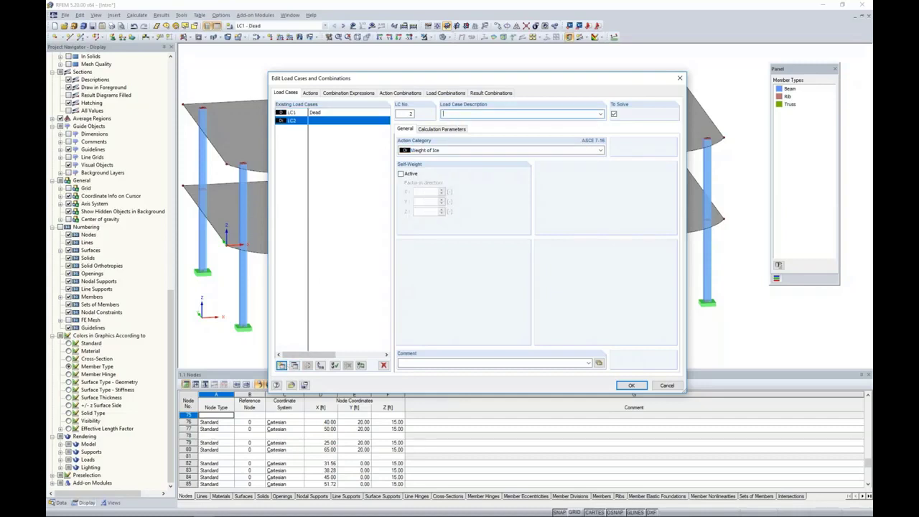
{"action": "left_click", "coordinate": [434, 150]}
{"action": "left_click", "coordinate": [416, 204]}
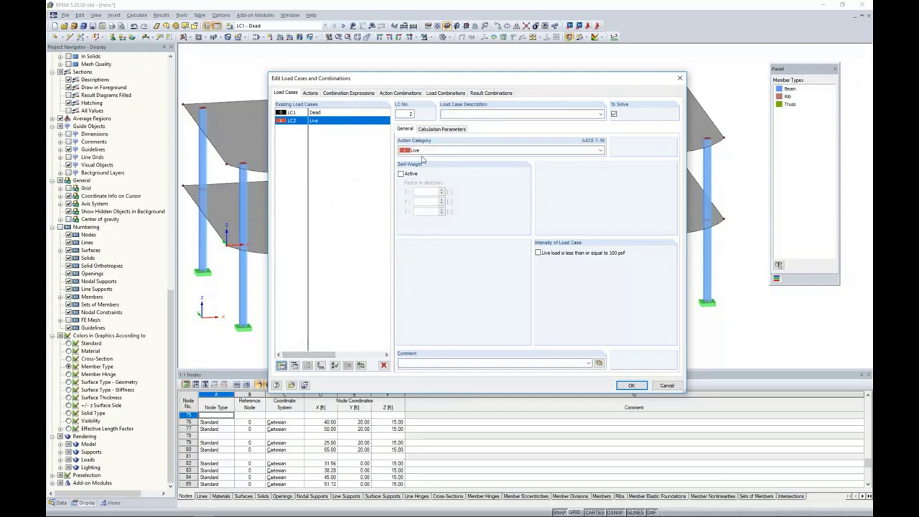
Step: Add a third load case described as Wind and assign it the Wind action category
{"action": "left_click", "coordinate": [281, 365]}
{"action": "type", "text": "Wind"}
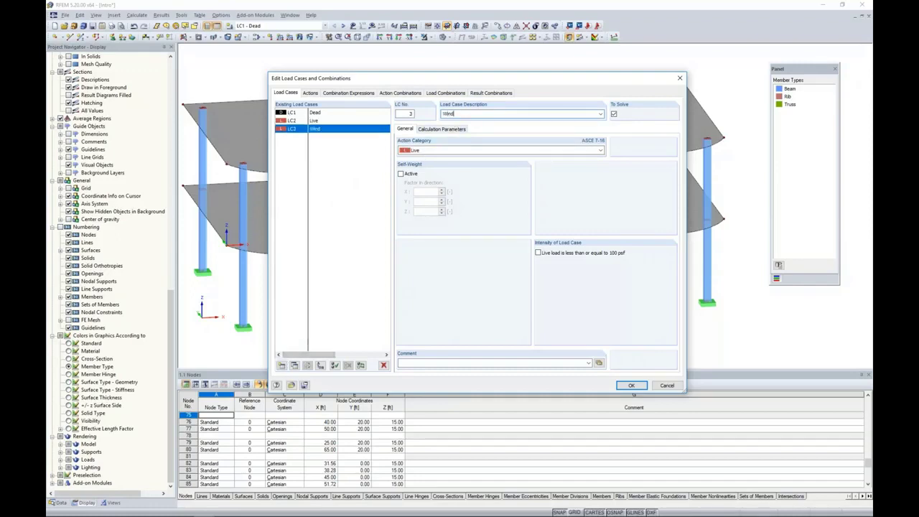
{"action": "left_click", "coordinate": [445, 150]}
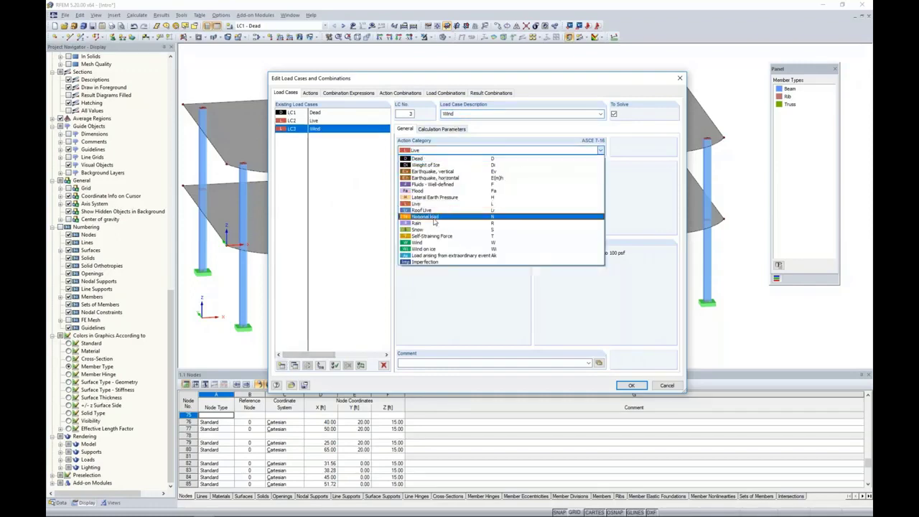
{"action": "left_click", "coordinate": [423, 244]}
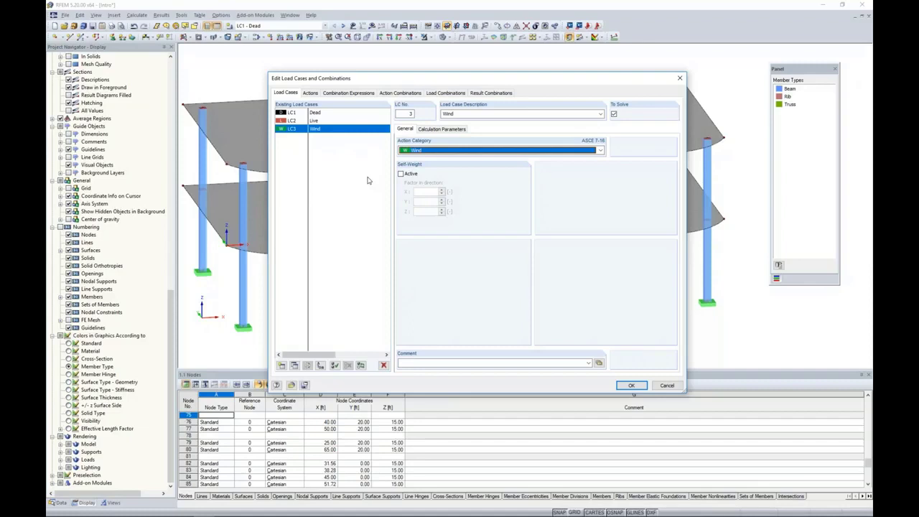
Step: Review the actions of the load cases and the combination expressions, including CE2 for Section 2.4 (ASD)
{"action": "left_click", "coordinate": [311, 93]}
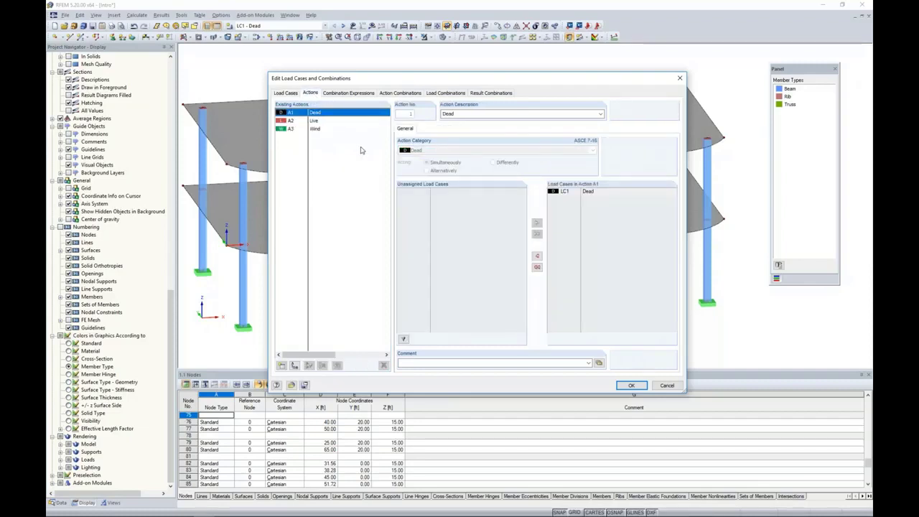
{"action": "left_click", "coordinate": [349, 94]}
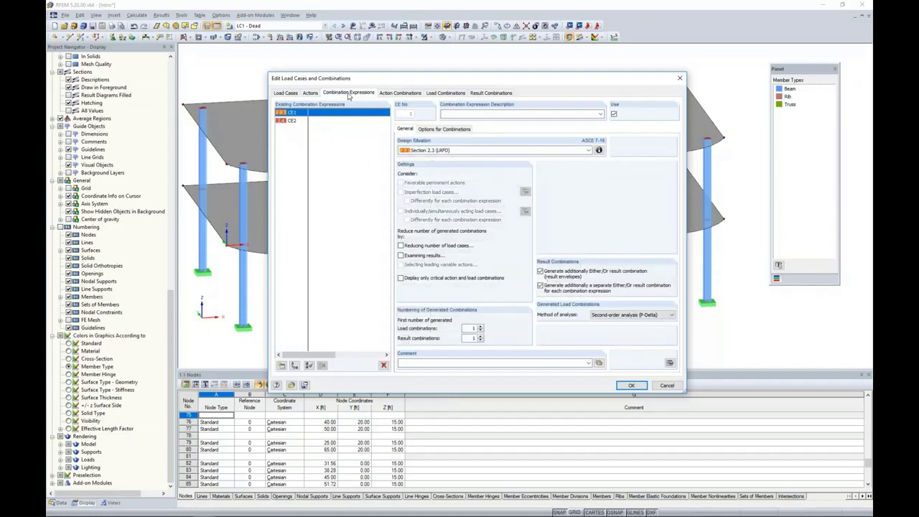
{"action": "left_click", "coordinate": [300, 122]}
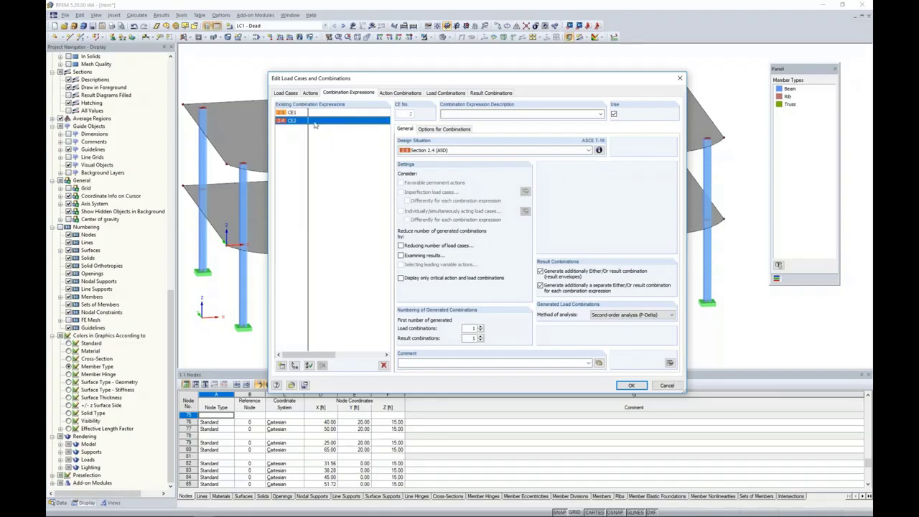
Step: Review the Section 2.4 (ASD) design situation equations, the generated load combinations, and result combinations RC1 and RC2
{"action": "left_click", "coordinate": [599, 151]}
{"action": "left_click_drag", "start_coordinate": [554, 145], "coordinate": [544, 171]}
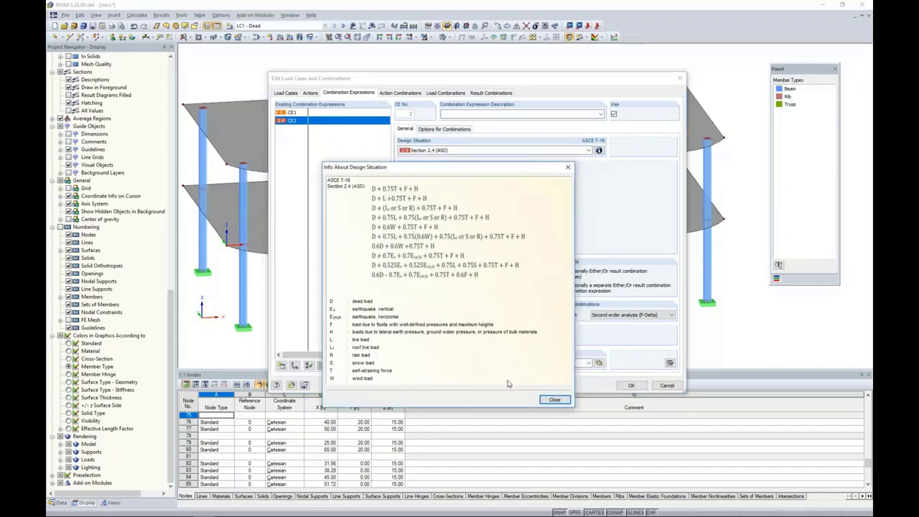
{"action": "left_click", "coordinate": [555, 399]}
{"action": "left_click", "coordinate": [440, 94]}
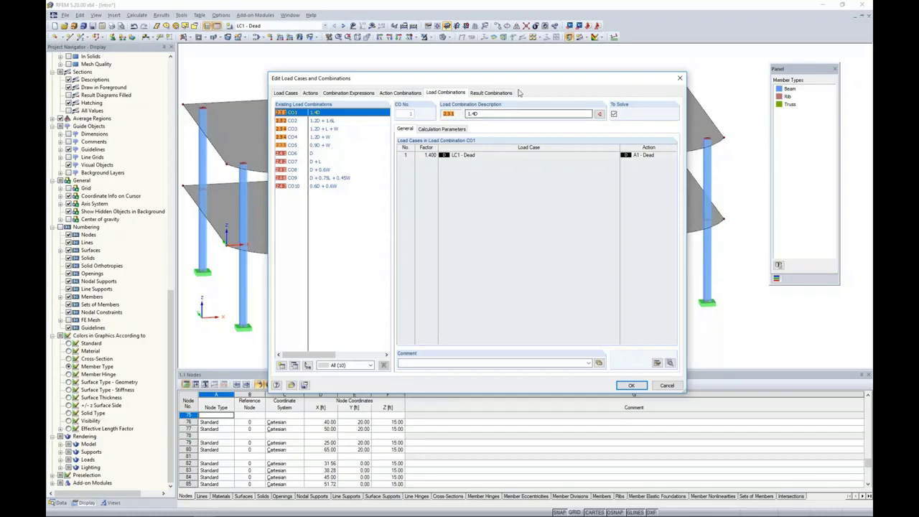
{"action": "left_click", "coordinate": [491, 93]}
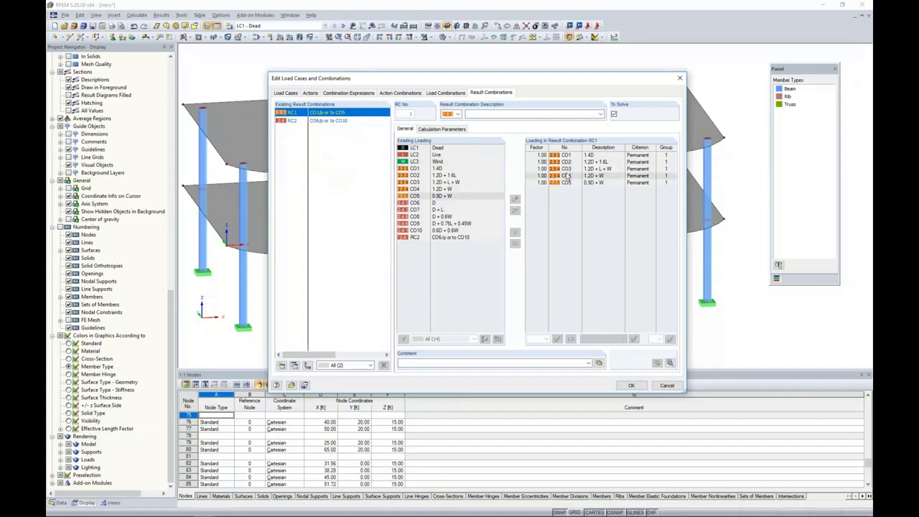
{"action": "left_click", "coordinate": [323, 121]}
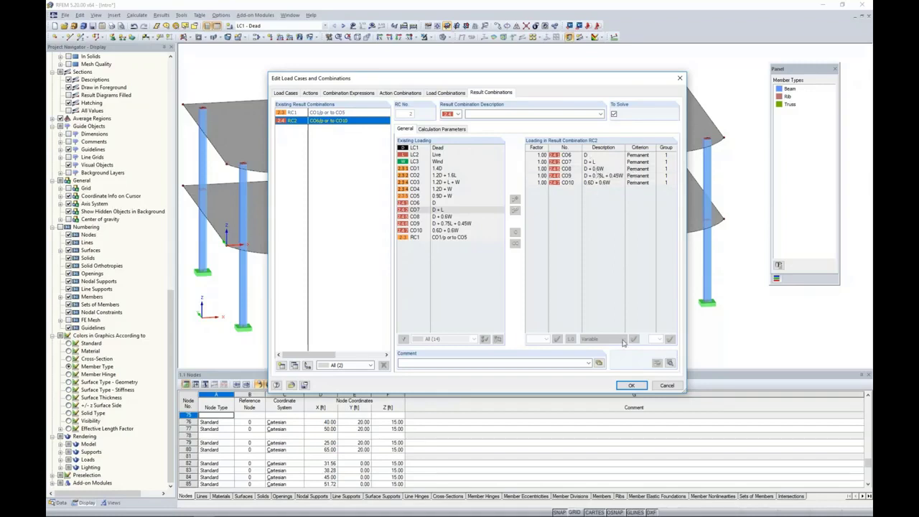
Step: Accept the load case and combination definitions and make LC1 - Dead the current load case
{"action": "left_click", "coordinate": [631, 385]}
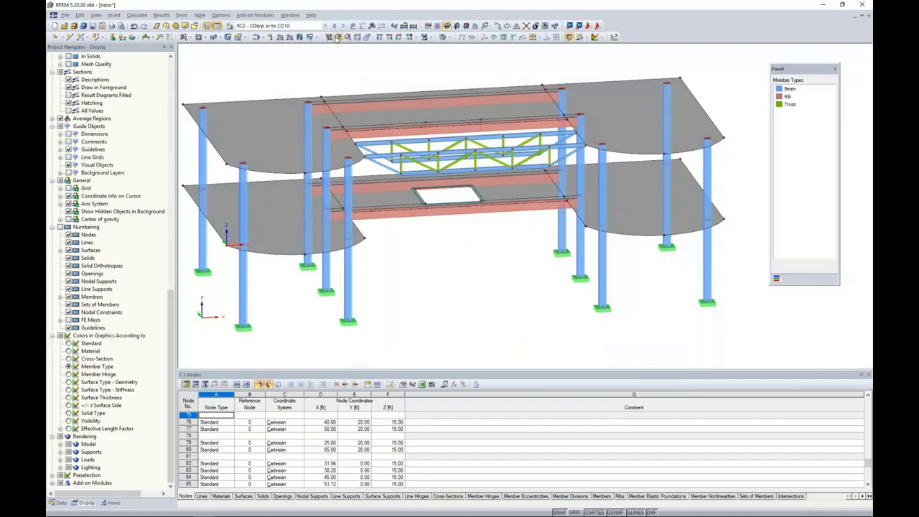
{"action": "left_click", "coordinate": [324, 26]}
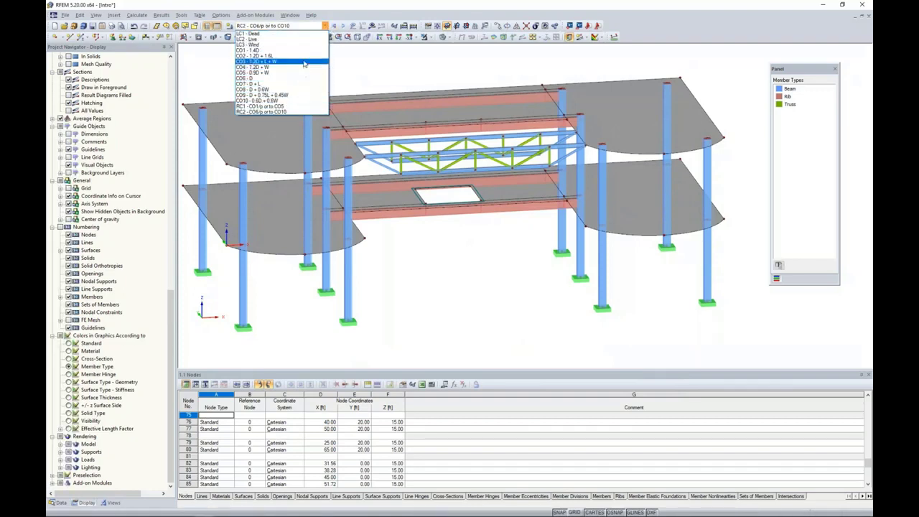
{"action": "left_click", "coordinate": [267, 33]}
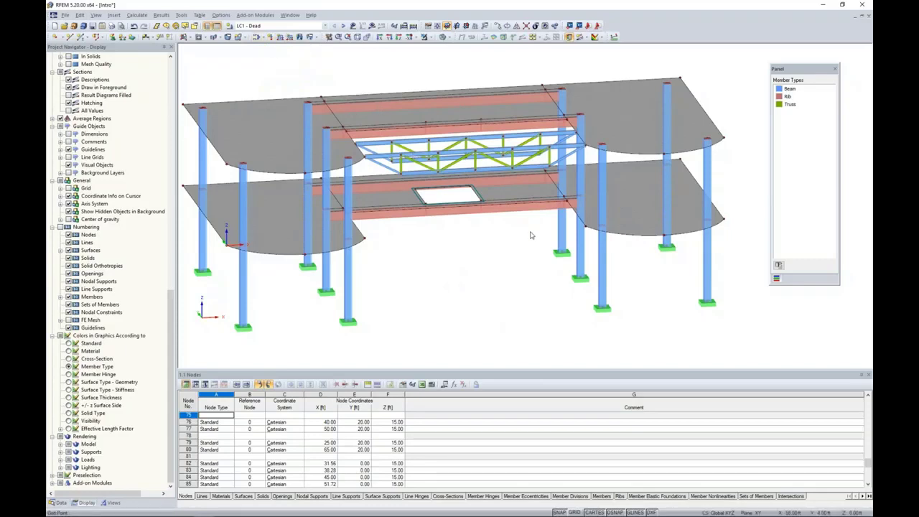
Step: Apply a uniform surface load of -0.03 ksf in global direction ZL to all upper-storey slab surfaces
{"action": "mouse_move", "coordinate": [532, 234]}
{"action": "middle_mouse_down", "text": "ctrl"}
{"action": "mouse_move", "coordinate": [539, 255]}
{"action": "mouse_move", "coordinate": [521, 241]}
{"action": "middle_mouse_up", "text": "ctrl"}
{"action": "scroll", "coordinate": [521, 242], "scroll_direction": "down", "scroll_amount": 1}
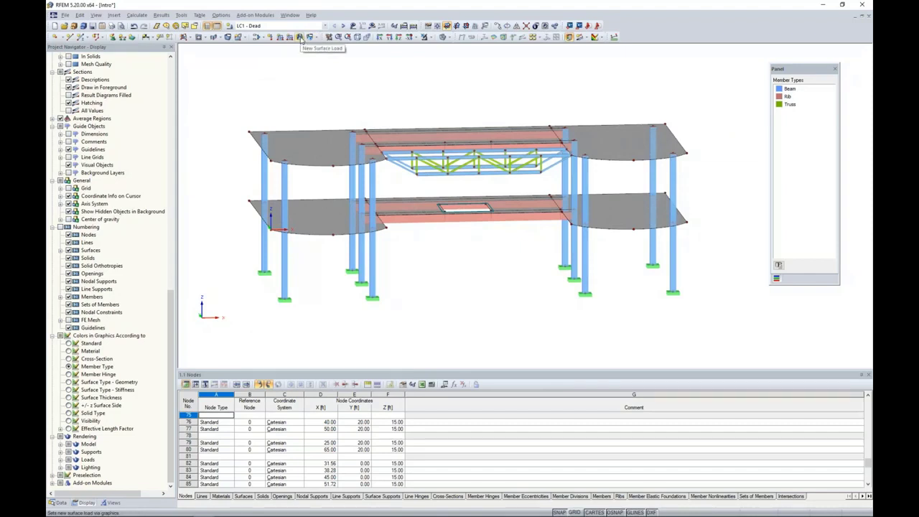
{"action": "left_click", "coordinate": [300, 37]}
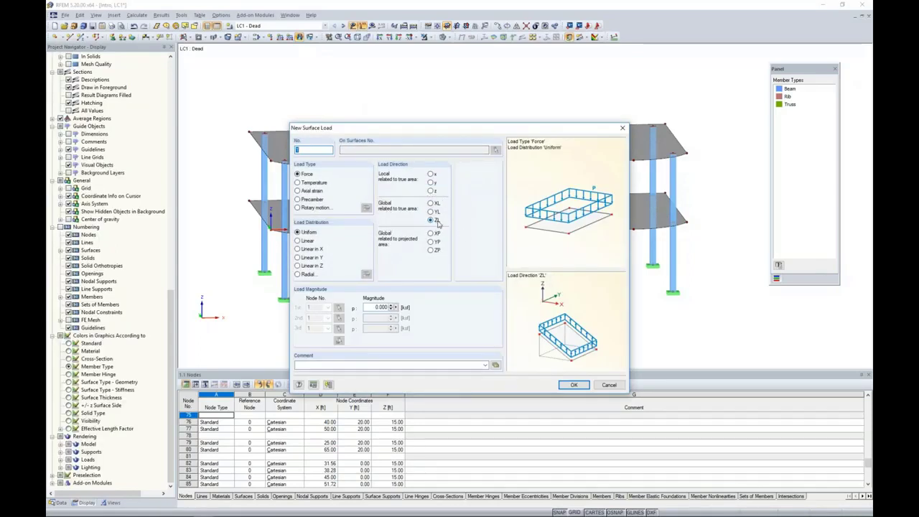
{"action": "left_click", "coordinate": [382, 307]}
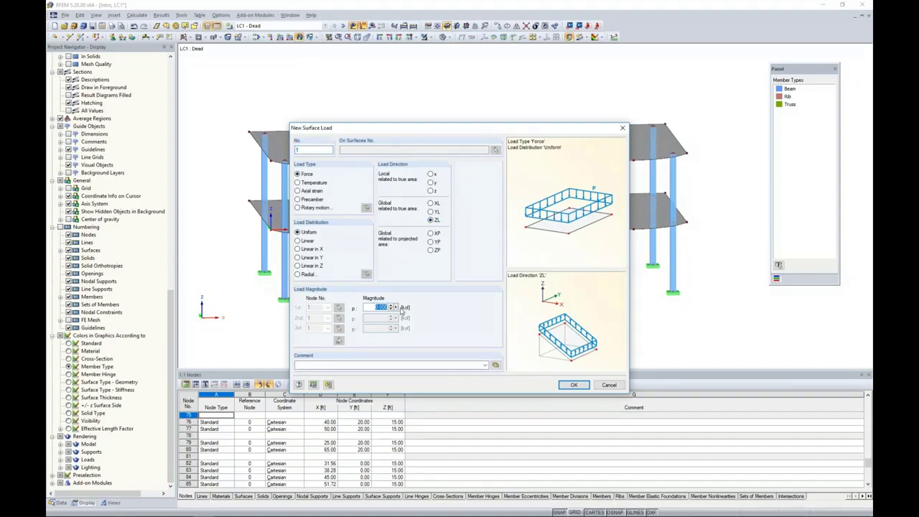
{"action": "type", "text": "-0.3"}
{"action": "type", "text": "03"}
{"action": "left_click", "coordinate": [574, 385]}
{"action": "left_click_drag", "start_coordinate": [232, 102], "coordinate": [715, 190]}
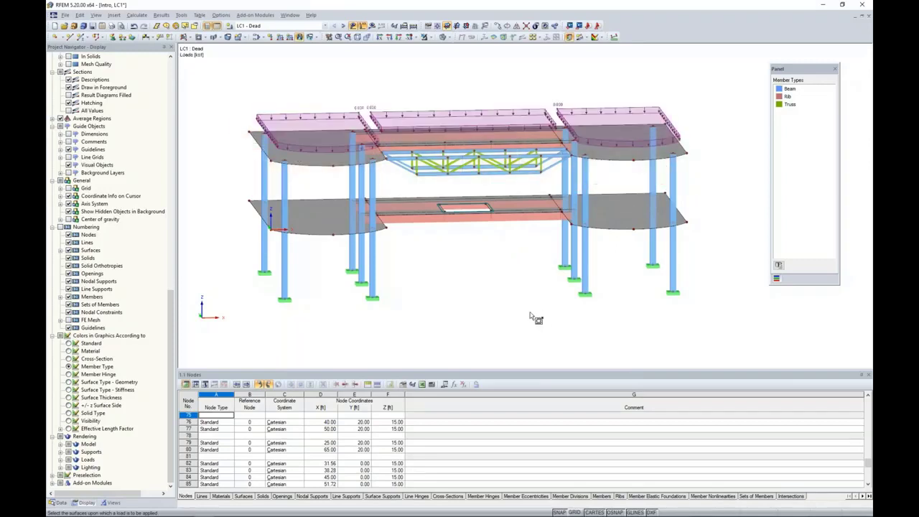
Step: Apply the same surface load to all lower-storey slab surfaces and finish placing surface loads
{"action": "middle_click_drag", "start_coordinate": [535, 317], "coordinate": [503, 279], "text": "ctrl"}
{"action": "left_click_drag", "start_coordinate": [246, 188], "coordinate": [711, 253]}
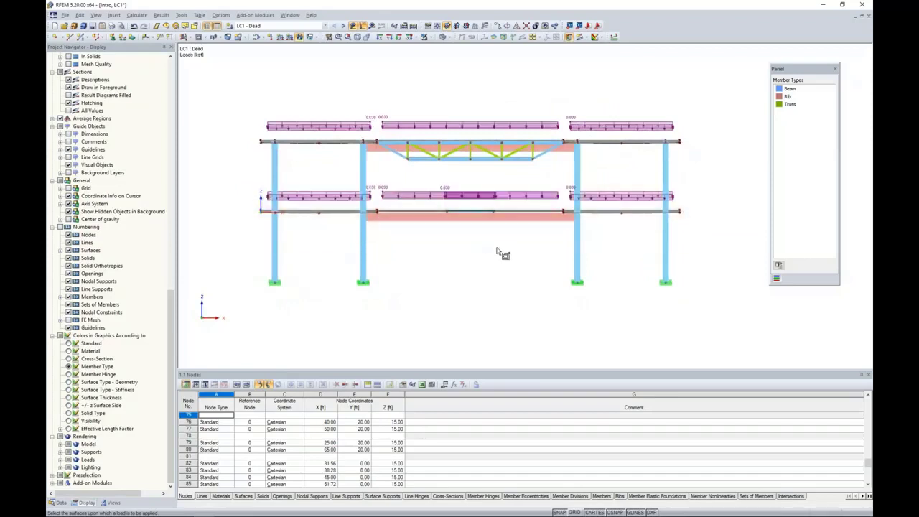
{"action": "middle_click_drag", "start_coordinate": [514, 261], "coordinate": [536, 279], "text": "ctrl"}
{"action": "key", "text": "Escape"}
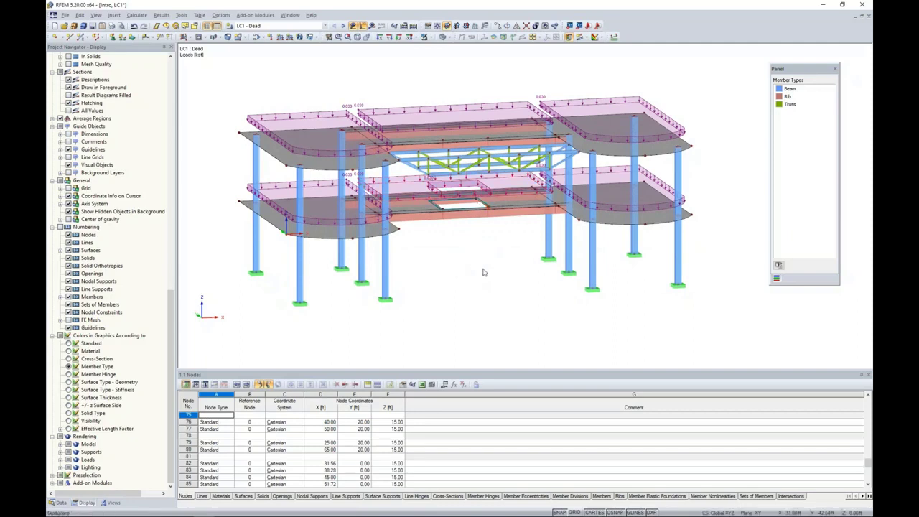
Step: Apply a uniform member load of -0.43 kip/ft in global direction ZL to the top chord members of one steel truss
{"action": "middle_click_drag", "start_coordinate": [494, 268], "coordinate": [504, 294], "text": "ctrl"}
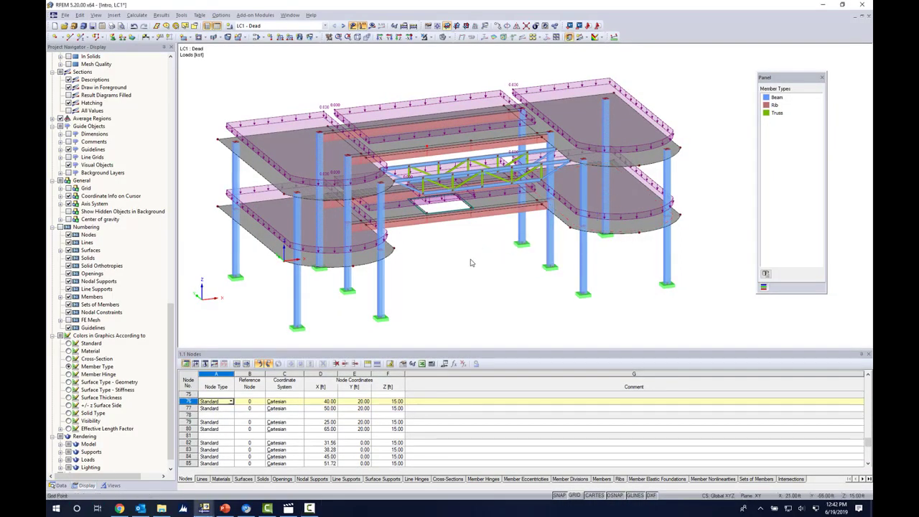
{"action": "middle_click_drag", "start_coordinate": [472, 261], "coordinate": [443, 260], "text": "ctrl"}
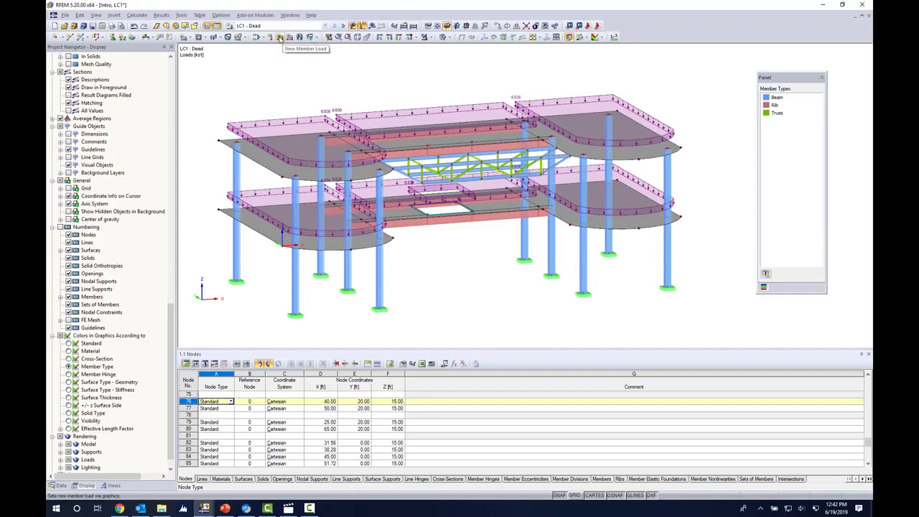
{"action": "left_click", "coordinate": [279, 38]}
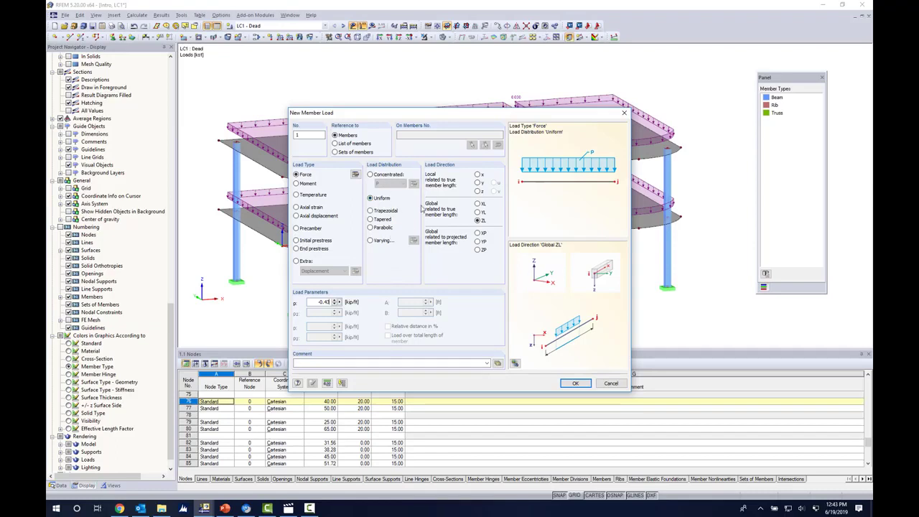
{"action": "left_click", "coordinate": [575, 383]}
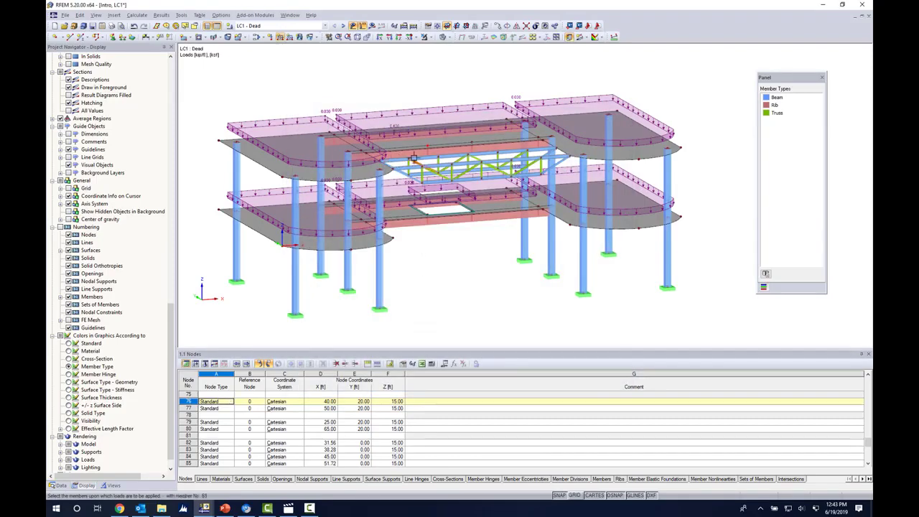
{"action": "left_click", "coordinate": [452, 154]}
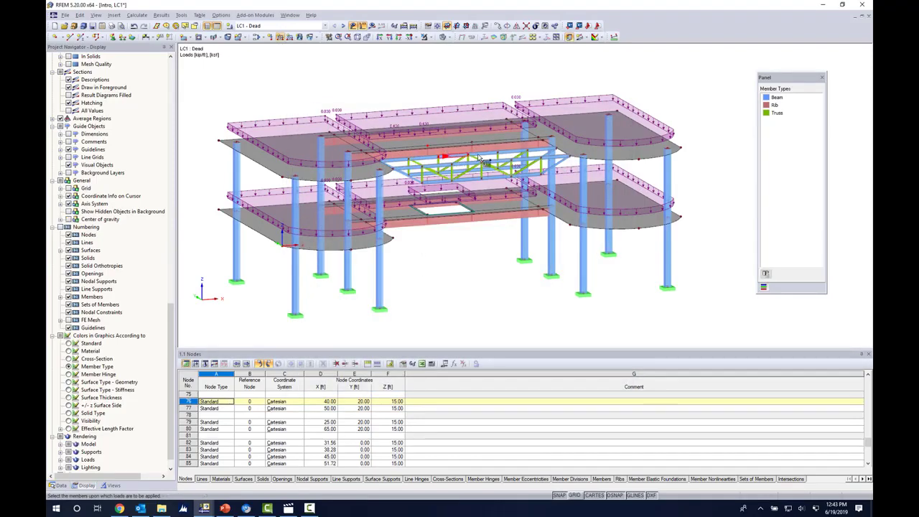
{"action": "left_click", "coordinate": [481, 152]}
{"action": "left_click", "coordinate": [514, 151]}
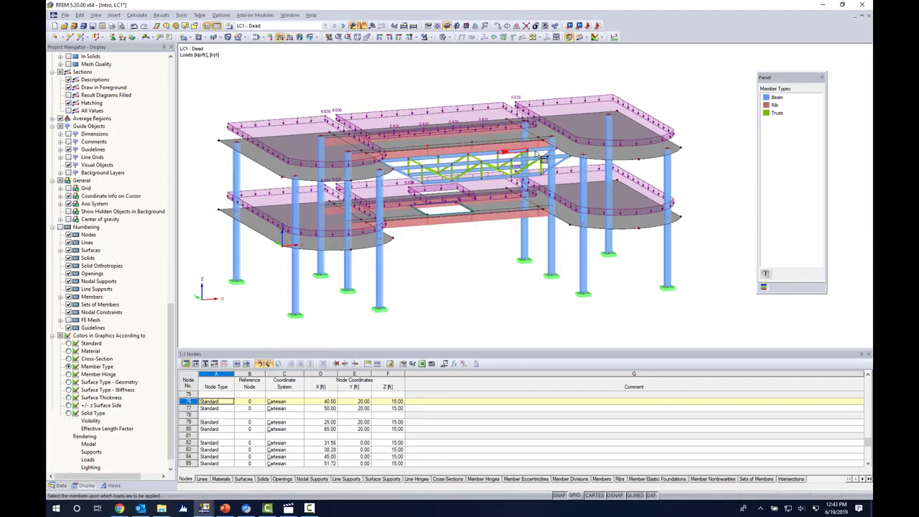
{"action": "left_click", "coordinate": [535, 149]}
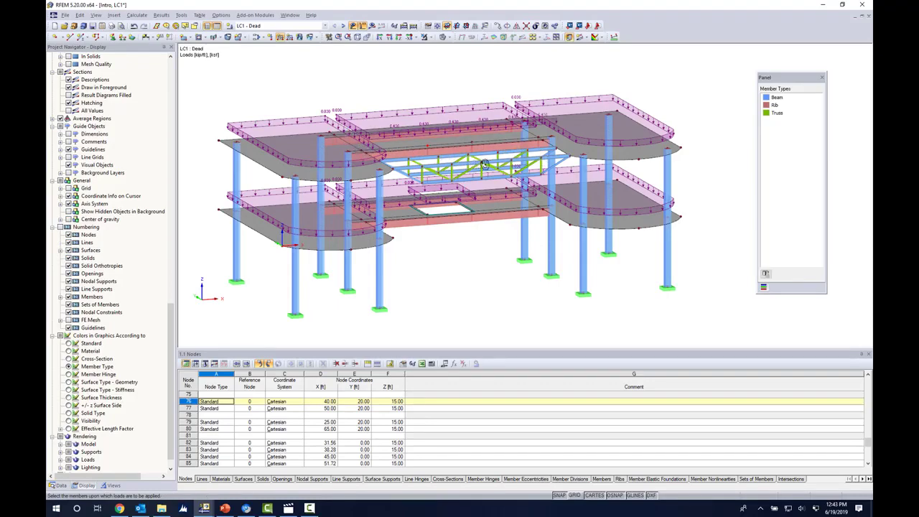
Step: Finish the current load placement and bring up the option to repeat New Member Load for the steel trusses
{"action": "middle_click_drag", "start_coordinate": [485, 165], "coordinate": [661, 154], "text": "ctrl"}
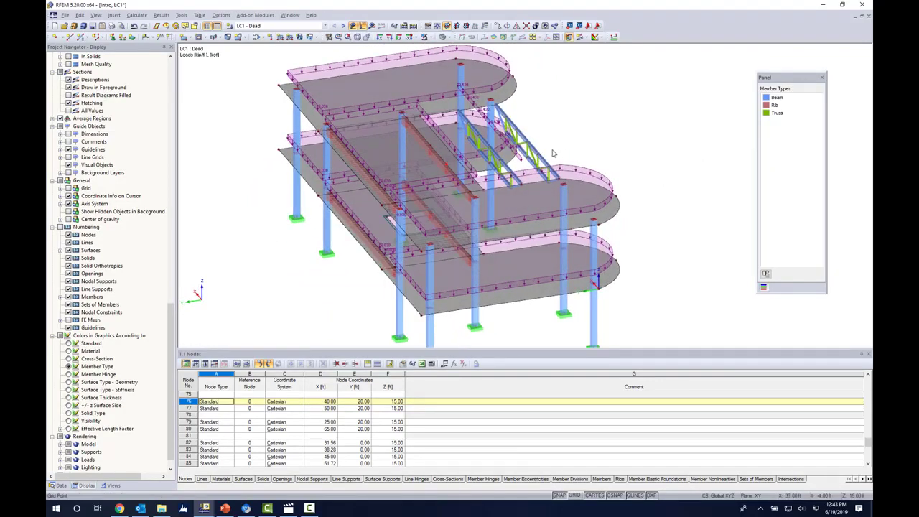
{"action": "scroll", "coordinate": [555, 153], "scroll_direction": "up", "scroll_amount": 5}
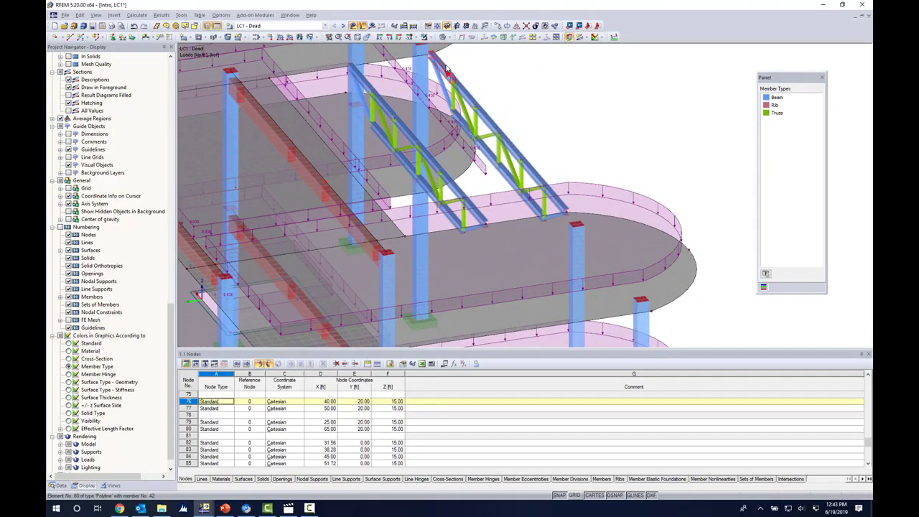
{"action": "middle_click_drag", "start_coordinate": [538, 87], "coordinate": [527, 137]}
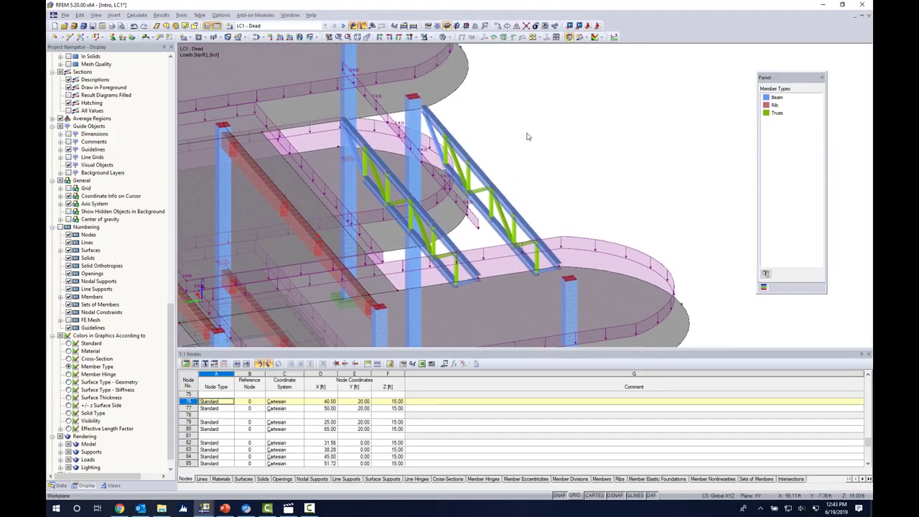
{"action": "right_click", "coordinate": [532, 81]}
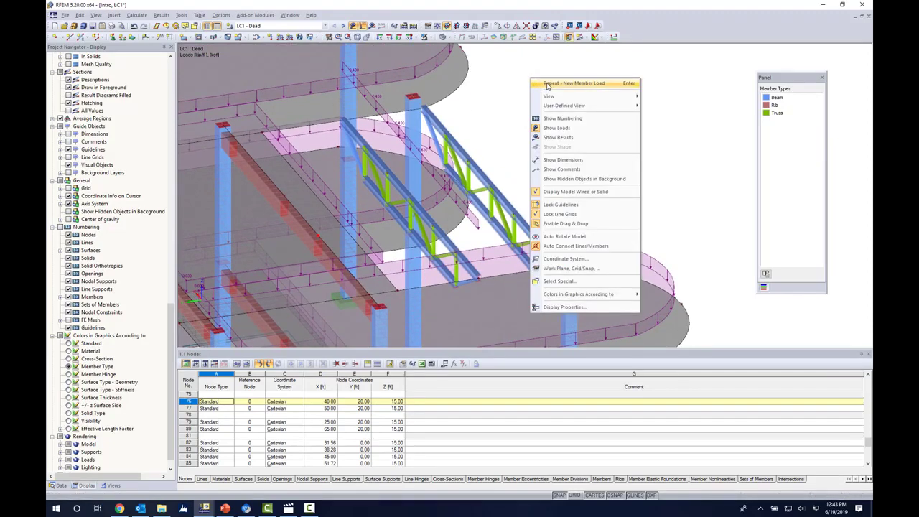
Step: Apply a uniform member load of -0.430 kip/ft in global ZL to the top chord members of the outer truss
{"action": "left_click", "coordinate": [547, 86]}
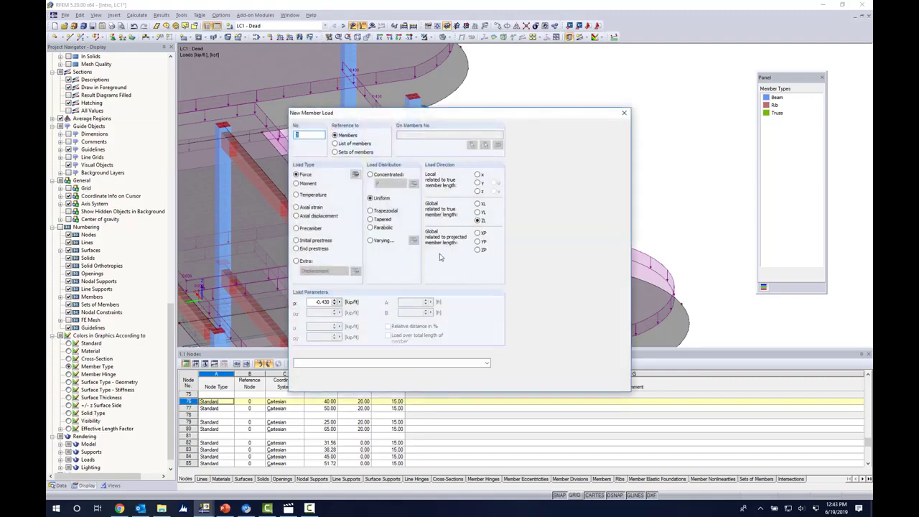
{"action": "left_click", "coordinate": [575, 385]}
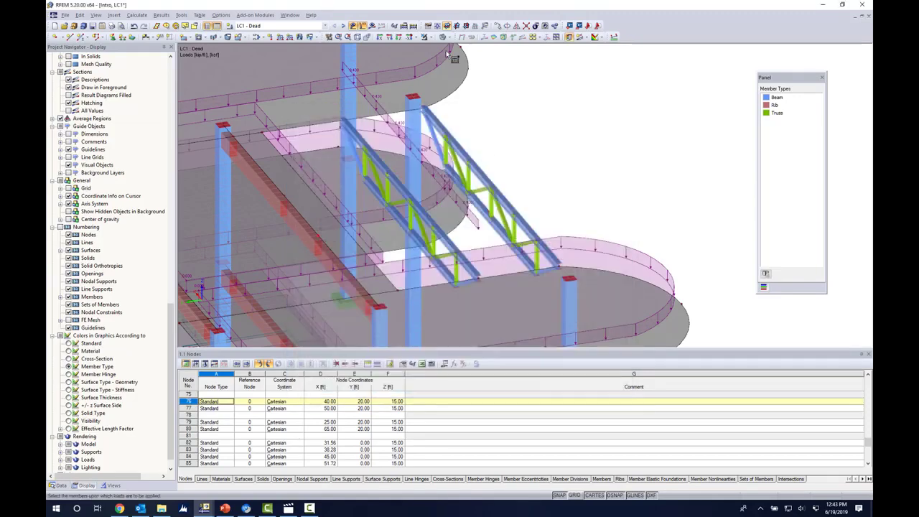
{"action": "left_click", "coordinate": [437, 121]}
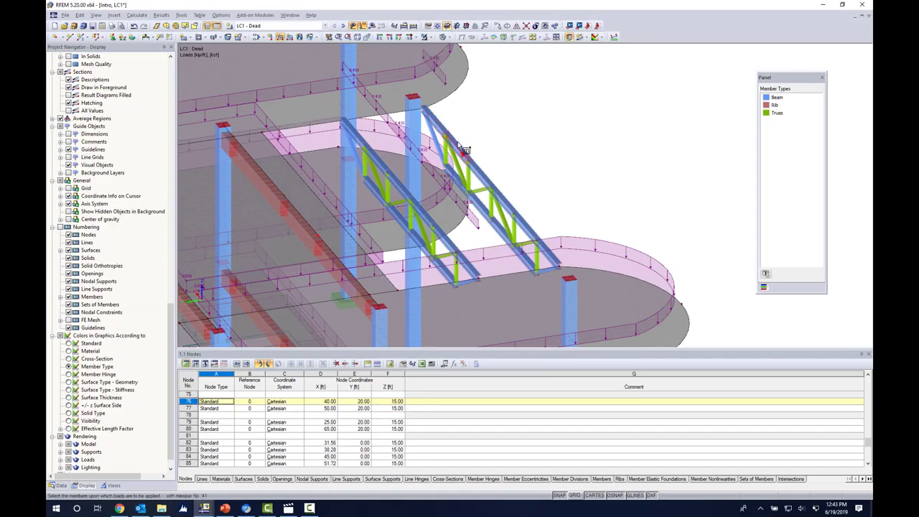
{"action": "left_click", "coordinate": [458, 147]}
{"action": "left_click", "coordinate": [479, 175]}
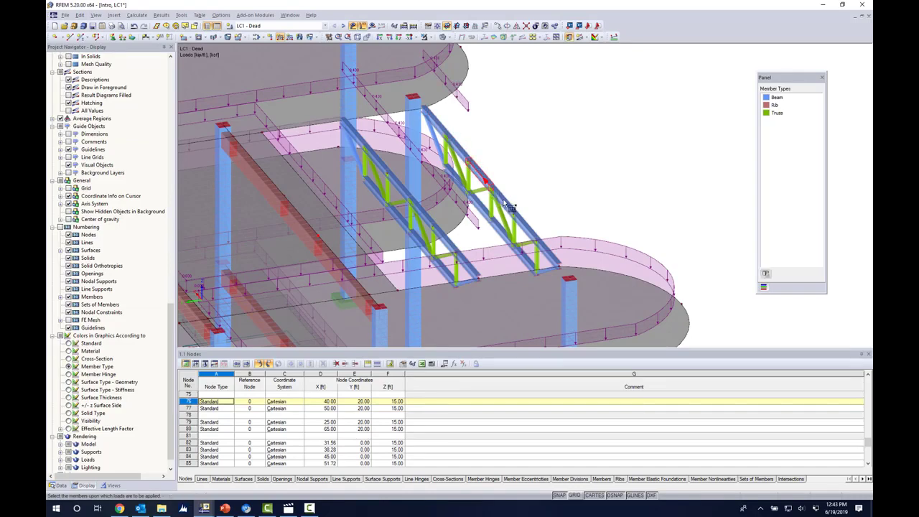
{"action": "left_click", "coordinate": [507, 203]}
{"action": "left_click", "coordinate": [529, 226]}
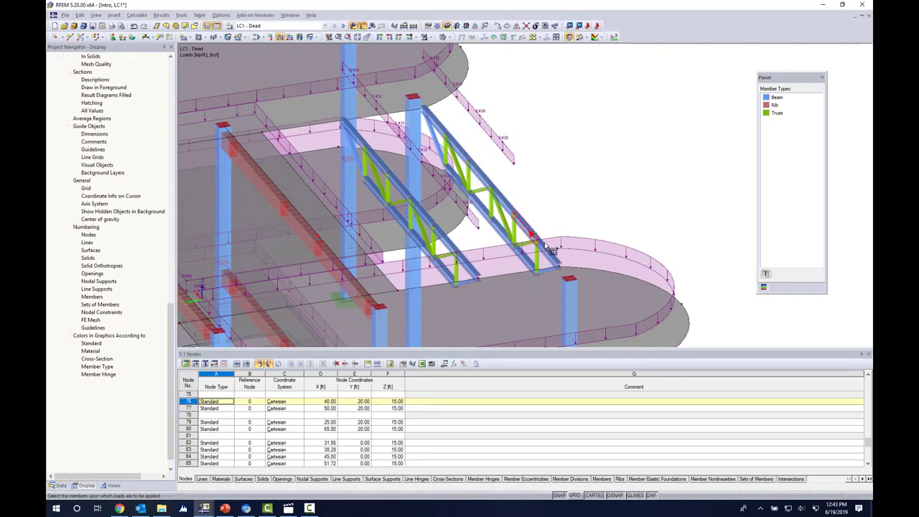
{"action": "right_click", "coordinate": [591, 169]}
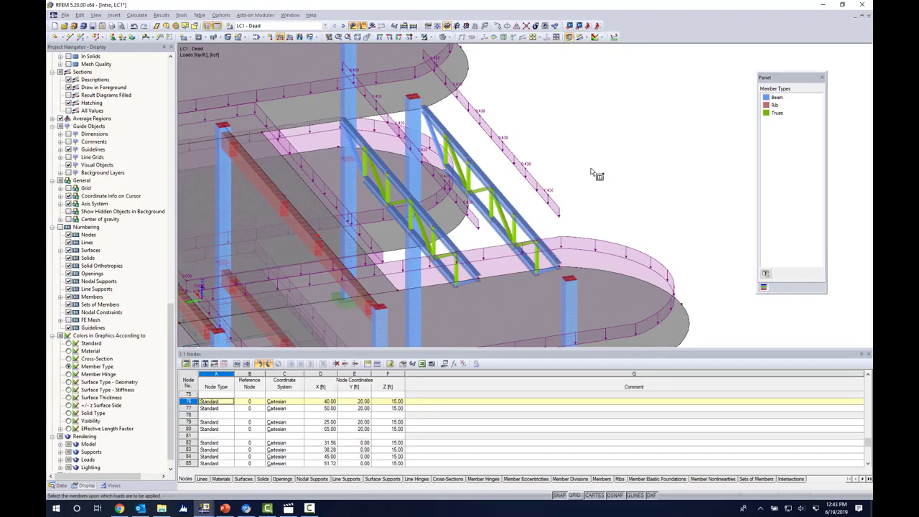
Step: Switch the active load case to LC2 - Live
{"action": "scroll", "coordinate": [606, 132], "scroll_direction": "down", "scroll_amount": 1}
{"action": "scroll", "coordinate": [608, 134], "scroll_direction": "down", "scroll_amount": 4}
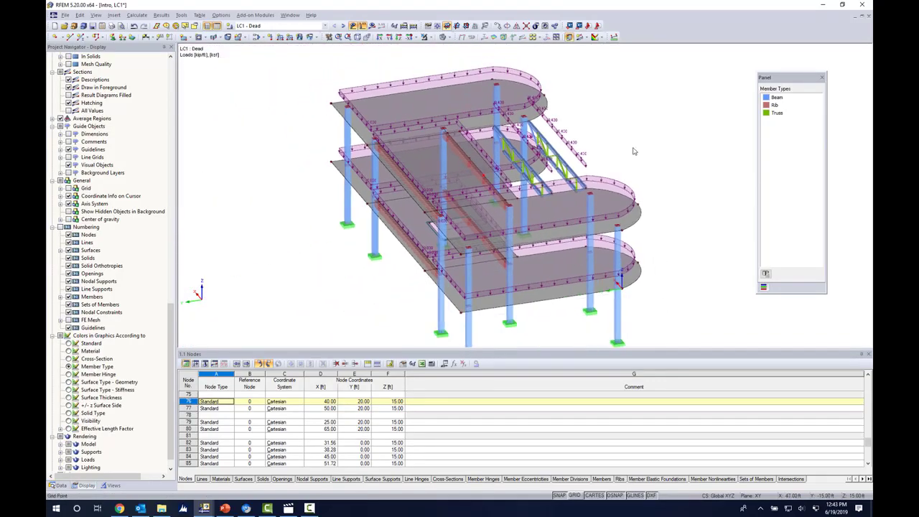
{"action": "middle_click_drag", "start_coordinate": [633, 151], "coordinate": [418, 133], "text": "ctrl"}
{"action": "scroll", "coordinate": [425, 138], "scroll_direction": "up", "scroll_amount": 2}
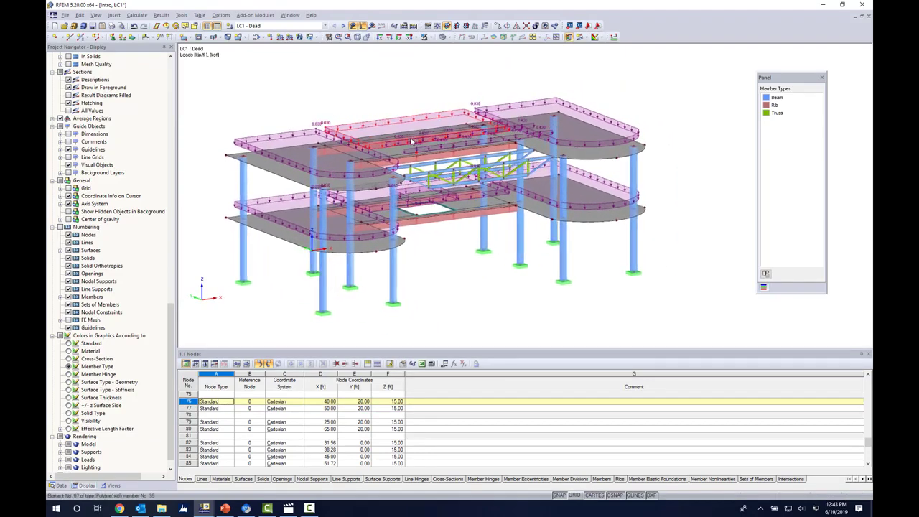
{"action": "middle_click_drag", "start_coordinate": [449, 195], "coordinate": [463, 196]}
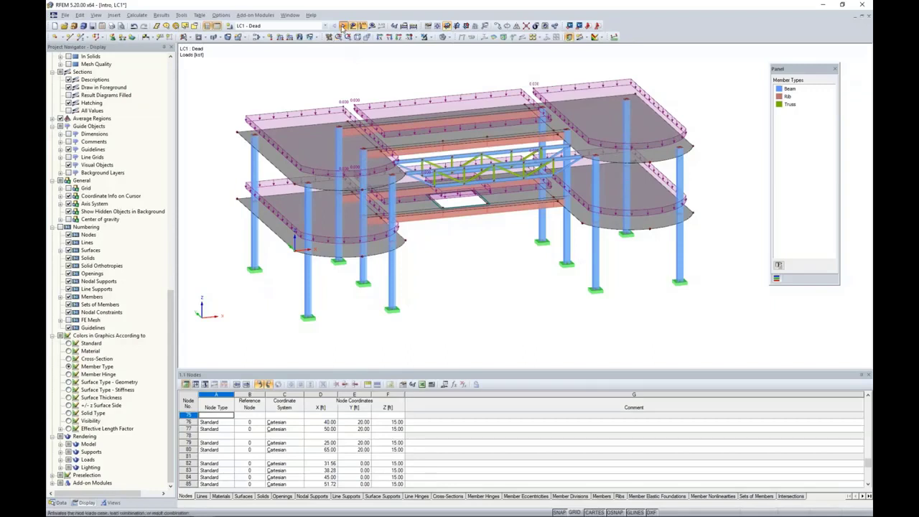
{"action": "left_click", "coordinate": [343, 25]}
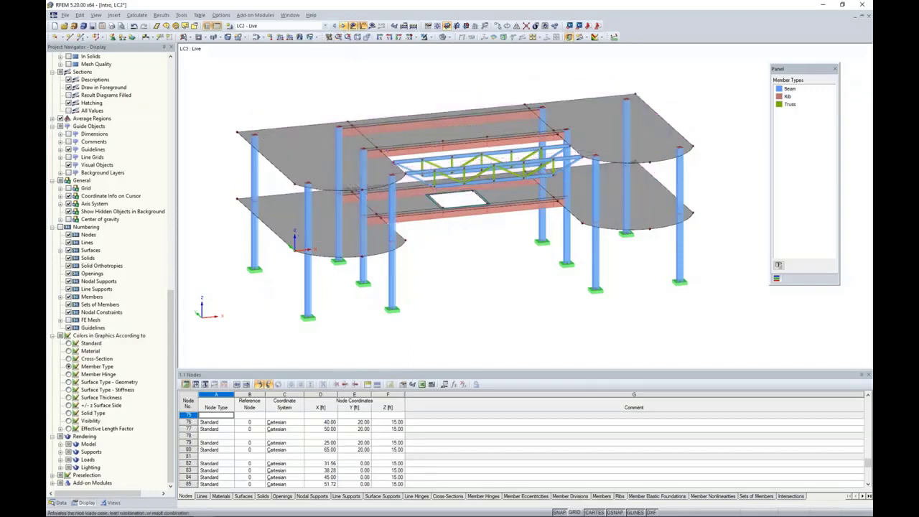
Step: Apply a uniform surface load of -0.1 ksf in global ZL to all slab surfaces of the lower floor
{"action": "middle_click_drag", "start_coordinate": [464, 274], "coordinate": [410, 238], "text": "ctrl"}
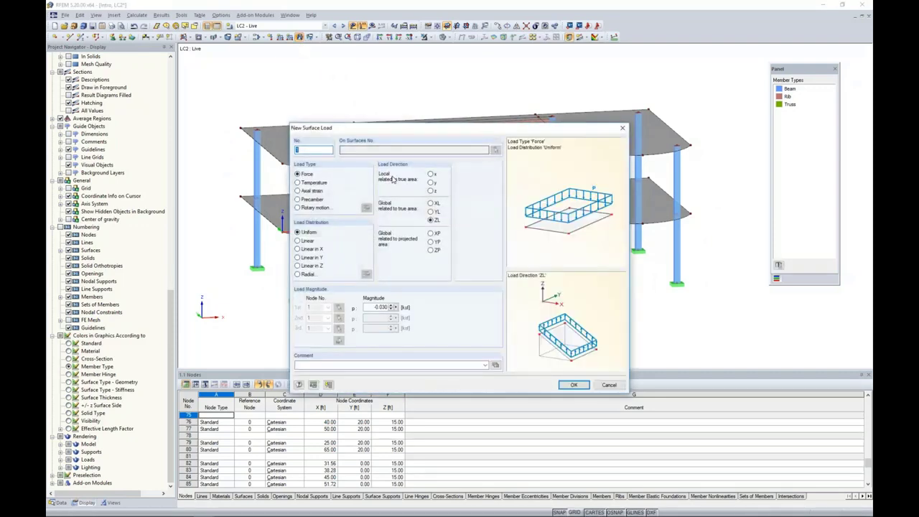
{"action": "double_click", "coordinate": [368, 307]}
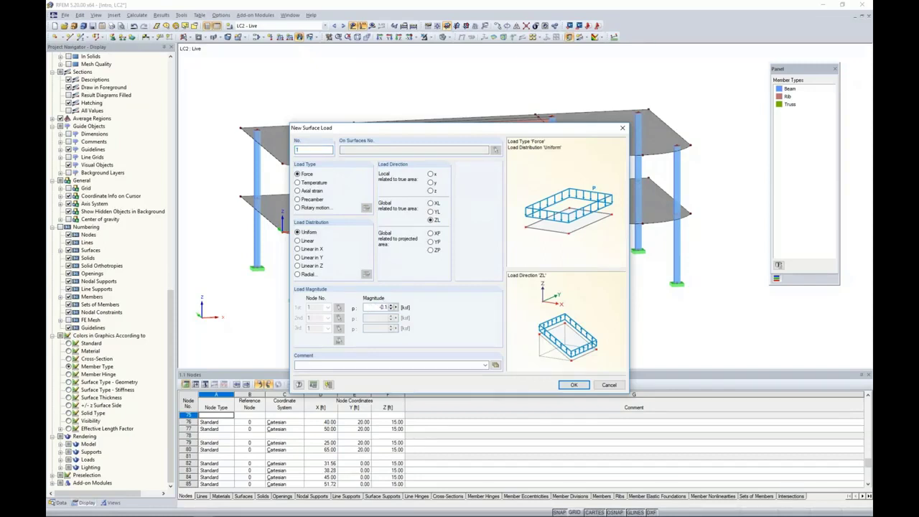
{"action": "left_click", "coordinate": [573, 385]}
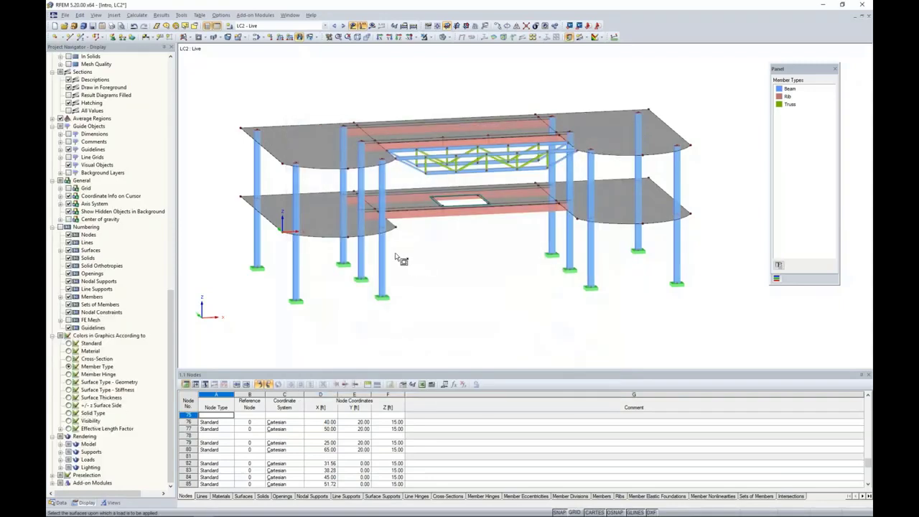
{"action": "left_click_drag", "start_coordinate": [233, 178], "coordinate": [698, 239]}
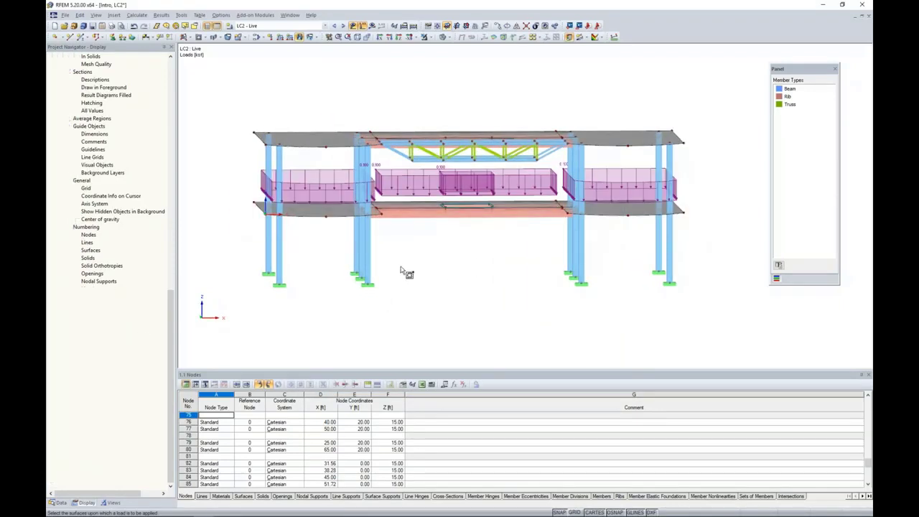
{"action": "middle_click_drag", "start_coordinate": [407, 271], "coordinate": [487, 273], "text": "ctrl"}
{"action": "right_click", "coordinate": [455, 255]}
{"action": "scroll", "coordinate": [458, 276], "scroll_direction": "up", "scroll_amount": 2}
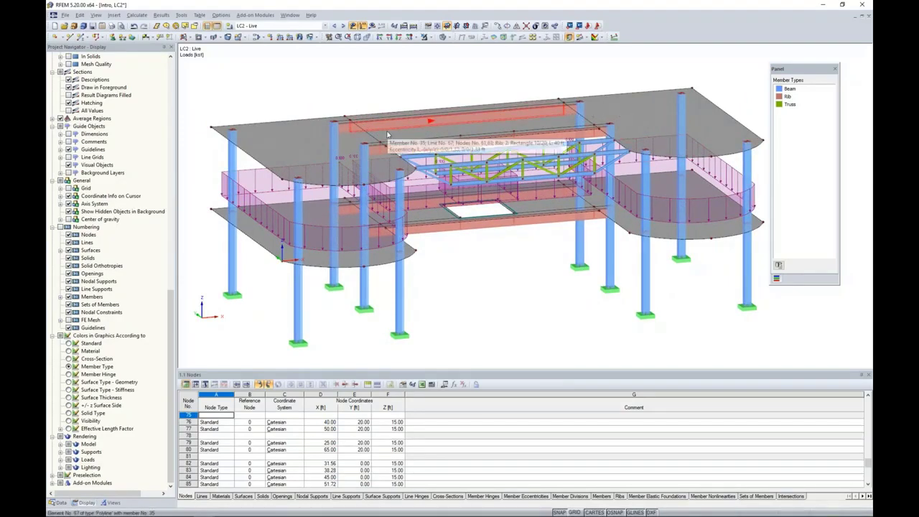
{"action": "middle_click_drag", "start_coordinate": [335, 106], "coordinate": [334, 110]}
{"action": "right_click", "coordinate": [334, 109]}
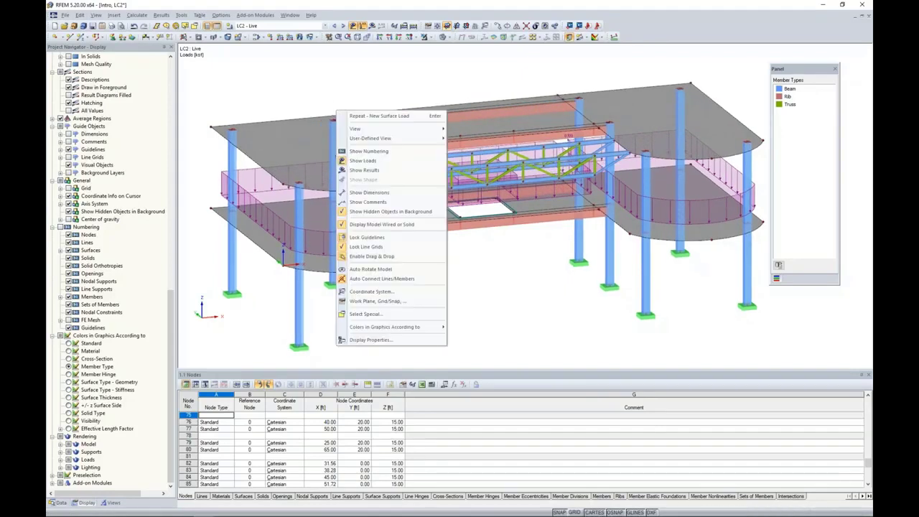
{"action": "left_click", "coordinate": [300, 90]}
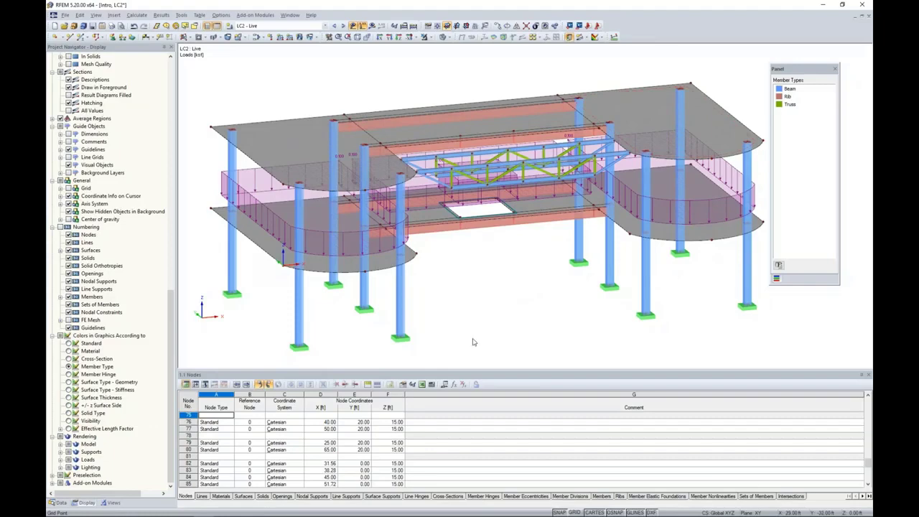
Step: Give the model view more height and limit visibility to the upper-level slabs, ribs and trusses
{"action": "left_click_drag", "start_coordinate": [468, 372], "coordinate": [468, 395]}
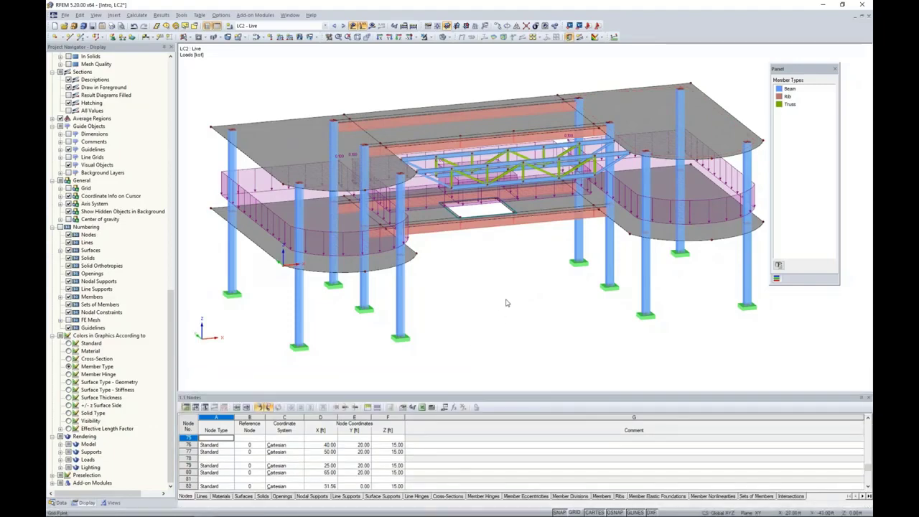
{"action": "middle_click_drag", "start_coordinate": [507, 291], "coordinate": [491, 257], "text": "ctrl"}
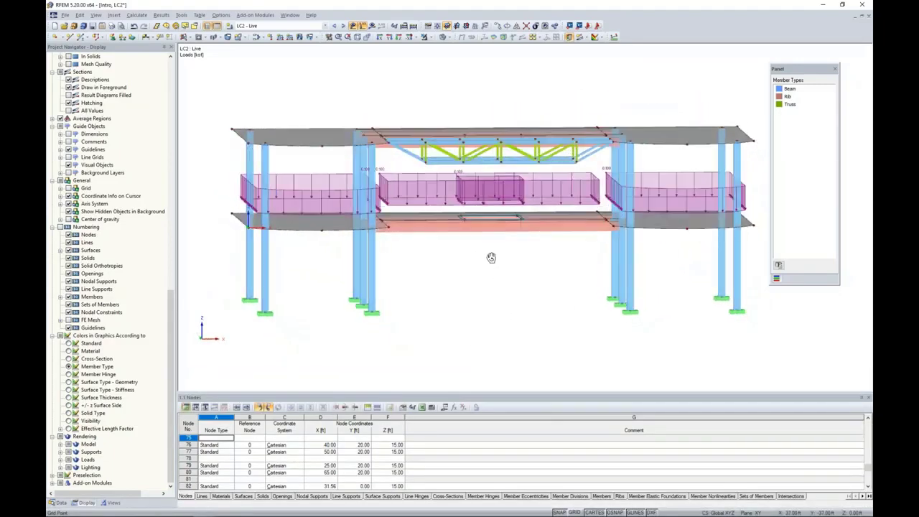
{"action": "scroll", "coordinate": [496, 265], "scroll_direction": "down", "scroll_amount": 2}
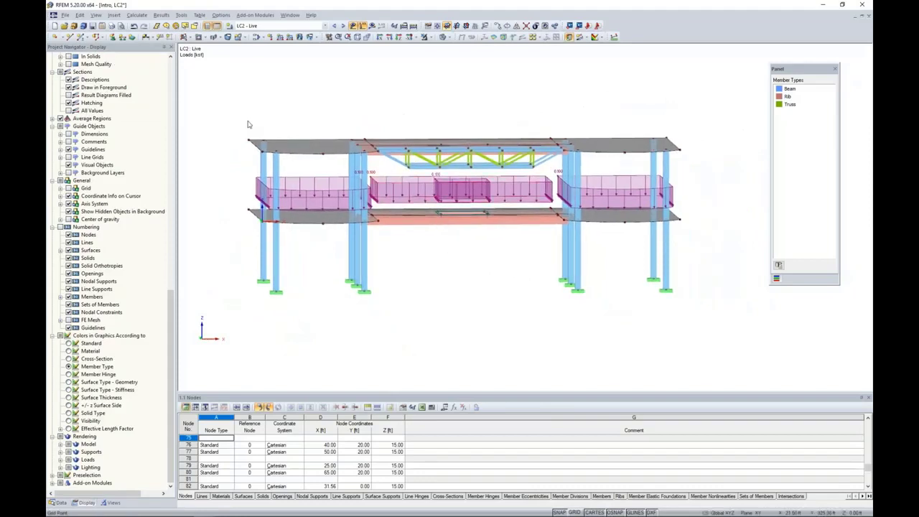
{"action": "left_click_drag", "start_coordinate": [227, 106], "coordinate": [689, 172]}
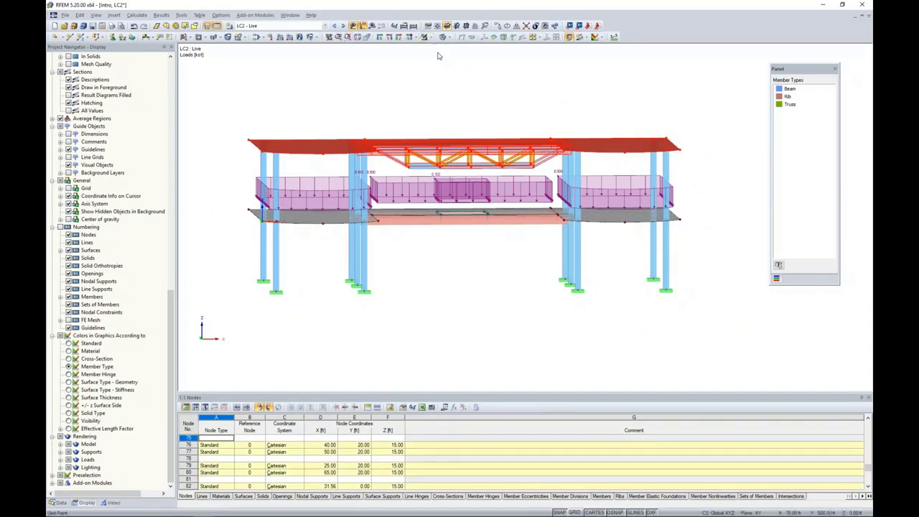
{"action": "left_click", "coordinate": [430, 38]}
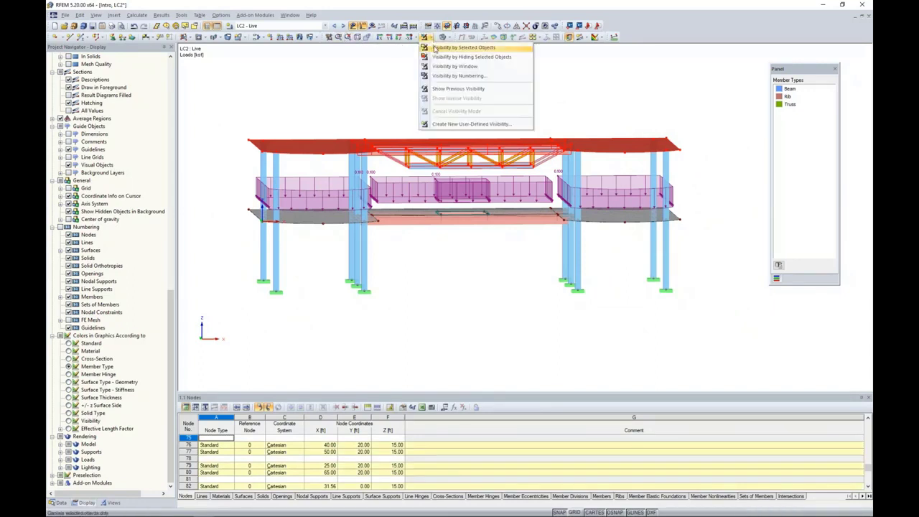
{"action": "left_click", "coordinate": [434, 49]}
{"action": "middle_click_drag", "start_coordinate": [431, 92], "coordinate": [359, 145], "text": "ctrl"}
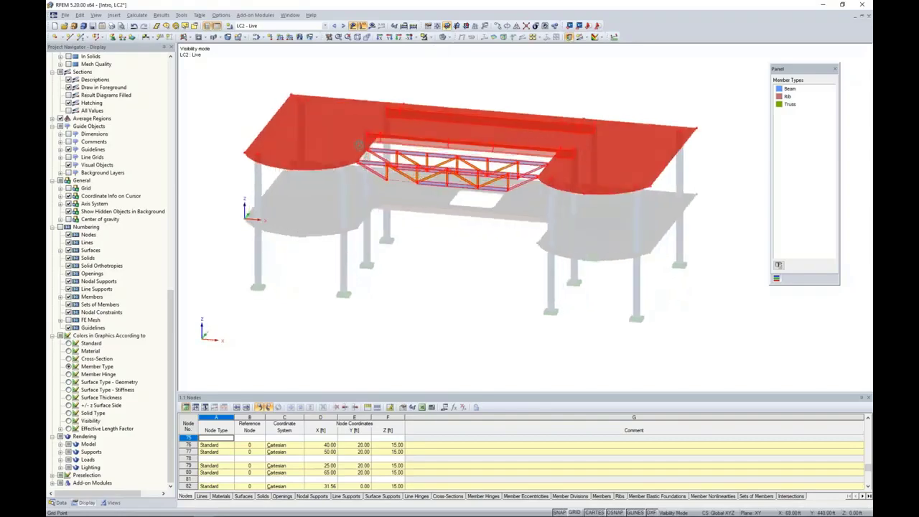
Step: Turn on the grid, set the work plane origin at the roof slab's back corner node, and clear the selection
{"action": "left_click", "coordinate": [574, 513]}
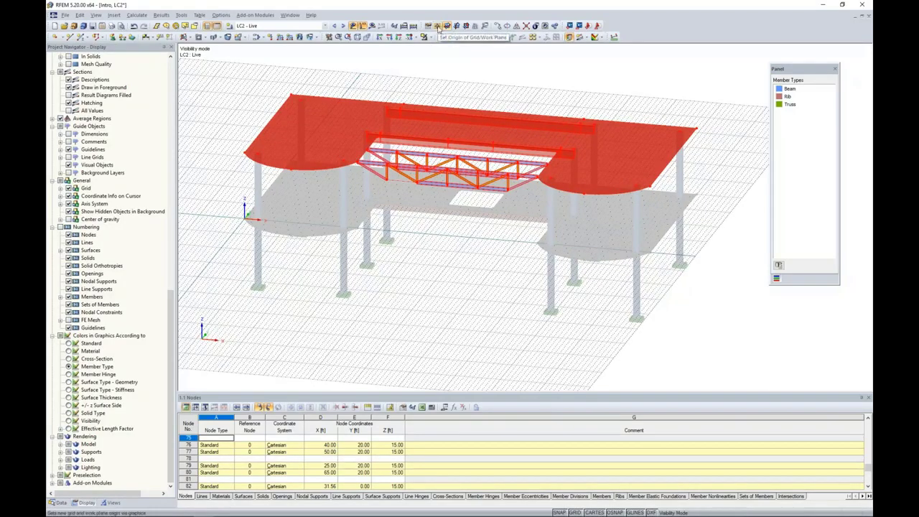
{"action": "left_click", "coordinate": [438, 28]}
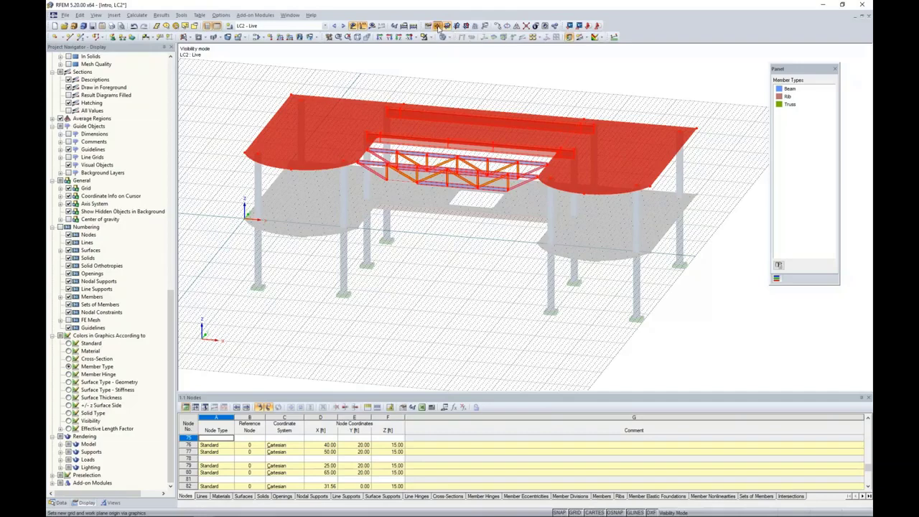
{"action": "left_click", "coordinate": [292, 92]}
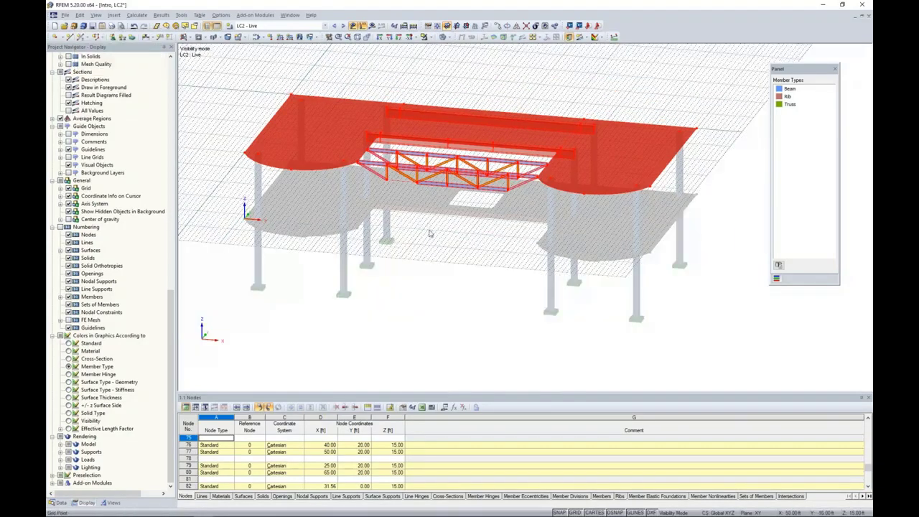
{"action": "middle_click_drag", "start_coordinate": [433, 237], "coordinate": [356, 234], "text": "ctrl"}
{"action": "right_click", "coordinate": [339, 247]}
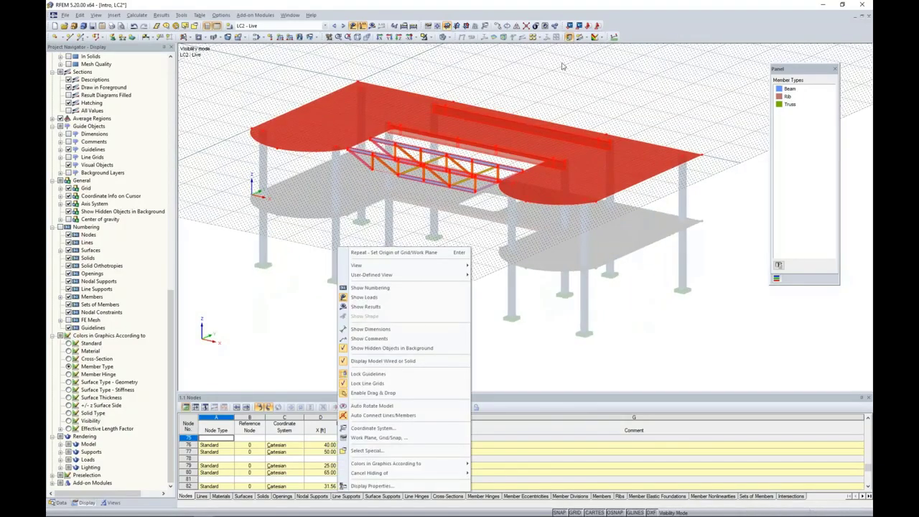
{"action": "left_click", "coordinate": [592, 84]}
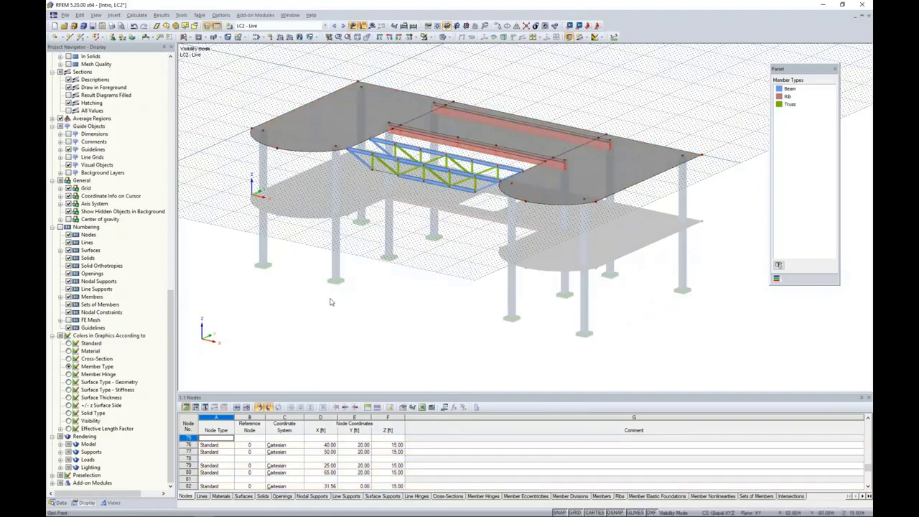
Step: Start a new free rectangular load and assign it to the three roof slabs, surfaces 5-7
{"action": "middle_click_drag", "start_coordinate": [376, 235], "coordinate": [403, 322]}
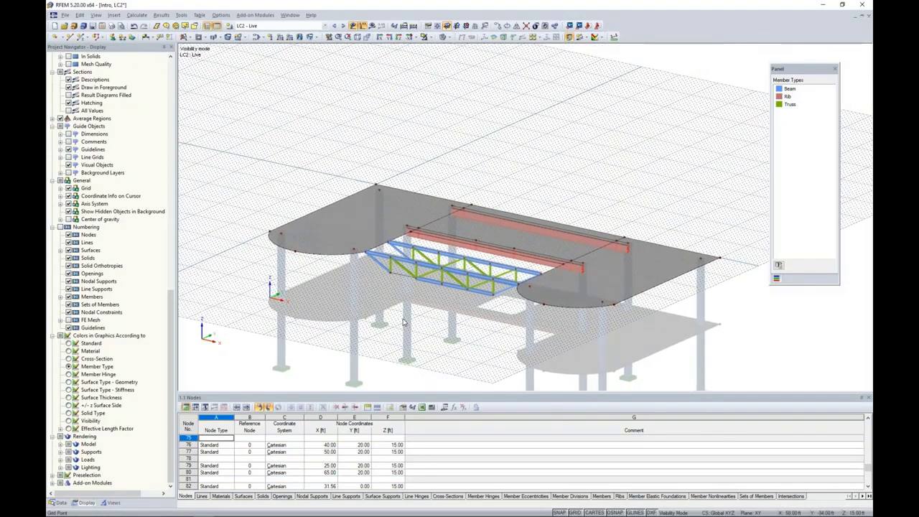
{"action": "left_click", "coordinate": [316, 37]}
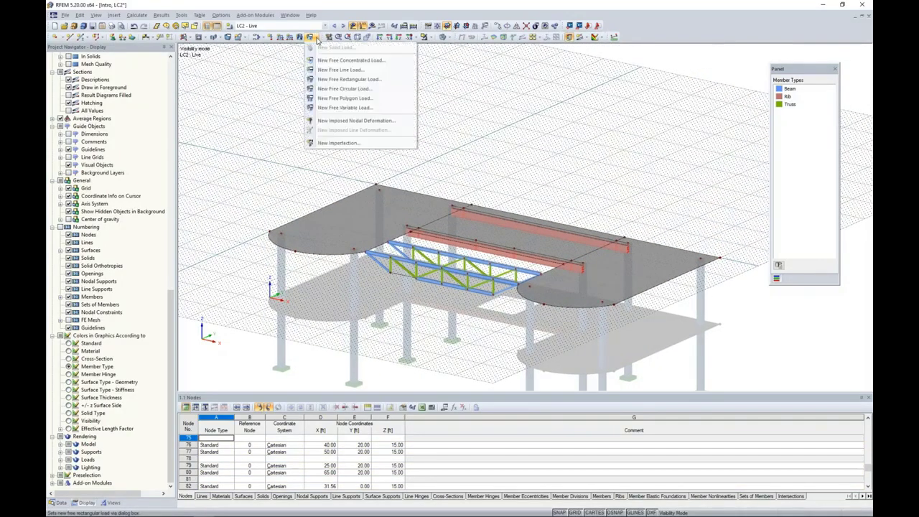
{"action": "left_click", "coordinate": [348, 81]}
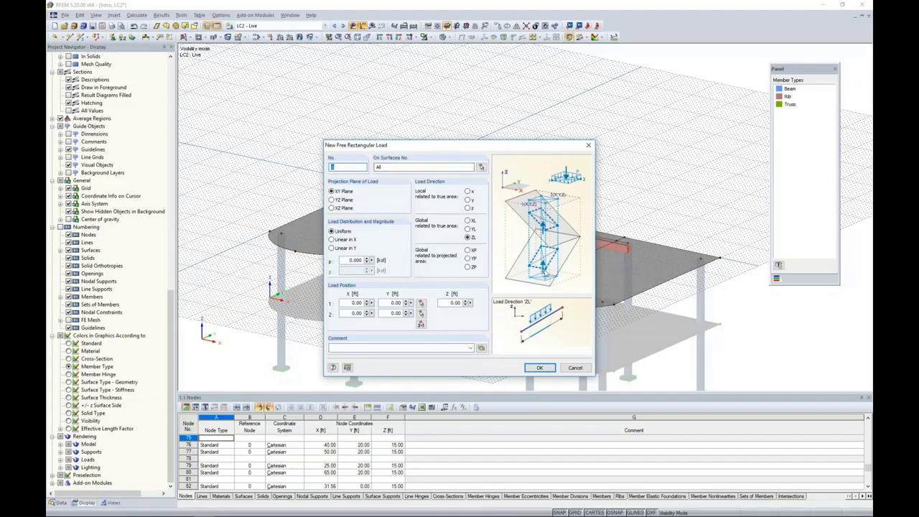
{"action": "left_click_drag", "start_coordinate": [509, 145], "coordinate": [495, 101]}
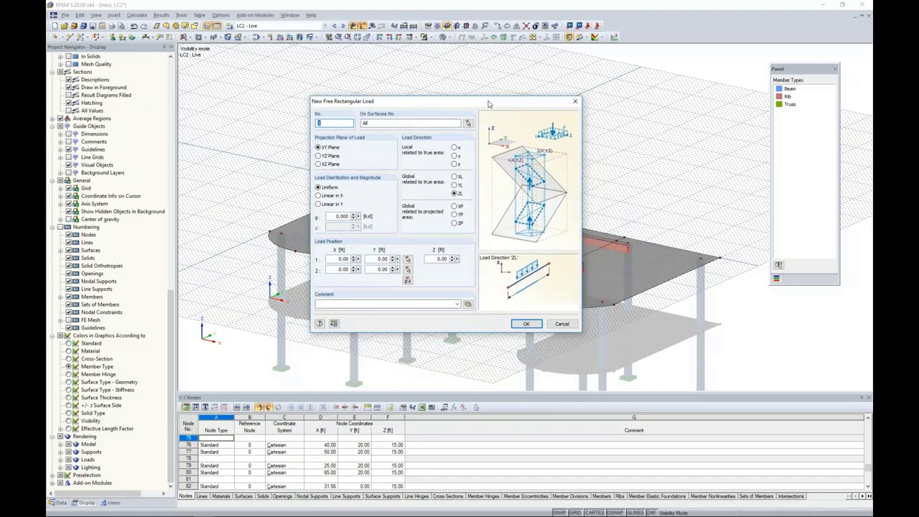
{"action": "left_click", "coordinate": [467, 123]}
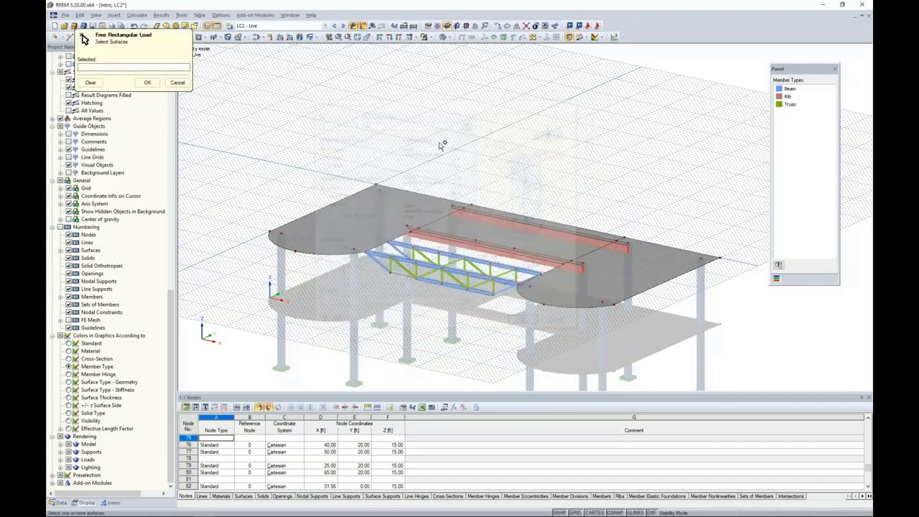
{"action": "left_click", "coordinate": [362, 229]}
{"action": "left_click", "coordinate": [519, 243]}
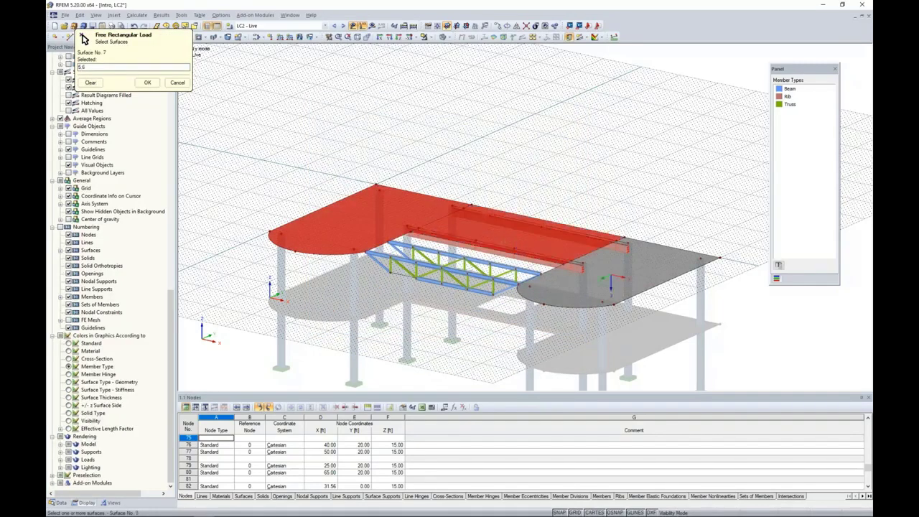
{"action": "left_click", "coordinate": [147, 82]}
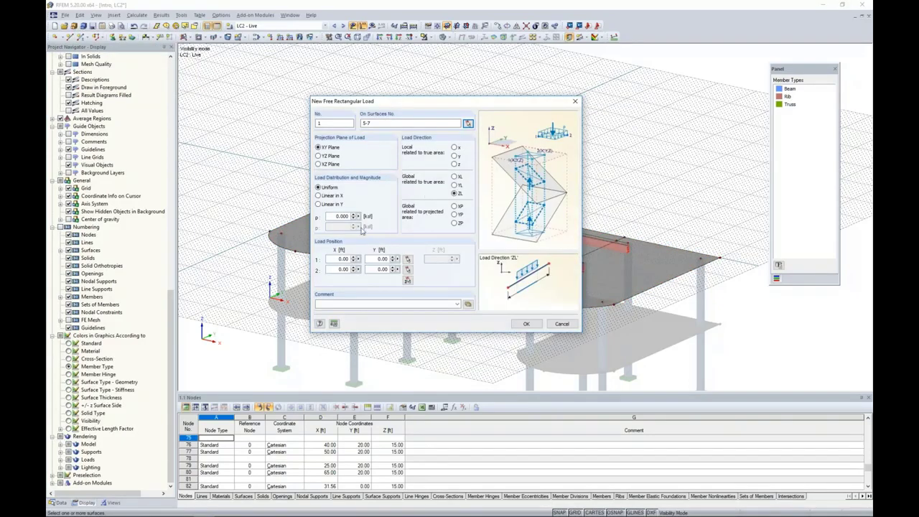
Step: Create the uniform ZL free rectangular load of -0.020 ksf on the roof slabs, spanning about X 3, Y 37 ft to X 87, Y 18 ft
{"action": "left_click", "coordinate": [336, 216]}
{"action": "type", "text": "-0.0"}
{"action": "left_click", "coordinate": [407, 280]}
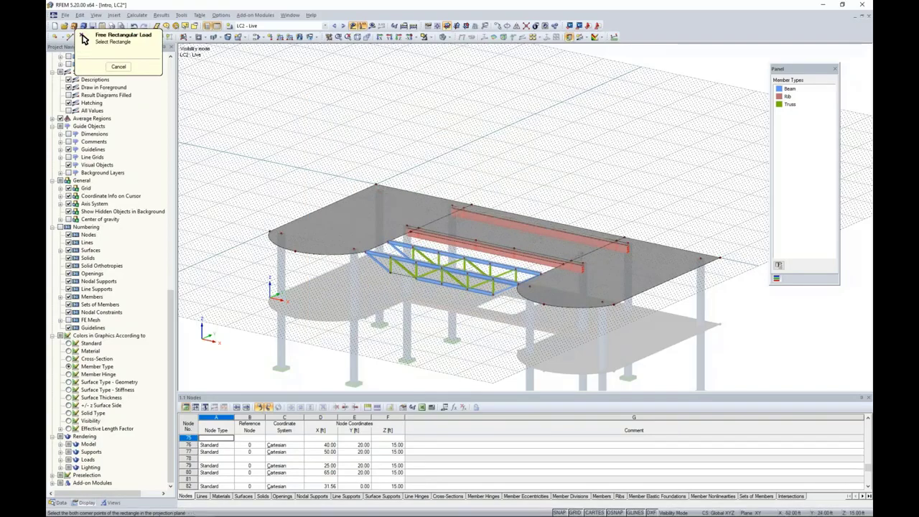
{"action": "left_click", "coordinate": [651, 280]}
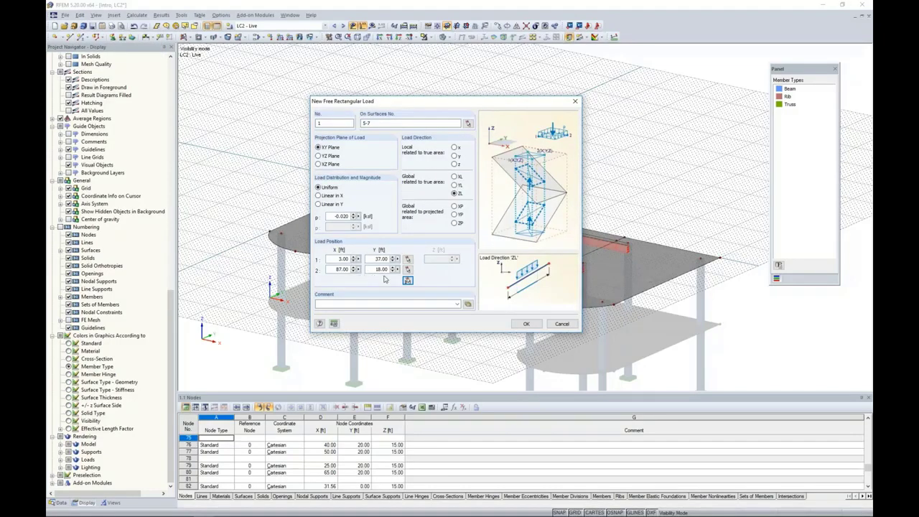
{"action": "left_click", "coordinate": [525, 323]}
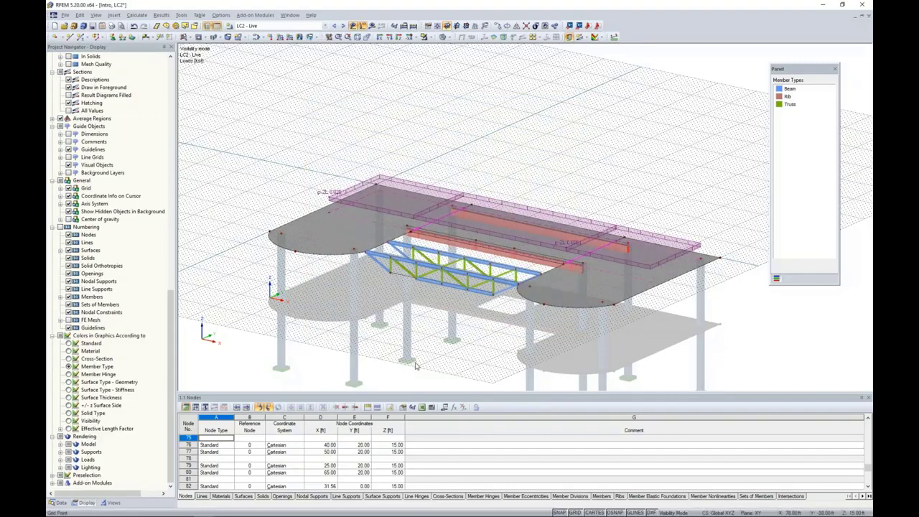
Step: Turn off the work plane grid and cancel visibility mode to show the complete building model
{"action": "middle_click_drag", "start_coordinate": [429, 337], "coordinate": [480, 261], "text": "ctrl"}
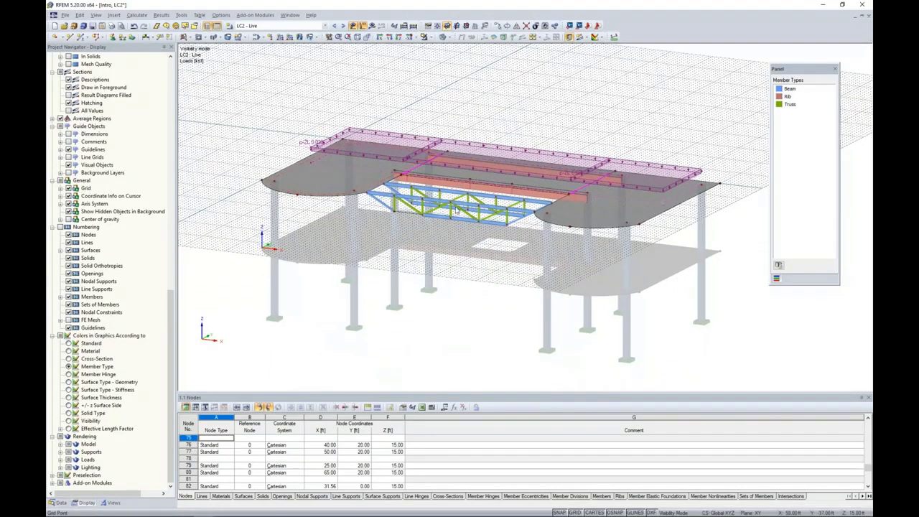
{"action": "scroll", "coordinate": [380, 202], "scroll_direction": "up", "scroll_amount": 1}
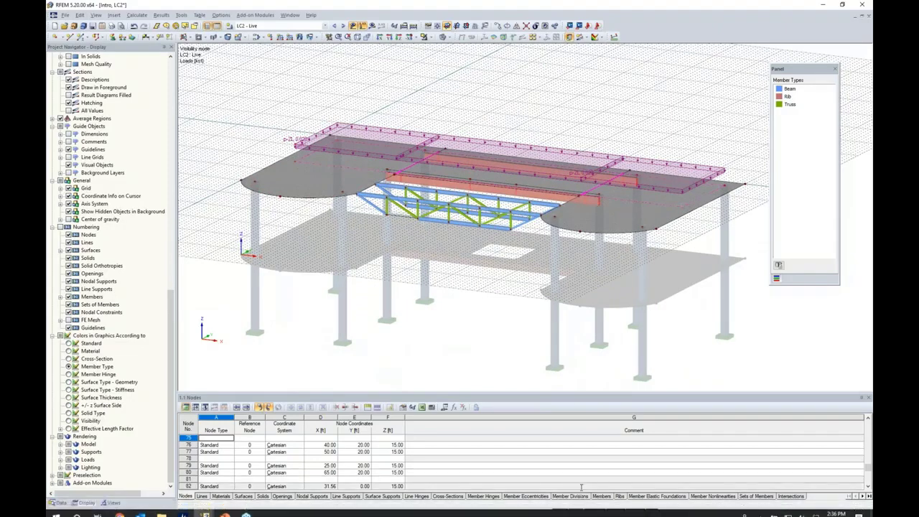
{"action": "left_click", "coordinate": [575, 512]}
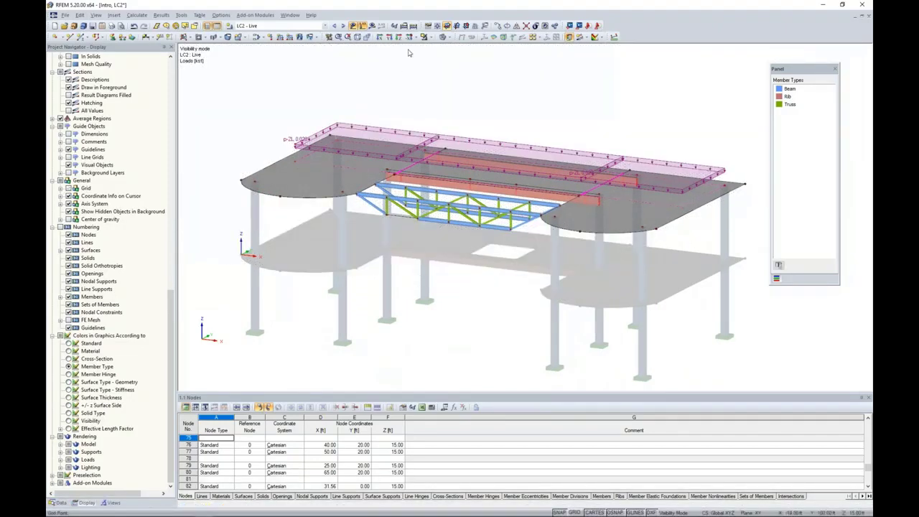
{"action": "left_click", "coordinate": [429, 36]}
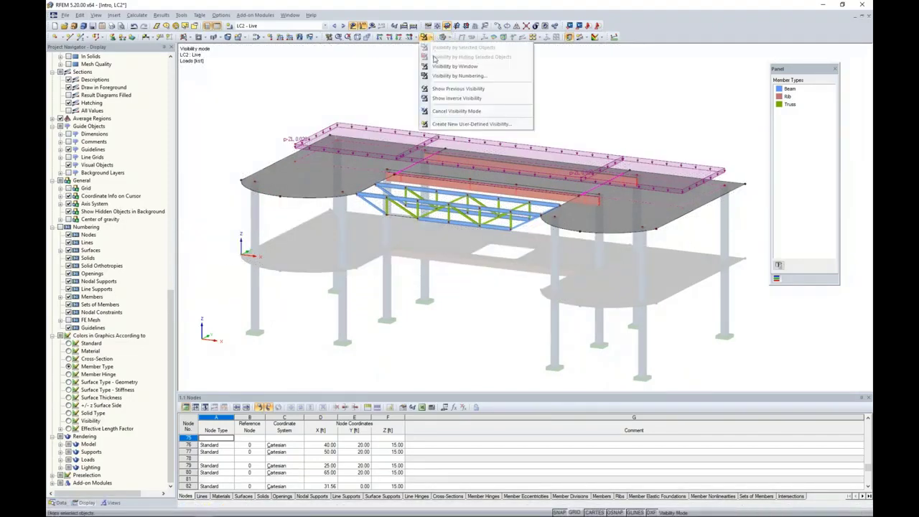
{"action": "left_click", "coordinate": [435, 112]}
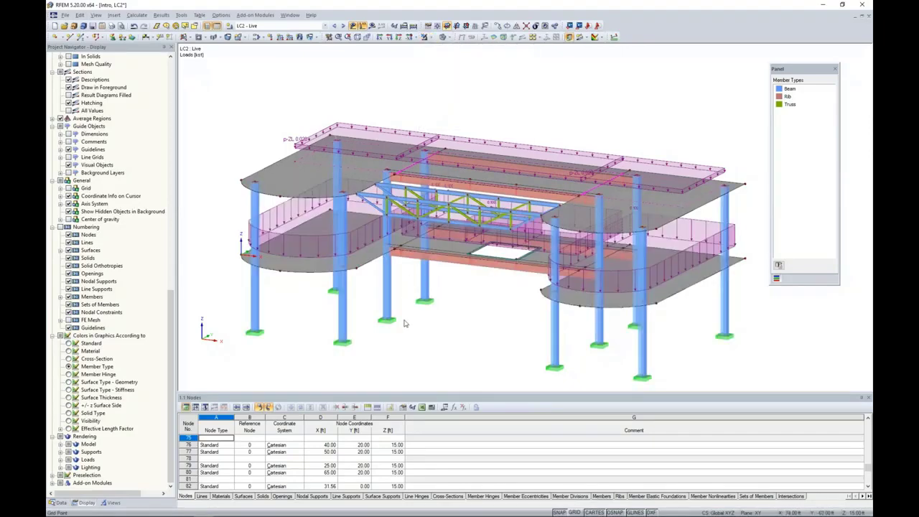
Step: Switch the active load case to LC3 - Wind
{"action": "middle_click_drag", "start_coordinate": [411, 287], "coordinate": [610, 309], "text": "ctrl"}
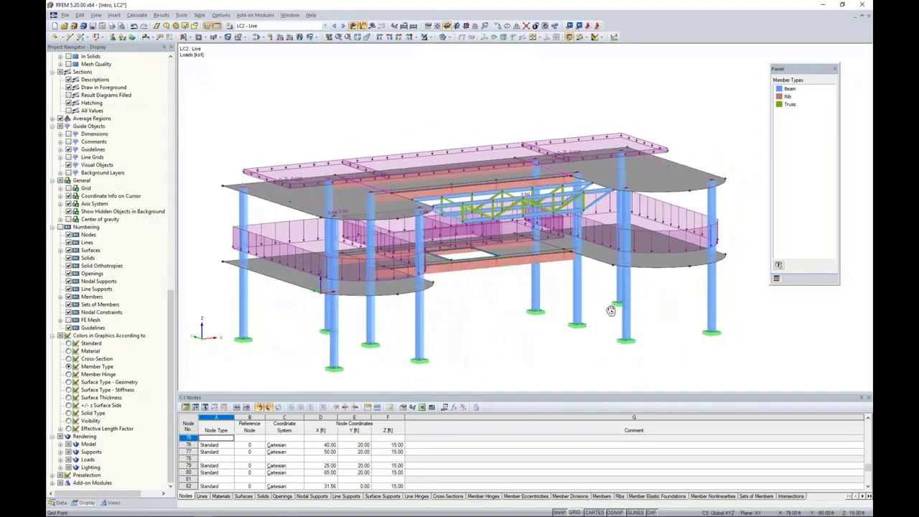
{"action": "scroll", "coordinate": [420, 211], "scroll_direction": "up", "scroll_amount": 3}
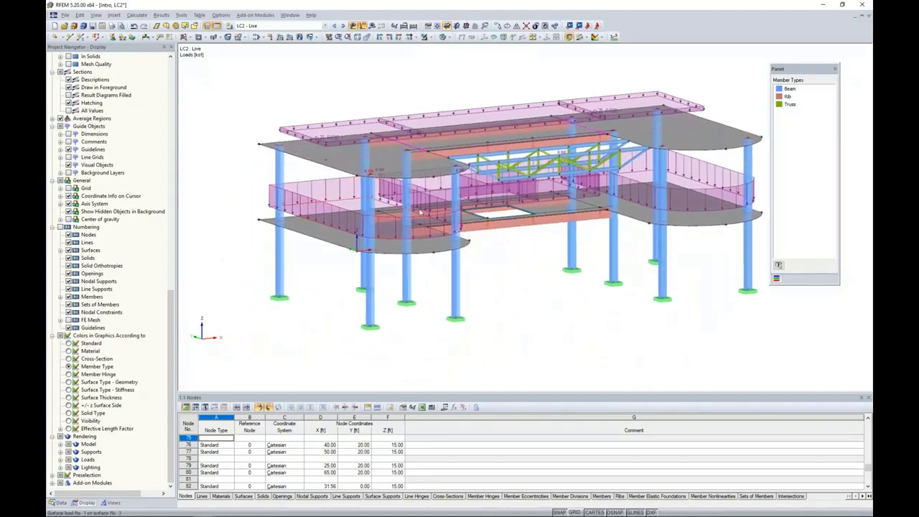
{"action": "left_click", "coordinate": [343, 25]}
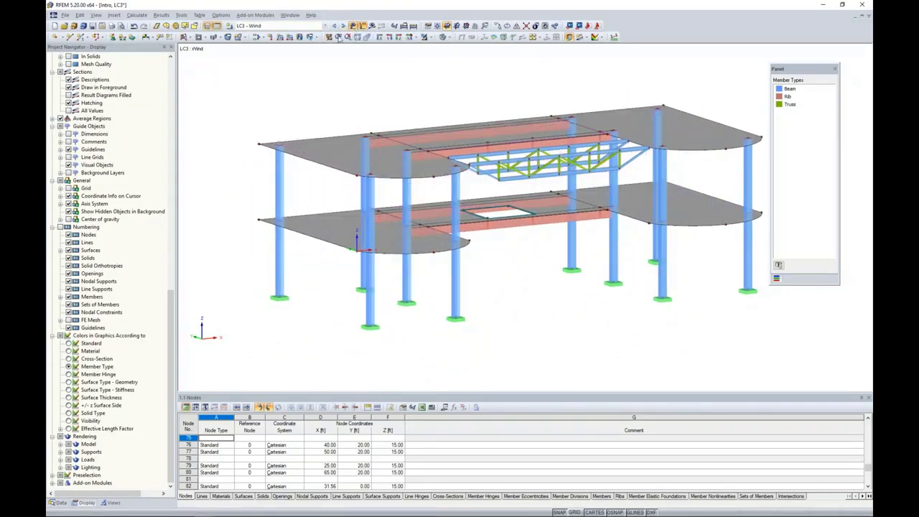
Step: Review the wind load generator for vertical walls with roof according to ASCE/SEI 7-16, and close it without generating loads
{"action": "left_click", "coordinate": [183, 16]}
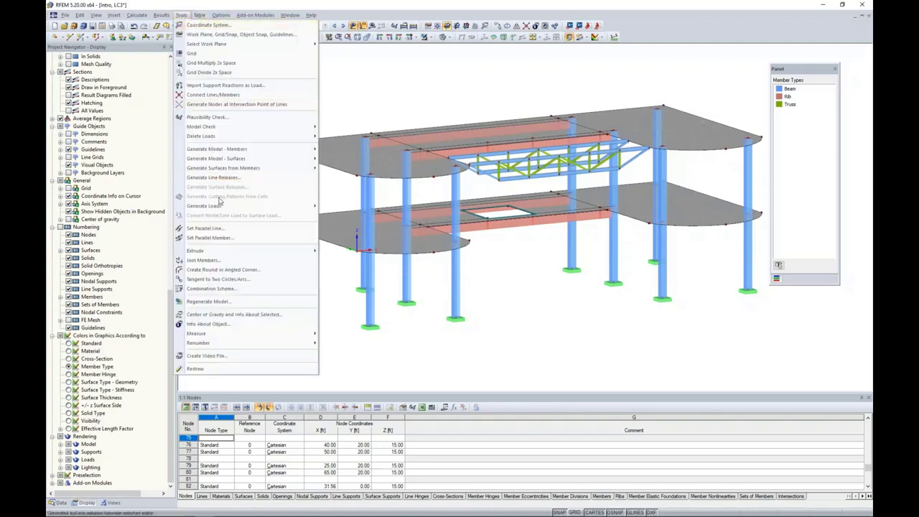
{"action": "mouse_move", "coordinate": [220, 209]}
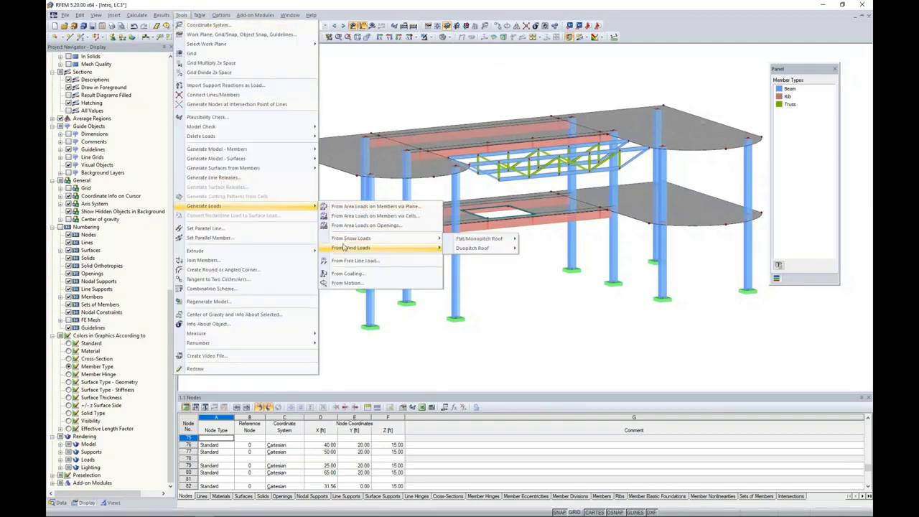
{"action": "mouse_move", "coordinate": [364, 249]}
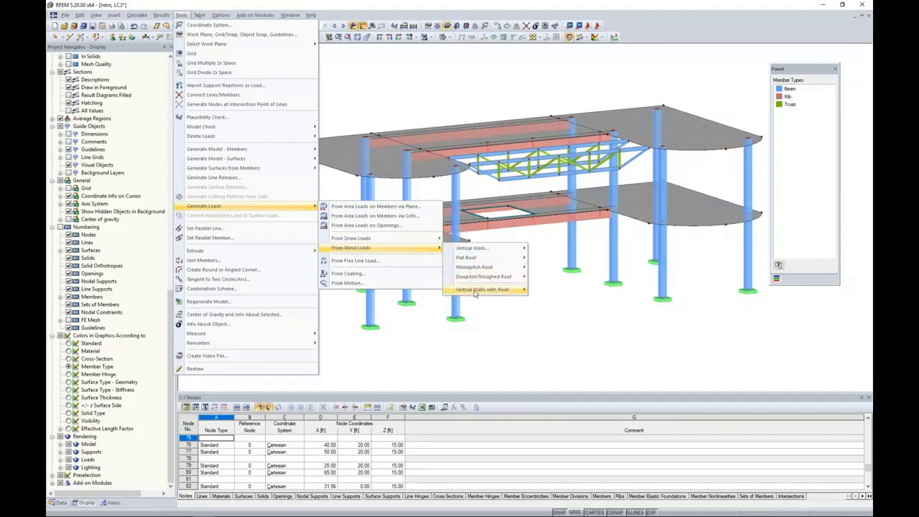
{"action": "mouse_move", "coordinate": [478, 290]}
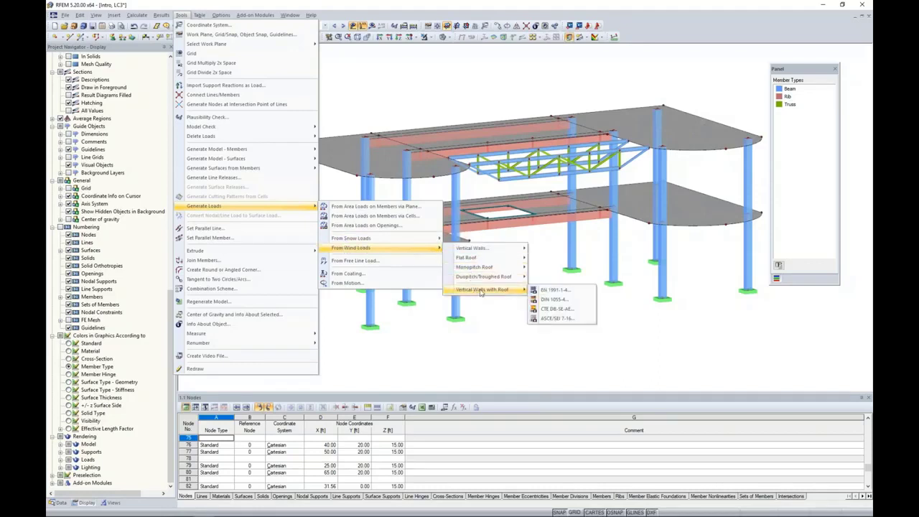
{"action": "left_click", "coordinate": [551, 319]}
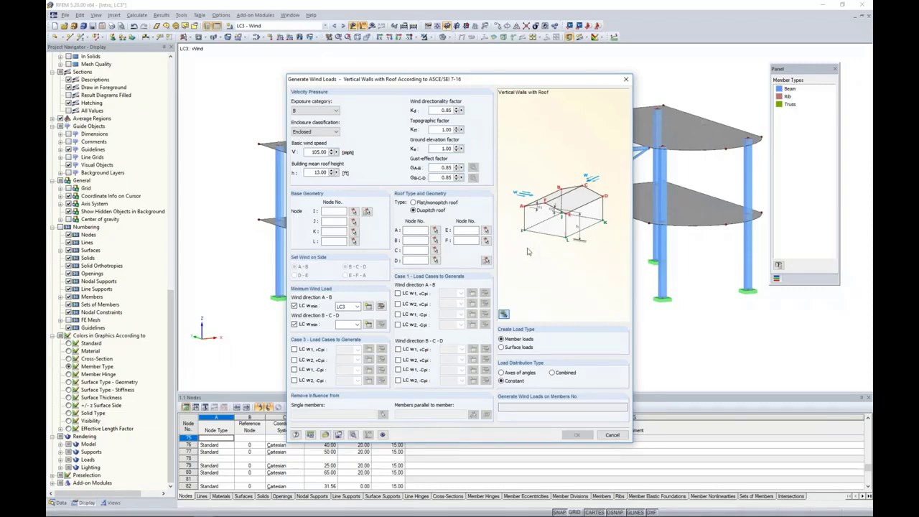
{"action": "left_click", "coordinate": [612, 436]}
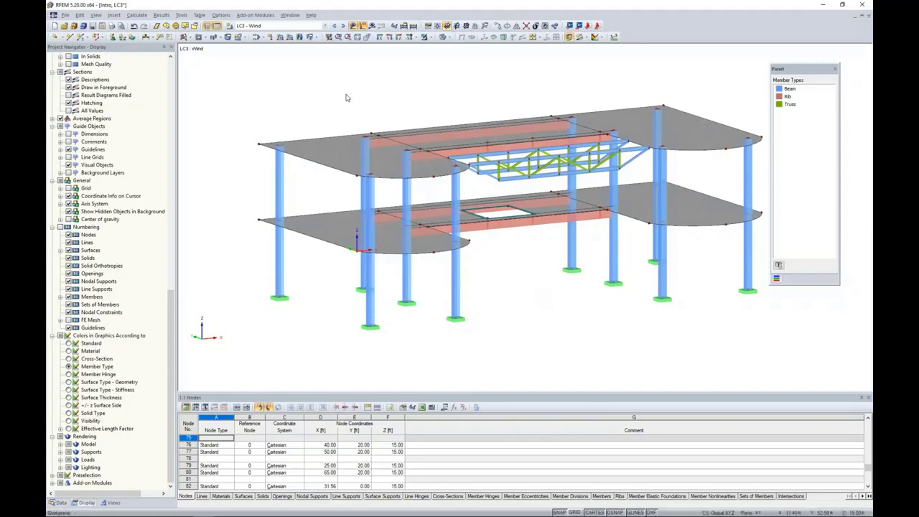
Step: Define a new uniform line load of 0.2 kip/ft in global projected direction XP
{"action": "left_click", "coordinate": [290, 38]}
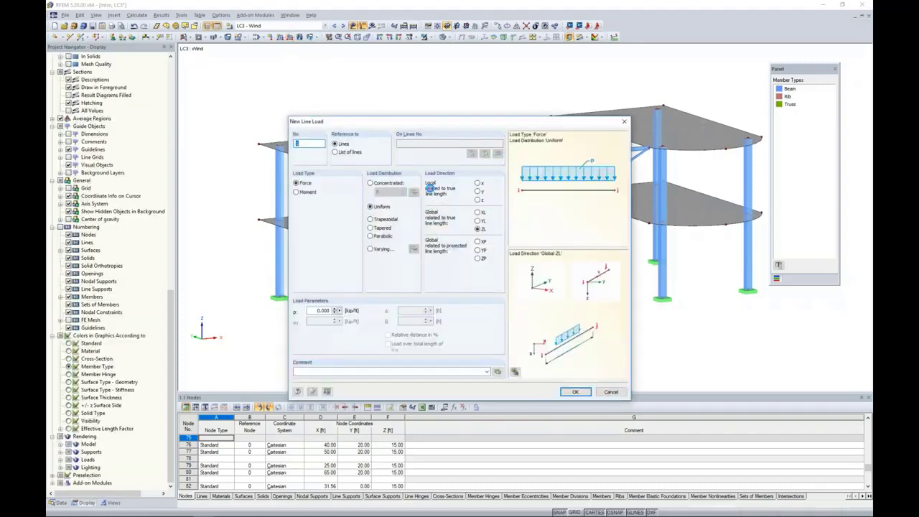
{"action": "left_click", "coordinate": [478, 242]}
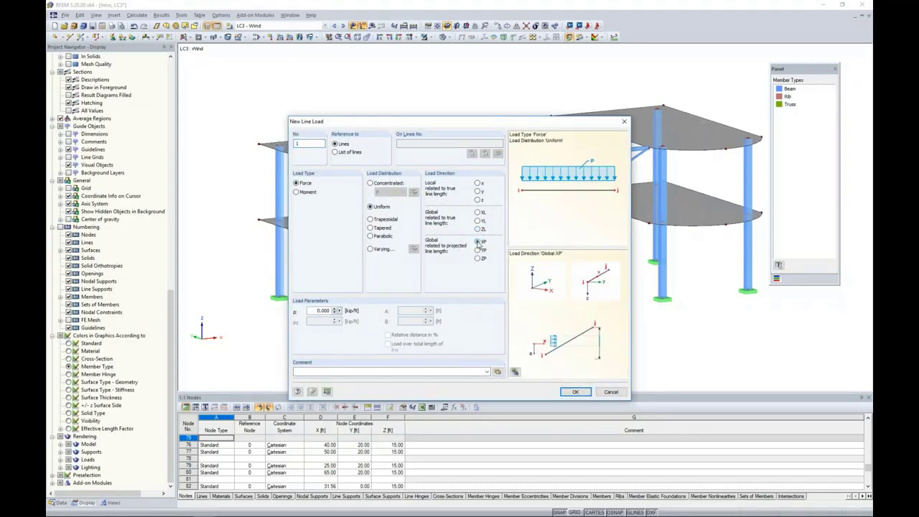
{"action": "double_click", "coordinate": [316, 310]}
{"action": "type", "text": "0.2"}
{"action": "left_click", "coordinate": [561, 392]}
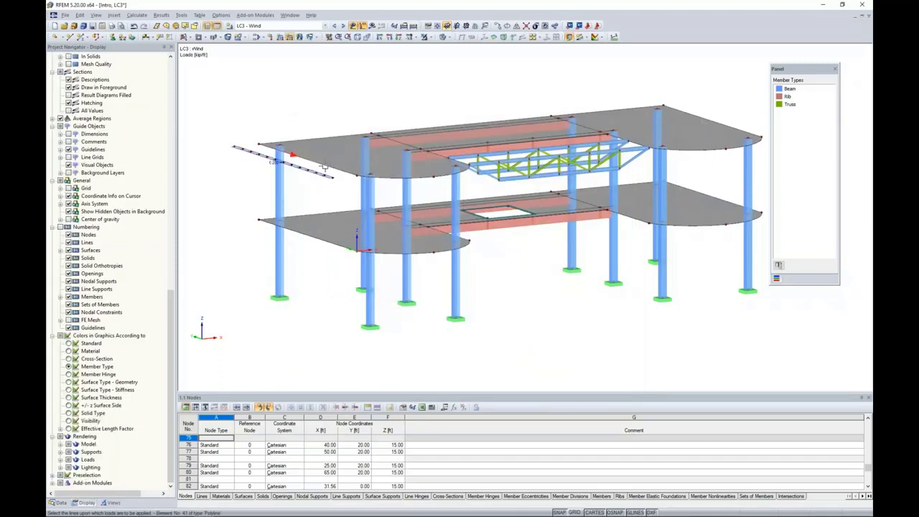
Step: Apply the wind line load to the straight transverse slab edges at both floor levels, including the outer ends and inner recess edges
{"action": "left_click", "coordinate": [359, 180]}
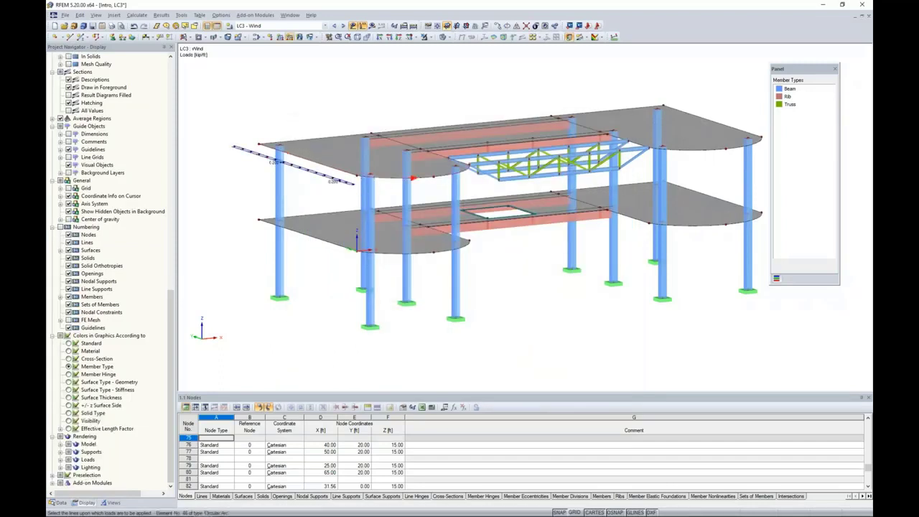
{"action": "left_click", "coordinate": [363, 254]}
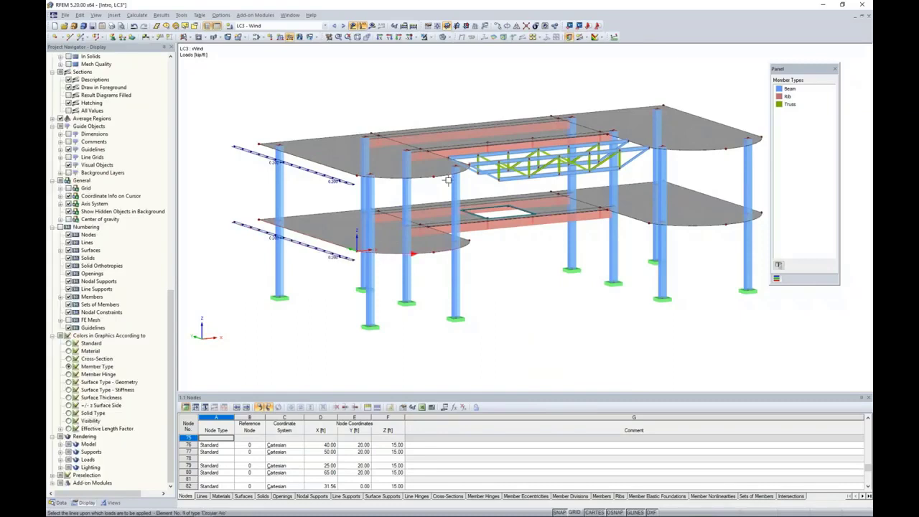
{"action": "left_click", "coordinate": [444, 157]}
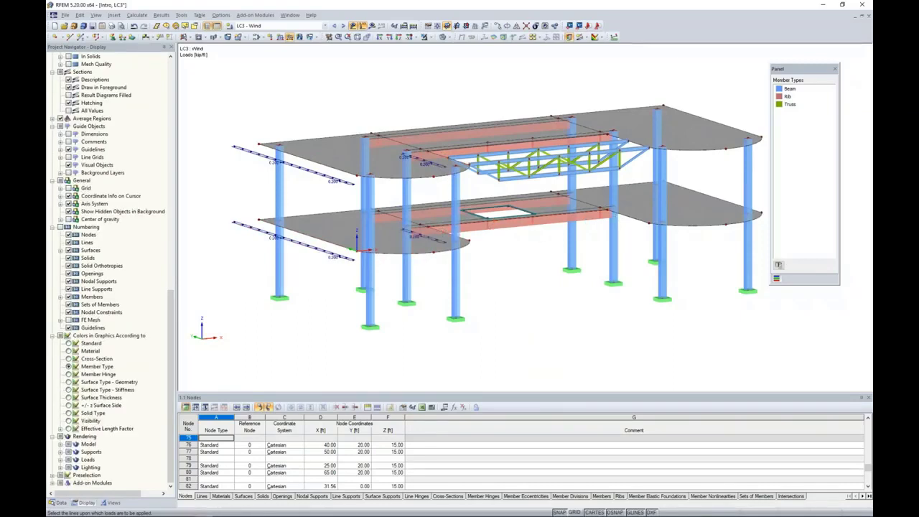
{"action": "left_click", "coordinate": [616, 219]}
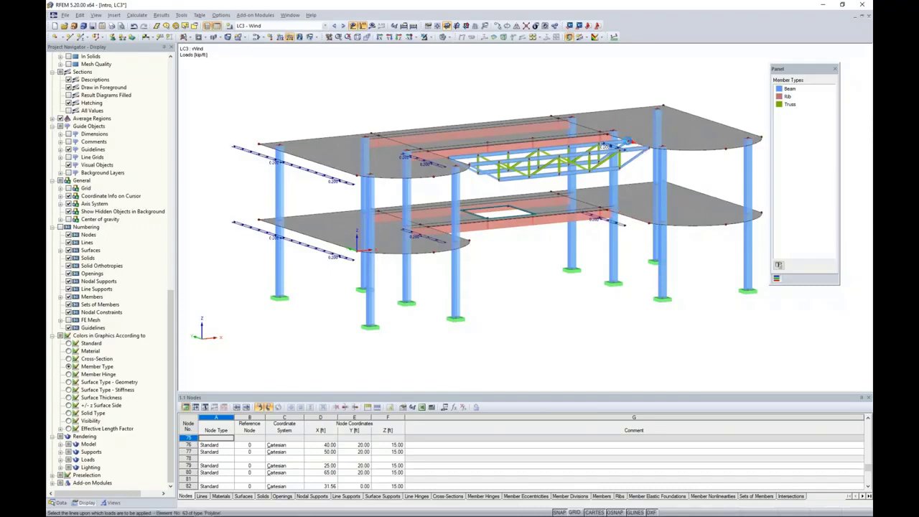
{"action": "left_click", "coordinate": [611, 136]}
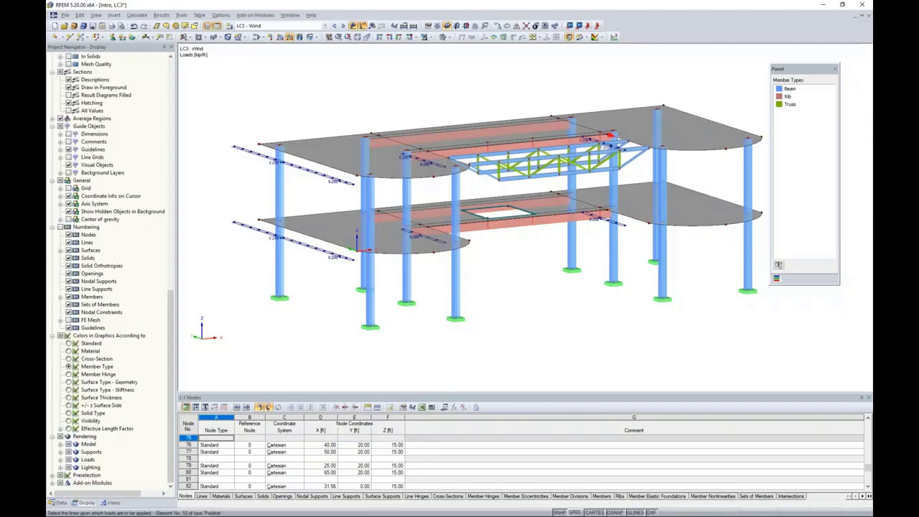
{"action": "left_click", "coordinate": [718, 128]}
{"action": "left_click", "coordinate": [723, 202]}
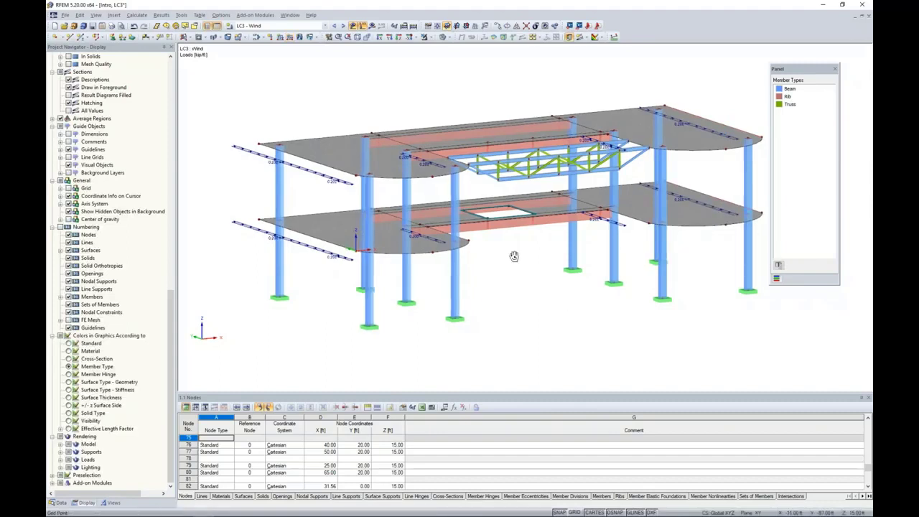
Step: Go through load combinations CO1 to CO5 and inspect the factored dead, live and wind loads on the model
{"action": "mouse_move", "coordinate": [513, 256]}
{"action": "middle_mouse_down", "text": "ctrl"}
{"action": "mouse_move", "coordinate": [496, 275]}
{"action": "mouse_move", "coordinate": [498, 259]}
{"action": "middle_mouse_up", "text": "ctrl"}
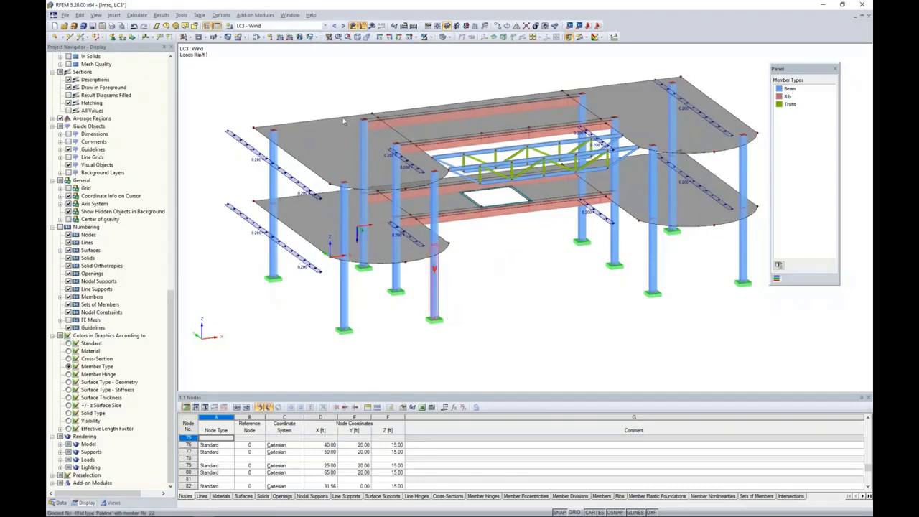
{"action": "left_click", "coordinate": [343, 26]}
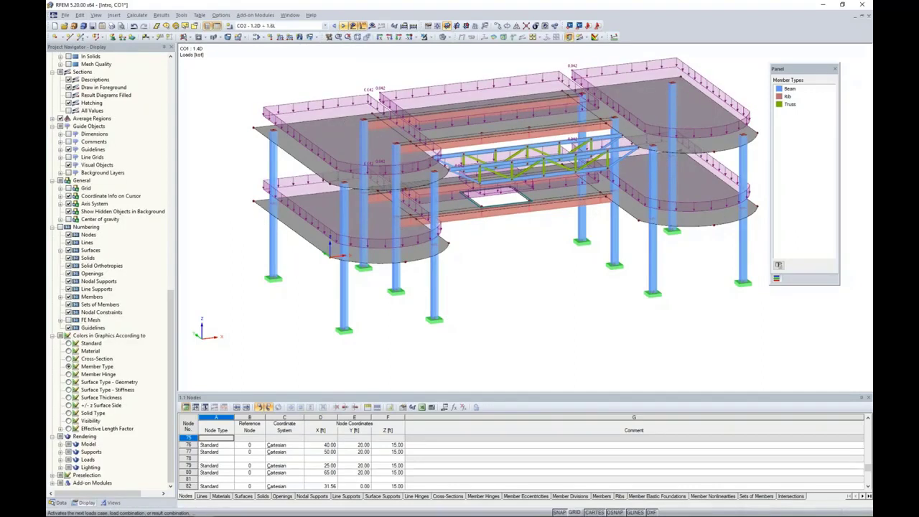
{"action": "left_click", "coordinate": [342, 26]}
{"action": "left_click", "coordinate": [343, 25]}
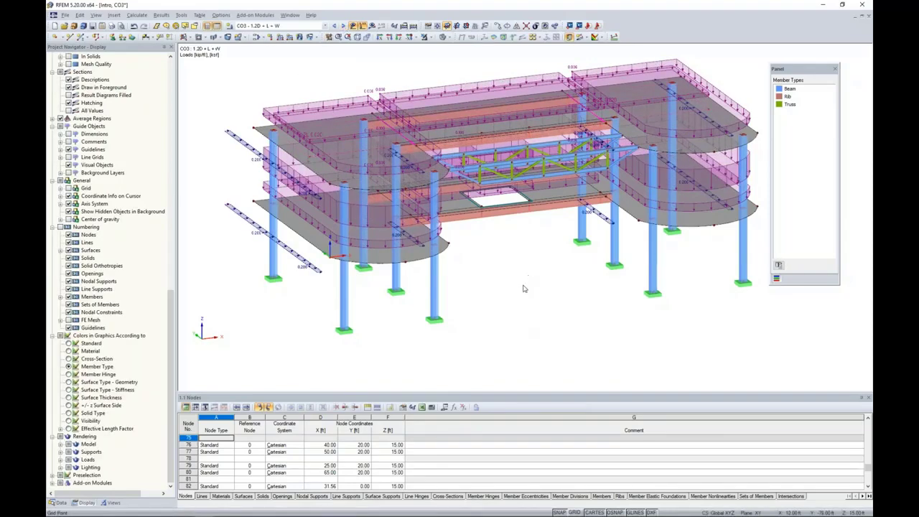
{"action": "middle_click_drag", "start_coordinate": [523, 288], "coordinate": [495, 240], "text": "ctrl"}
{"action": "left_click", "coordinate": [345, 26]}
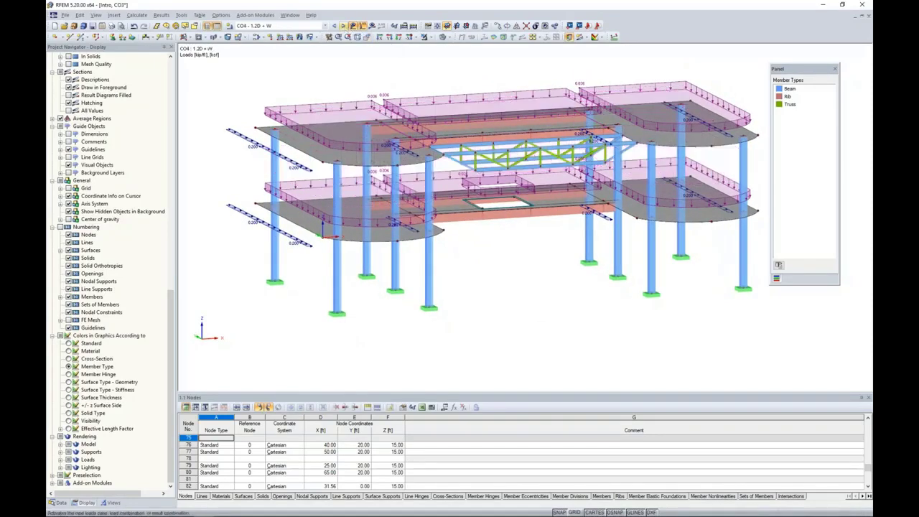
{"action": "left_click", "coordinate": [344, 26]}
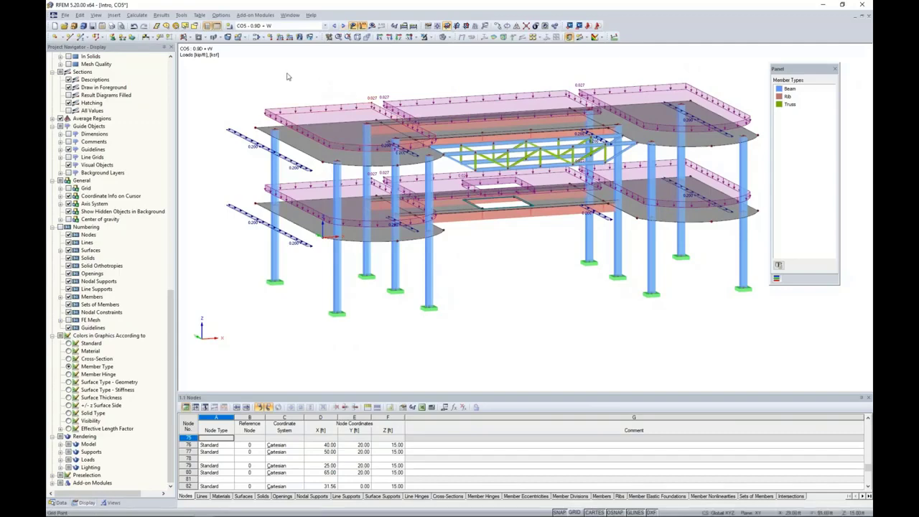
Step: Run the calculation and hide the loads on the global deformation plot of CO5
{"action": "left_click", "coordinate": [136, 15]}
{"action": "left_click", "coordinate": [273, 81]}
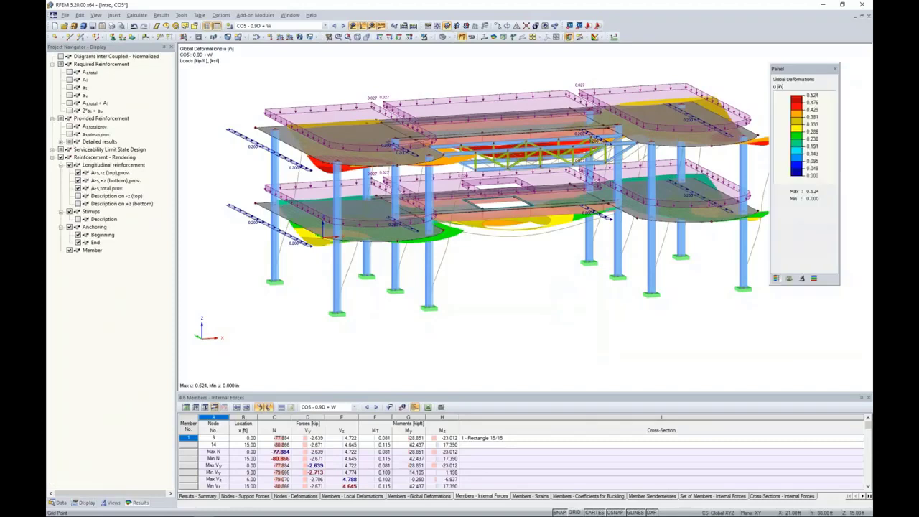
{"action": "left_click", "coordinate": [362, 26]}
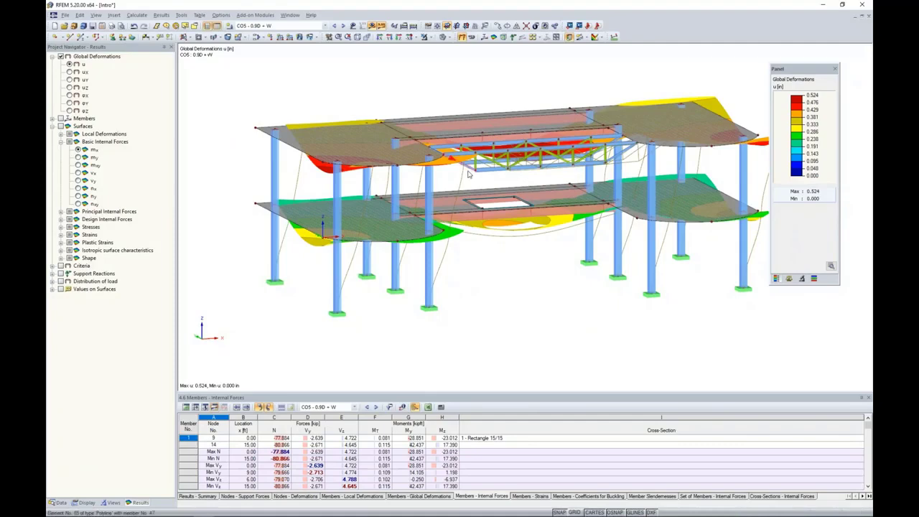
Step: Display the member deformations as coloured cross-sections and turn on the smooth colour transition for the result scale
{"action": "left_click", "coordinate": [85, 503]}
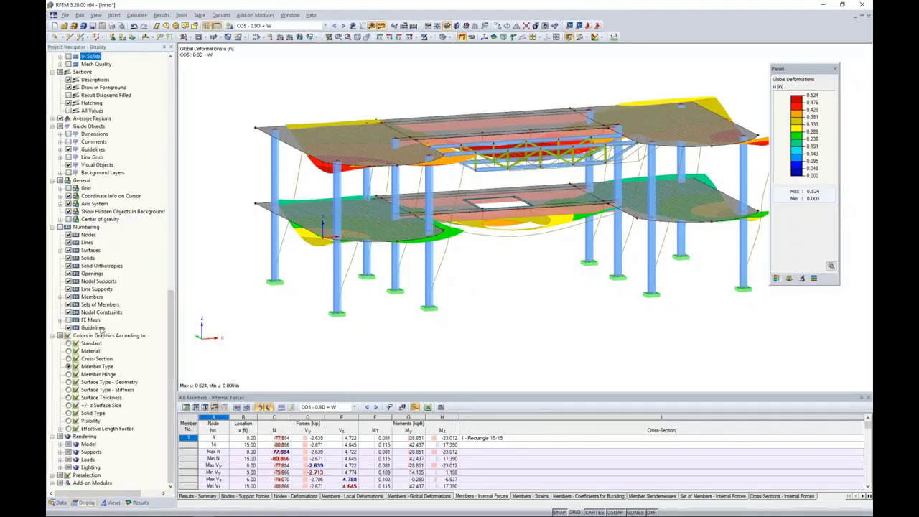
{"action": "scroll", "coordinate": [102, 227], "scroll_direction": "up", "scroll_amount": 11}
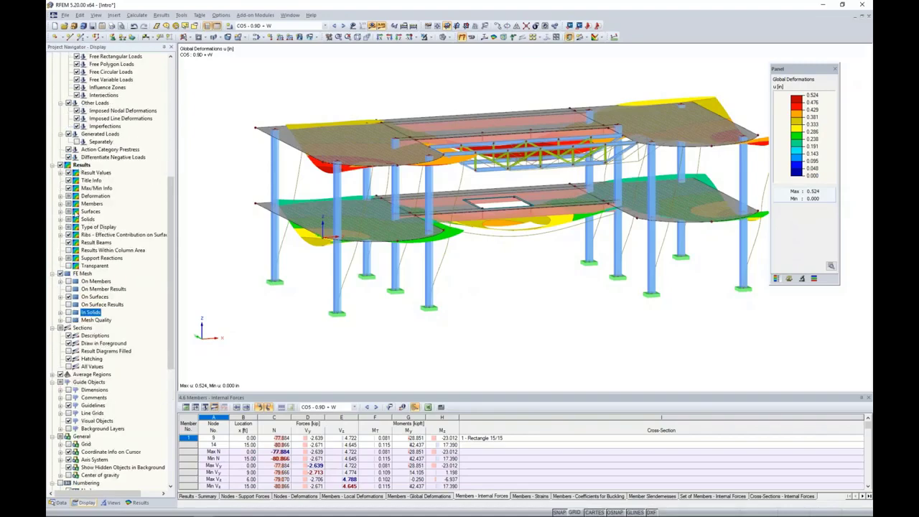
{"action": "left_click", "coordinate": [61, 196]}
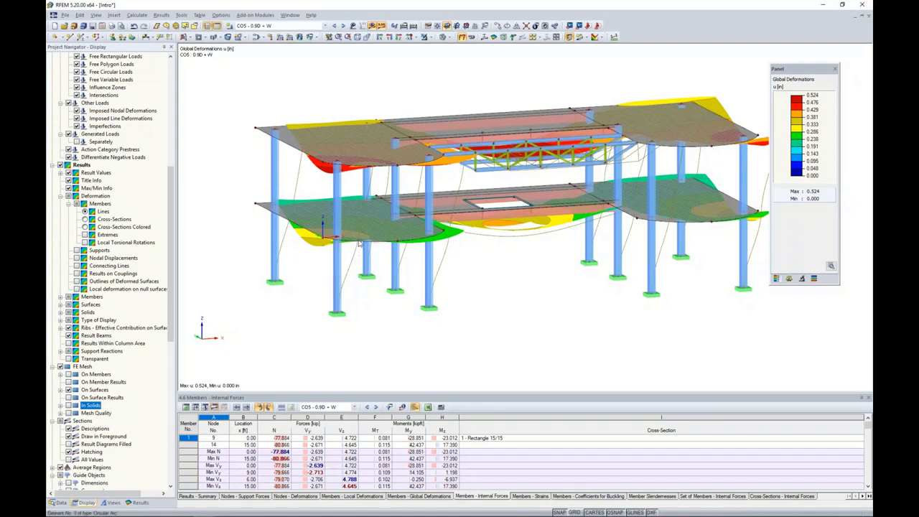
{"action": "left_click", "coordinate": [84, 227]}
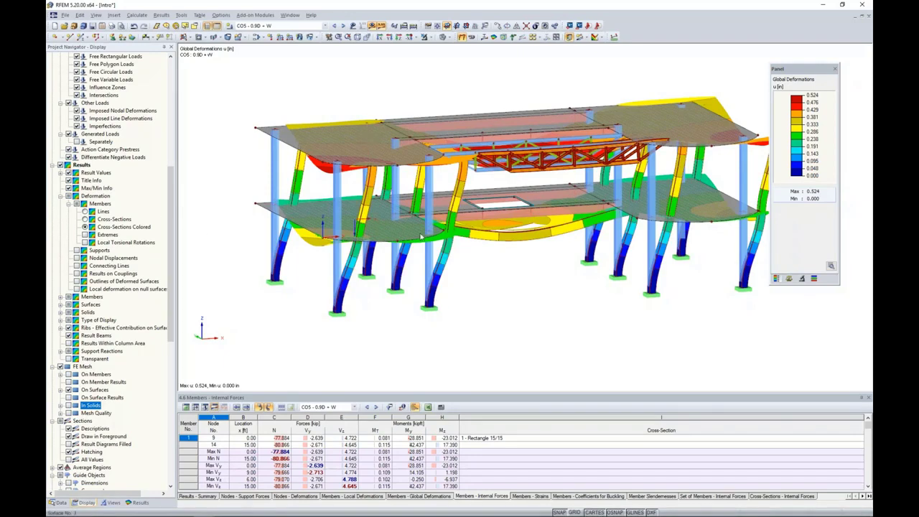
{"action": "left_click", "coordinate": [831, 266]}
{"action": "left_click", "coordinate": [776, 367]}
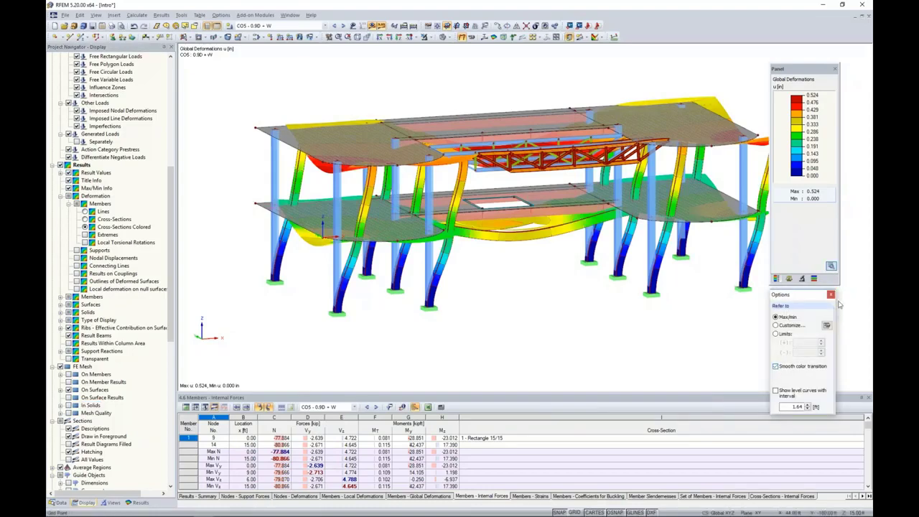
Step: Advance through CO6 to the CO7 global deformations and reduce the deformation display factor to 25
{"action": "left_click", "coordinate": [343, 25]}
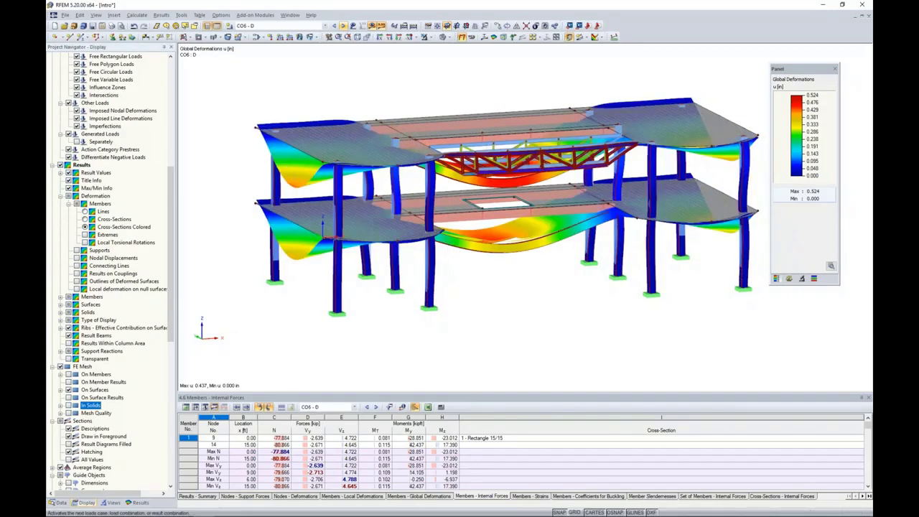
{"action": "left_click", "coordinate": [343, 25]}
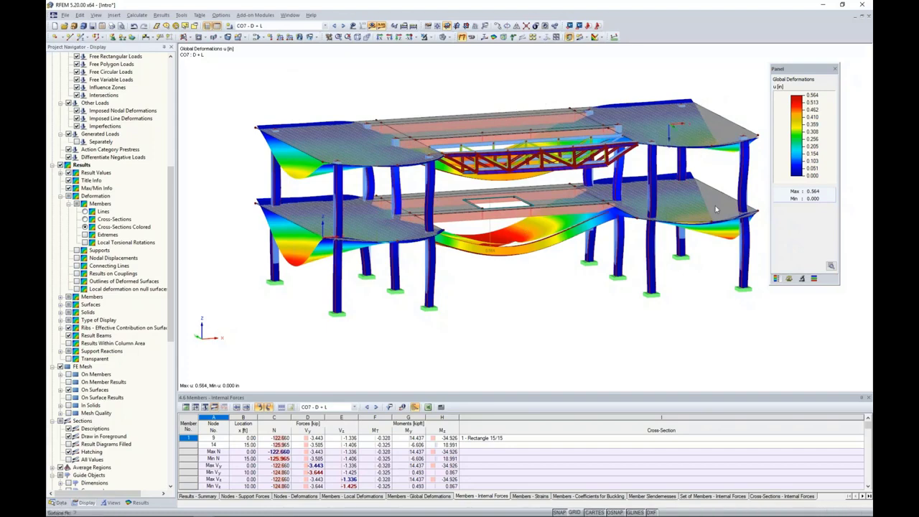
{"action": "left_click", "coordinate": [789, 279]}
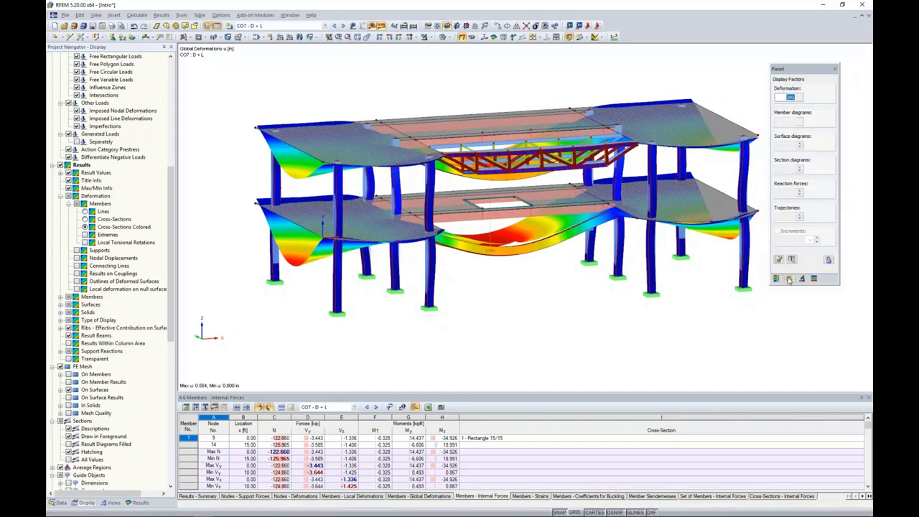
{"action": "left_click", "coordinate": [800, 99]}
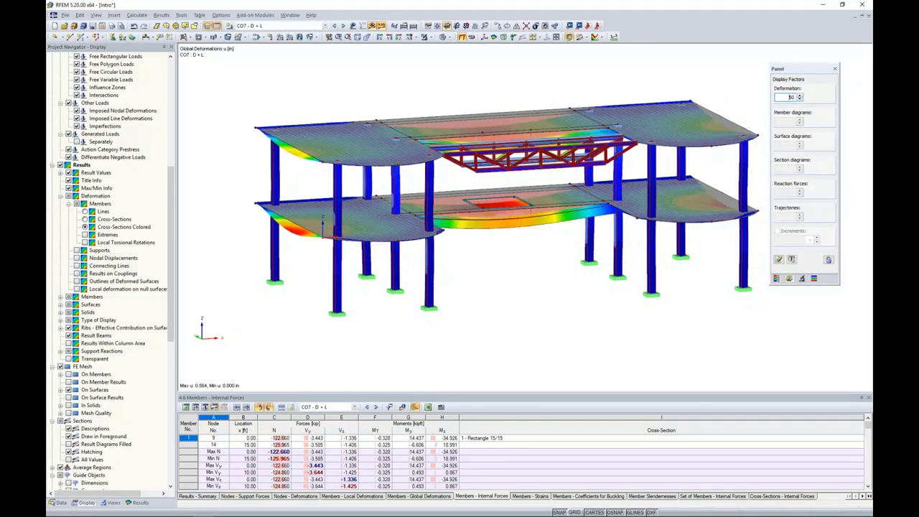
{"action": "left_click", "coordinate": [800, 99]}
{"action": "middle_click_drag", "start_coordinate": [486, 260], "coordinate": [494, 281], "text": "ctrl"}
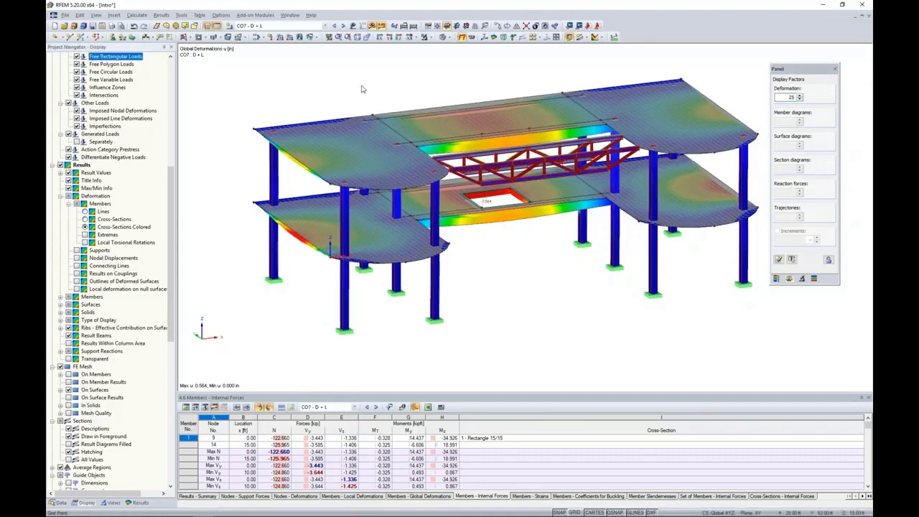
Step: Switch to CO8 and display the member bending moments My instead of the global deformations, inspecting the lower floor beams
{"action": "left_click", "coordinate": [343, 26]}
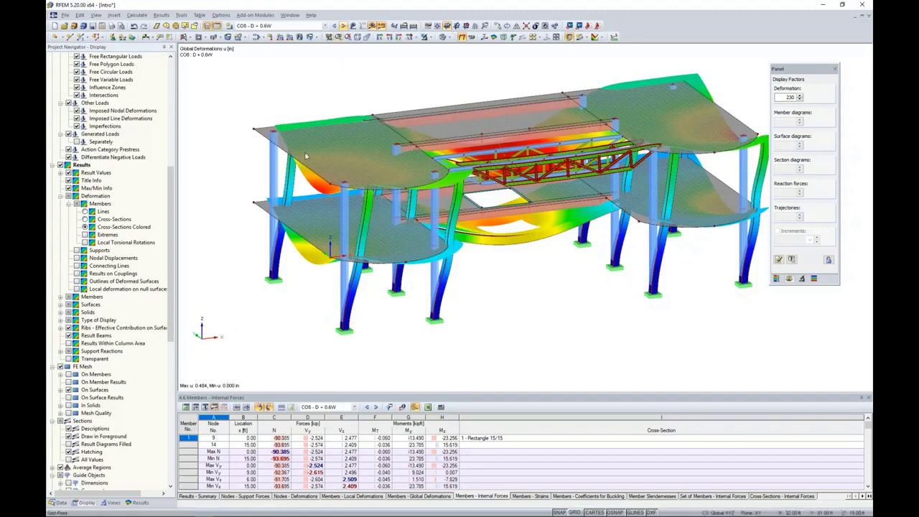
{"action": "left_click", "coordinate": [138, 503]}
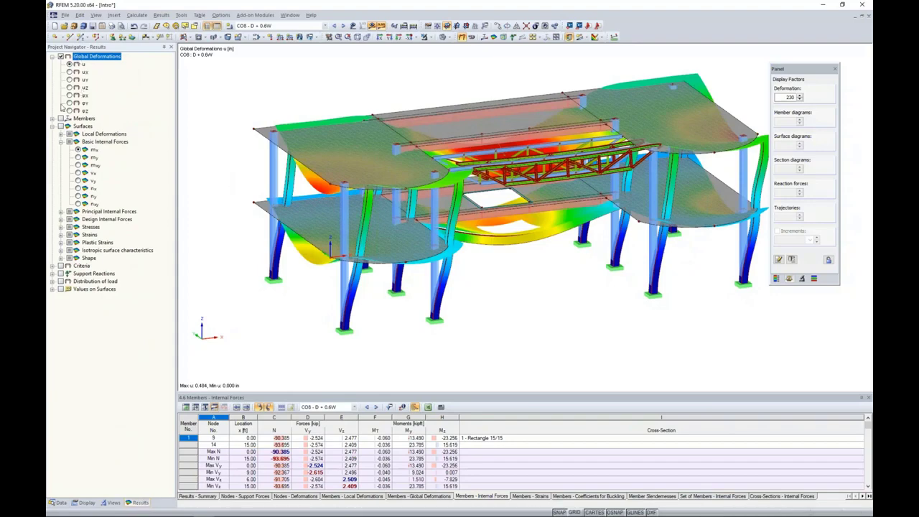
{"action": "left_click", "coordinate": [53, 118]}
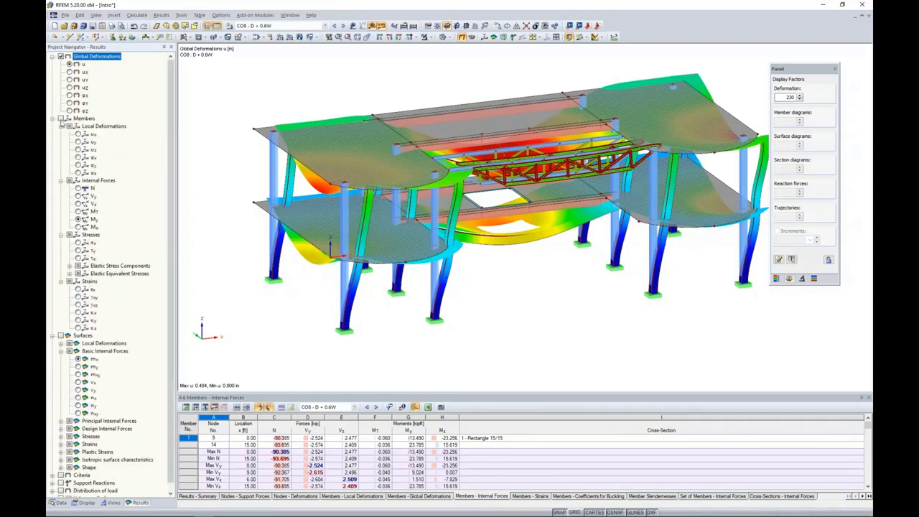
{"action": "left_click", "coordinate": [61, 120]}
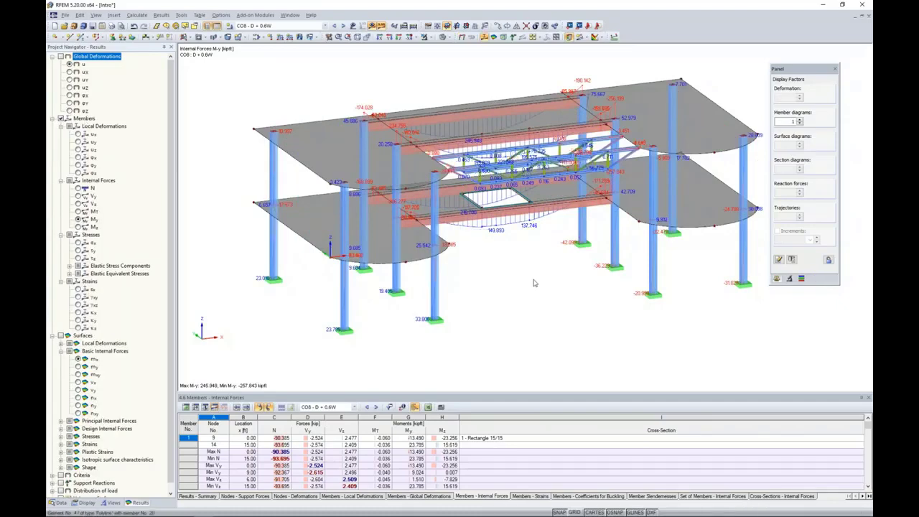
{"action": "middle_click_drag", "start_coordinate": [536, 283], "coordinate": [511, 259], "text": "ctrl"}
{"action": "scroll", "coordinate": [511, 259], "scroll_direction": "up", "scroll_amount": 2}
{"action": "scroll", "coordinate": [494, 258], "scroll_direction": "up", "scroll_amount": 5}
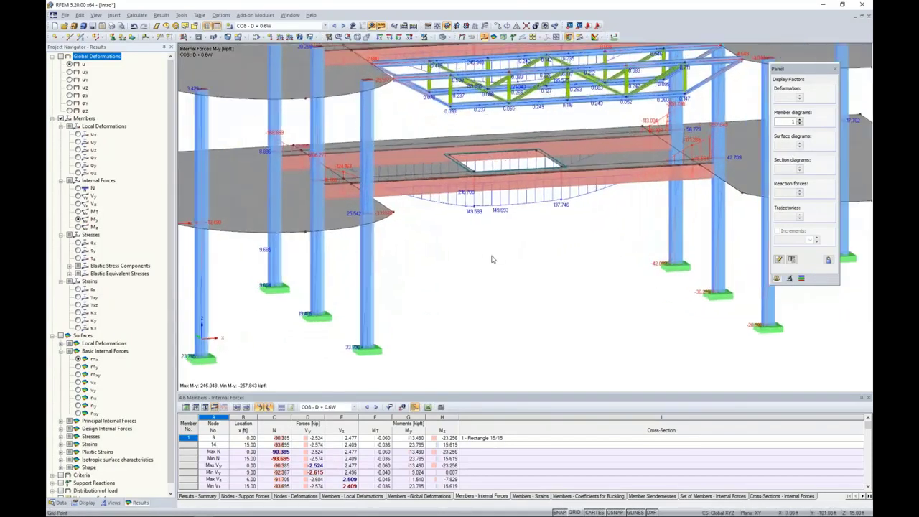
{"action": "middle_click_drag", "start_coordinate": [495, 260], "coordinate": [464, 239]}
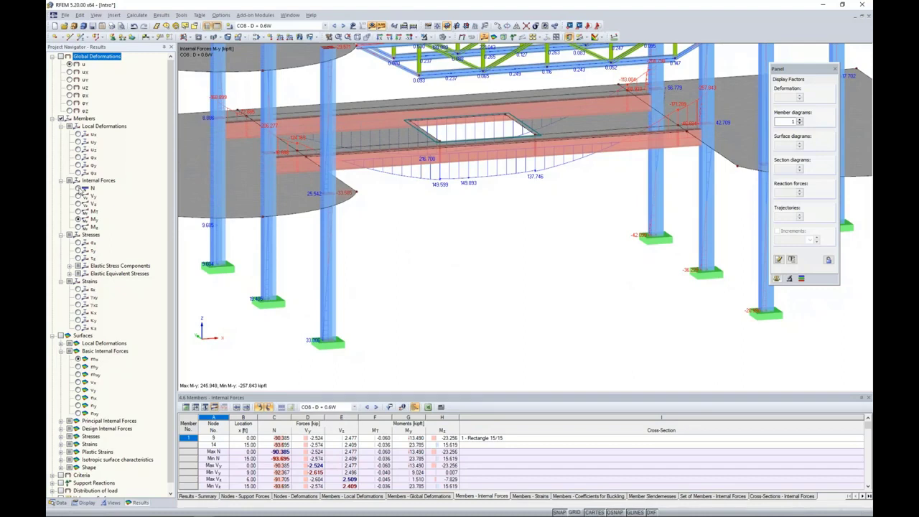
Step: Compare the member internal force diagrams for N, Vz, My and Mz under CO8
{"action": "left_click", "coordinate": [78, 188]}
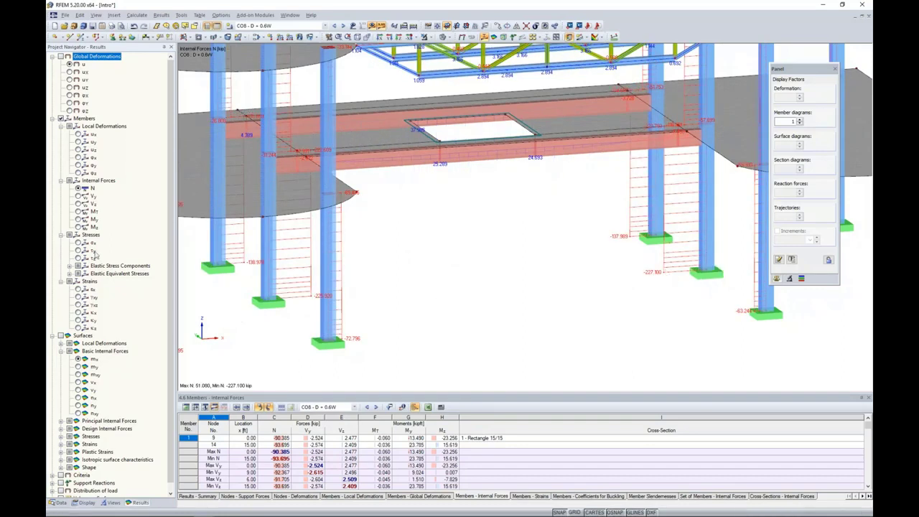
{"action": "left_click", "coordinate": [78, 204]}
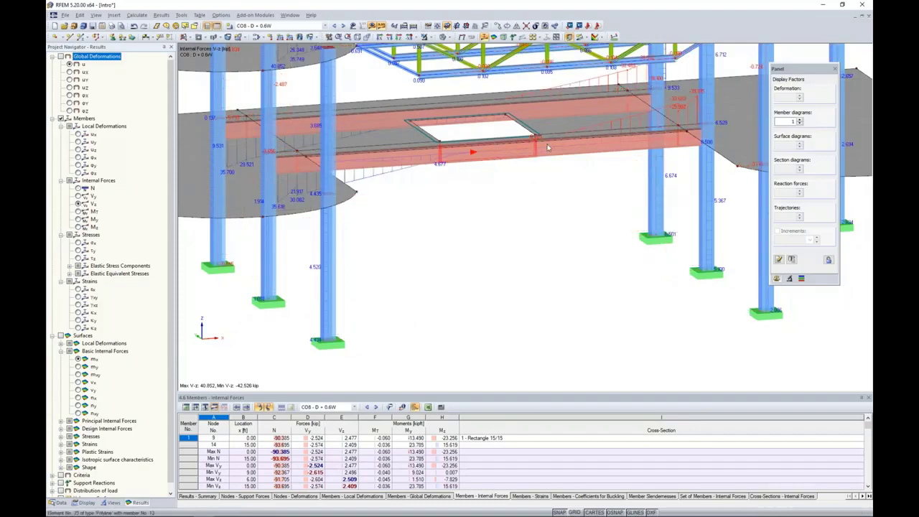
{"action": "left_click", "coordinate": [79, 219]}
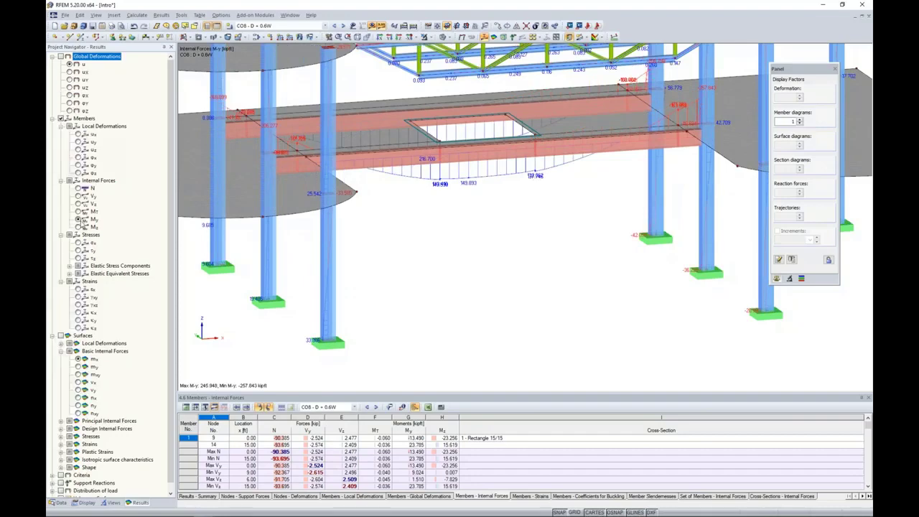
{"action": "left_click", "coordinate": [78, 227]}
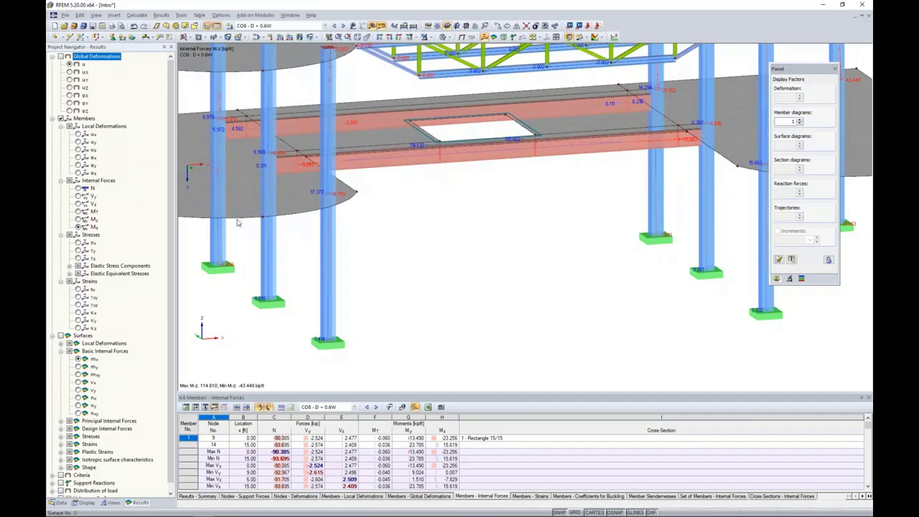
Step: Inspect the result diagrams of lower-storey column member 2 with axial force N added, comparing load combinations CO7 to CO9
{"action": "right_click", "coordinate": [327, 247]}
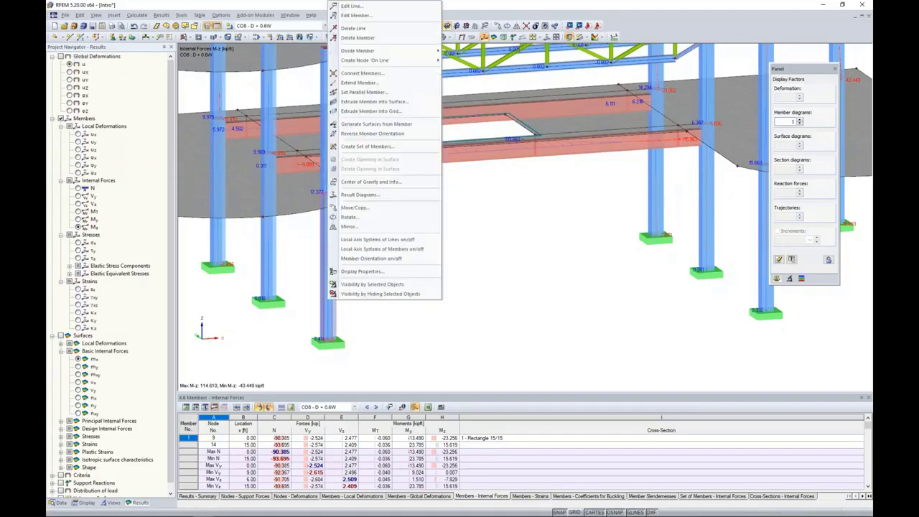
{"action": "left_click", "coordinate": [356, 201]}
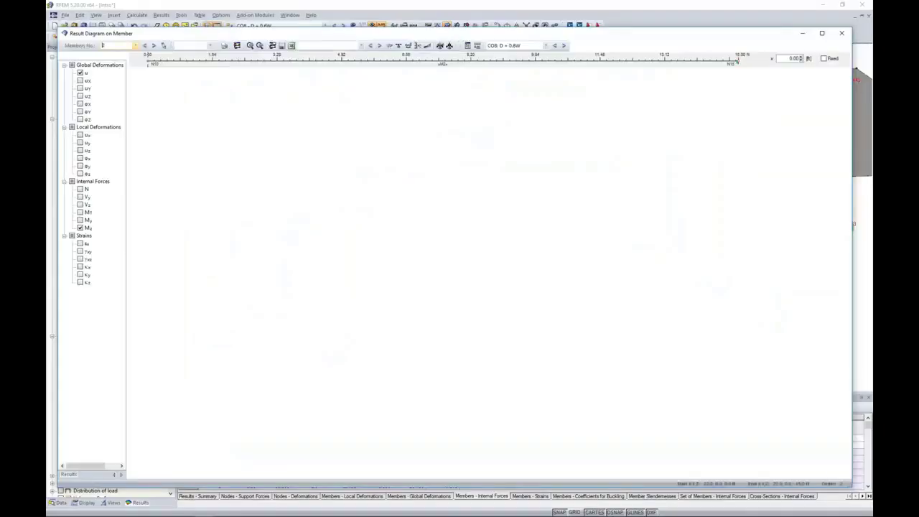
{"action": "left_click", "coordinate": [79, 189]}
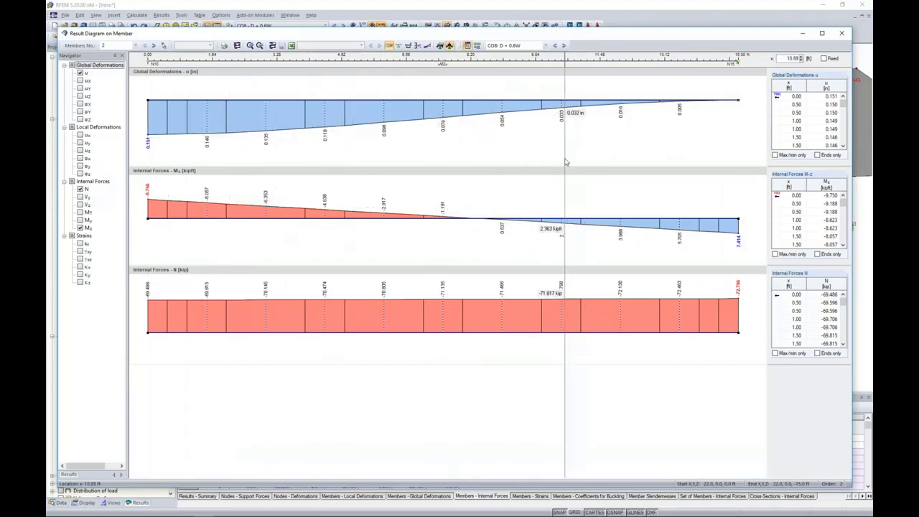
{"action": "left_click", "coordinate": [564, 46]}
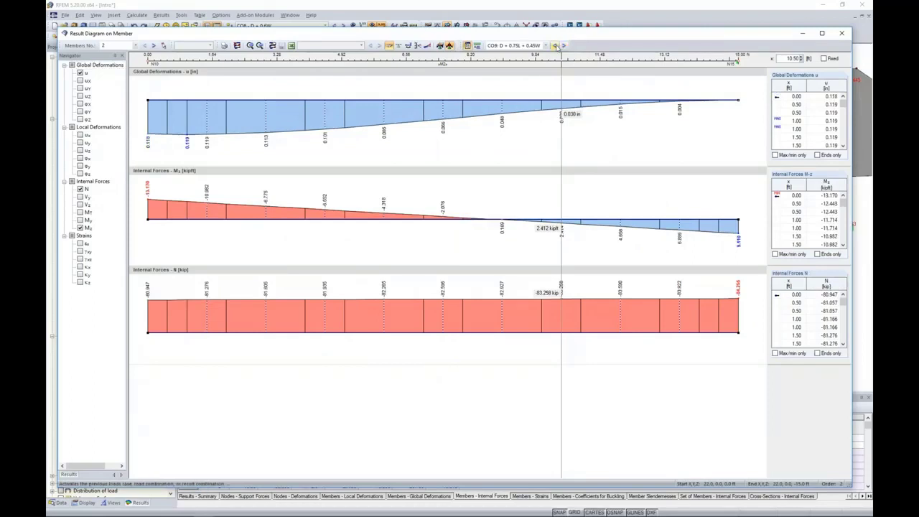
{"action": "left_click", "coordinate": [555, 45]}
{"action": "left_click", "coordinate": [555, 45]}
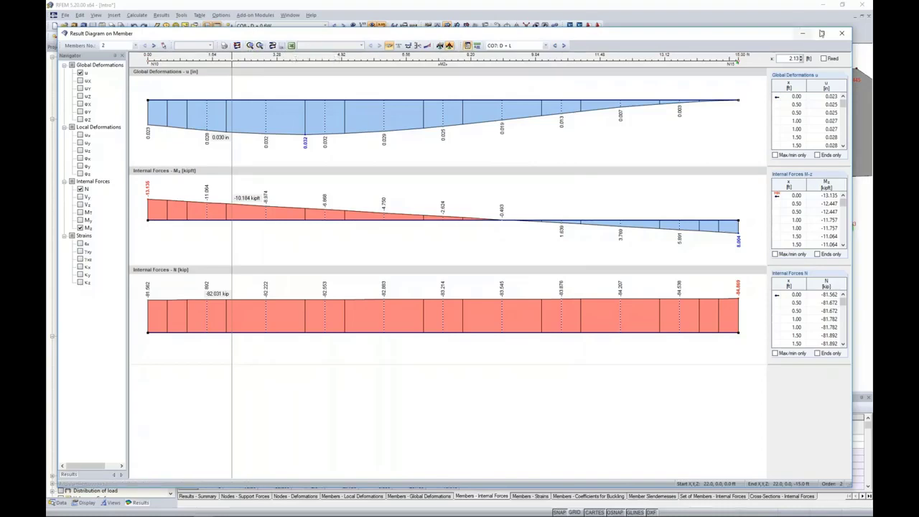
{"action": "left_click", "coordinate": [845, 36]}
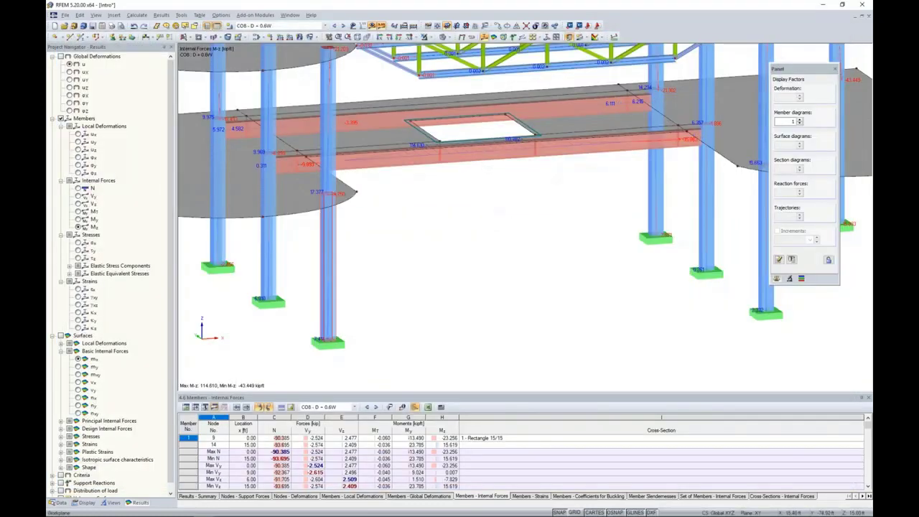
Step: Replace the member results with the surface basic internal forces mx and turn on their smooth colour transition
{"action": "left_click", "coordinate": [52, 118]}
{"action": "left_click", "coordinate": [61, 118]}
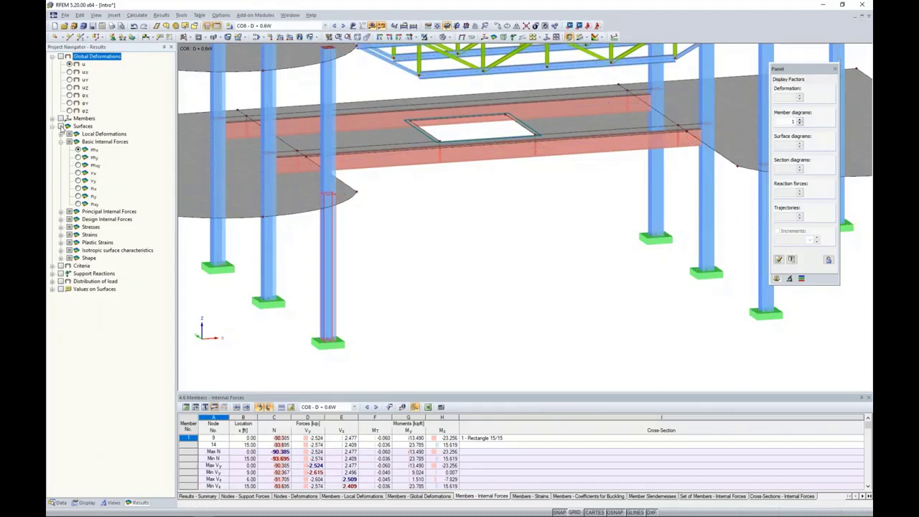
{"action": "left_click", "coordinate": [61, 127]}
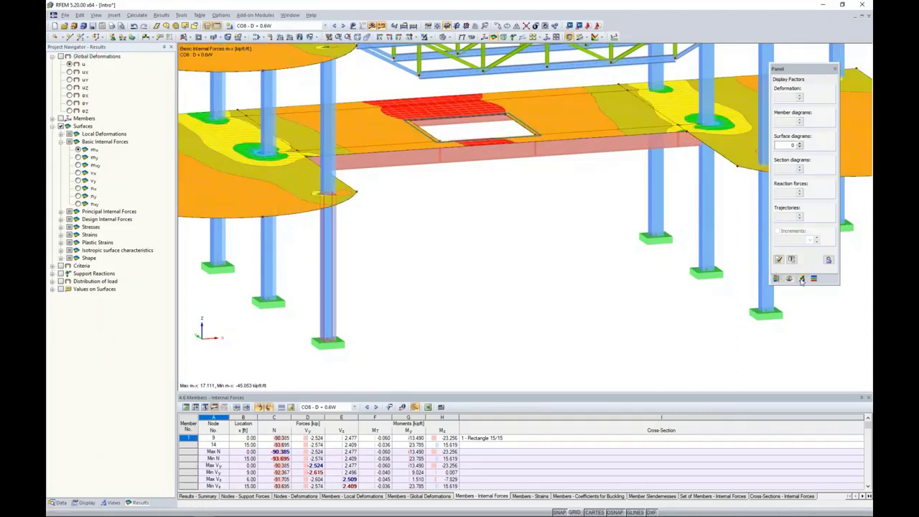
{"action": "left_click", "coordinate": [802, 279]}
{"action": "left_click", "coordinate": [831, 266]}
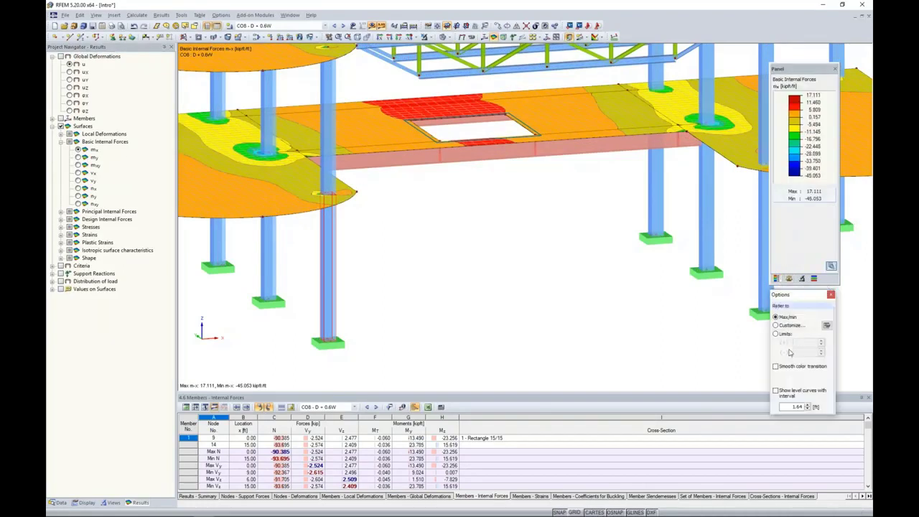
{"action": "left_click", "coordinate": [776, 367]}
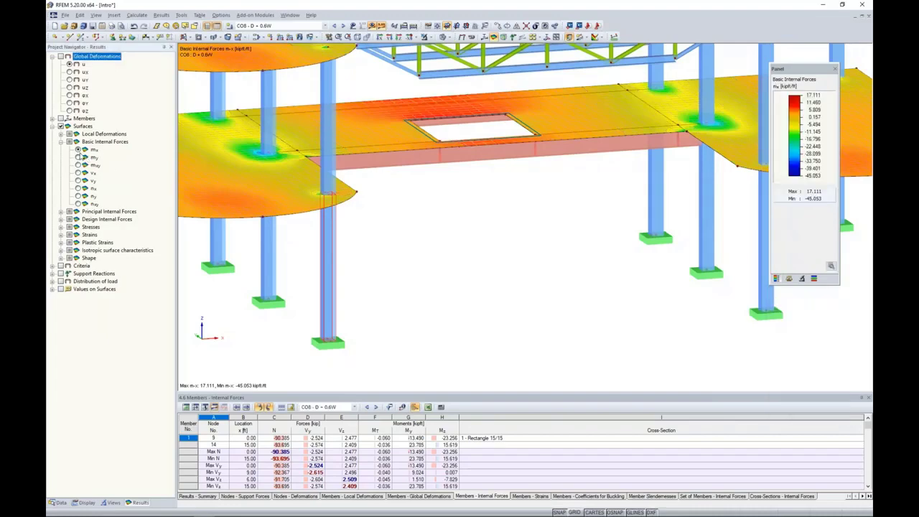
Step: View the shear force vx and the axial force nx on the floor slabs
{"action": "left_click", "coordinate": [78, 173]}
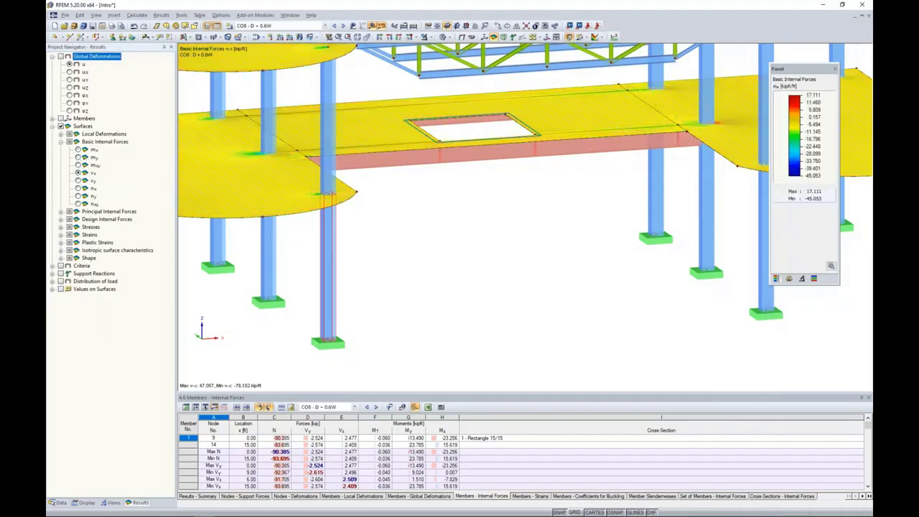
{"action": "middle_click_drag", "start_coordinate": [400, 214], "coordinate": [472, 217]}
{"action": "scroll", "coordinate": [474, 218], "scroll_direction": "down", "scroll_amount": 2}
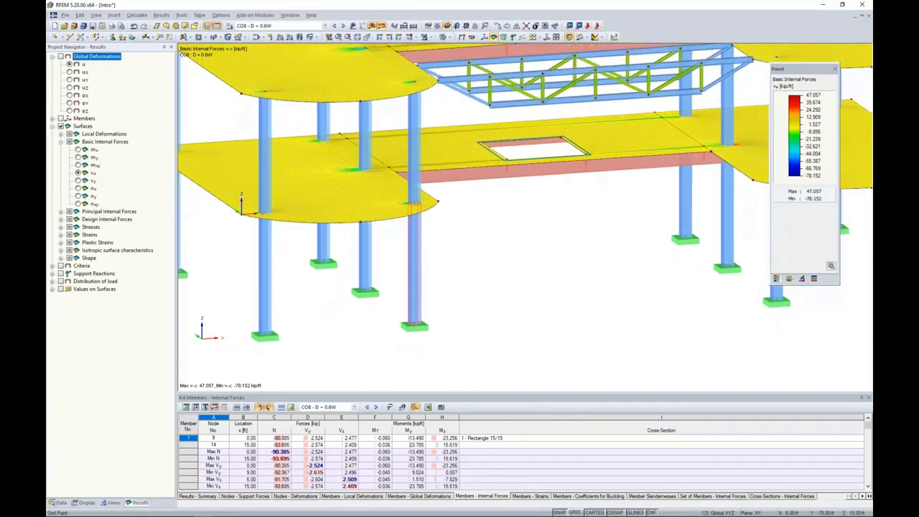
{"action": "left_click", "coordinate": [79, 189]}
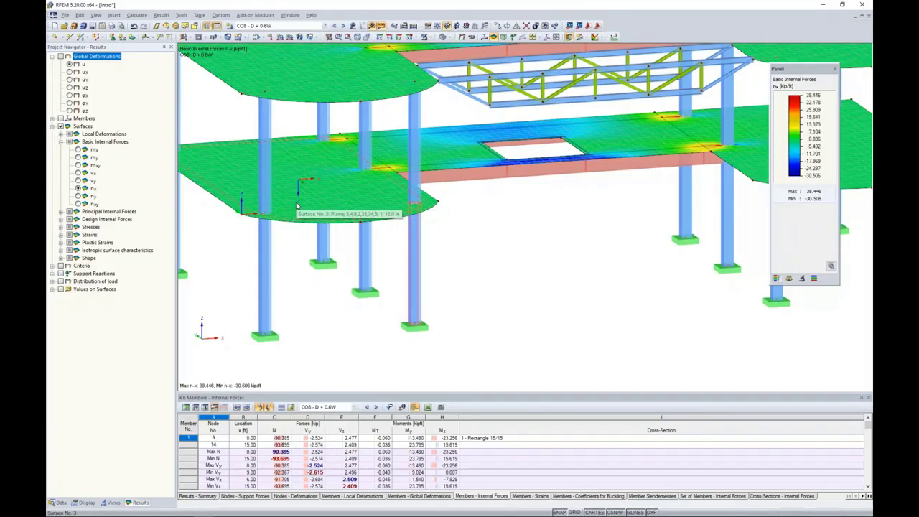
Step: Display the nodal support reactions together with the surface internal forces for CO8
{"action": "left_click", "coordinate": [53, 127]}
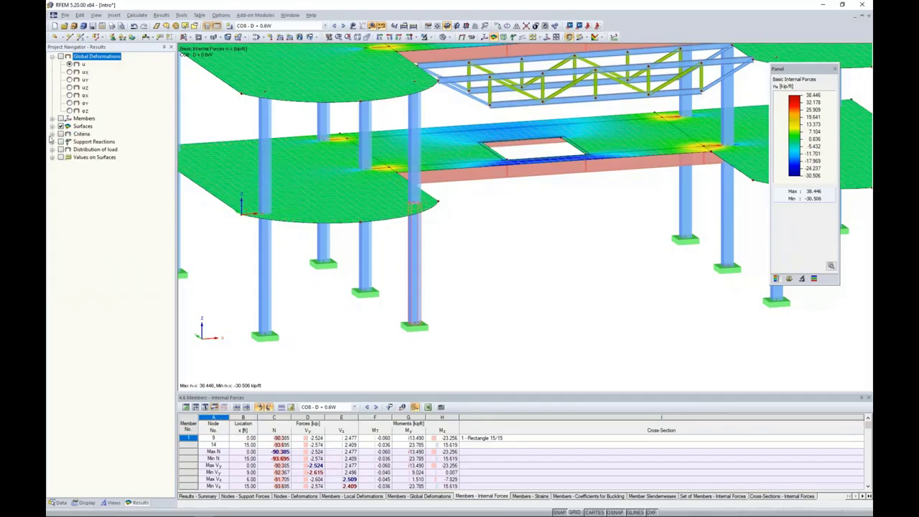
{"action": "left_click", "coordinate": [60, 141]}
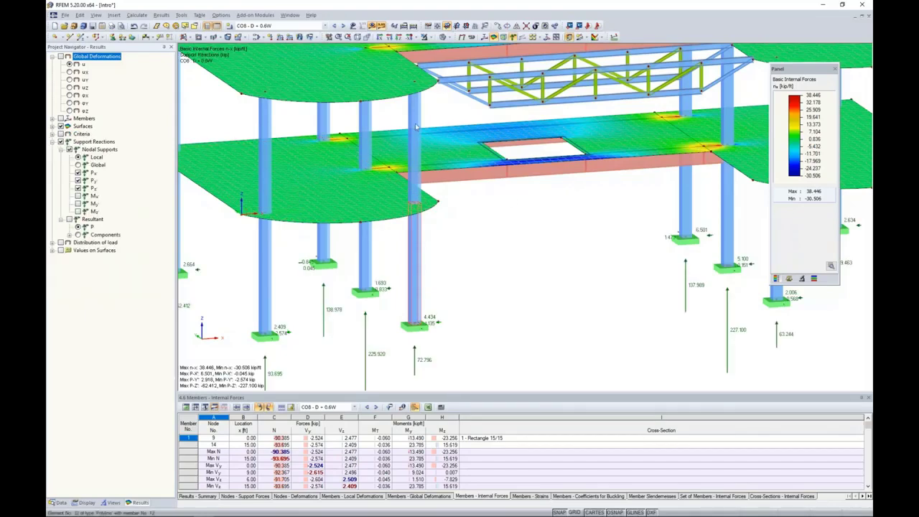
Step: Switch the results to load combination CO7 and show the nodal support forces table in an enlarged table area
{"action": "left_click", "coordinate": [334, 26]}
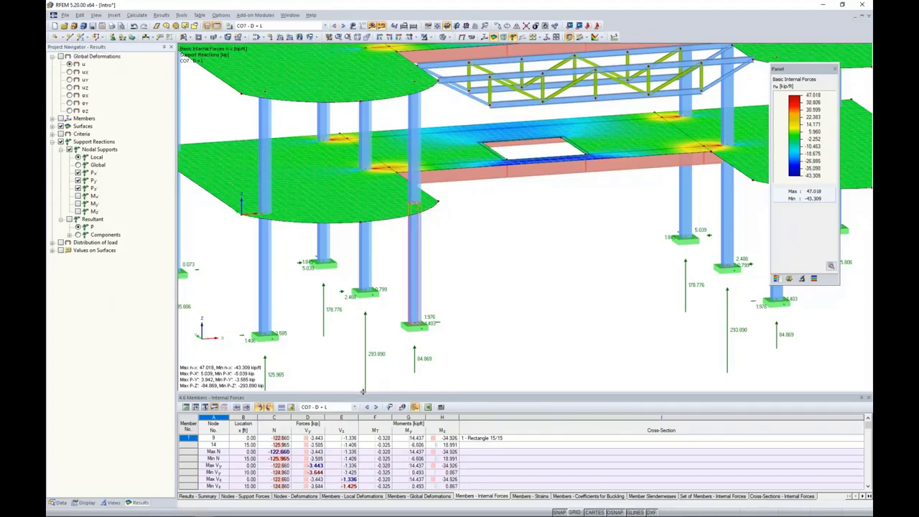
{"action": "left_click_drag", "start_coordinate": [363, 392], "coordinate": [364, 322]}
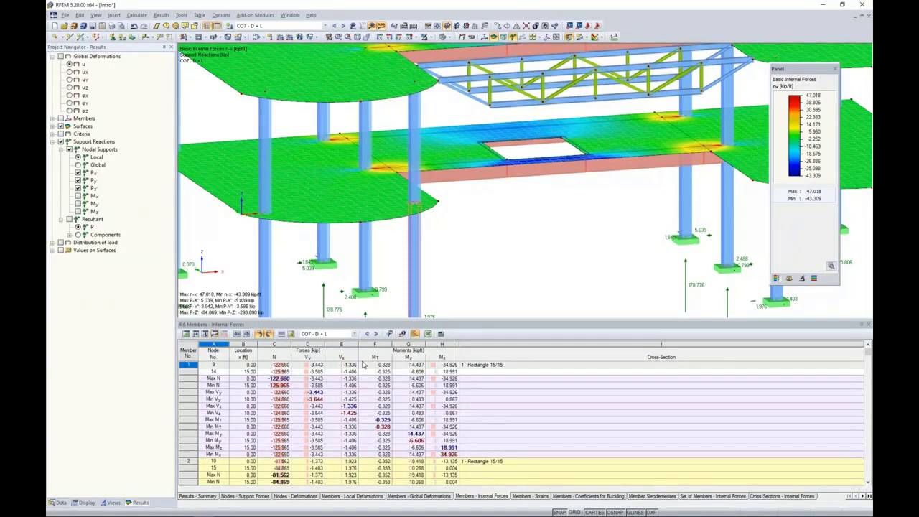
{"action": "left_click", "coordinate": [248, 496]}
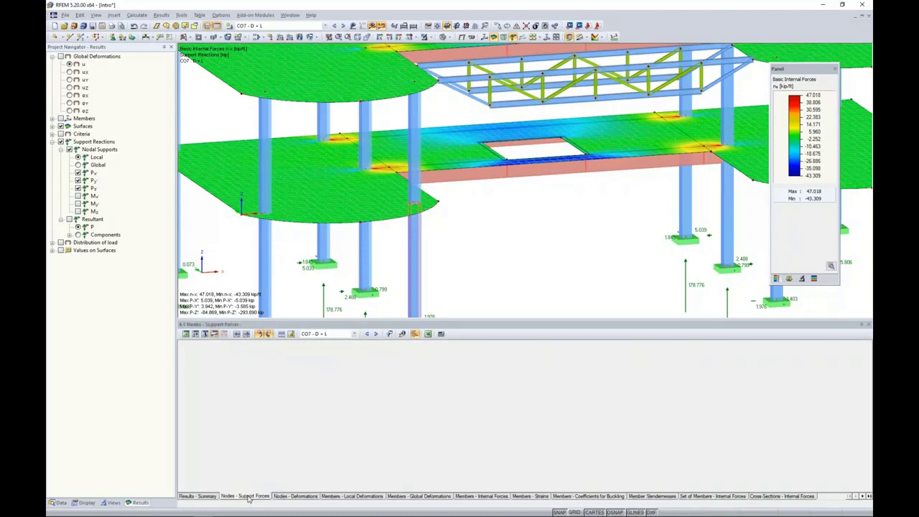
{"action": "middle_click_drag", "start_coordinate": [600, 224], "coordinate": [561, 160]}
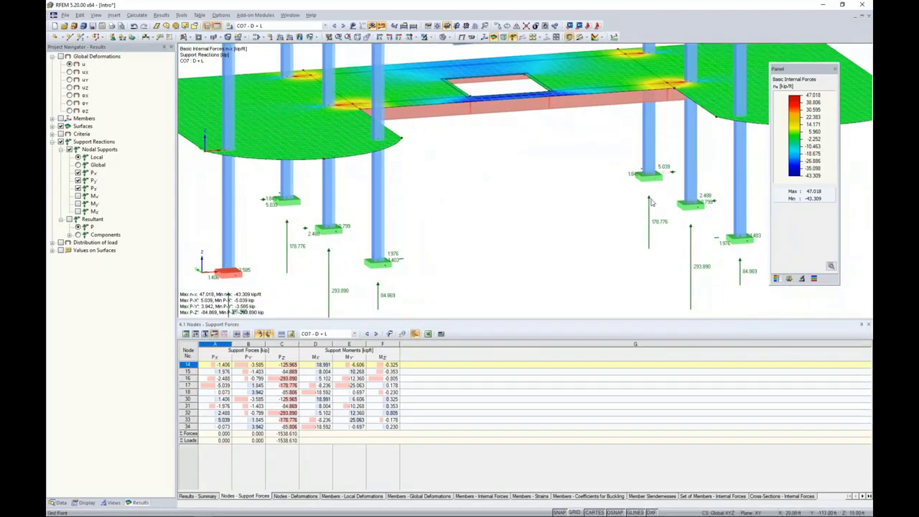
Step: Locate the supports at nodes 17, 18, 30 and 31 in the model from their rows in the support forces table
{"action": "left_click", "coordinate": [316, 386]}
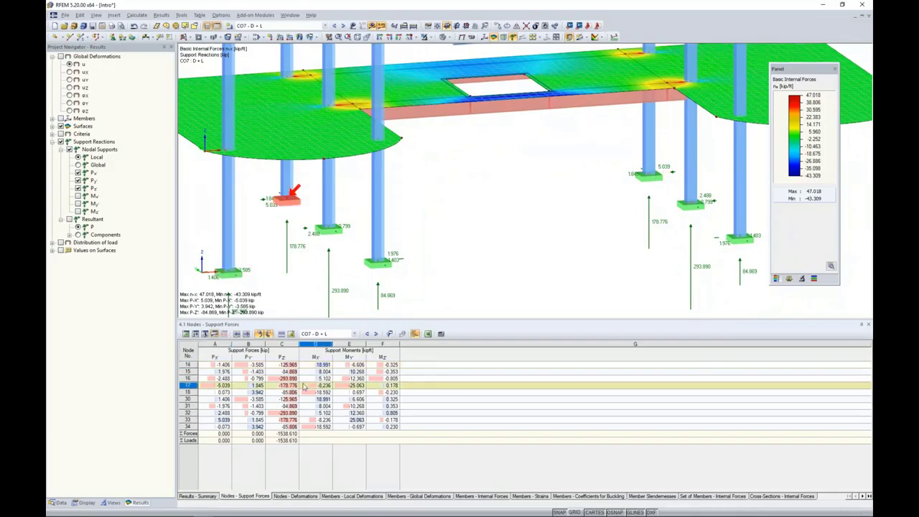
{"action": "left_click", "coordinate": [292, 393]}
{"action": "left_click", "coordinate": [291, 399]}
{"action": "left_click", "coordinate": [288, 407]}
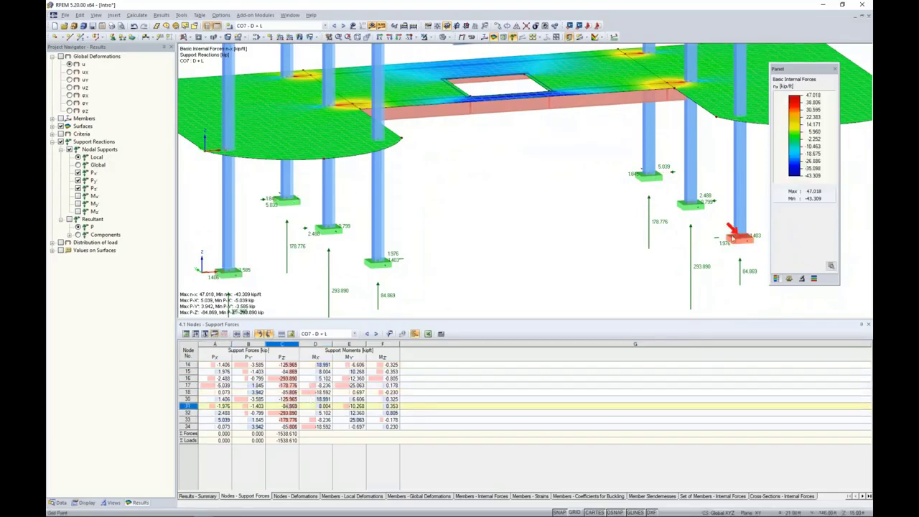
{"action": "scroll", "coordinate": [722, 242], "scroll_direction": "down", "scroll_amount": 2}
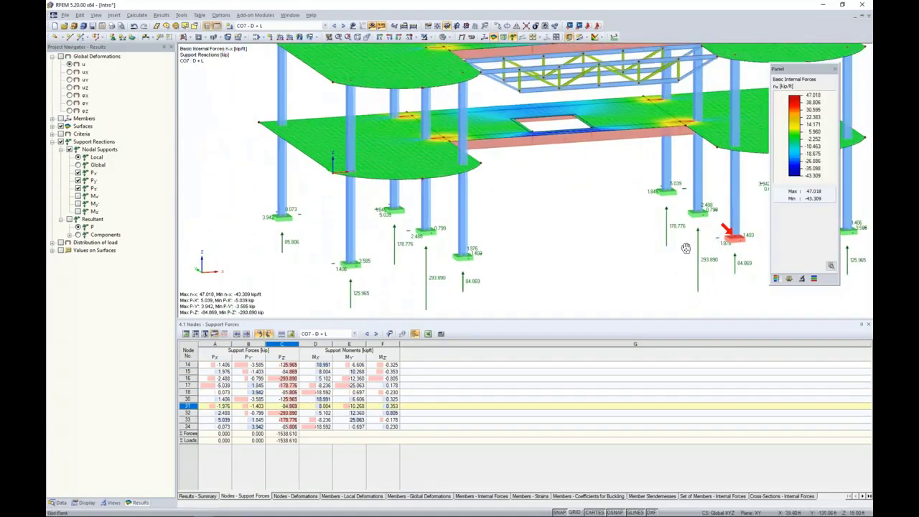
{"action": "middle_click_drag", "start_coordinate": [686, 248], "coordinate": [628, 239]}
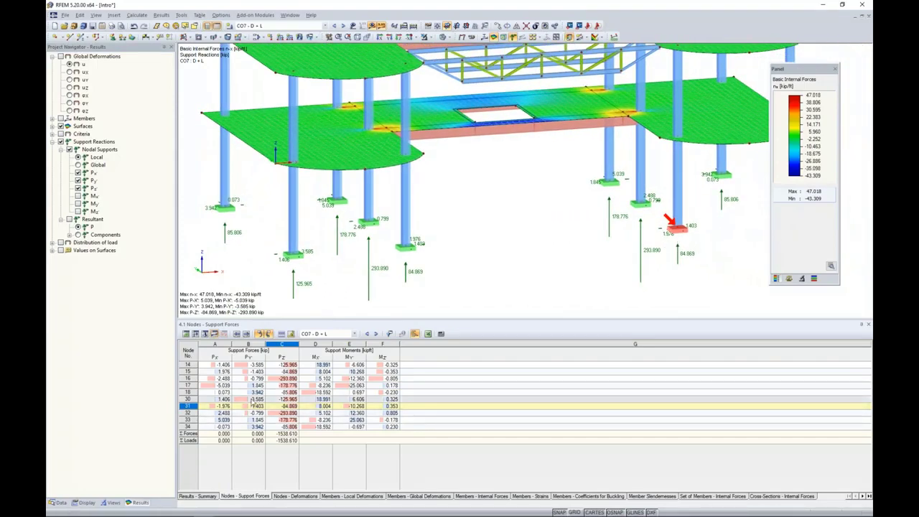
{"action": "left_click", "coordinate": [251, 399]}
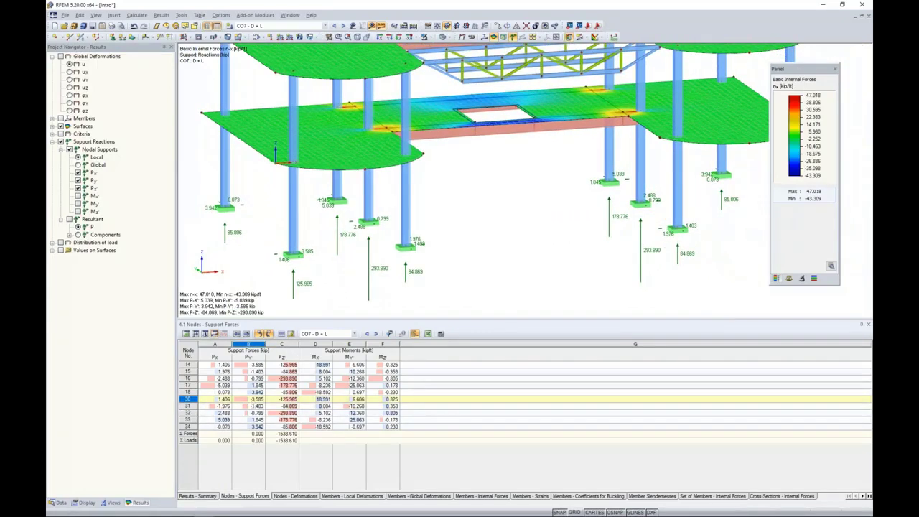
Step: Review the member internal forces table for member 1, checking the Min MT and Min My locations in the model
{"action": "left_click", "coordinate": [467, 496]}
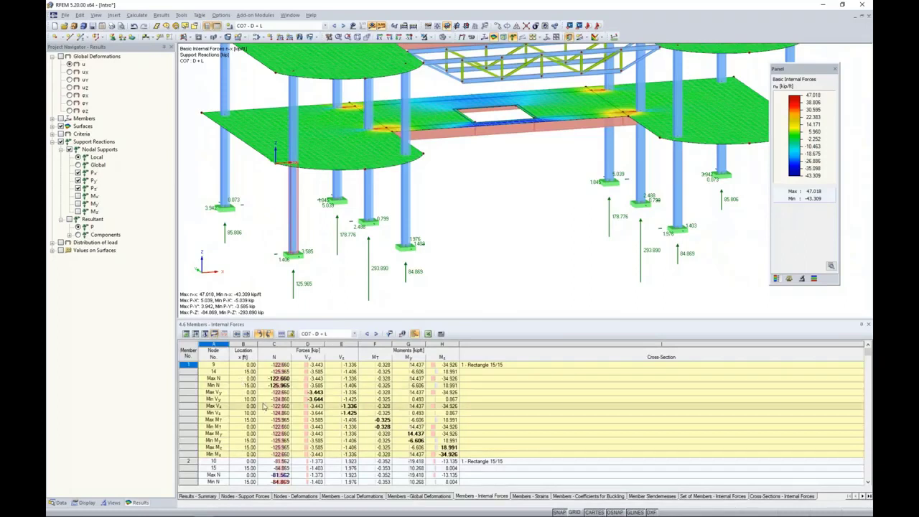
{"action": "left_click", "coordinate": [262, 430]}
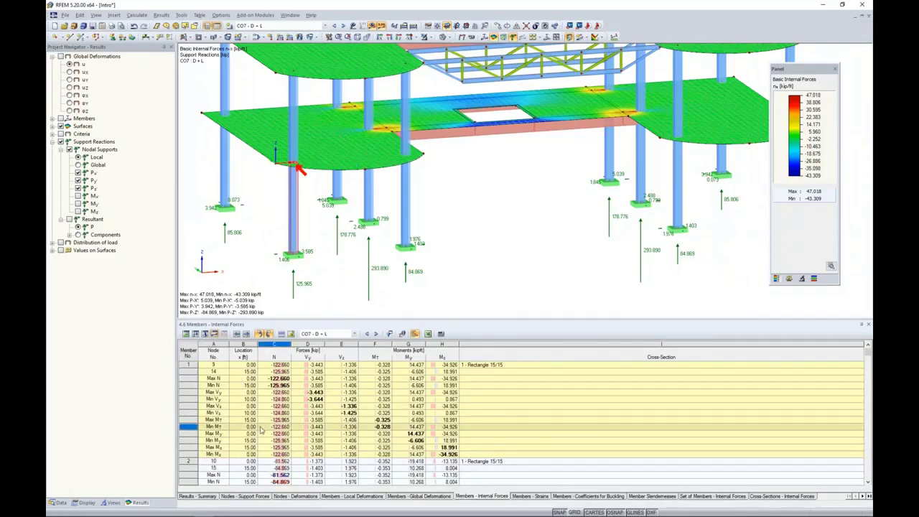
{"action": "left_click", "coordinate": [267, 440]}
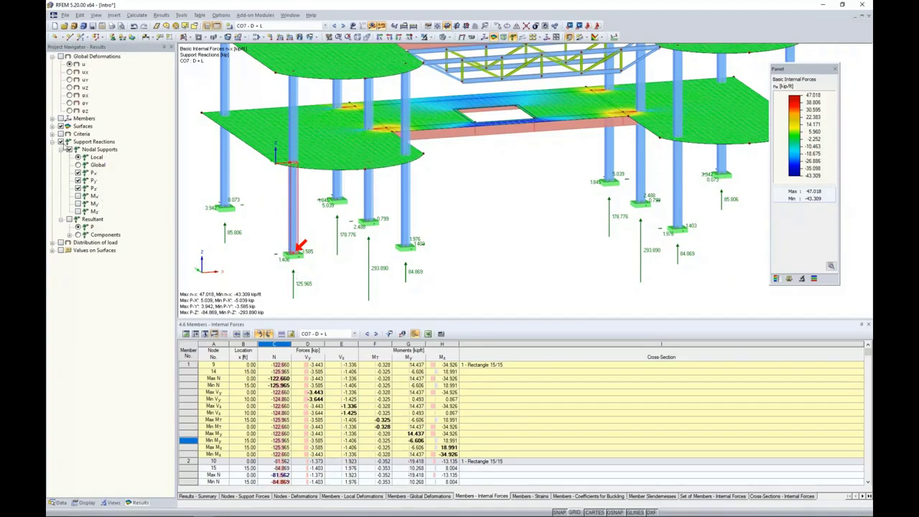
Step: Turn off the support reactions and hide the results so that only the structural model is displayed
{"action": "left_click", "coordinate": [60, 142]}
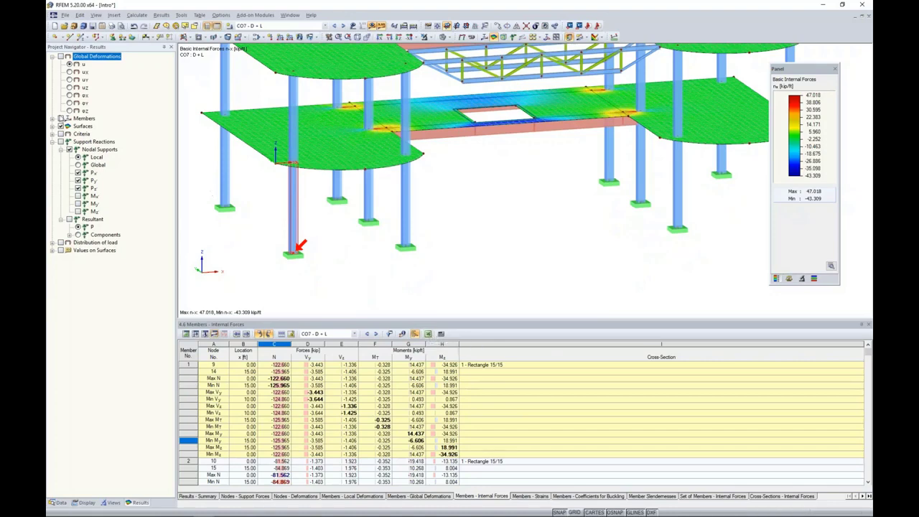
{"action": "left_click", "coordinate": [52, 141]}
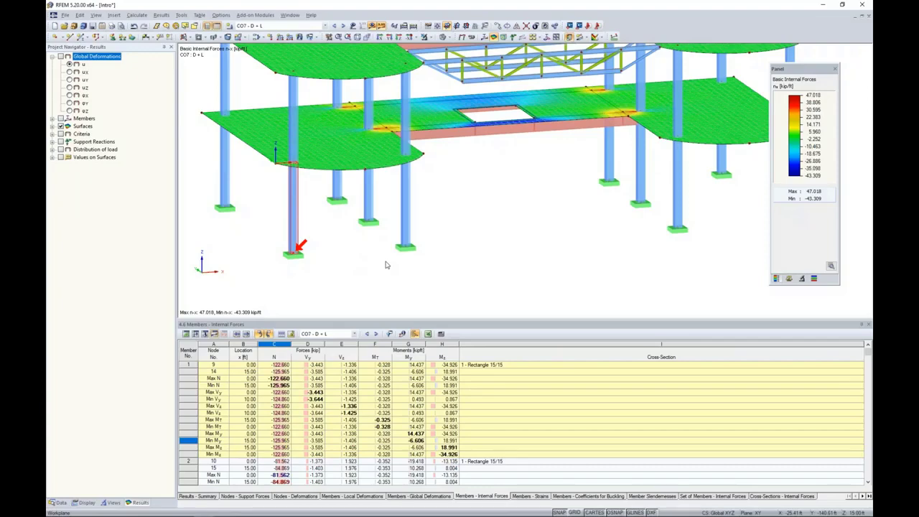
{"action": "scroll", "coordinate": [455, 220], "scroll_direction": "down", "scroll_amount": 3}
{"action": "mouse_move", "coordinate": [455, 220]}
{"action": "middle_mouse_down"}
{"action": "mouse_move", "coordinate": [466, 214]}
{"action": "mouse_move", "coordinate": [445, 230]}
{"action": "middle_mouse_up"}
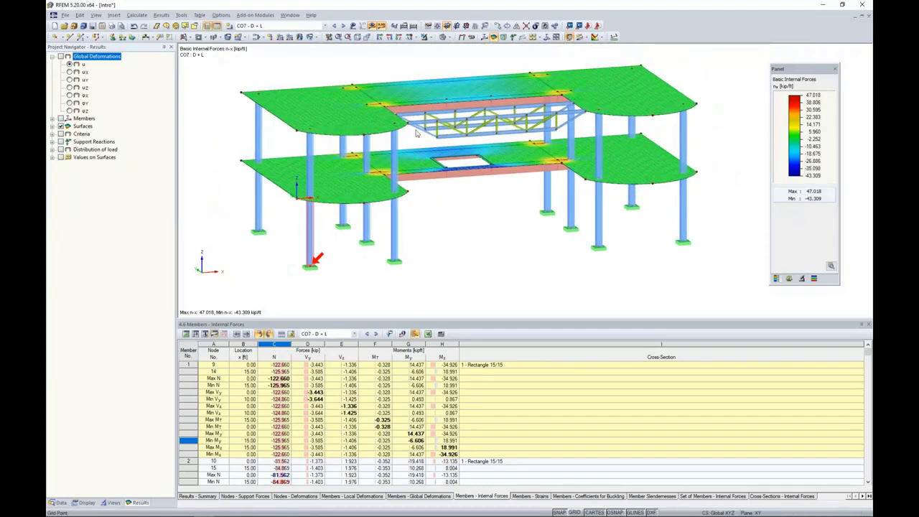
{"action": "left_click", "coordinate": [372, 26]}
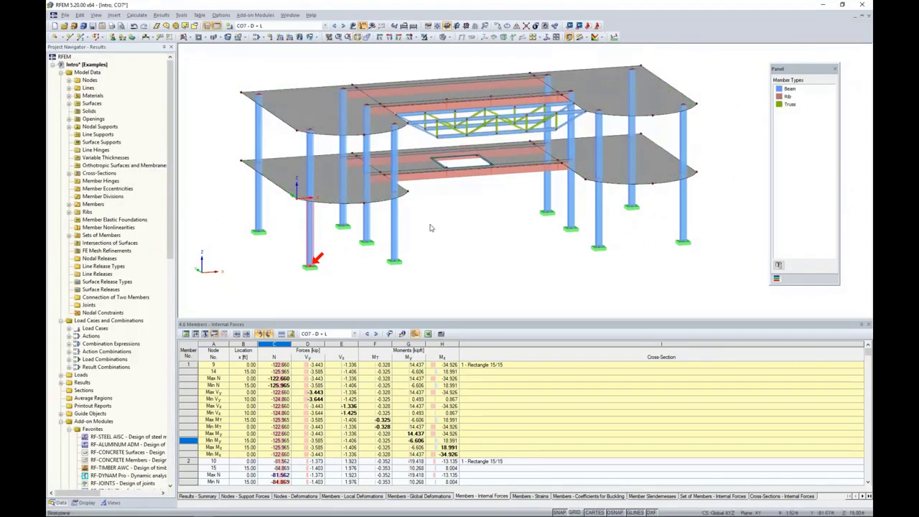
Step: Select the front roof truss in a side view and isolate it with Visibility by Selected Objects
{"action": "middle_click_drag", "start_coordinate": [594, 253], "coordinate": [693, 233], "text": "ctrl"}
{"action": "middle_click_drag", "start_coordinate": [631, 192], "coordinate": [603, 224], "text": "ctrl"}
{"action": "left_click_drag", "start_coordinate": [474, 76], "coordinate": [508, 219]}
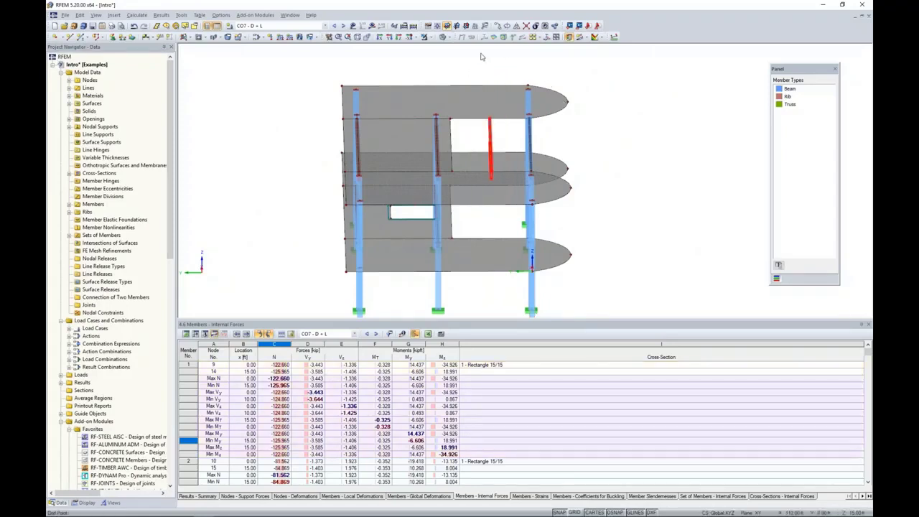
{"action": "left_click", "coordinate": [442, 36]}
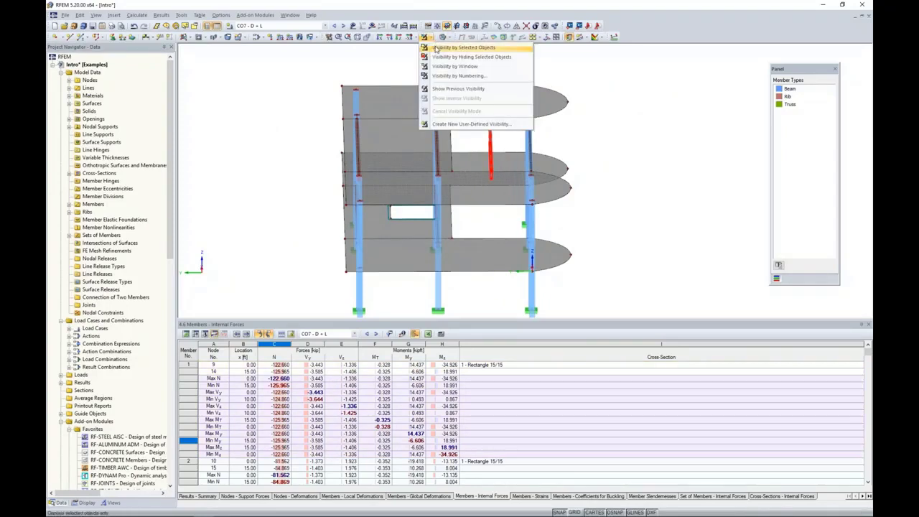
{"action": "left_click", "coordinate": [460, 47]}
{"action": "left_click", "coordinate": [574, 155]}
{"action": "middle_click_drag", "start_coordinate": [641, 193], "coordinate": [528, 201], "text": "ctrl"}
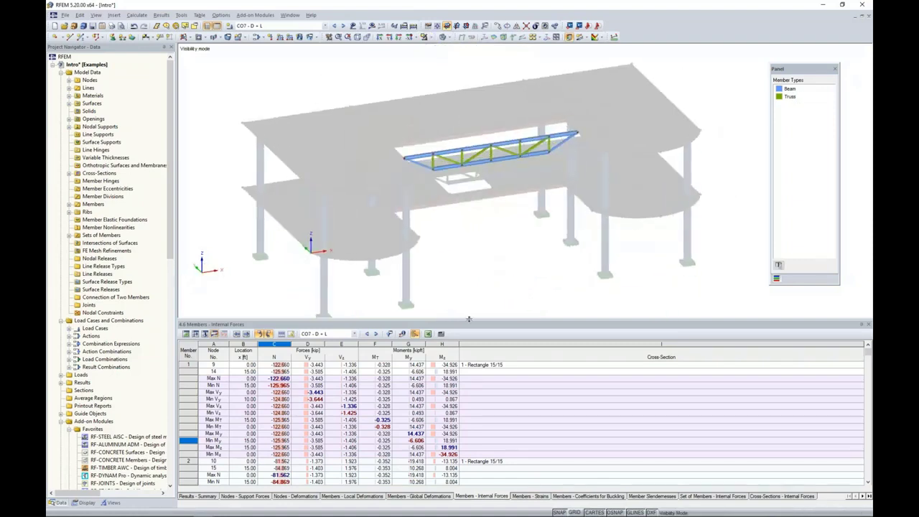
Step: Shrink the results table and turn off the display of hidden objects in the background, leaving only the truss
{"action": "left_click_drag", "start_coordinate": [469, 319], "coordinate": [467, 383]}
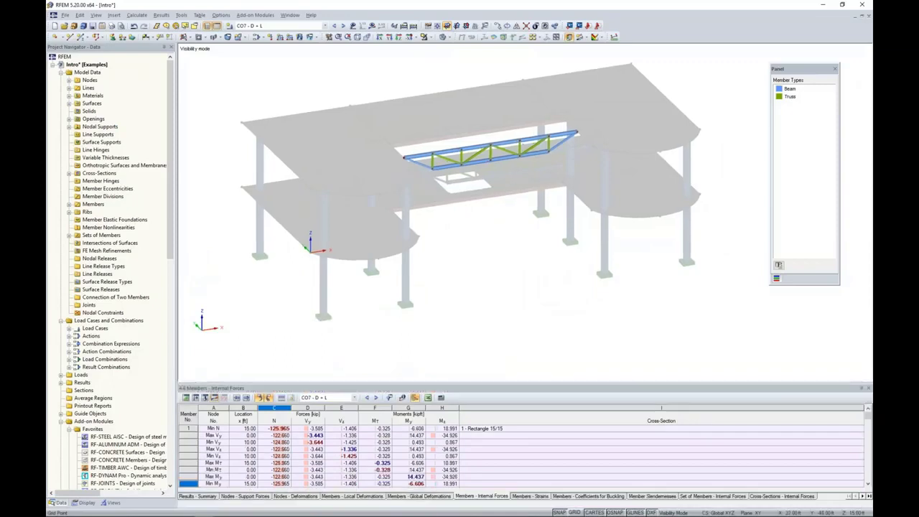
{"action": "middle_click_drag", "start_coordinate": [503, 259], "coordinate": [437, 208], "text": "ctrl"}
{"action": "right_click", "coordinate": [446, 200]}
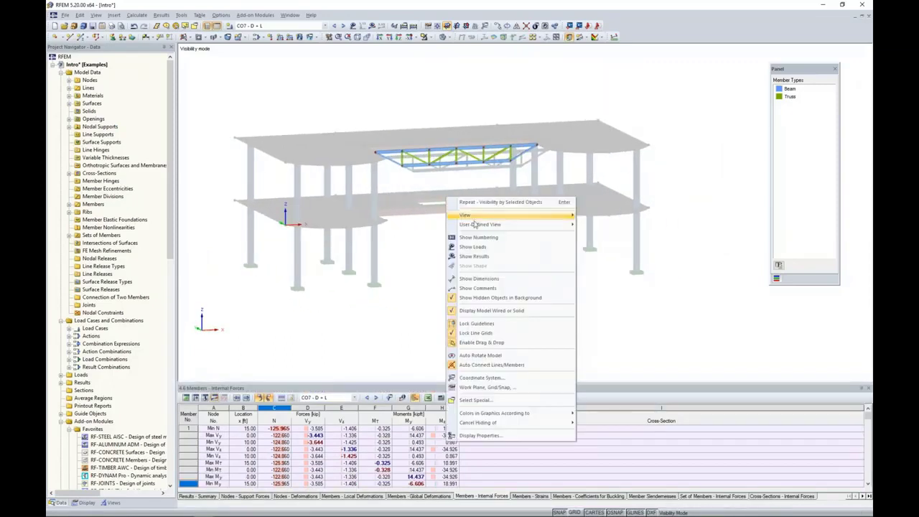
{"action": "left_click", "coordinate": [489, 297]}
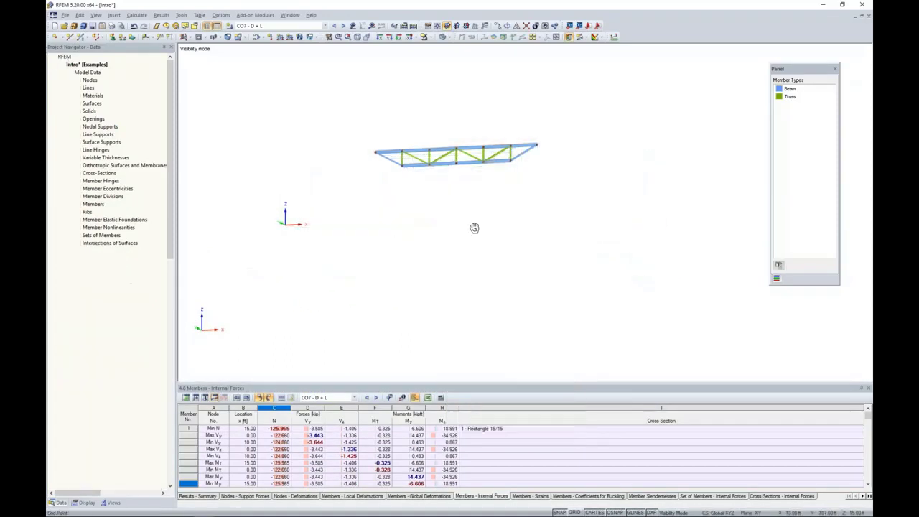
{"action": "middle_click_drag", "start_coordinate": [474, 228], "coordinate": [509, 223]}
{"action": "scroll", "coordinate": [462, 221], "scroll_direction": "up", "scroll_amount": 5}
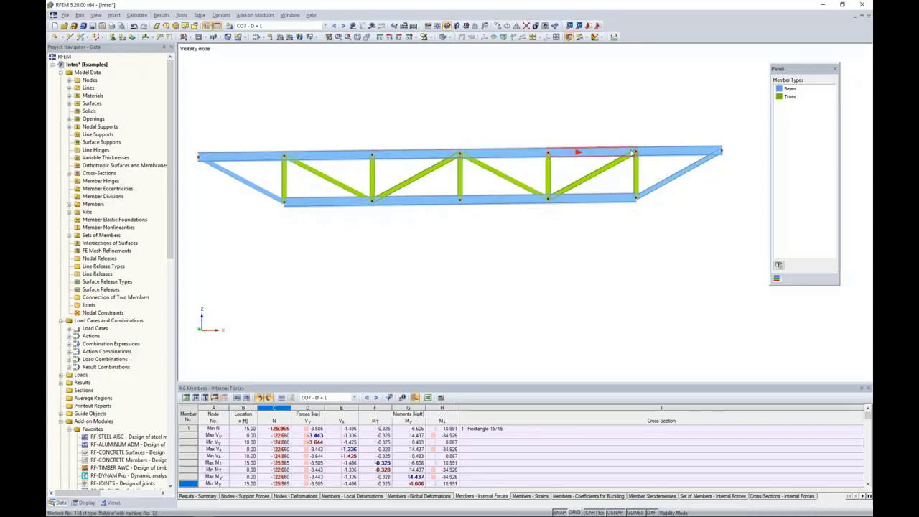
Step: Examine the truss's top chord members and the commands available for them, including Create Set of Members, without applying any
{"action": "scroll", "coordinate": [349, 169], "scroll_direction": "up", "scroll_amount": 3}
{"action": "left_click", "coordinate": [353, 157]}
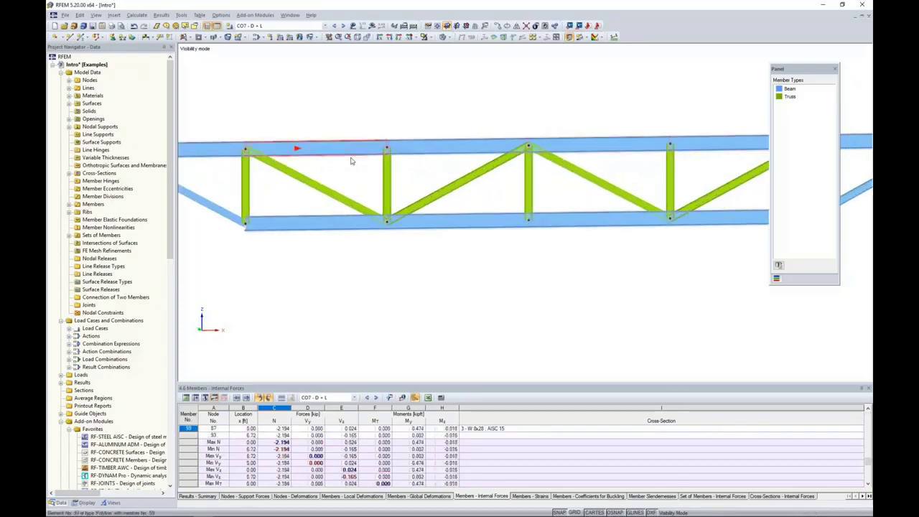
{"action": "scroll", "coordinate": [352, 164], "scroll_direction": "up", "scroll_amount": 4}
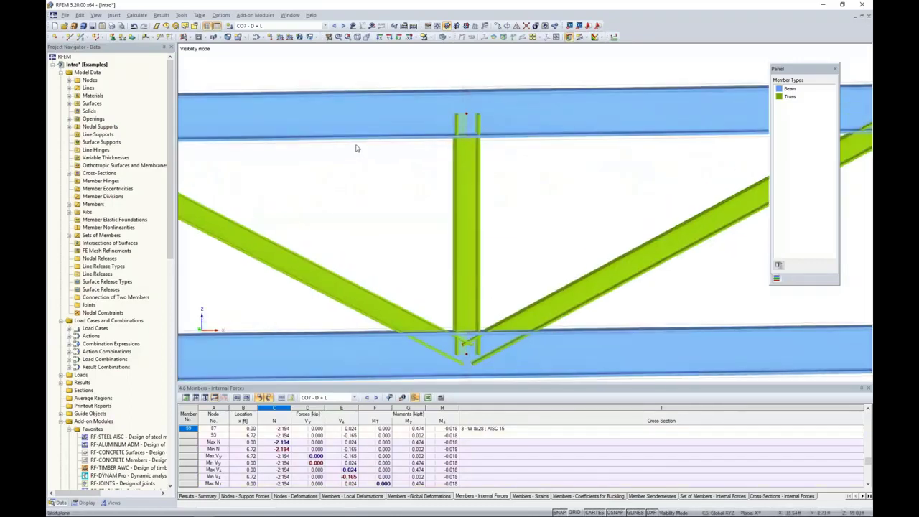
{"action": "scroll", "coordinate": [363, 166], "scroll_direction": "down", "scroll_amount": 5}
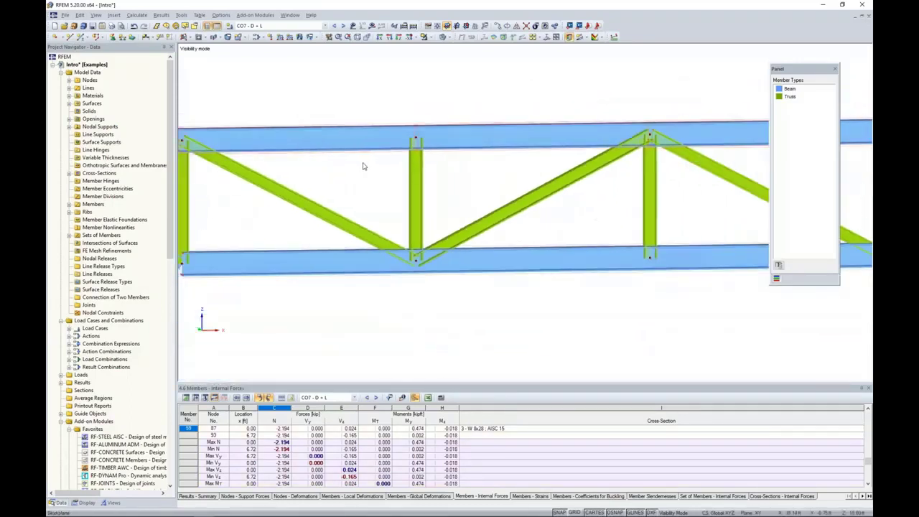
{"action": "scroll", "coordinate": [364, 167], "scroll_direction": "down", "scroll_amount": 1}
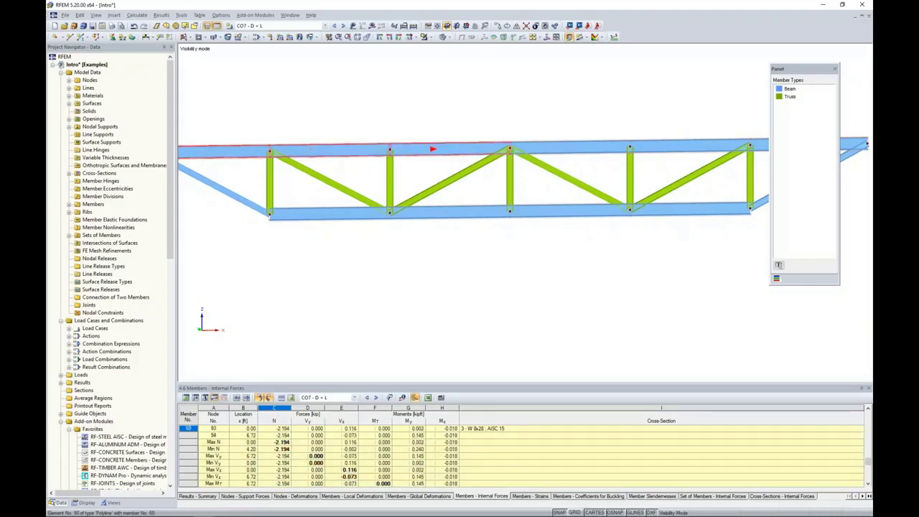
{"action": "right_click", "coordinate": [406, 152]}
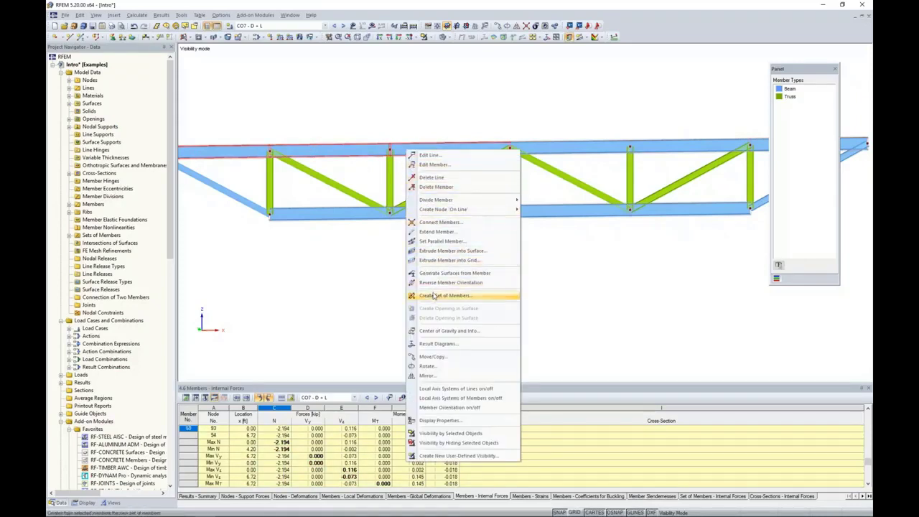
{"action": "left_click", "coordinate": [366, 285]}
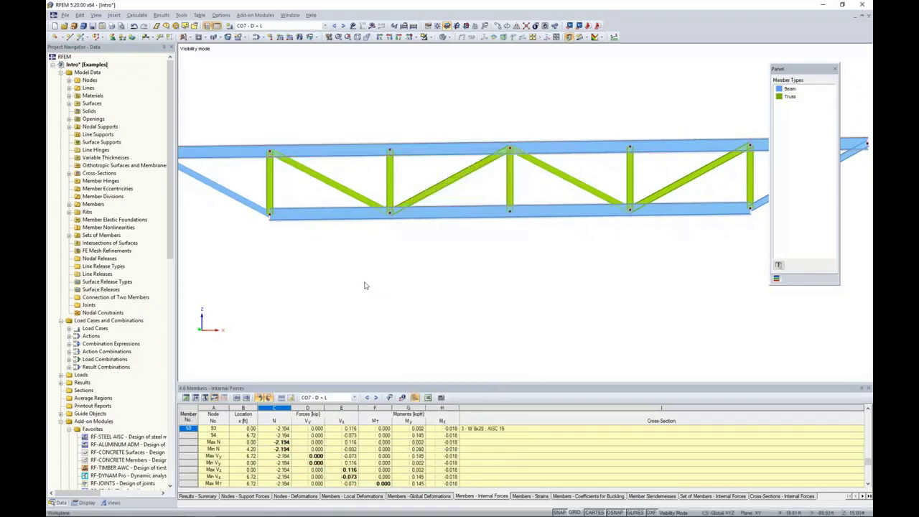
Step: Open the RF-STEEL AISC add-on module for designing the steel members
{"action": "scroll", "coordinate": [387, 277], "scroll_direction": "down", "scroll_amount": 2}
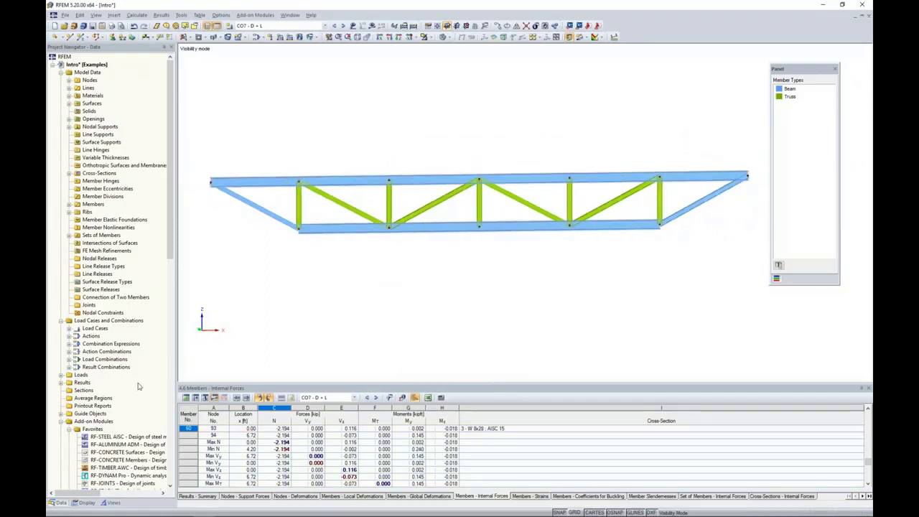
{"action": "scroll", "coordinate": [139, 386], "scroll_direction": "down", "scroll_amount": 2}
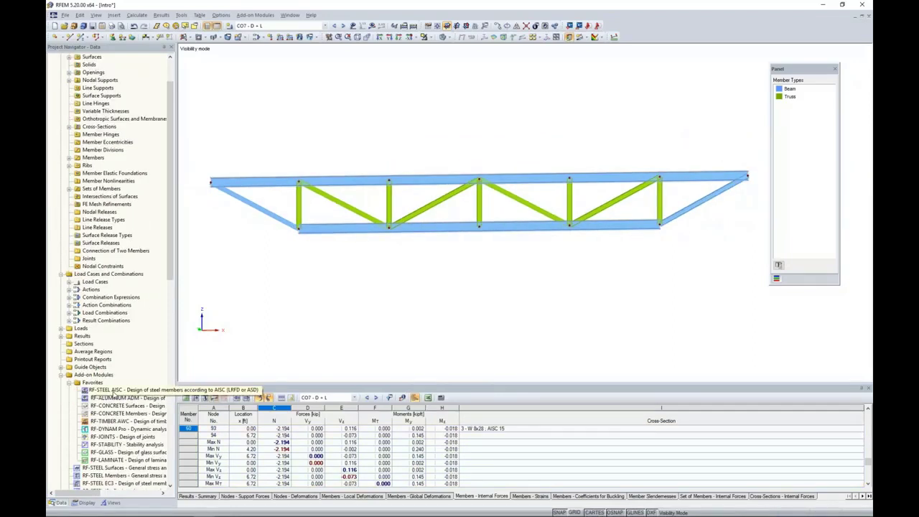
{"action": "left_click", "coordinate": [252, 15]}
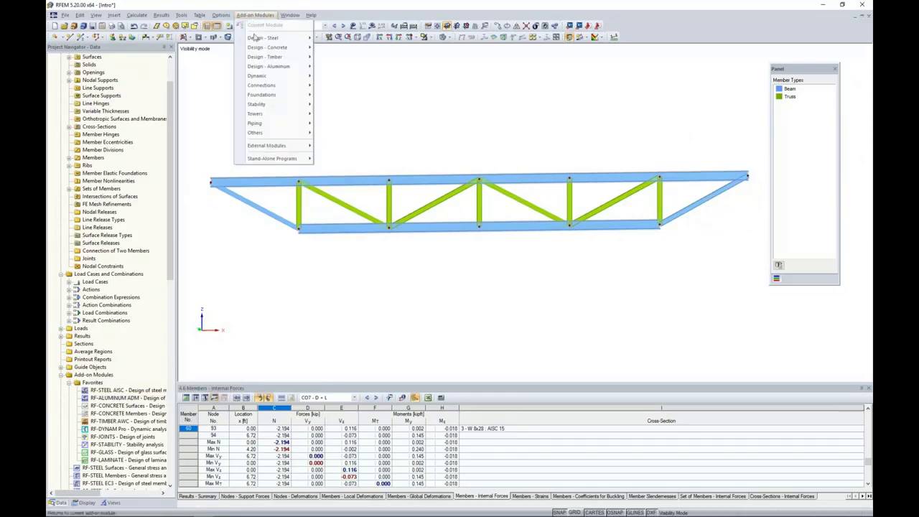
{"action": "mouse_move", "coordinate": [256, 38]}
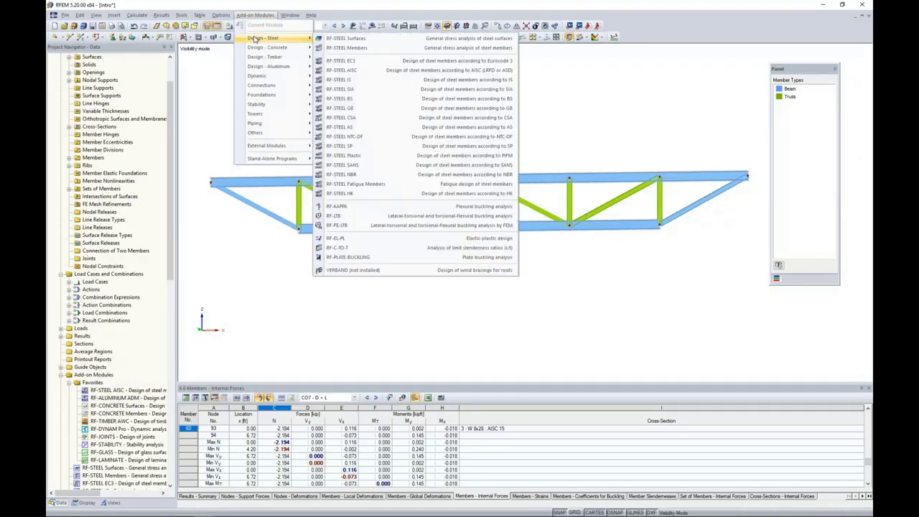
{"action": "left_click", "coordinate": [346, 71]}
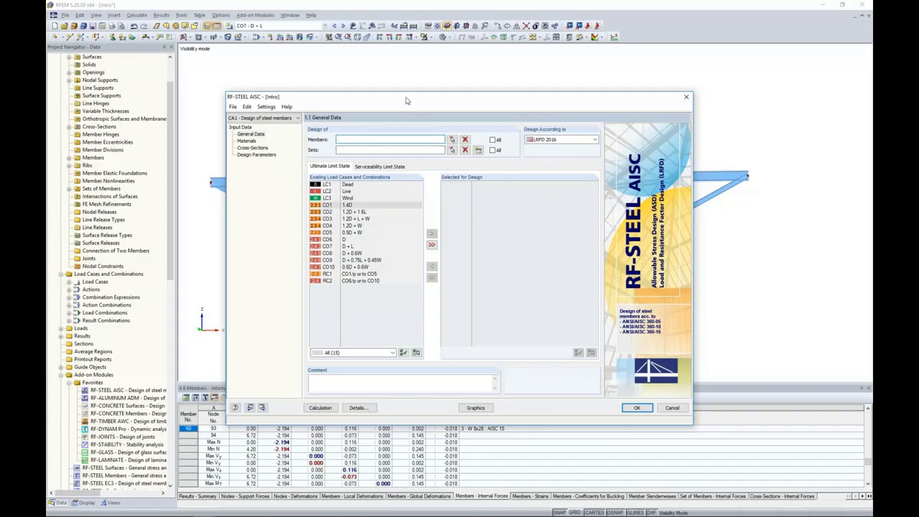
{"action": "left_click_drag", "start_coordinate": [406, 100], "coordinate": [406, 70]}
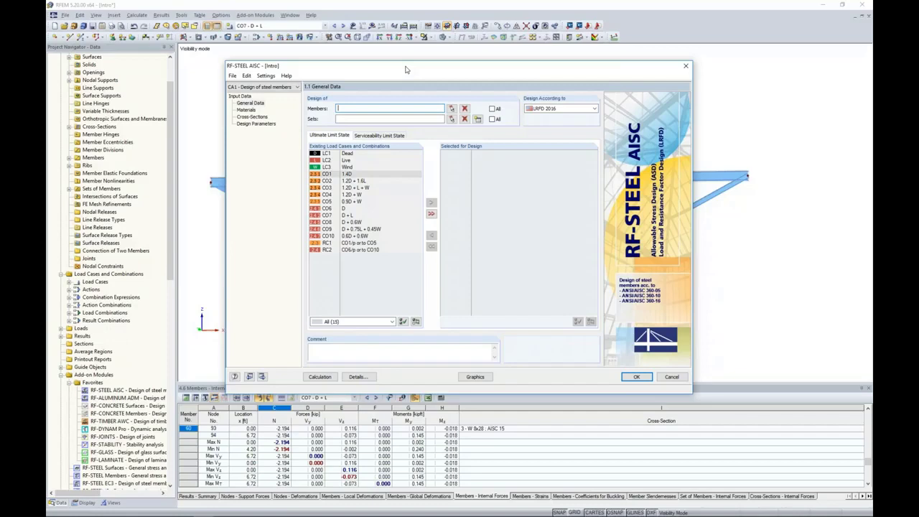
Step: Keep LRFD 2016 as the design standard and pick the truss's web members and end diagonals, 68-78, for design
{"action": "left_click", "coordinate": [581, 109]}
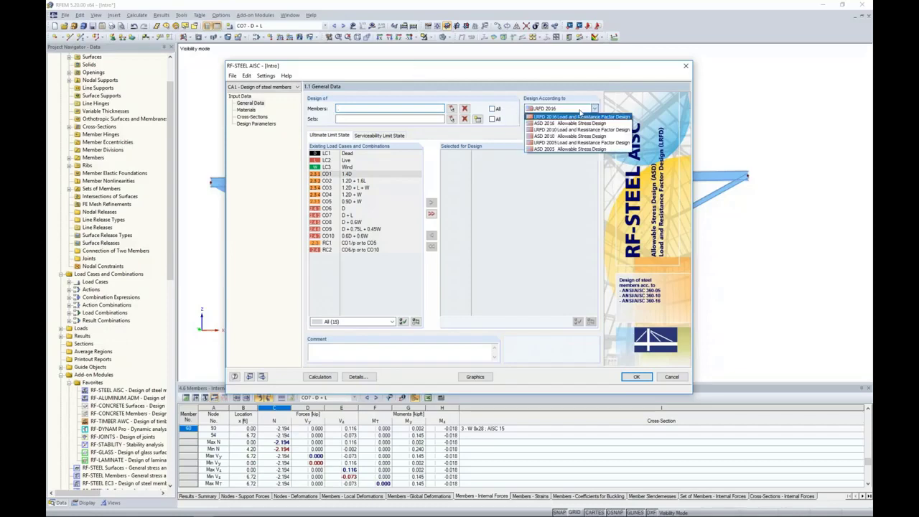
{"action": "left_click", "coordinate": [511, 120]}
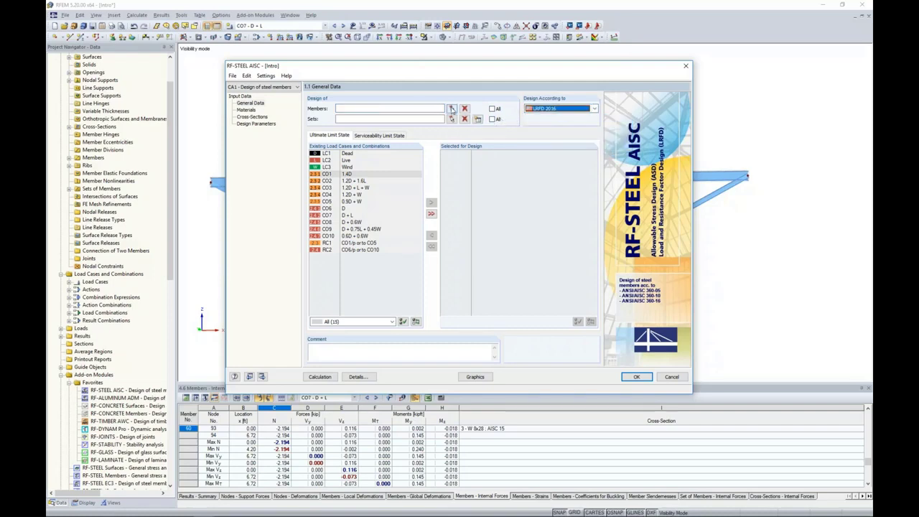
{"action": "left_click", "coordinate": [452, 108]}
{"action": "left_click_drag", "start_coordinate": [729, 202], "coordinate": [646, 213]}
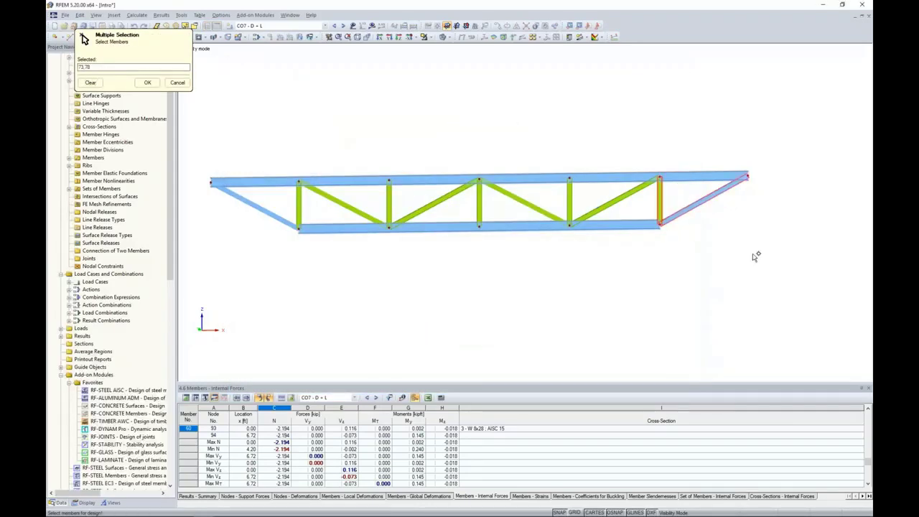
{"action": "left_click", "coordinate": [90, 83]}
{"action": "left_click_drag", "start_coordinate": [740, 211], "coordinate": [235, 206]}
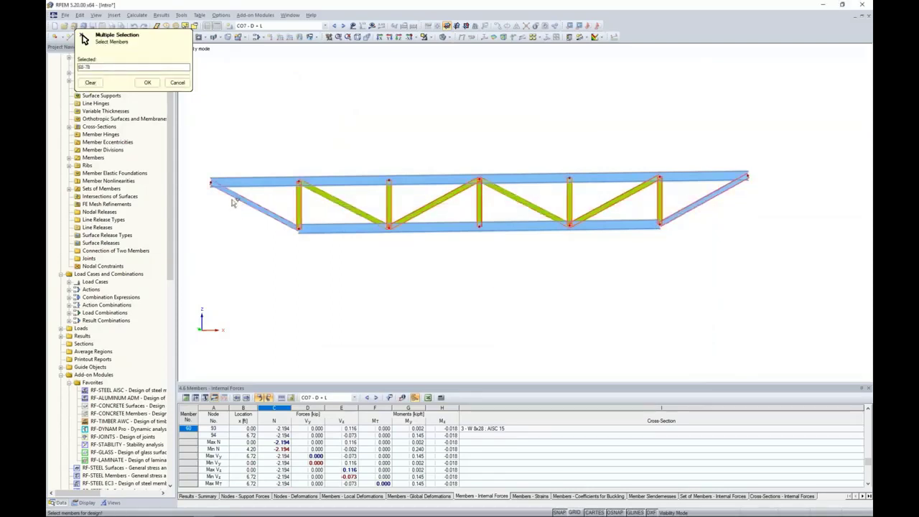
{"action": "left_click", "coordinate": [149, 82]}
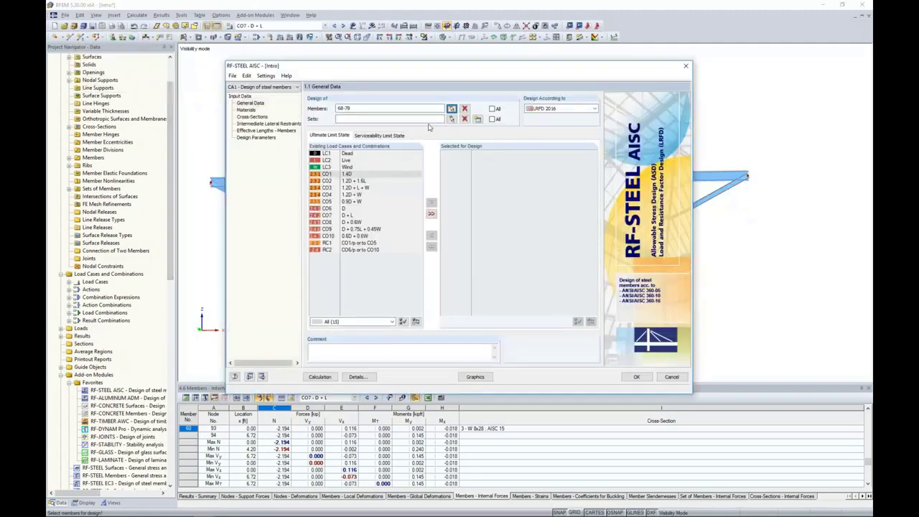
Step: Add the truss's top chord, set of members 3, to the sets for design
{"action": "left_click", "coordinate": [451, 118]}
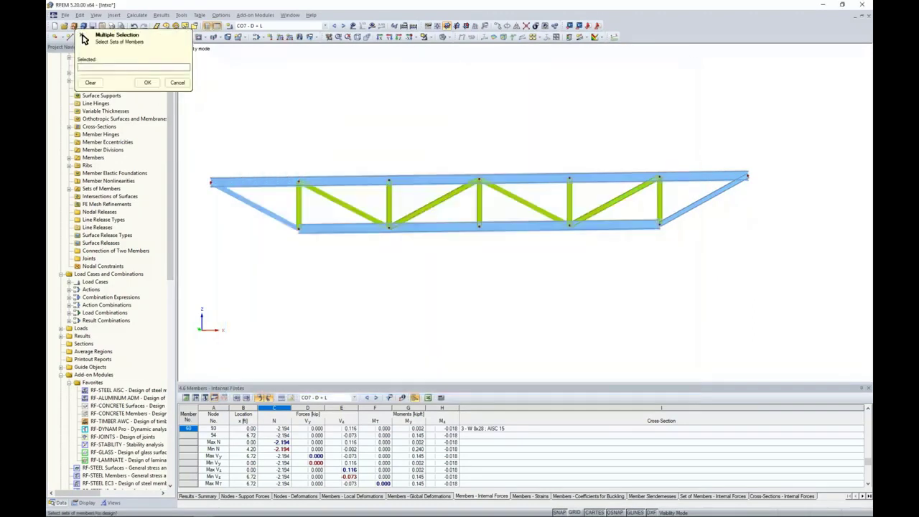
{"action": "left_click", "coordinate": [439, 174]}
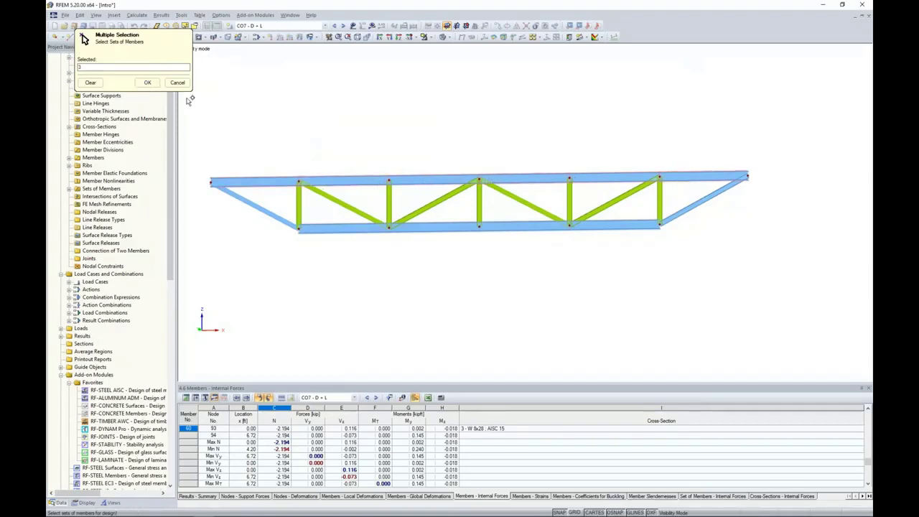
{"action": "left_click", "coordinate": [147, 83]}
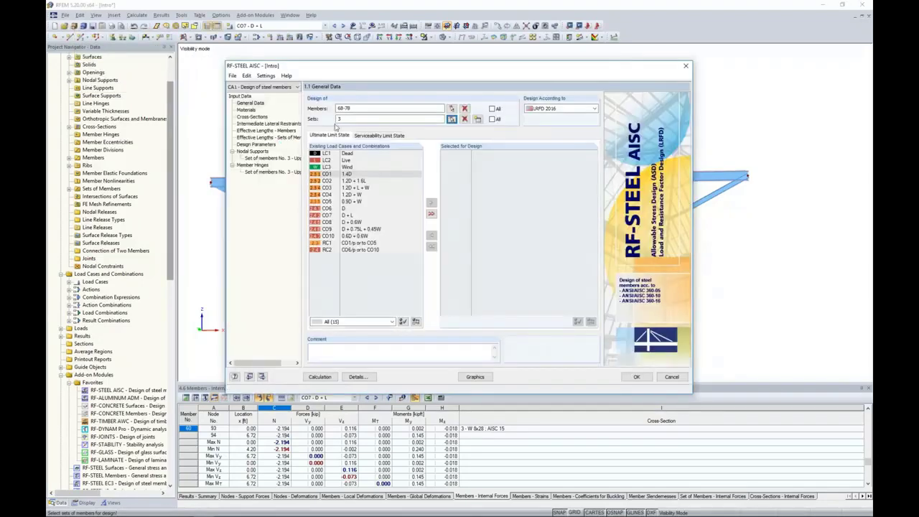
Step: Assign combinations CO1 to CO5 to the ultimate limit state design and CO6 to CO10 to the serviceability limit state design
{"action": "left_click", "coordinate": [355, 174]}
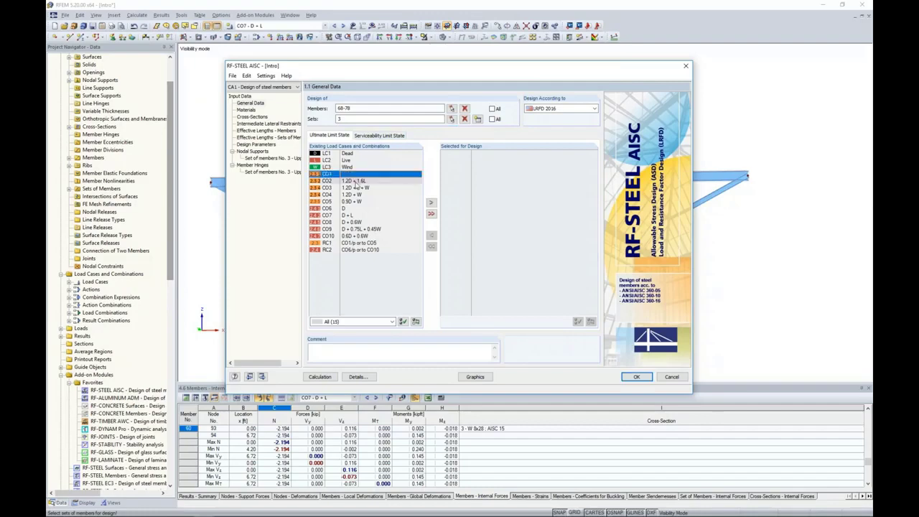
{"action": "left_click", "coordinate": [349, 202], "text": "shift"}
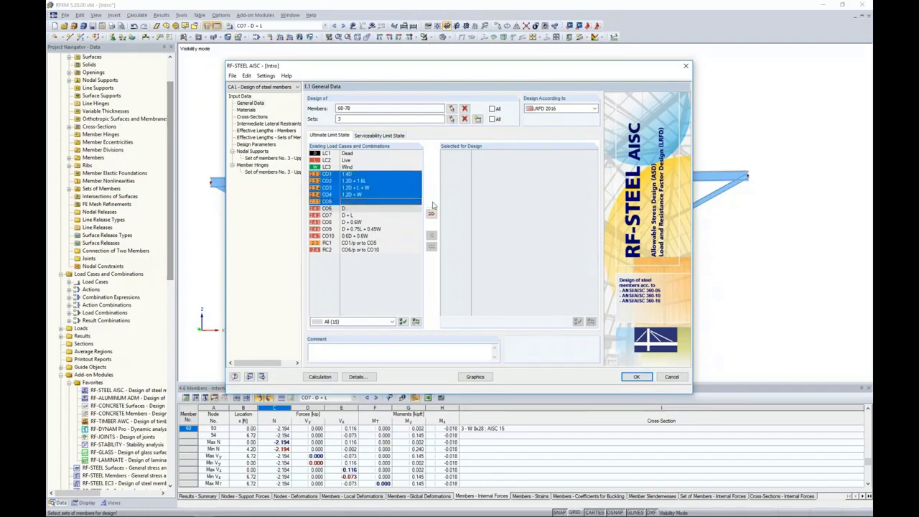
{"action": "left_click", "coordinate": [431, 203]}
{"action": "left_click", "coordinate": [402, 136]}
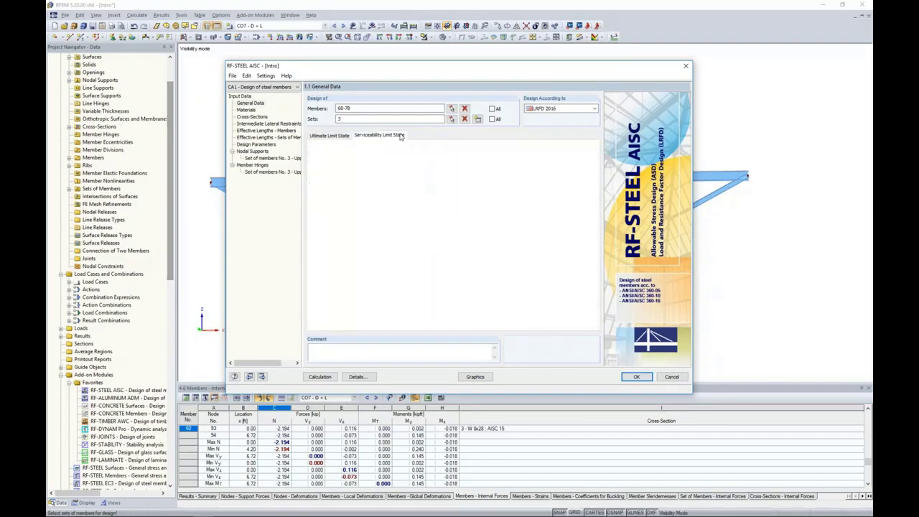
{"action": "left_click", "coordinate": [356, 209]}
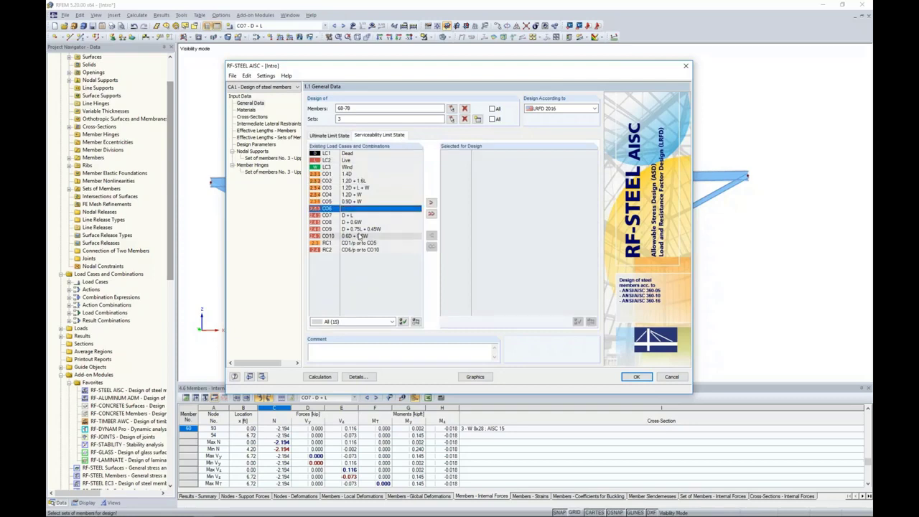
{"action": "left_click", "coordinate": [359, 237], "text": "shift"}
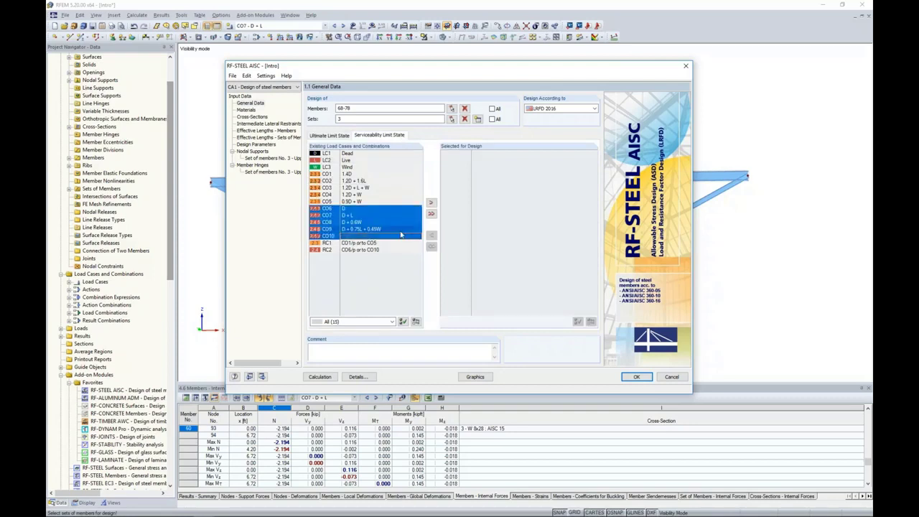
{"action": "left_click", "coordinate": [431, 202]}
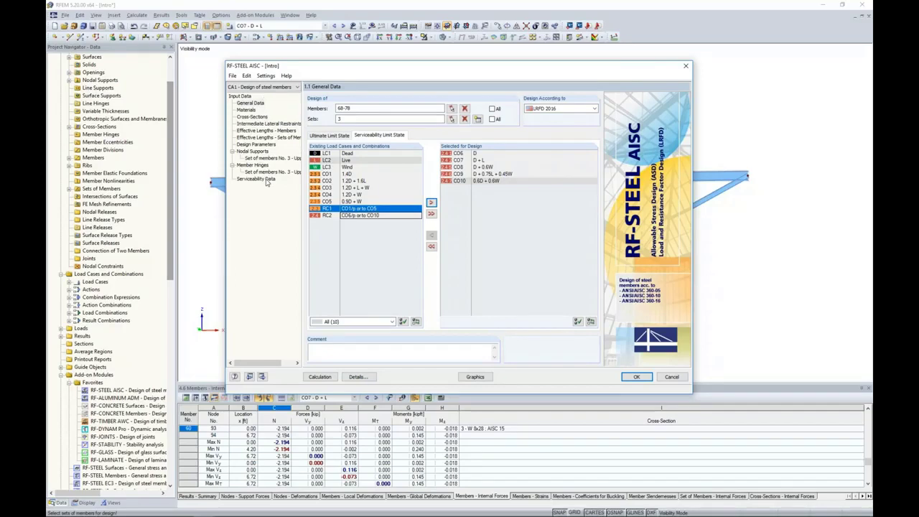
Step: Review the Steel A992 material properties, the W 8x28 cross-section and its optimization options without changing them
{"action": "left_click", "coordinate": [246, 109]}
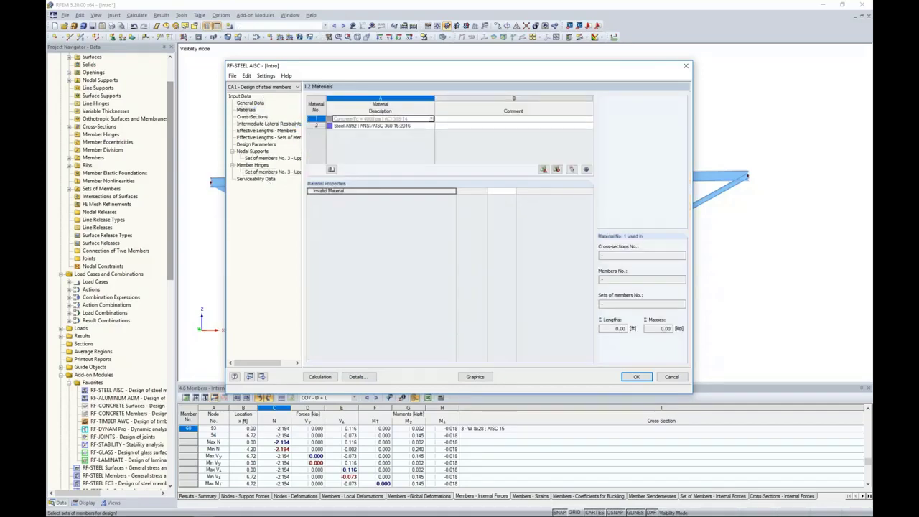
{"action": "left_click", "coordinate": [347, 125]}
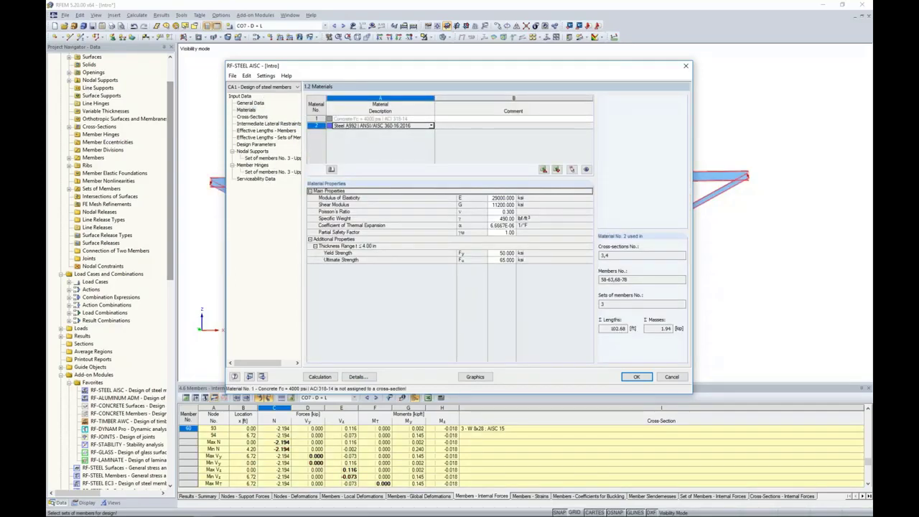
{"action": "left_click", "coordinate": [257, 117]}
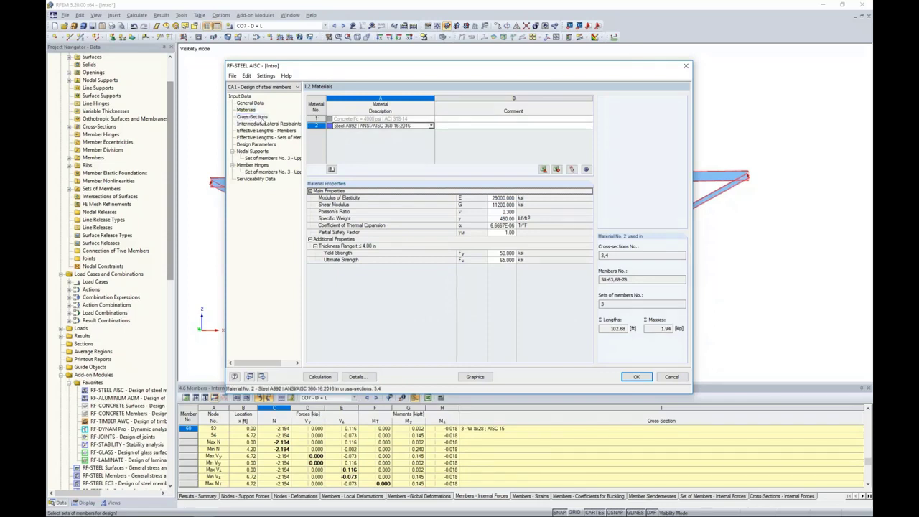
{"action": "left_click", "coordinate": [356, 133]}
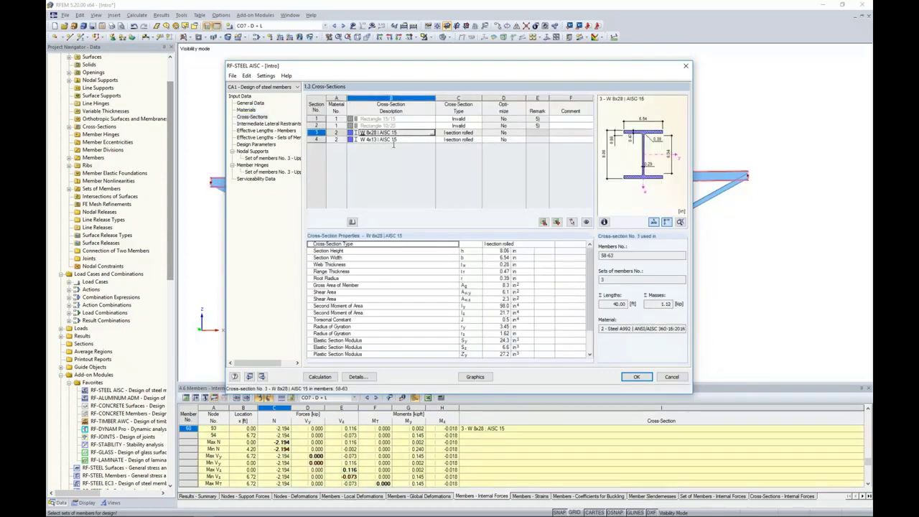
{"action": "left_click", "coordinate": [508, 133]}
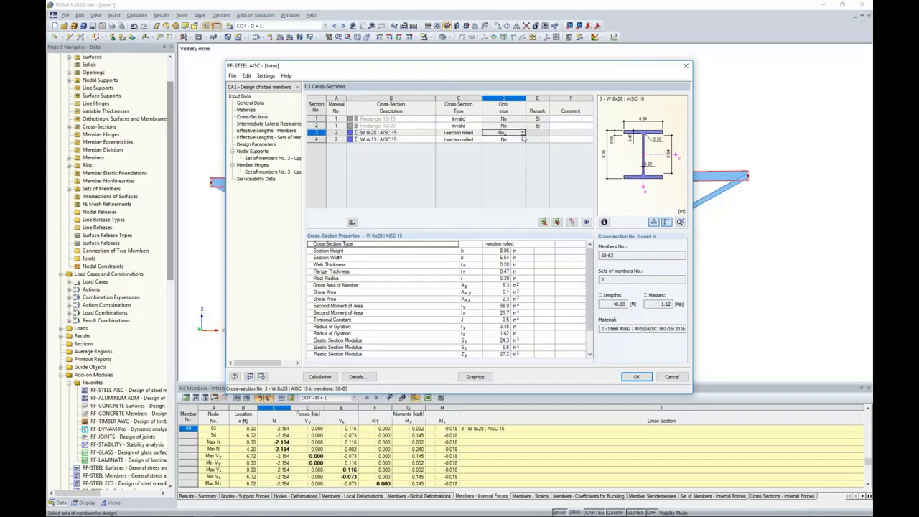
{"action": "left_click", "coordinate": [523, 134]}
{"action": "left_click", "coordinate": [523, 138]}
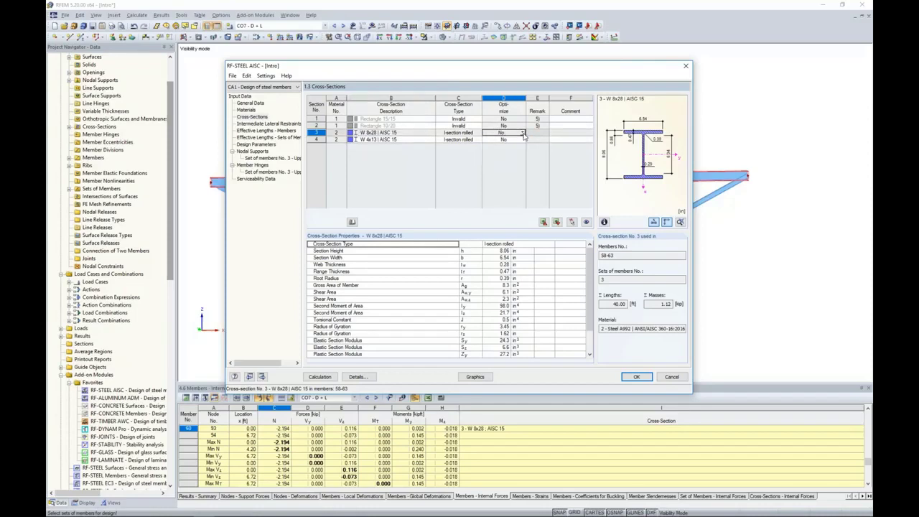
Step: In the intermediate lateral restraints settings, turn off input for all members and apply it only to the top chord members 58-63
{"action": "left_click", "coordinate": [265, 123]}
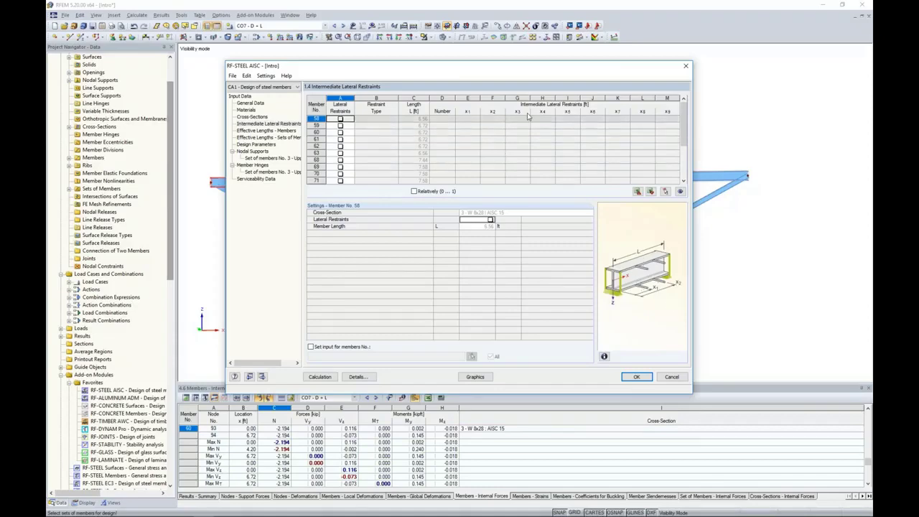
{"action": "left_click_drag", "start_coordinate": [517, 66], "coordinate": [513, 237]}
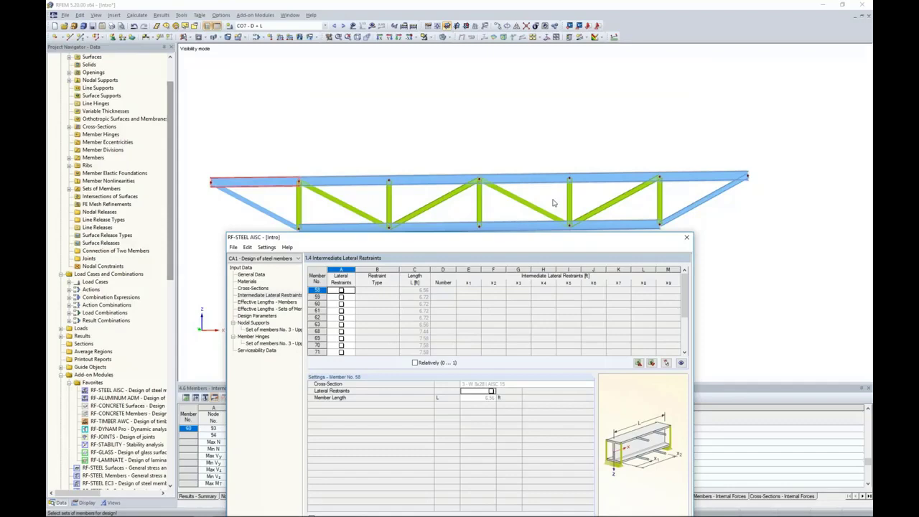
{"action": "left_click_drag", "start_coordinate": [500, 239], "coordinate": [533, 62]}
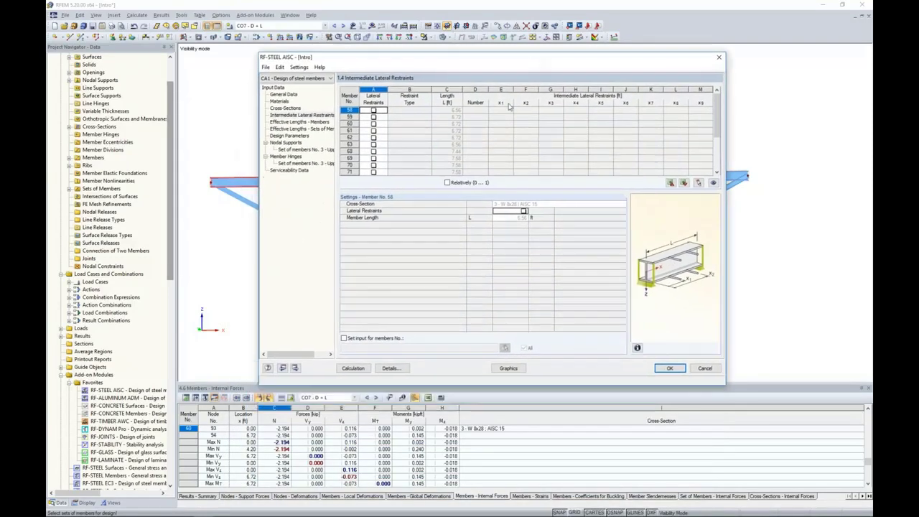
{"action": "left_click", "coordinate": [344, 337]}
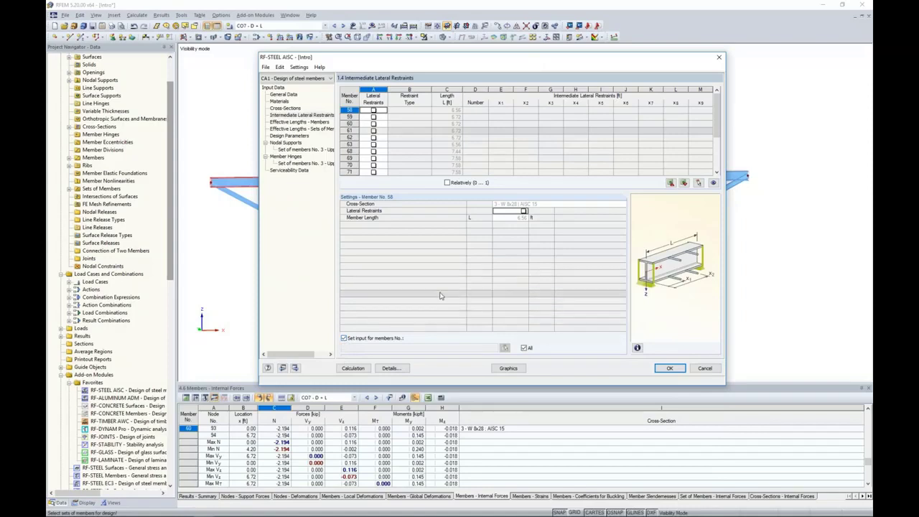
{"action": "left_click", "coordinate": [524, 348]}
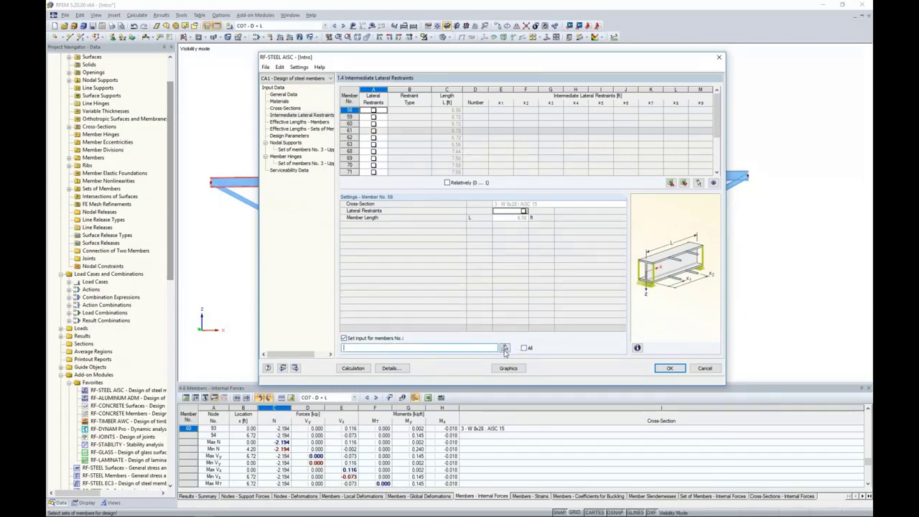
{"action": "left_click", "coordinate": [505, 347]}
{"action": "left_click", "coordinate": [281, 184]}
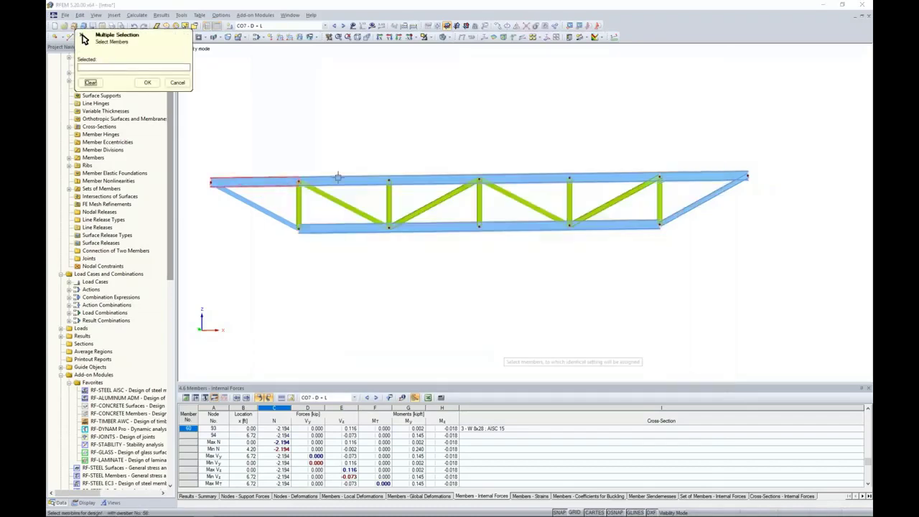
{"action": "left_click", "coordinate": [339, 179]}
{"action": "left_click", "coordinate": [407, 178]}
{"action": "left_click", "coordinate": [509, 177]}
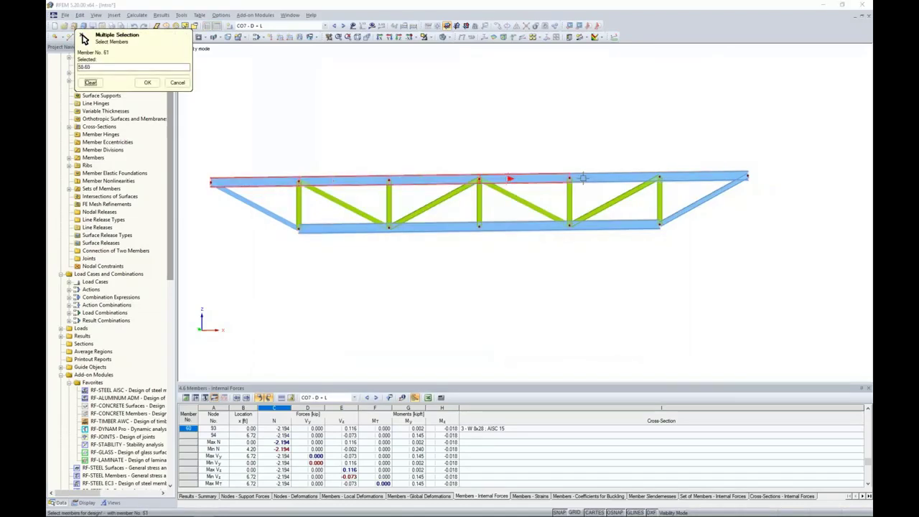
{"action": "left_click", "coordinate": [608, 177]}
{"action": "left_click", "coordinate": [679, 175]}
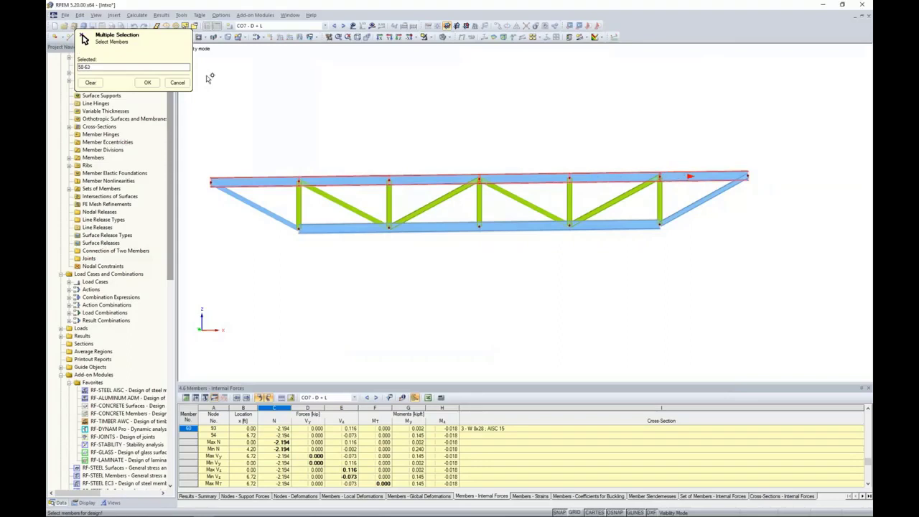
{"action": "left_click", "coordinate": [147, 82]}
Step: Activate lateral restraints for members 58-63 with the restraint type Lateral (Upper Flange)
{"action": "left_click", "coordinate": [524, 210]}
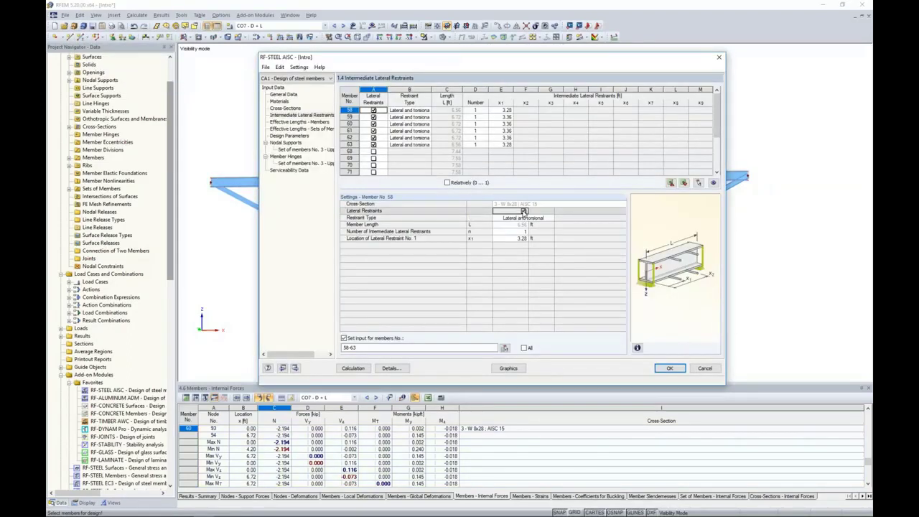
{"action": "left_click", "coordinate": [523, 218]}
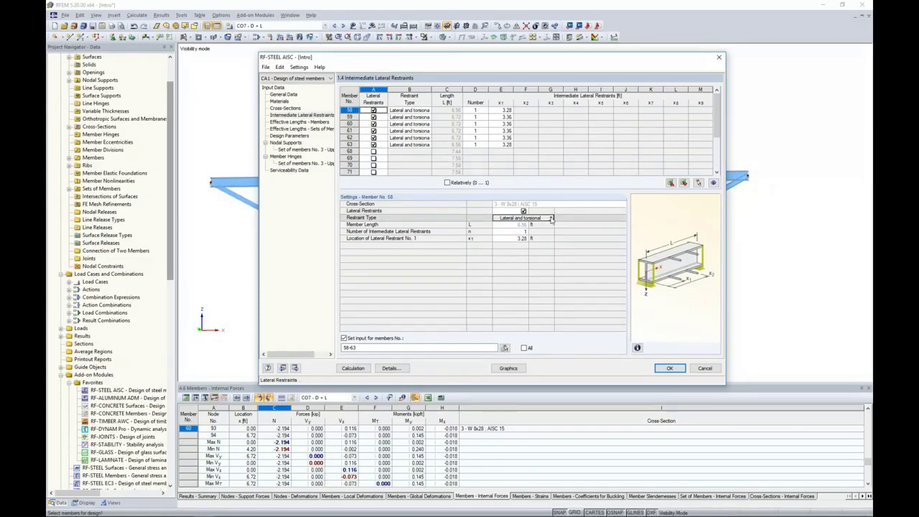
{"action": "left_click", "coordinate": [551, 217]}
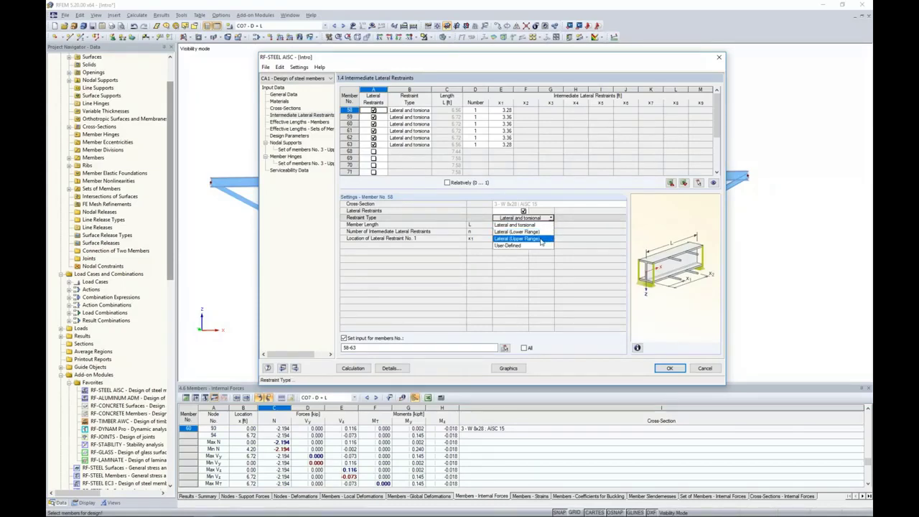
{"action": "left_click", "coordinate": [541, 240]}
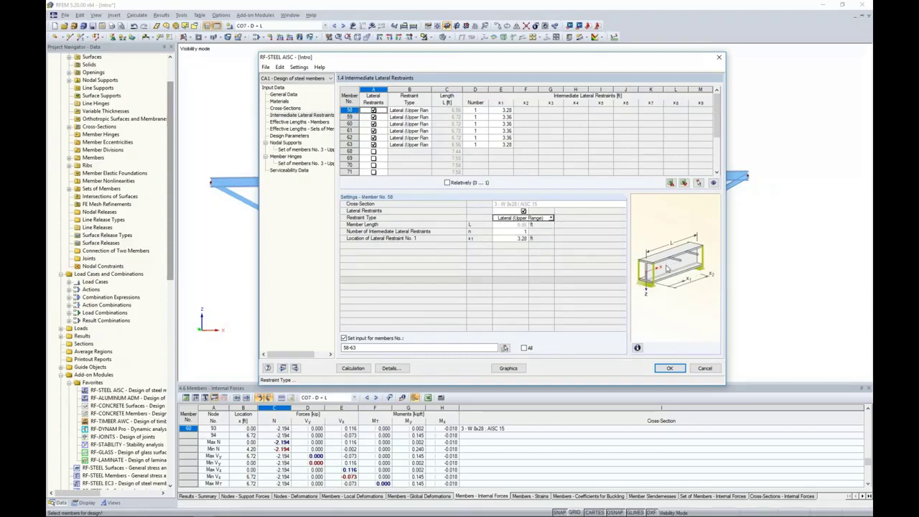
Step: Set the number of intermediate lateral restraints on each of members 58-63 to 5
{"action": "left_click", "coordinate": [511, 231]}
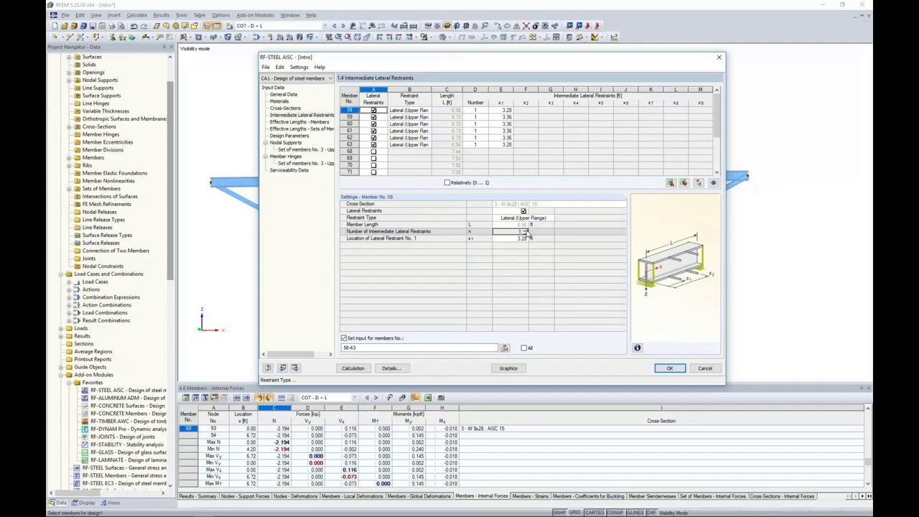
{"action": "left_click", "coordinate": [527, 231]}
{"action": "left_click", "coordinate": [527, 231]}
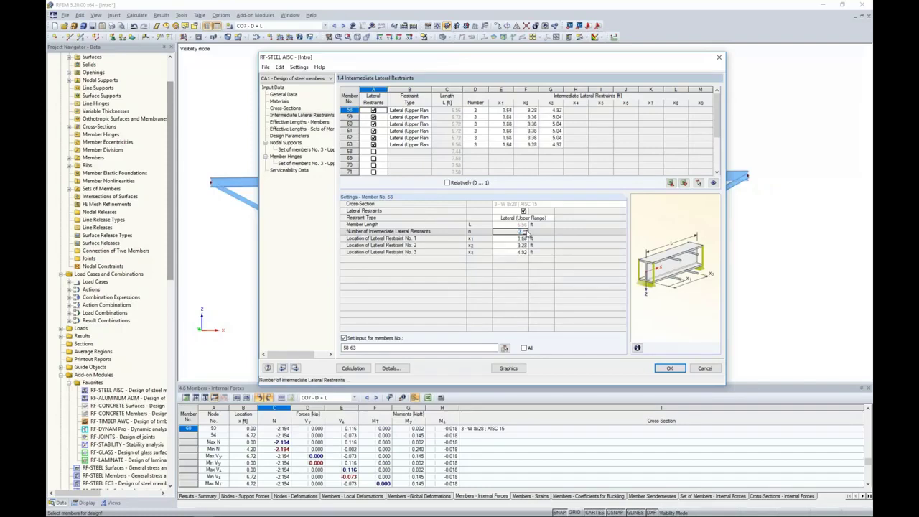
{"action": "left_click", "coordinate": [527, 230]}
{"action": "left_click", "coordinate": [527, 231]}
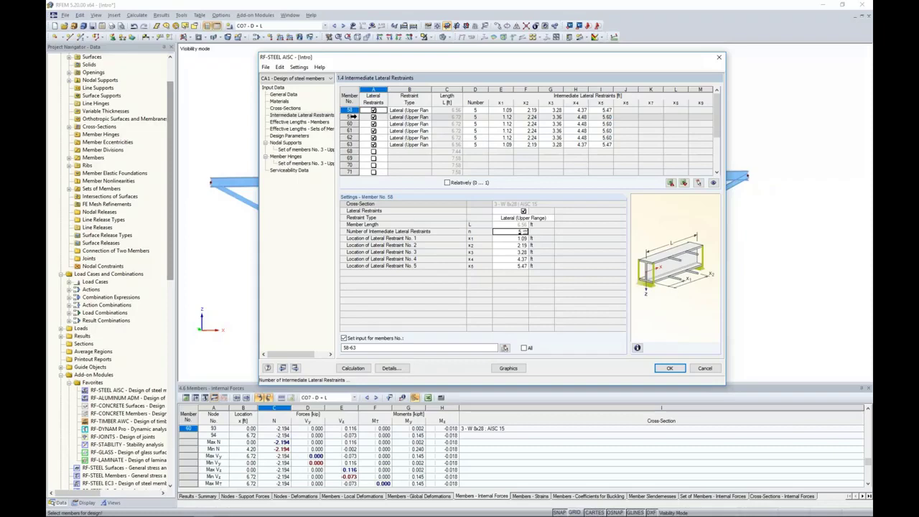
Step: Locate web members 69, 71 and 72 from the lateral restraints table in the truss model, and review the members' effective lengths
{"action": "left_click", "coordinate": [403, 157]}
{"action": "left_click_drag", "start_coordinate": [428, 57], "coordinate": [421, 133]}
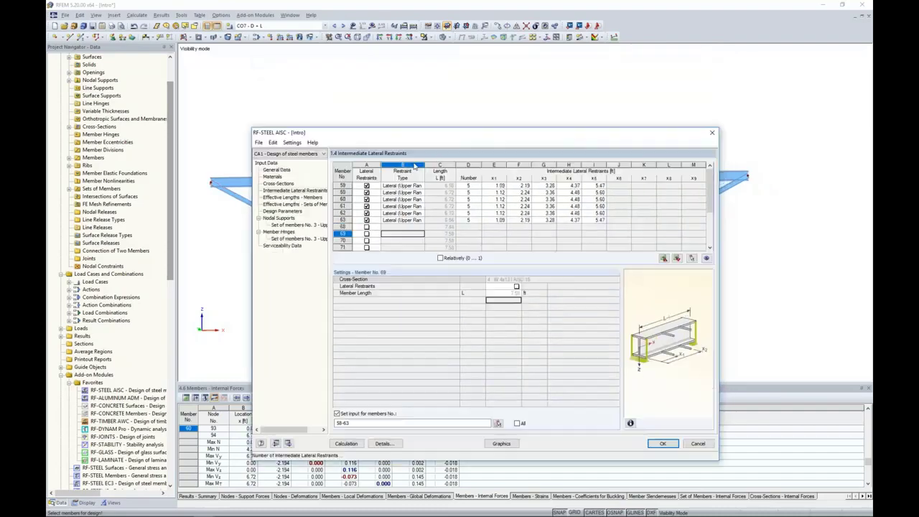
{"action": "left_click_drag", "start_coordinate": [415, 166], "coordinate": [414, 253]}
{"action": "scroll", "coordinate": [386, 350], "scroll_direction": "down", "scroll_amount": 1}
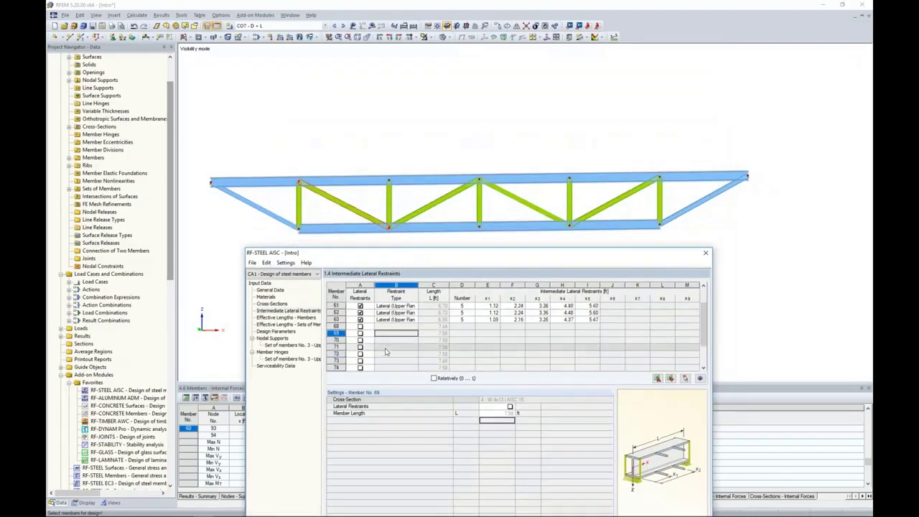
{"action": "left_click", "coordinate": [386, 348]}
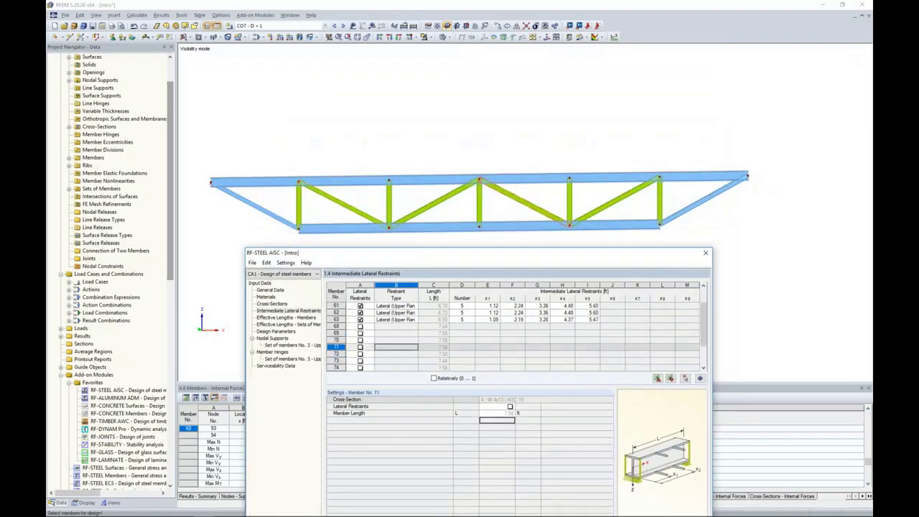
{"action": "left_click", "coordinate": [397, 354]}
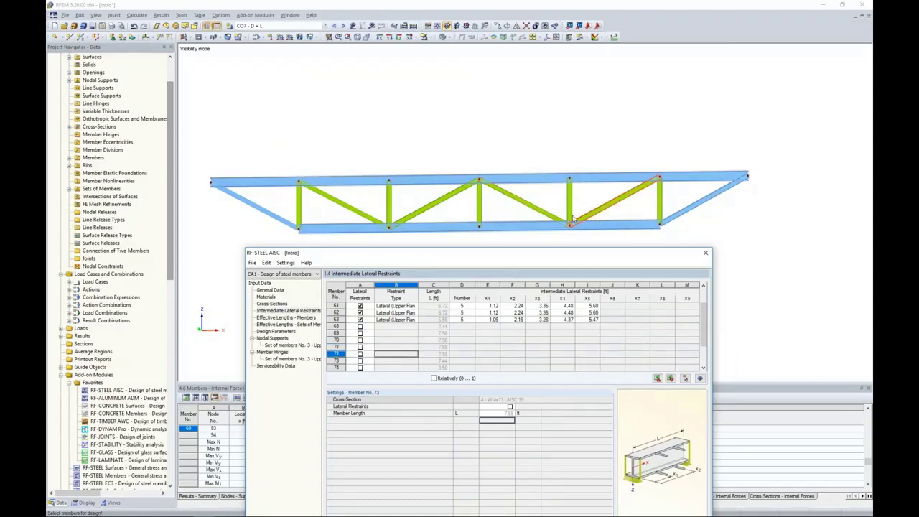
{"action": "left_click_drag", "start_coordinate": [498, 256], "coordinate": [519, 89]}
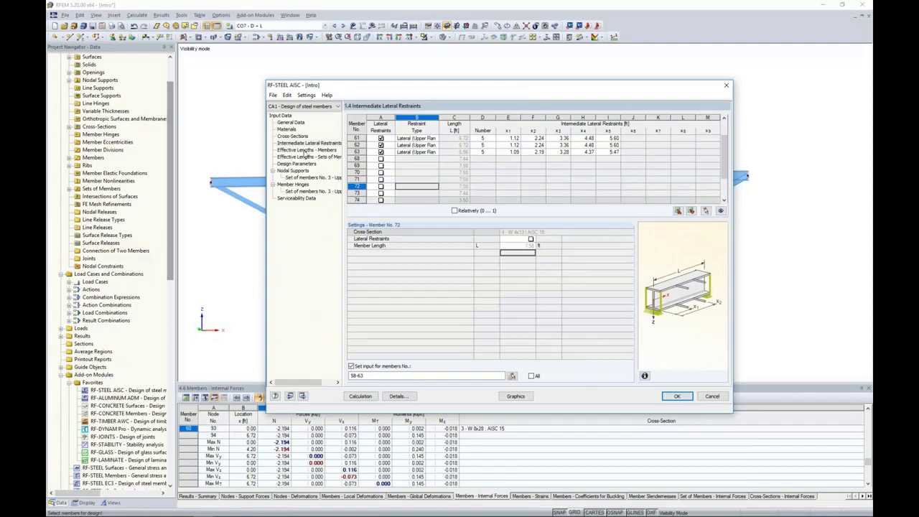
{"action": "left_click", "coordinate": [306, 151]}
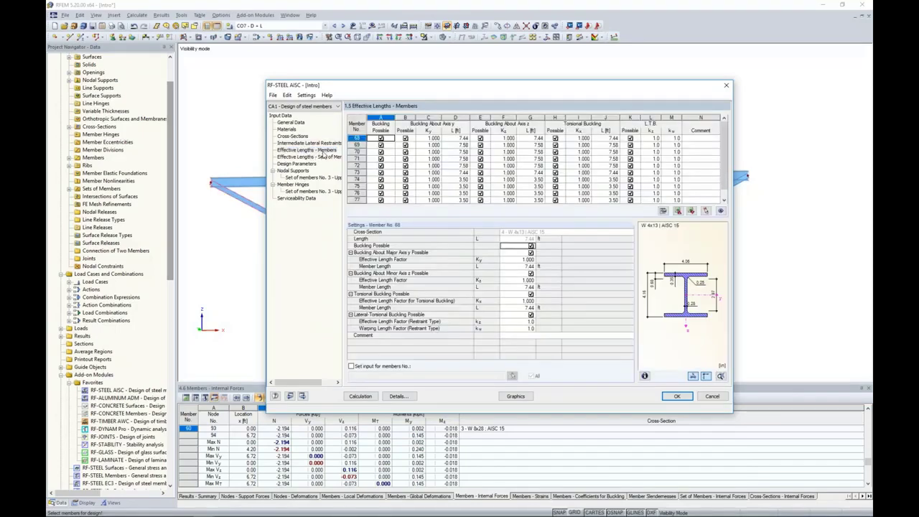
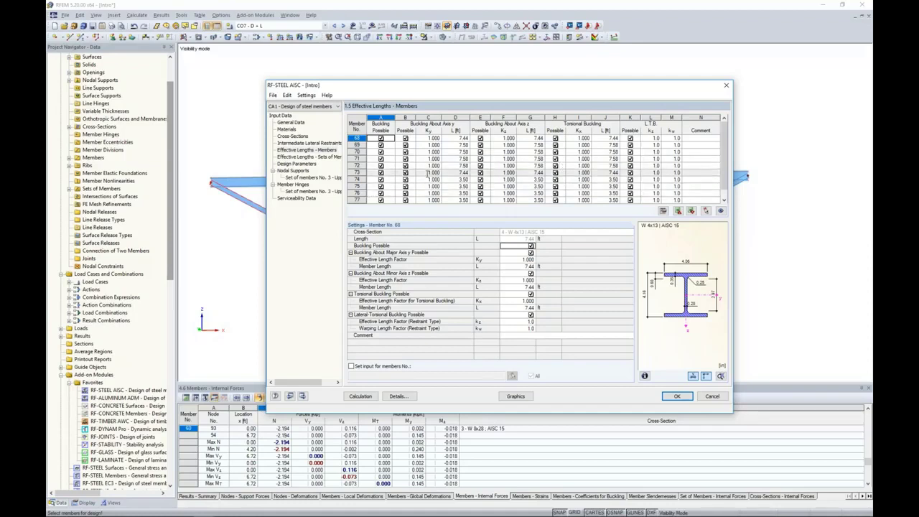
Step: In the serviceability data, add entries referring to single members for the truss's web members 68-78
{"action": "left_click", "coordinate": [300, 198]}
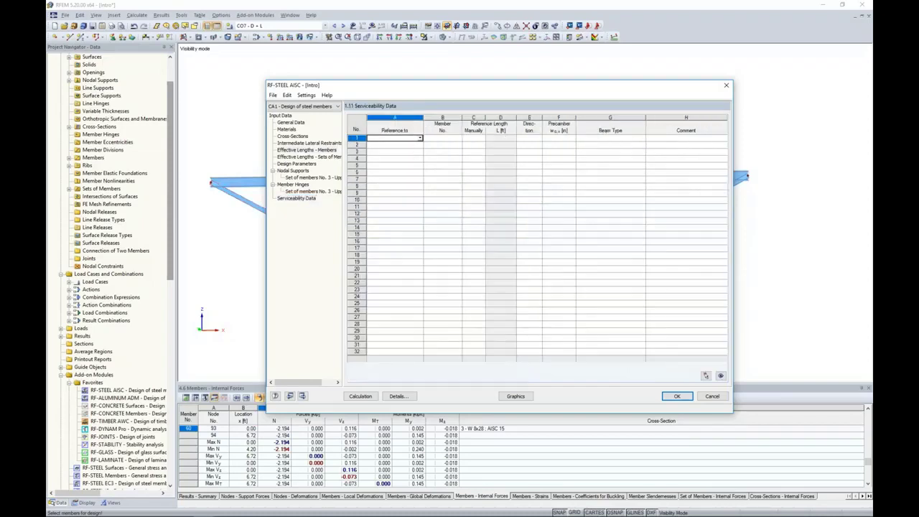
{"action": "left_click", "coordinate": [420, 138]}
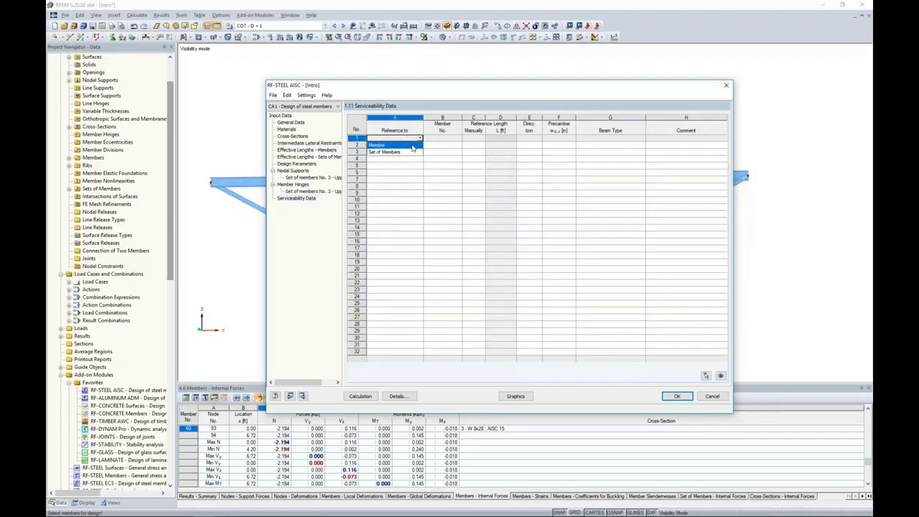
{"action": "left_click", "coordinate": [413, 146]}
{"action": "left_click", "coordinate": [445, 139]}
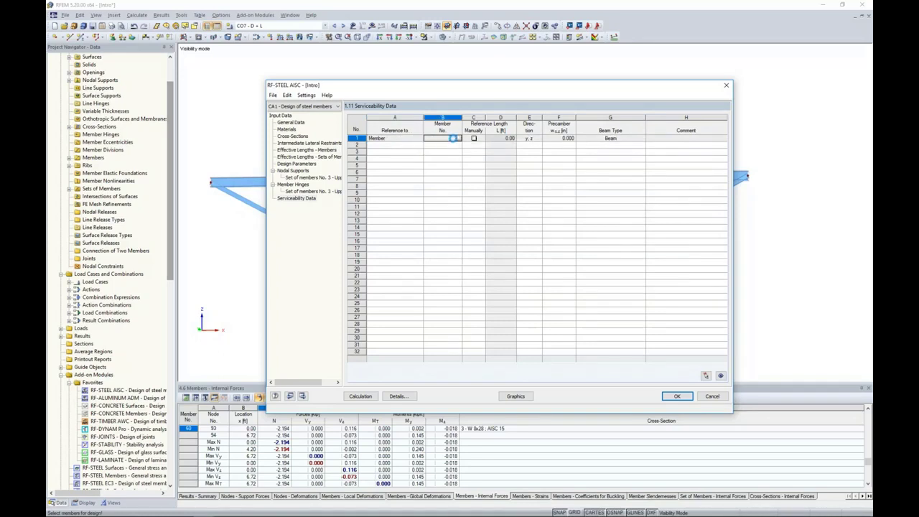
{"action": "left_click", "coordinate": [458, 140]}
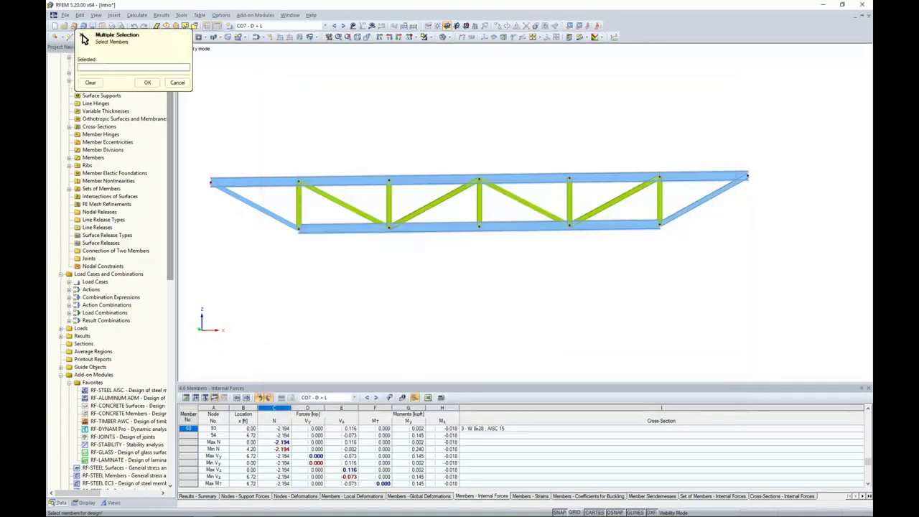
{"action": "left_click_drag", "start_coordinate": [741, 214], "coordinate": [210, 199]}
{"action": "left_click", "coordinate": [147, 82]}
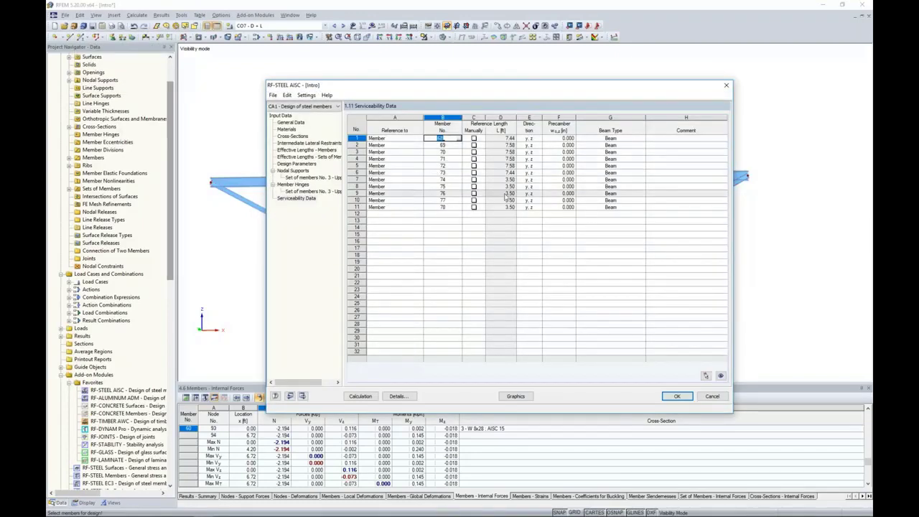
Step: Add a serviceability entry referring to a set of members and assign it to the upper chord, set No. 3
{"action": "left_click", "coordinate": [415, 214]}
{"action": "left_click", "coordinate": [420, 214]}
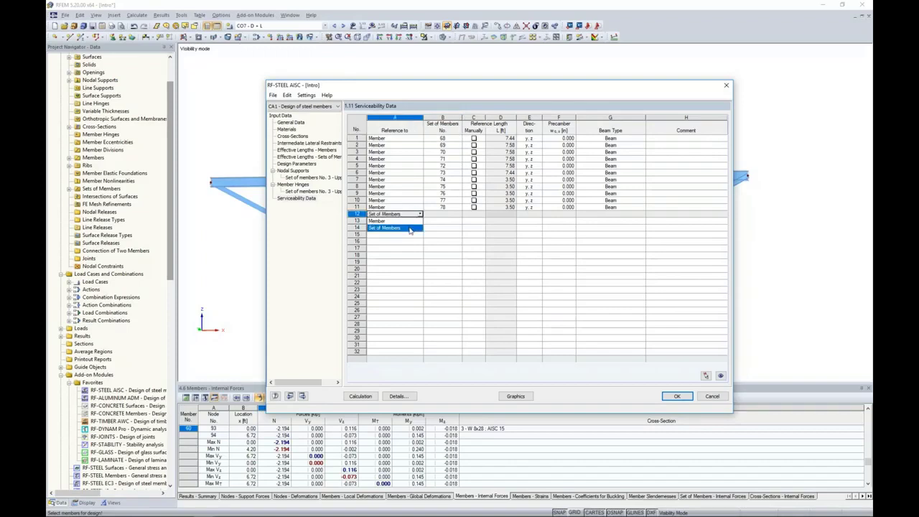
{"action": "left_click", "coordinate": [412, 229]}
{"action": "left_click", "coordinate": [442, 213]}
{"action": "left_click", "coordinate": [460, 216]}
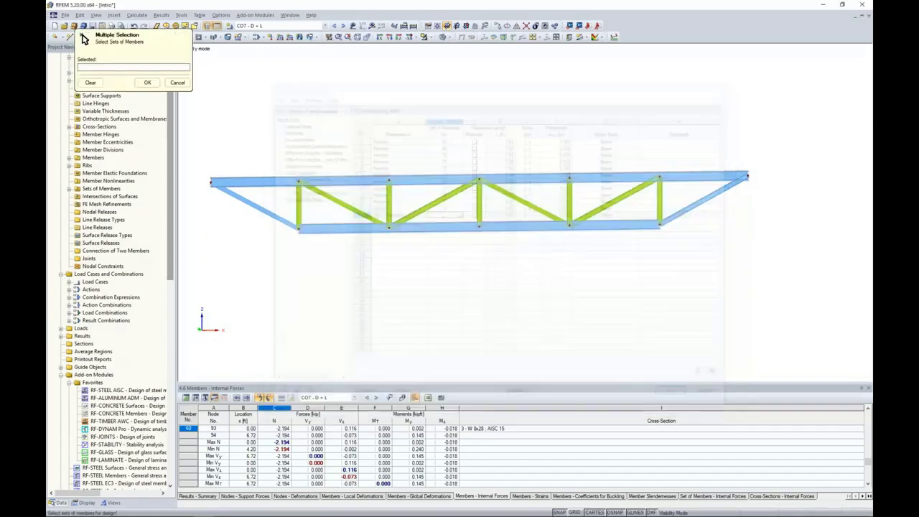
{"action": "left_click", "coordinate": [147, 82]}
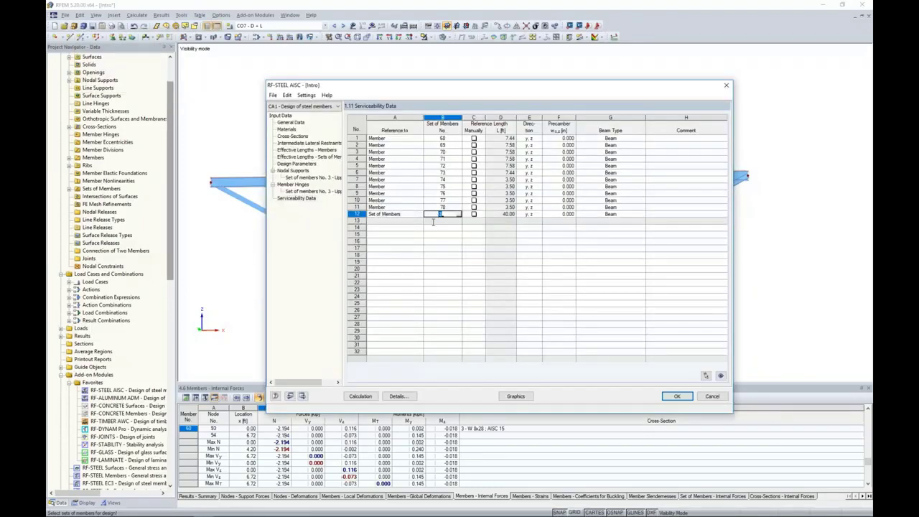
Step: Check the serviceability deflection limits in the LRFD 2016 design details and run the steel design calculation
{"action": "left_click", "coordinate": [398, 395]}
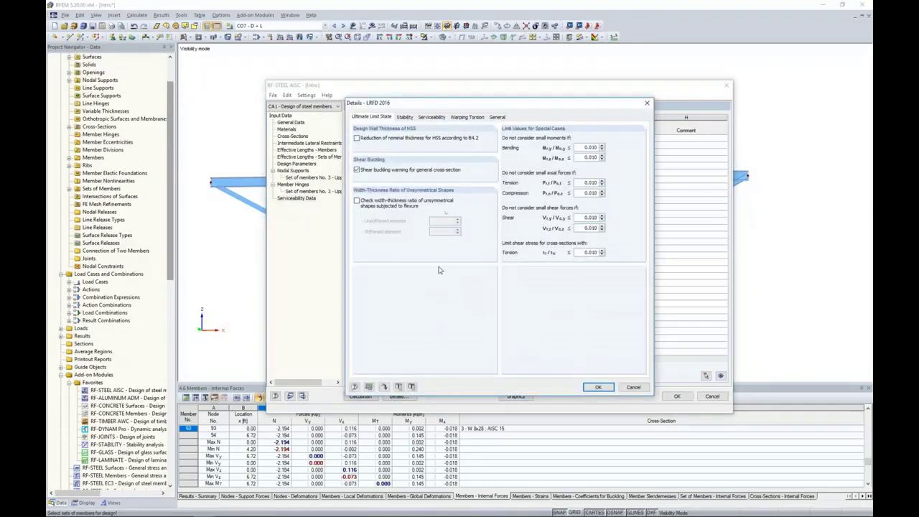
{"action": "left_click", "coordinate": [435, 117]}
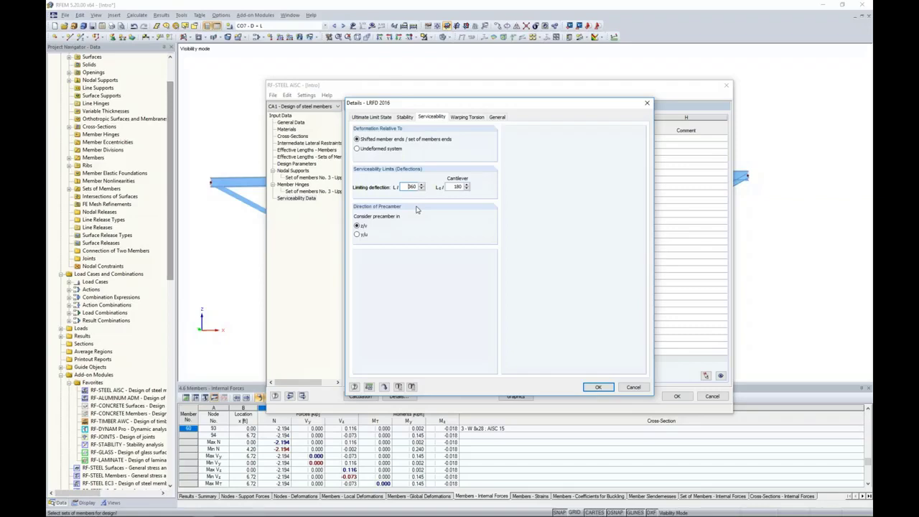
{"action": "left_click", "coordinate": [590, 388]}
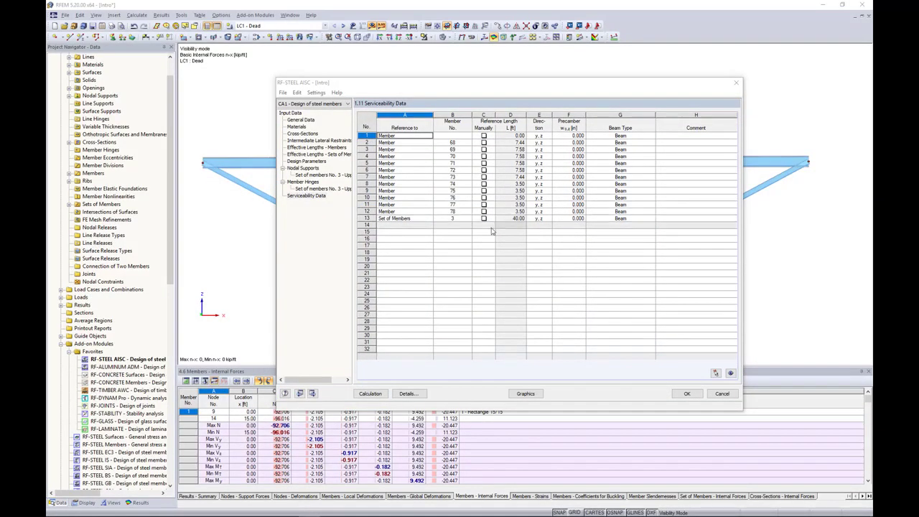
{"action": "left_click", "coordinate": [380, 394]}
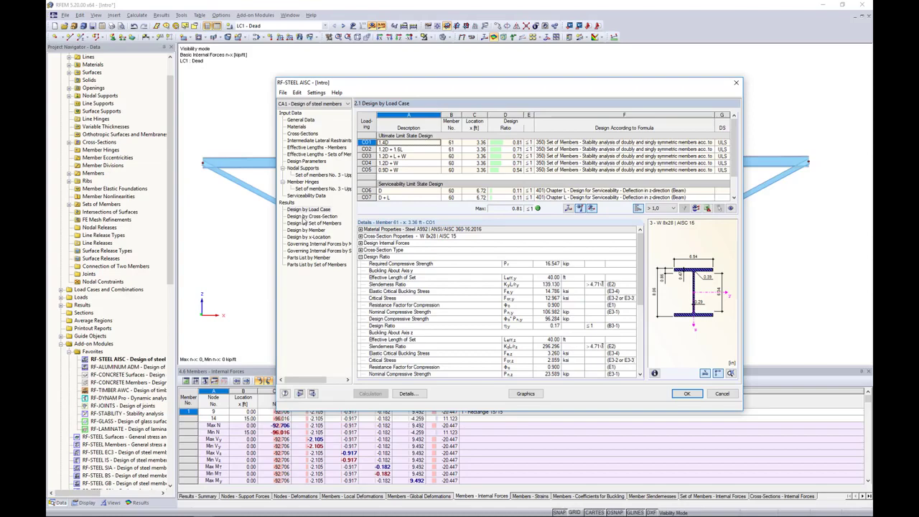
Step: Review the design results by cross-section, by set of members and by member
{"action": "left_click", "coordinate": [310, 216]}
{"action": "scroll", "coordinate": [454, 158], "scroll_direction": "down", "scroll_amount": 3}
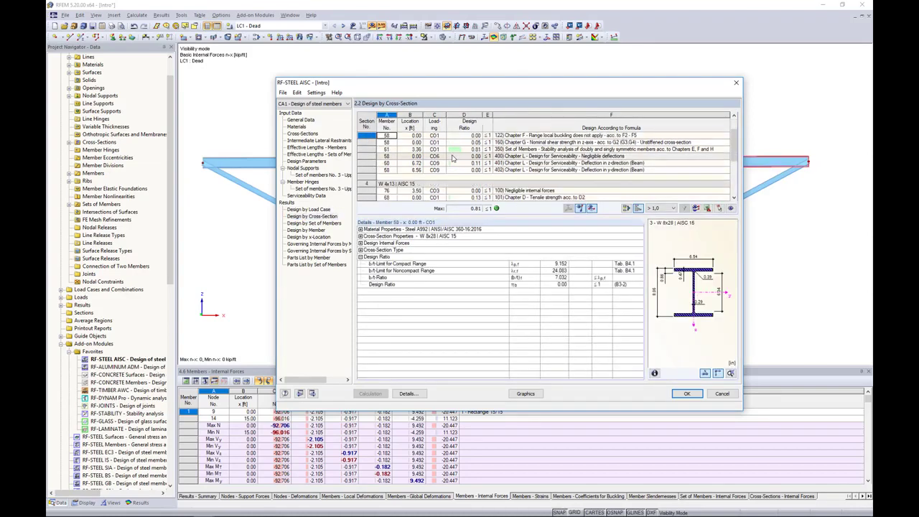
{"action": "left_click", "coordinate": [323, 229]}
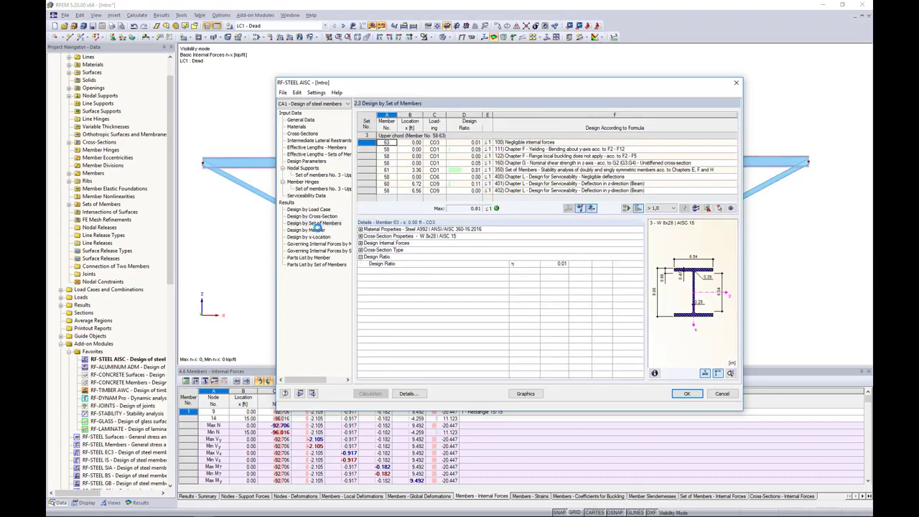
{"action": "left_click", "coordinate": [316, 233]}
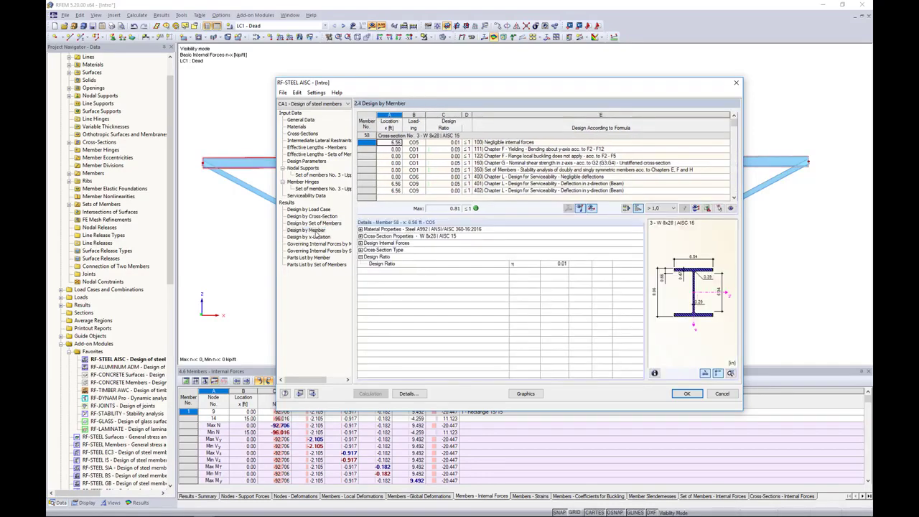
Step: Examine the set-of-members stability analysis for members 58 and 59 alongside their location on the truss's top chord
{"action": "left_click_drag", "start_coordinate": [495, 84], "coordinate": [471, 248]}
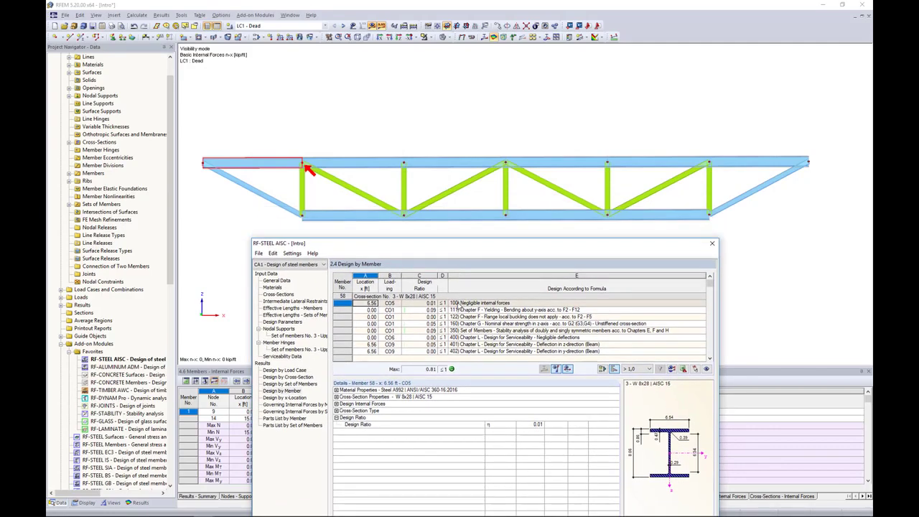
{"action": "left_click", "coordinate": [459, 310]}
{"action": "left_click", "coordinate": [469, 331]}
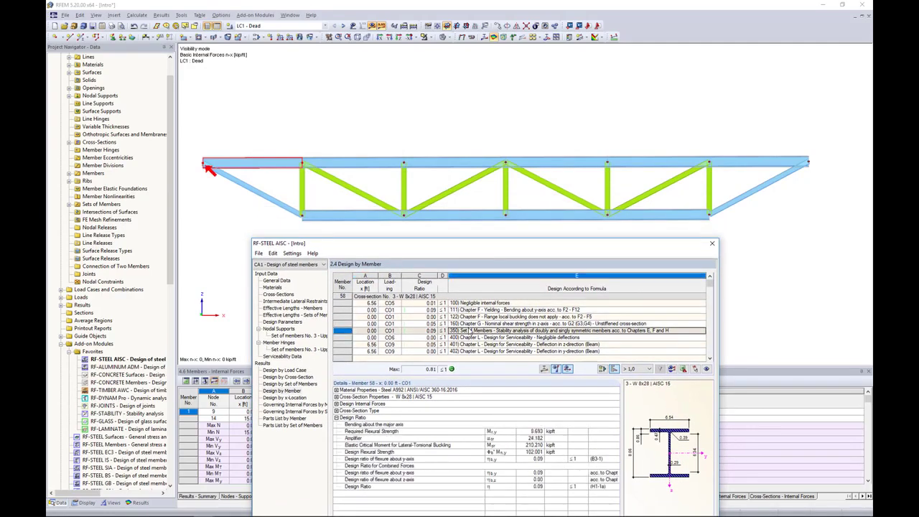
{"action": "scroll", "coordinate": [471, 331], "scroll_direction": "down", "scroll_amount": 3}
{"action": "left_click", "coordinate": [478, 331]}
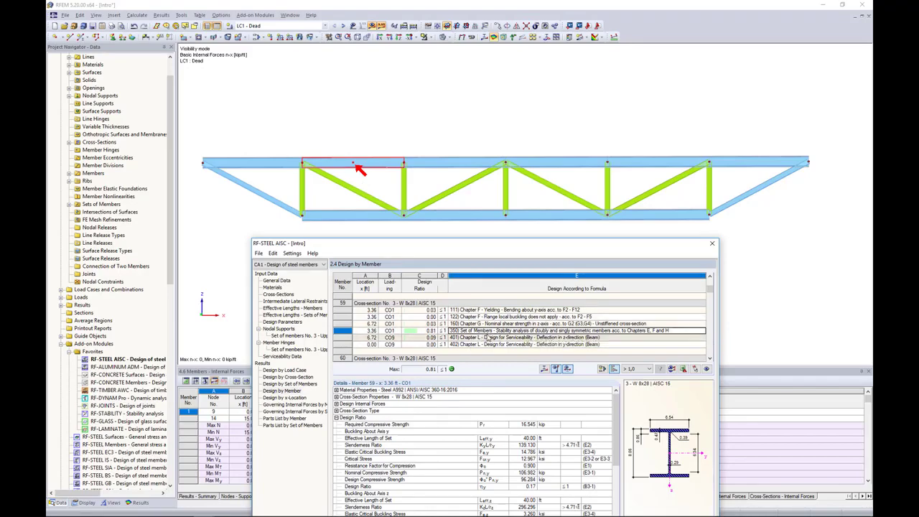
{"action": "left_click_drag", "start_coordinate": [495, 244], "coordinate": [508, 128]}
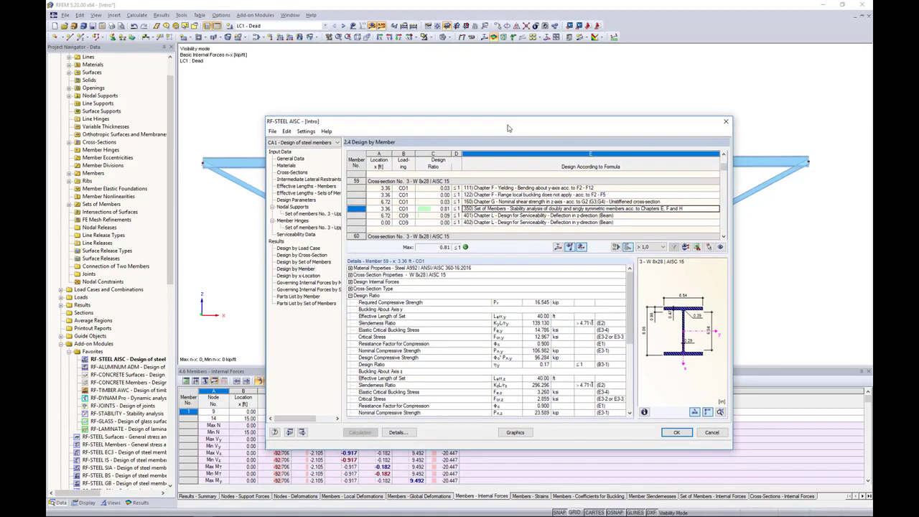
Step: Examine the cross-section type classification and design ratio details of member 59's Chapter F yielding check
{"action": "left_click", "coordinate": [495, 189]}
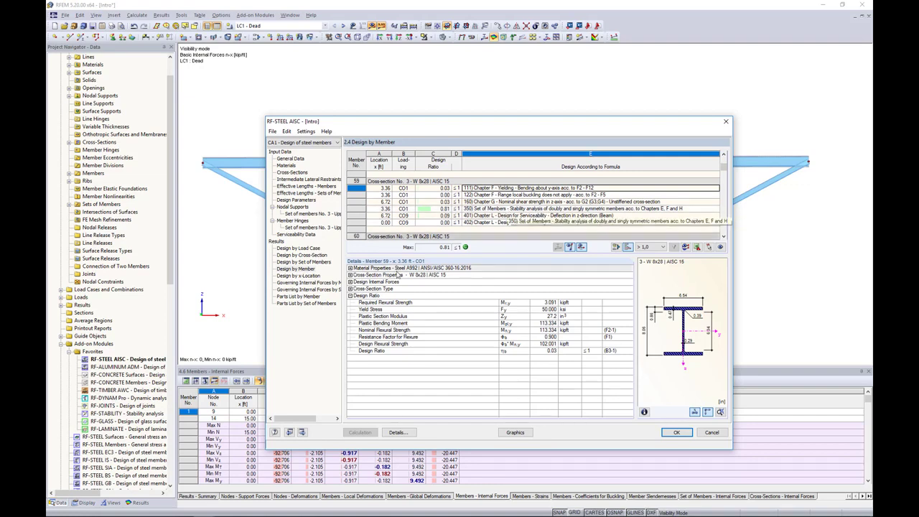
{"action": "left_click", "coordinate": [350, 289]}
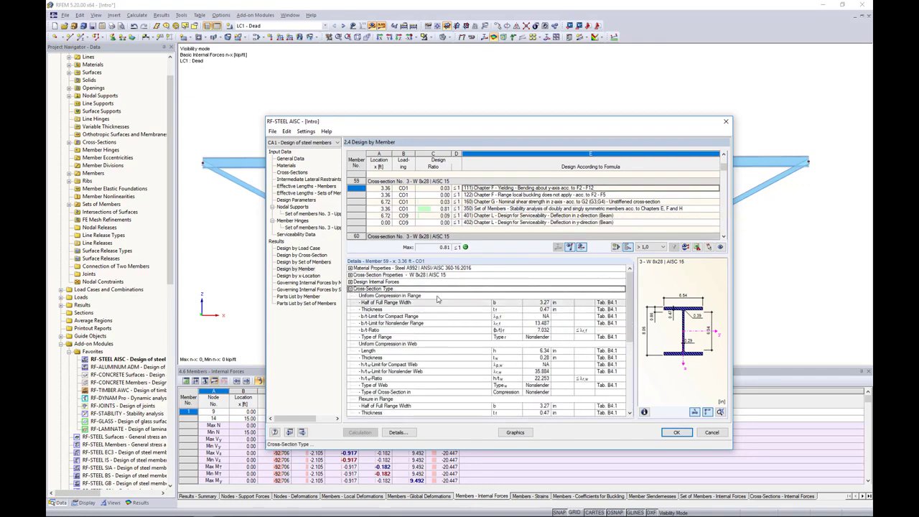
{"action": "scroll", "coordinate": [462, 324], "scroll_direction": "down", "scroll_amount": 1}
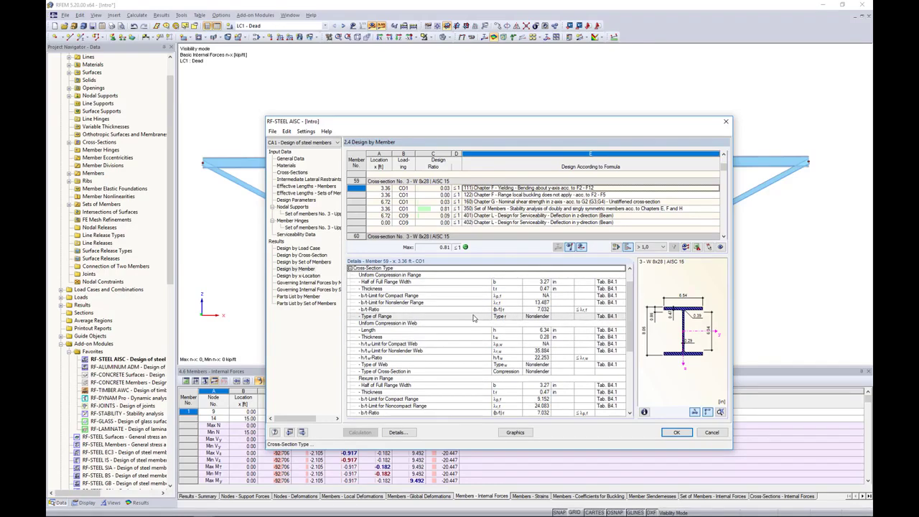
{"action": "scroll", "coordinate": [473, 318], "scroll_direction": "down", "scroll_amount": 5}
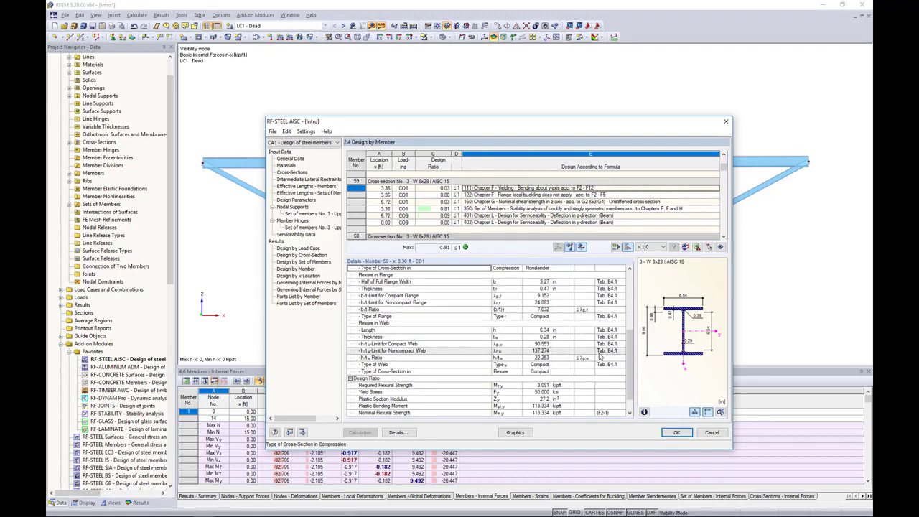
{"action": "scroll", "coordinate": [597, 351], "scroll_direction": "down", "scroll_amount": 1}
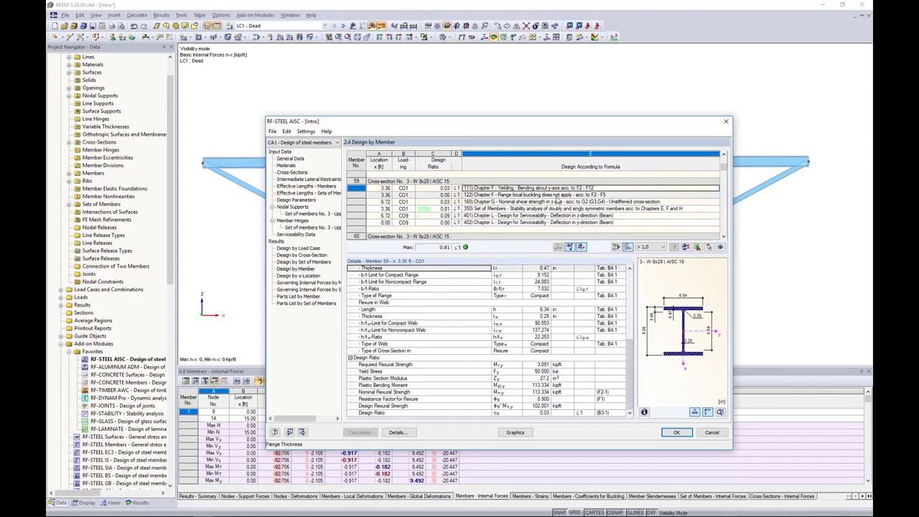
Step: Filter the design-by-member results to show only the maximum design ratio for each member
{"action": "scroll", "coordinate": [557, 200], "scroll_direction": "down", "scroll_amount": 3}
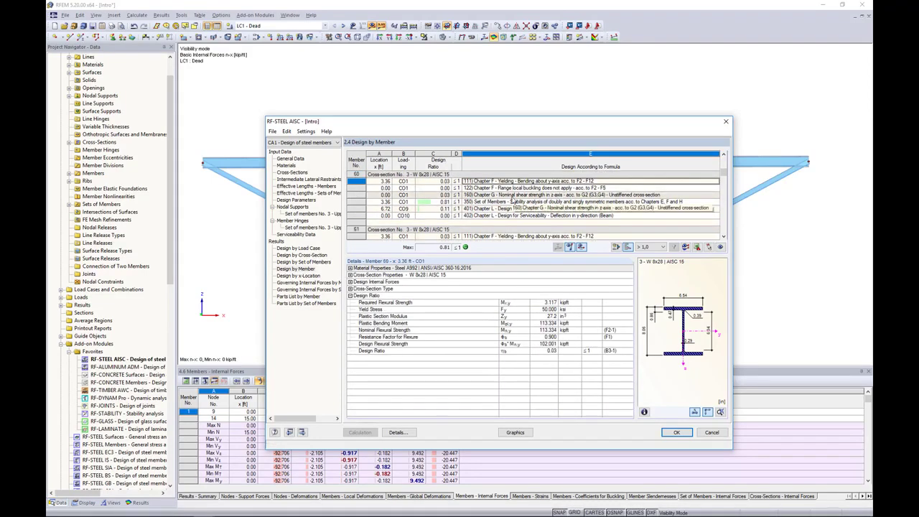
{"action": "left_click", "coordinate": [662, 247]}
{"action": "left_click", "coordinate": [655, 264]}
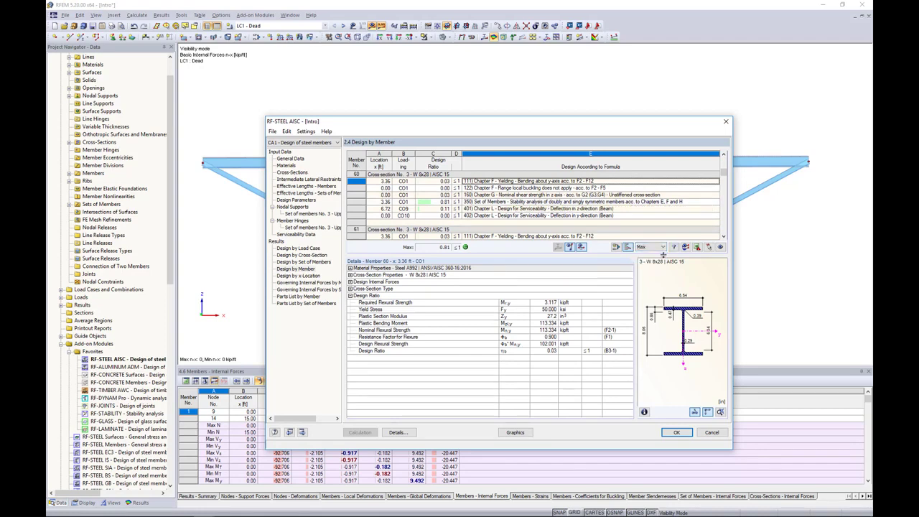
{"action": "left_click", "coordinate": [674, 247]}
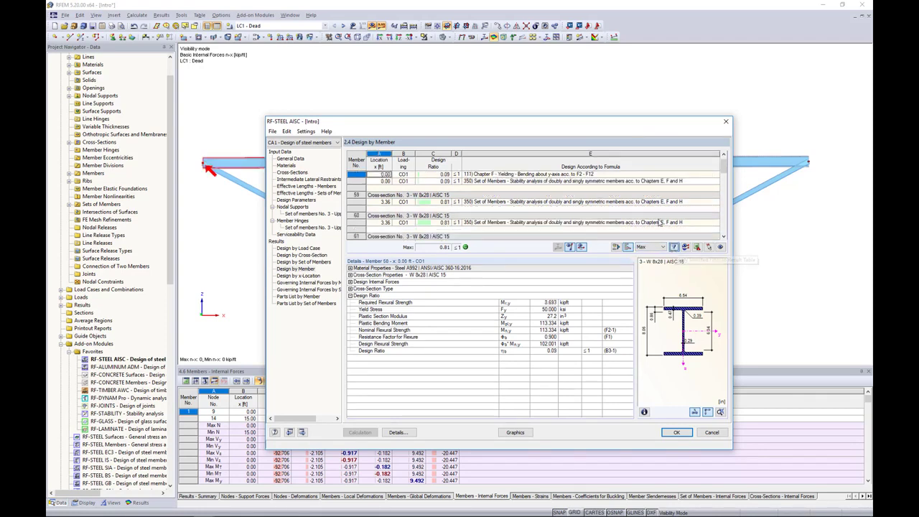
{"action": "scroll", "coordinate": [643, 208], "scroll_direction": "up", "scroll_amount": 1}
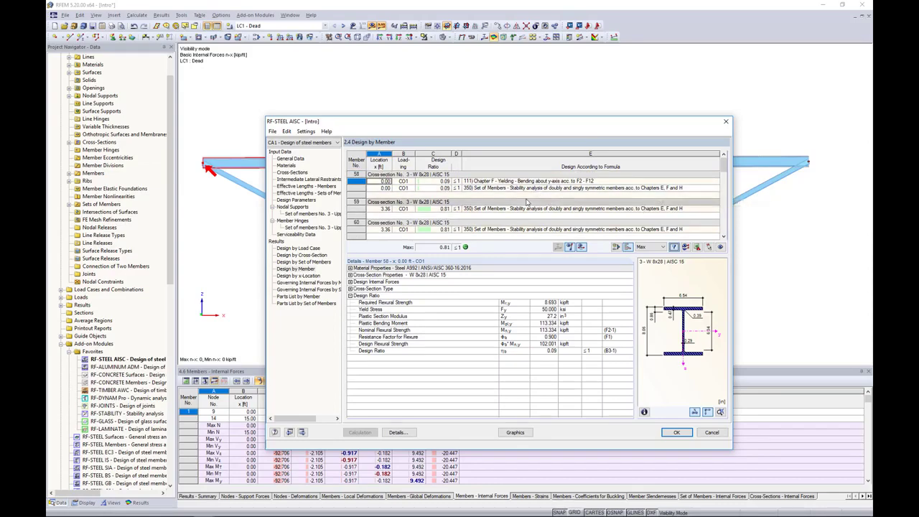
Step: Change the design-by-member results filter to show design ratios greater than 1.0
{"action": "scroll", "coordinate": [531, 200], "scroll_direction": "down", "scroll_amount": 2}
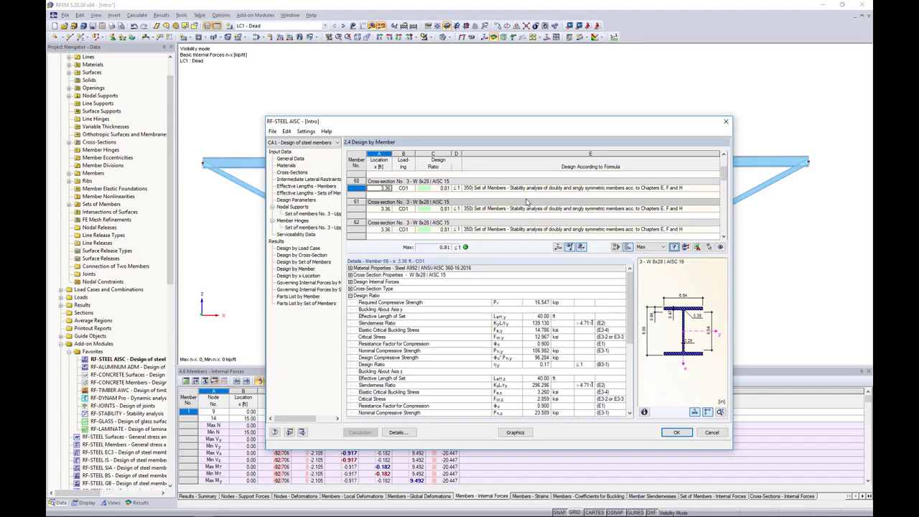
{"action": "left_click", "coordinate": [653, 247]}
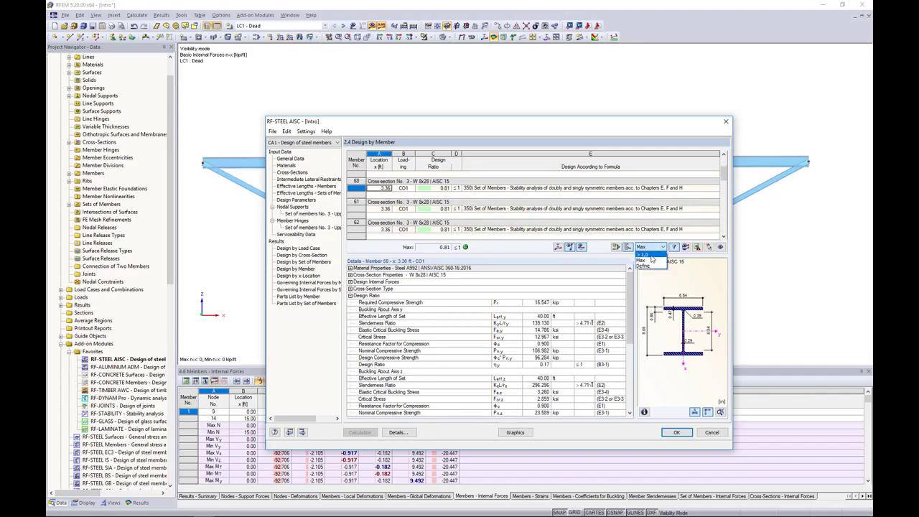
{"action": "left_click", "coordinate": [643, 254]}
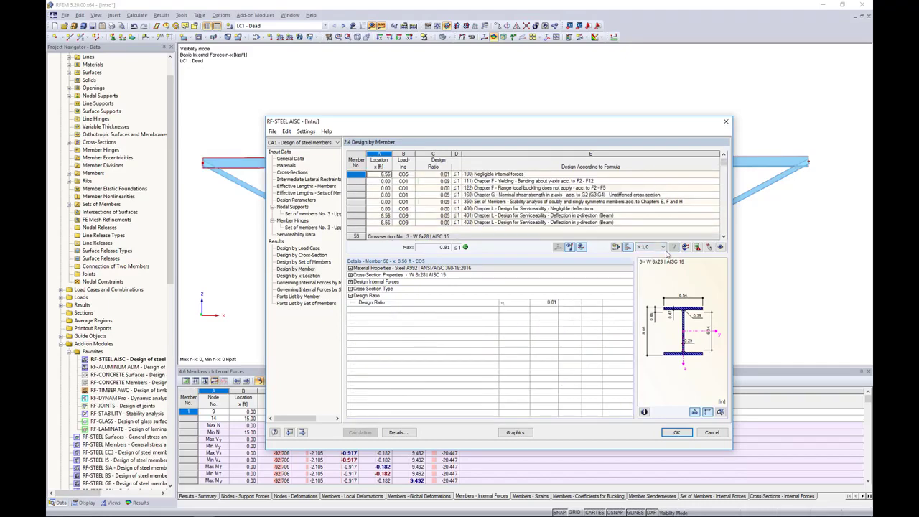
Step: Examine member 58's Chapter G shear check and set-of-members stability check details alongside the truss model
{"action": "left_click", "coordinate": [512, 195]}
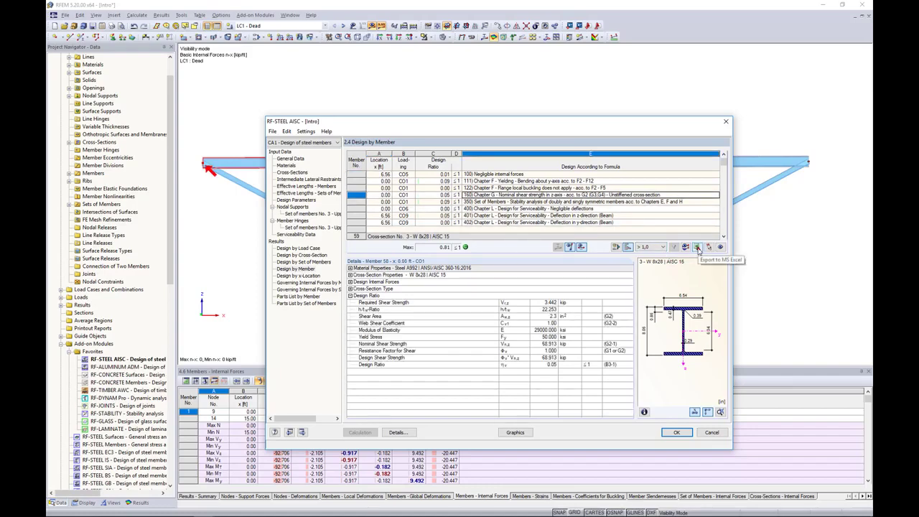
{"action": "left_click", "coordinate": [546, 202]}
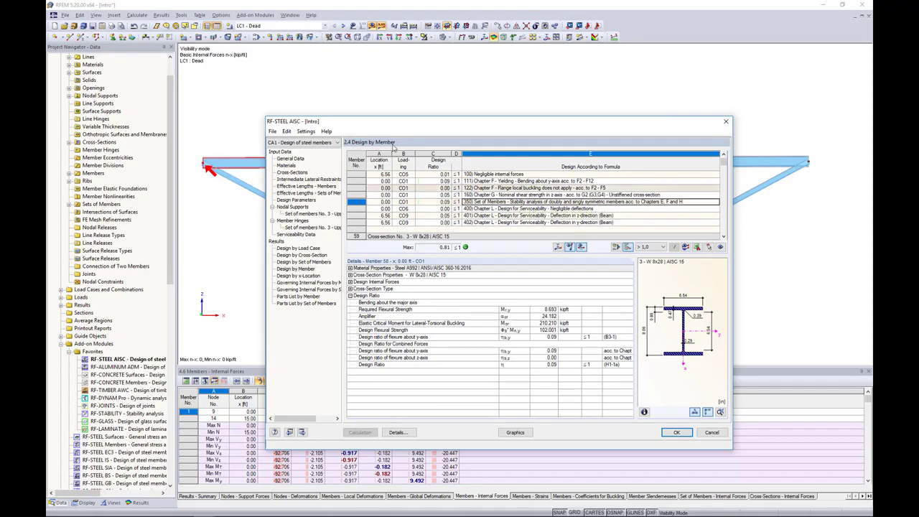
{"action": "left_click_drag", "start_coordinate": [419, 125], "coordinate": [389, 207]}
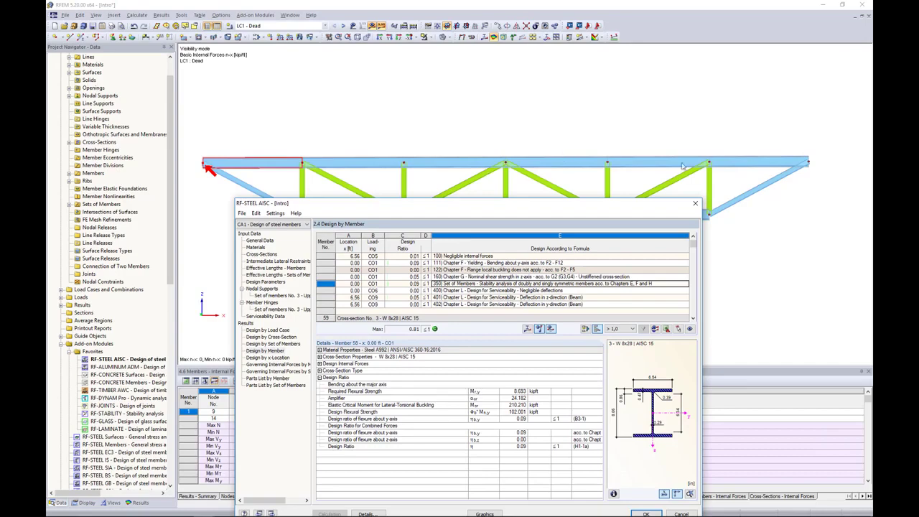
{"action": "left_click_drag", "start_coordinate": [574, 201], "coordinate": [601, 109]}
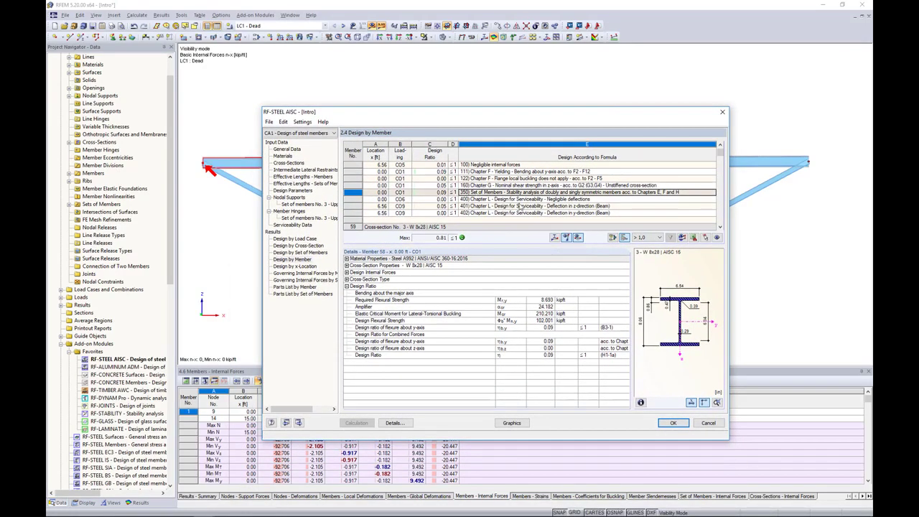
Step: Inspect the top chord's buckling mode shape up close with the display factor reduced to 0.25
{"action": "left_click", "coordinate": [554, 237]}
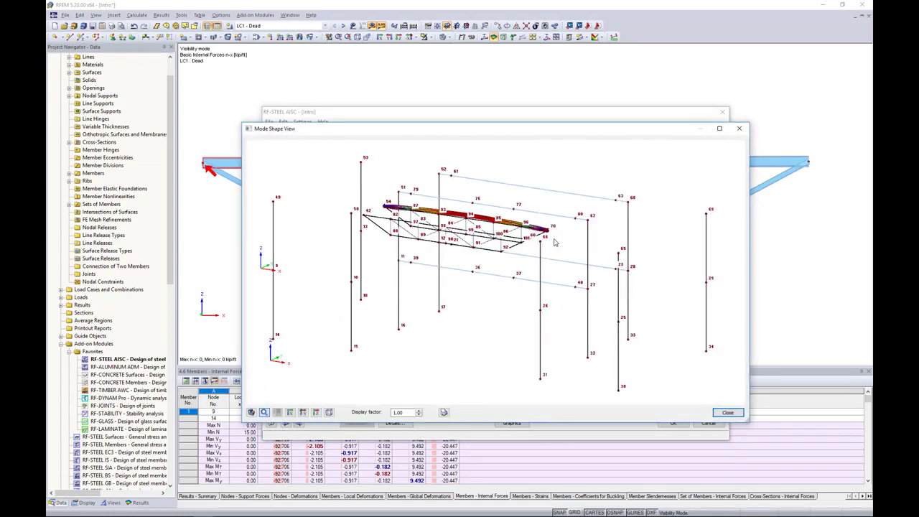
{"action": "middle_click_drag", "start_coordinate": [497, 234], "coordinate": [394, 271], "text": "ctrl"}
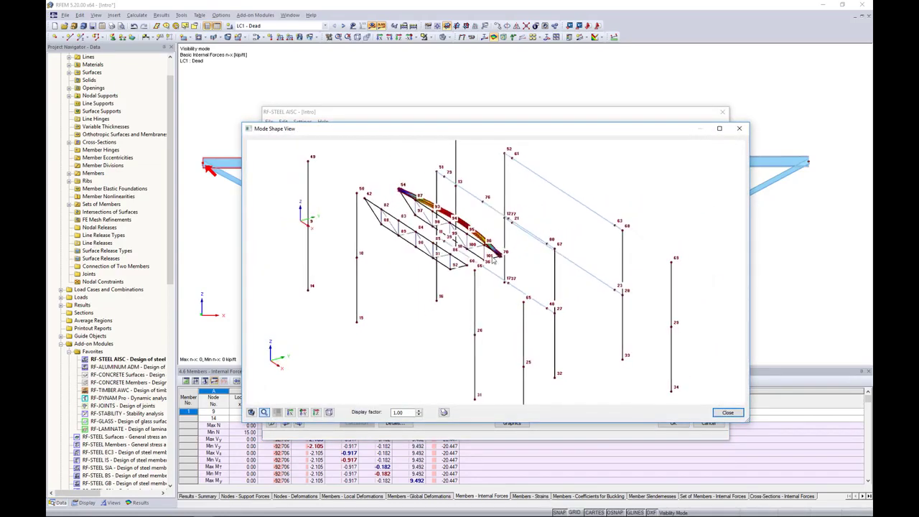
{"action": "scroll", "coordinate": [492, 257], "scroll_direction": "up", "scroll_amount": 3}
{"action": "middle_click_drag", "start_coordinate": [466, 252], "coordinate": [476, 316]}
{"action": "left_click", "coordinate": [420, 415]}
{"action": "scroll", "coordinate": [435, 260], "scroll_direction": "up", "scroll_amount": 5}
{"action": "left_click", "coordinate": [419, 414]}
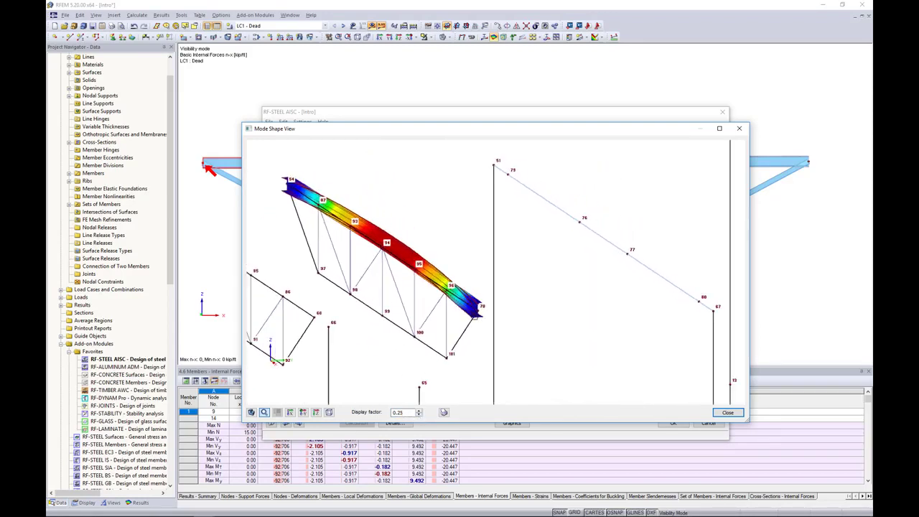
{"action": "left_click", "coordinate": [727, 412]}
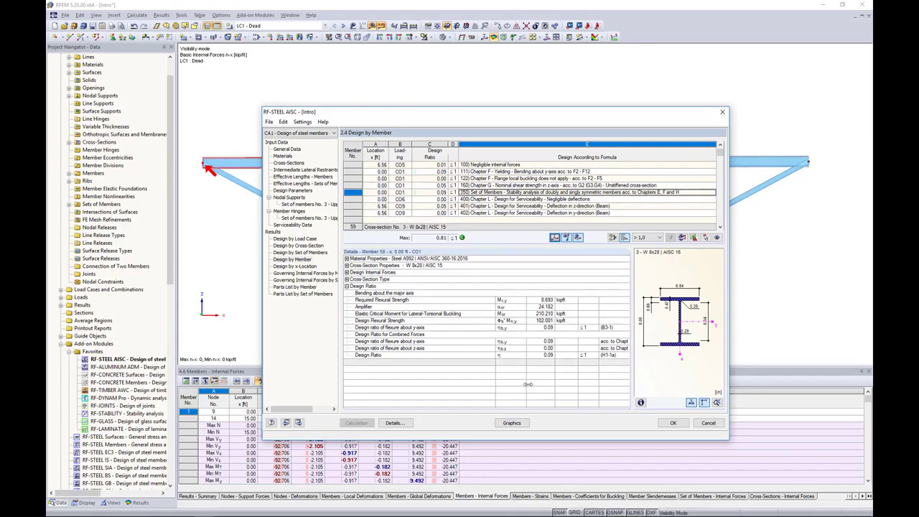
Step: Display the RF-STEEL AISC CA1 design ratios graphically on the truss model
{"action": "left_click", "coordinate": [511, 423]}
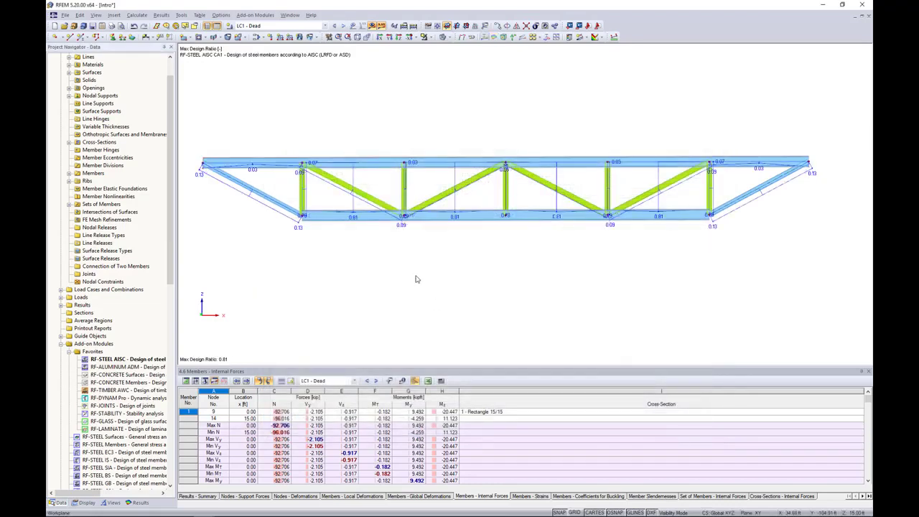
{"action": "middle_click_drag", "start_coordinate": [419, 272], "coordinate": [473, 280], "text": "ctrl"}
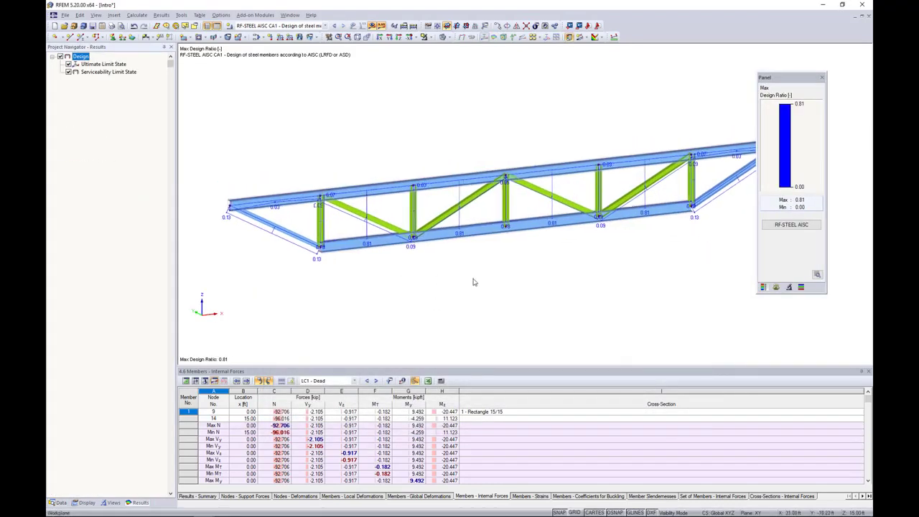
{"action": "left_click", "coordinate": [324, 26]}
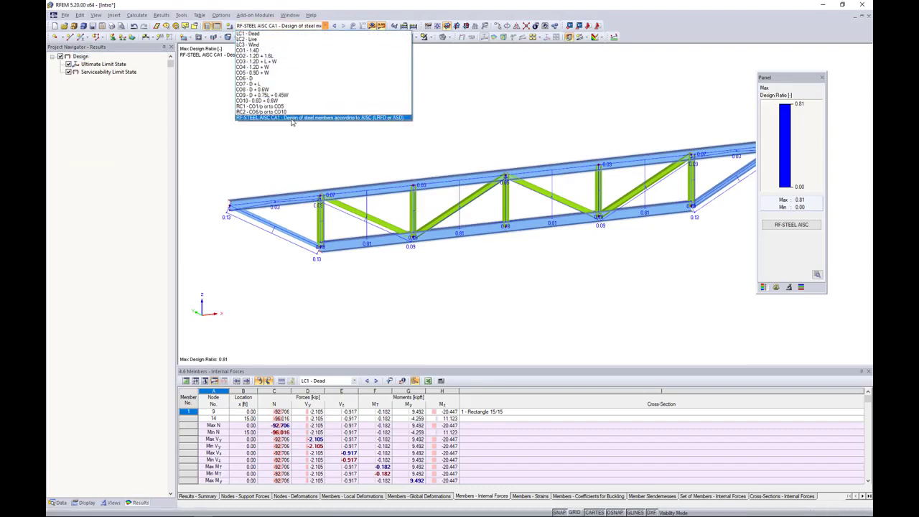
{"action": "left_click", "coordinate": [293, 119]}
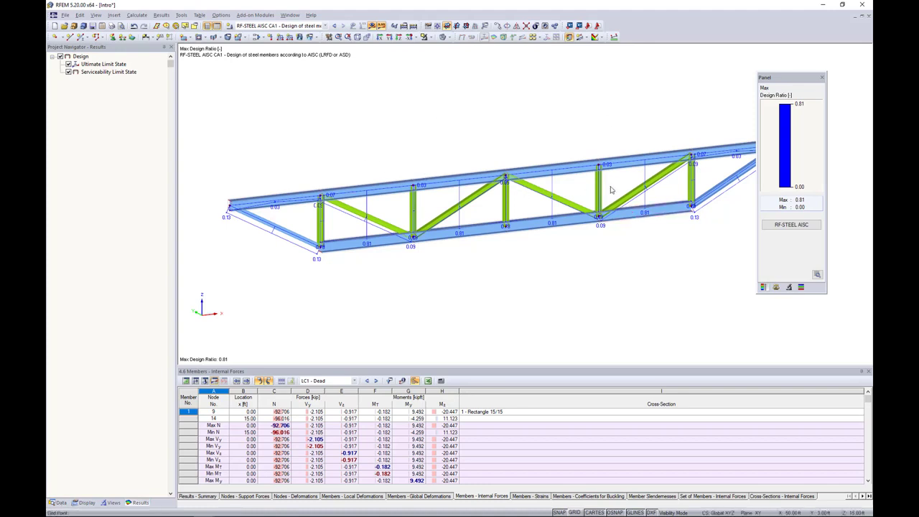
Step: Set the display factor of the member diagrams to 0.5
{"action": "left_click", "coordinate": [788, 288]}
{"action": "left_click", "coordinate": [777, 288]}
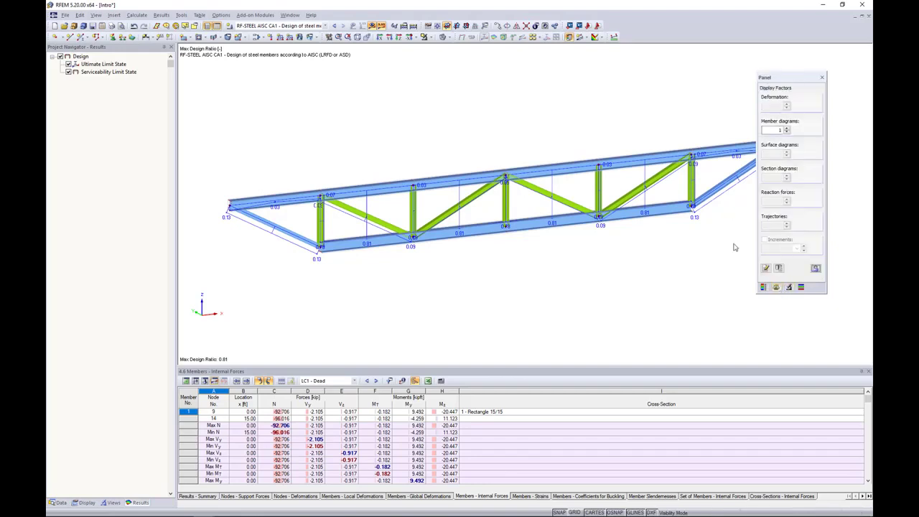
{"action": "left_click", "coordinate": [787, 132]}
{"action": "left_click", "coordinate": [787, 132]}
{"action": "middle_click_drag", "start_coordinate": [625, 246], "coordinate": [591, 237]}
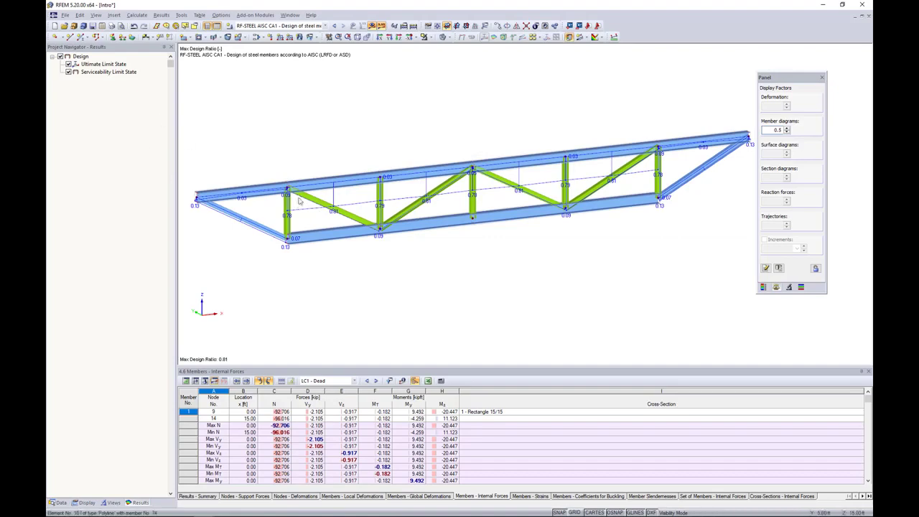
Step: Compare the ultimate and serviceability limit state ratios on the truss separately, leaving only Ultimate Limit State displayed
{"action": "left_click", "coordinate": [69, 72]}
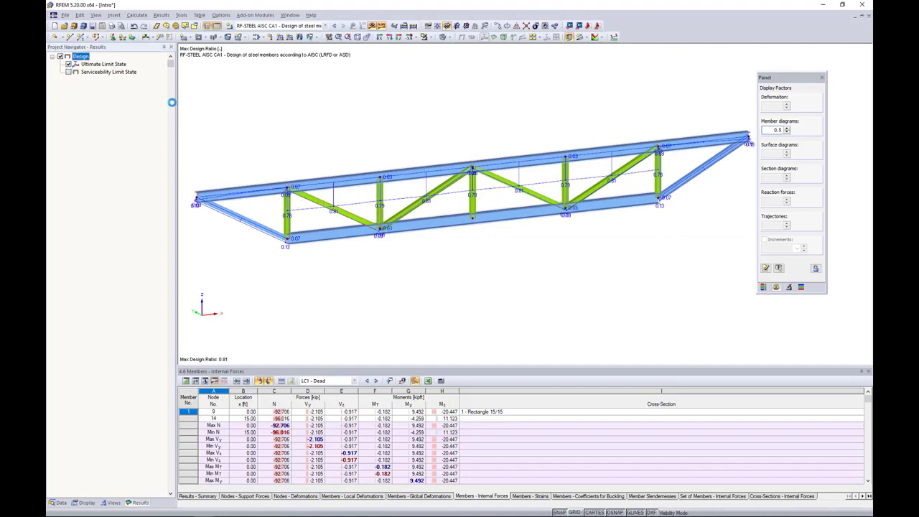
{"action": "left_click", "coordinate": [69, 72]}
{"action": "left_click", "coordinate": [69, 64]}
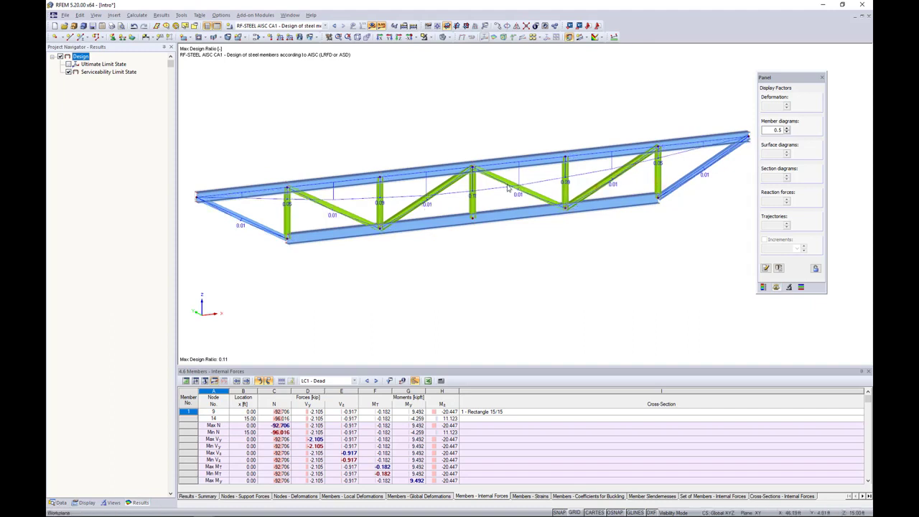
{"action": "left_click", "coordinate": [68, 64]}
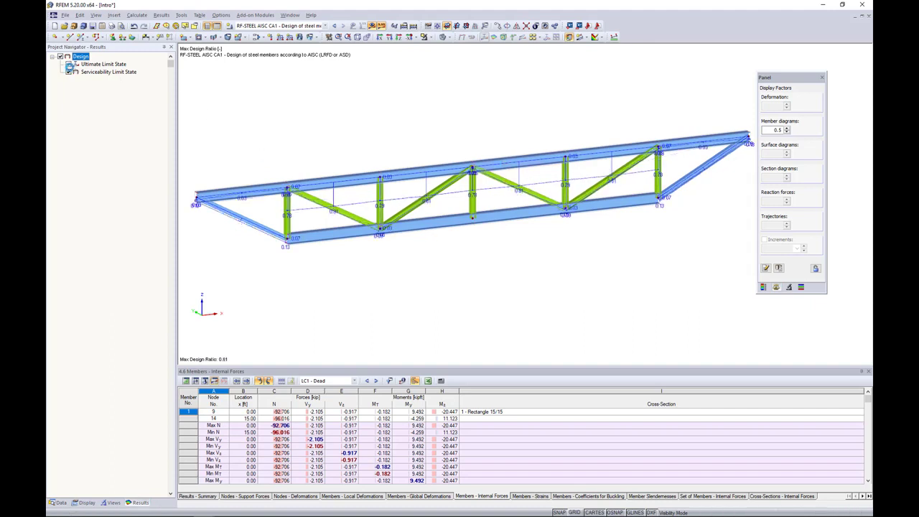
{"action": "left_click", "coordinate": [69, 71]}
Step: Try the member results display without diagrams, and switch it to coloured cross-sections
{"action": "left_click", "coordinate": [87, 502]}
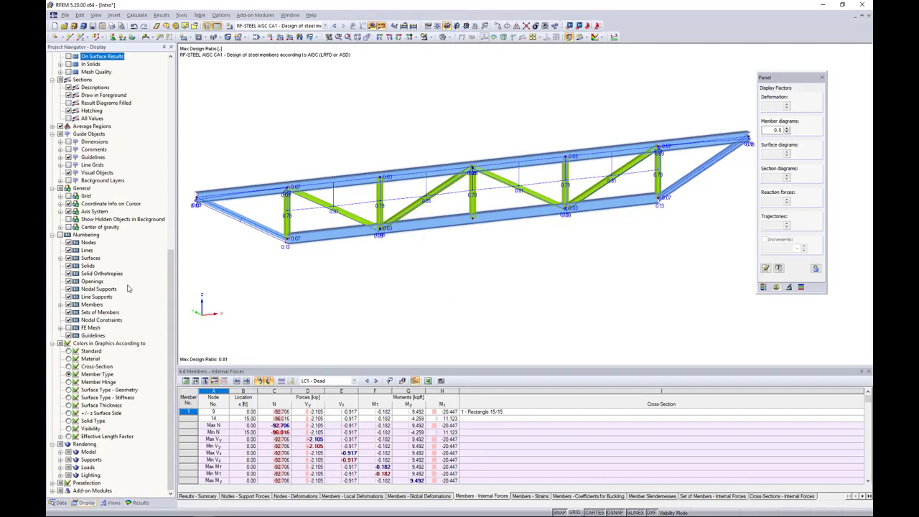
{"action": "scroll", "coordinate": [128, 288], "scroll_direction": "up", "scroll_amount": 14}
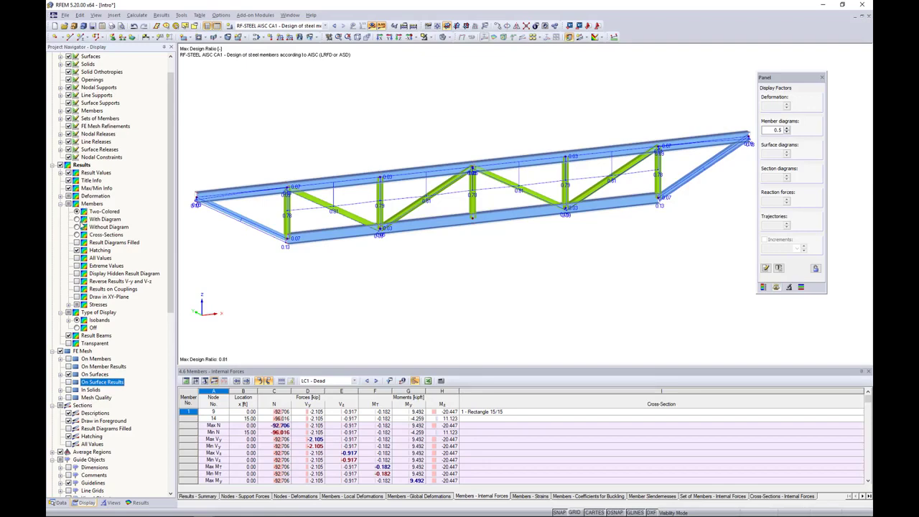
{"action": "left_click", "coordinate": [77, 226]}
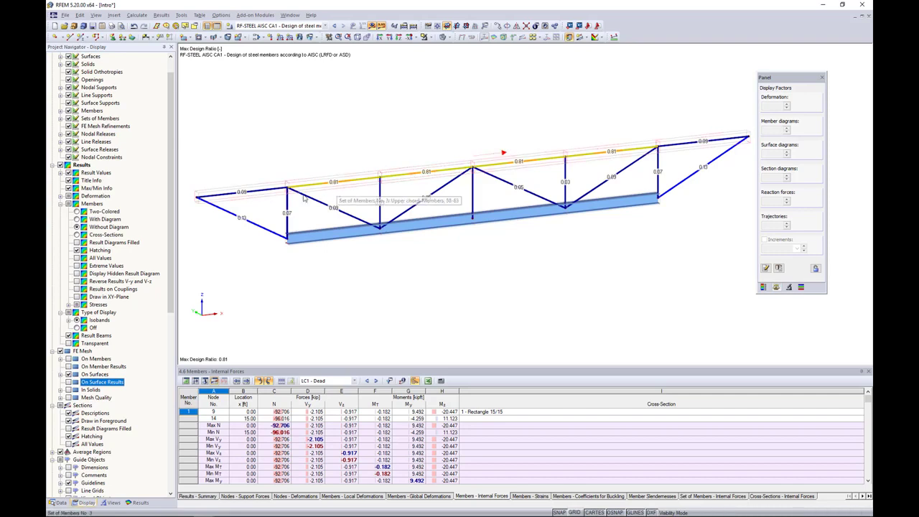
{"action": "left_click", "coordinate": [77, 235]}
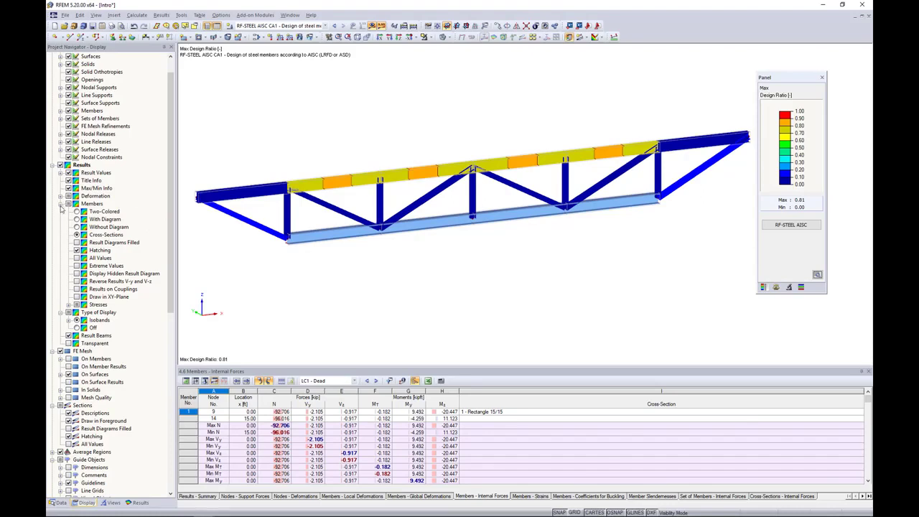
{"action": "left_click", "coordinate": [137, 502]}
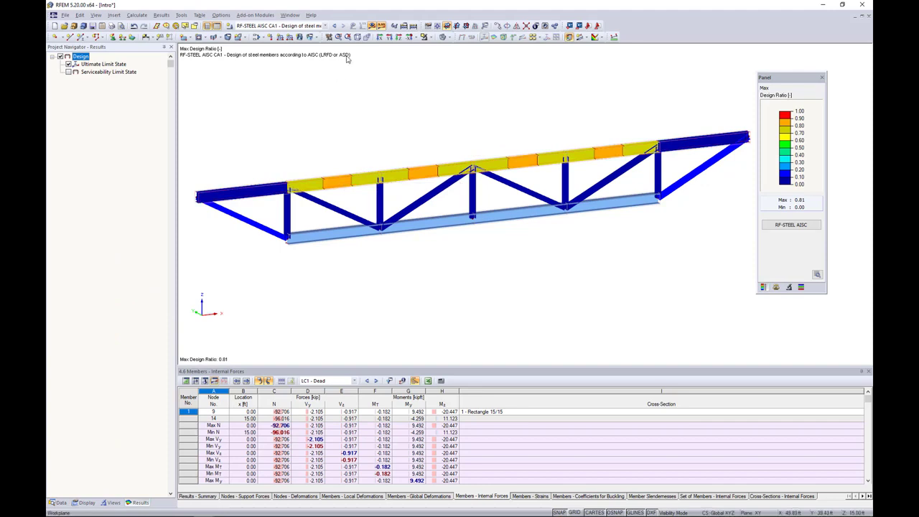
Step: Cancel the visibility mode to show the whole building model and turn off the results display
{"action": "left_click", "coordinate": [425, 37]}
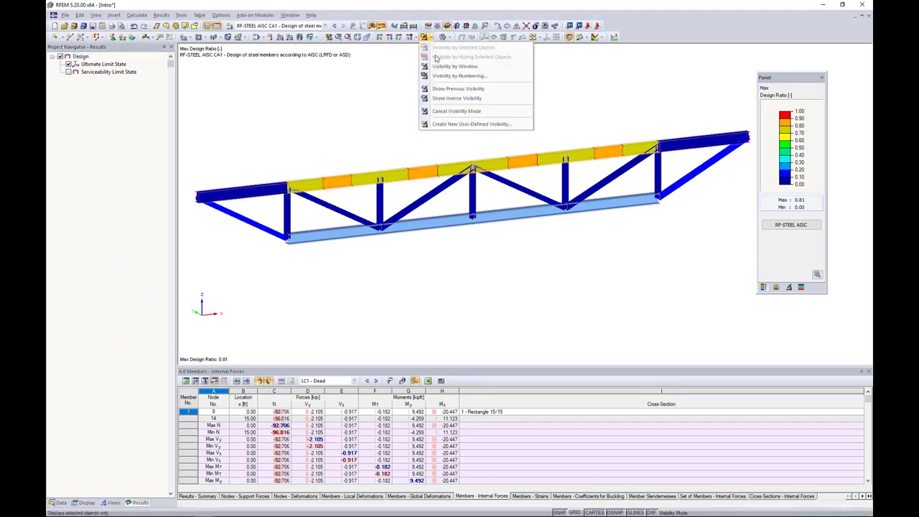
{"action": "left_click", "coordinate": [457, 111]}
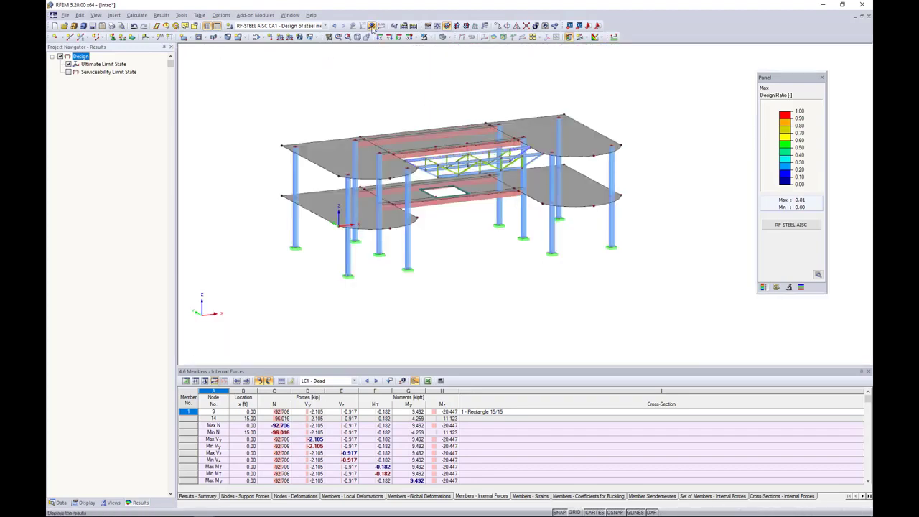
{"action": "left_click", "coordinate": [372, 25]}
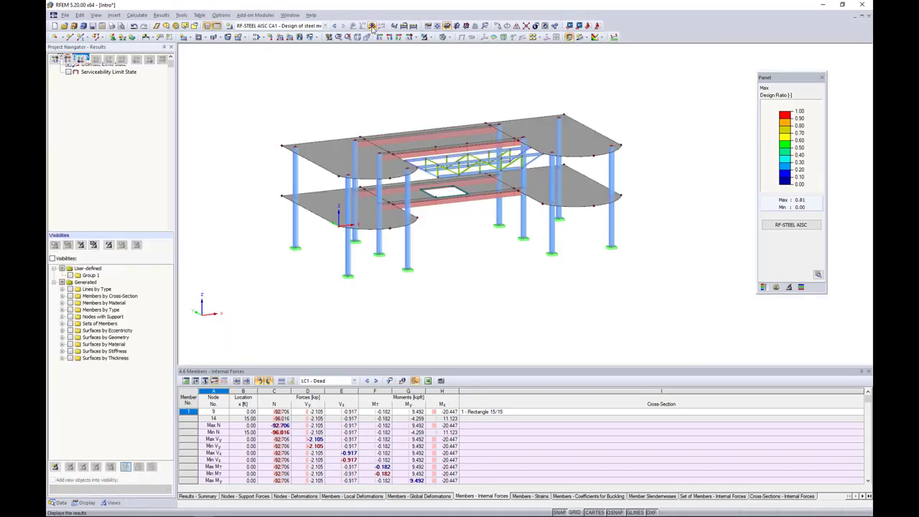
{"action": "middle_click_drag", "start_coordinate": [447, 96], "coordinate": [426, 100]}
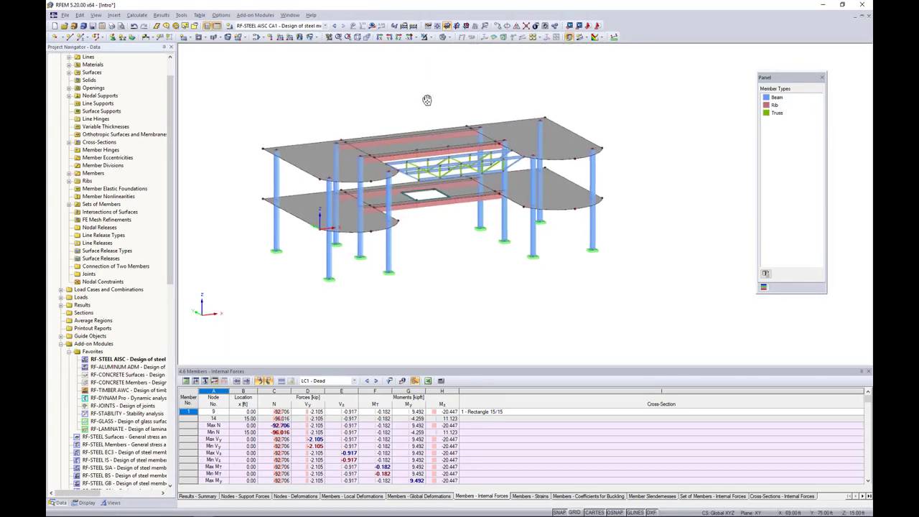
{"action": "scroll", "coordinate": [416, 219], "scroll_direction": "up", "scroll_amount": 3}
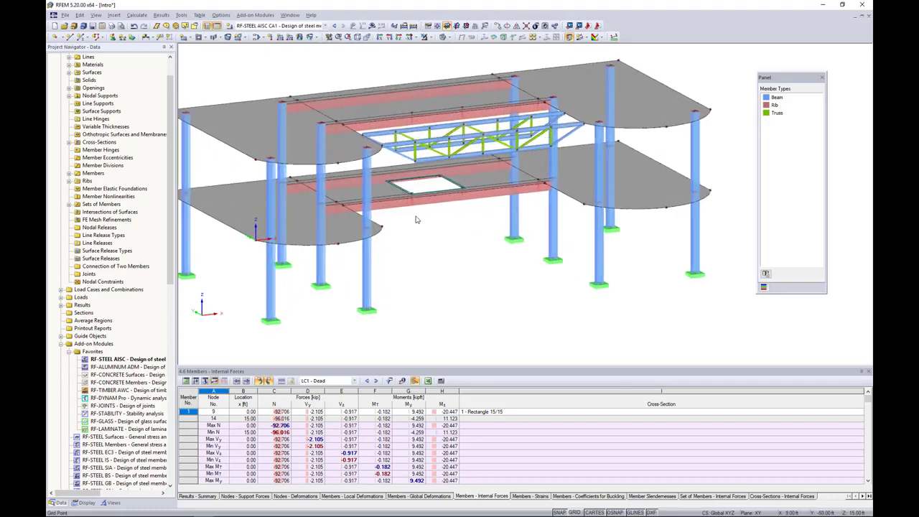
{"action": "scroll", "coordinate": [424, 229], "scroll_direction": "up", "scroll_amount": 3}
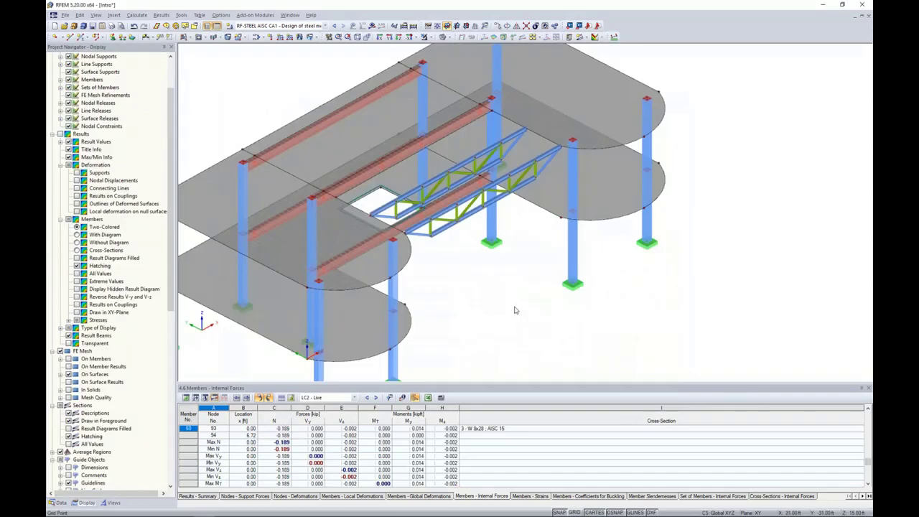
{"action": "middle_click_drag", "start_coordinate": [512, 307], "coordinate": [447, 235]}
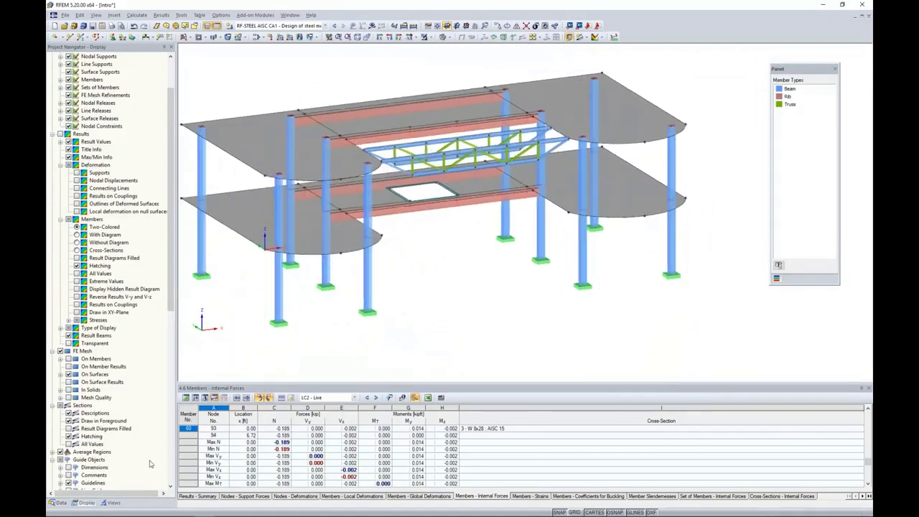
Step: Open the RF-CONCRETE Members add-on module for the reinforced concrete member design
{"action": "left_click", "coordinate": [63, 503]}
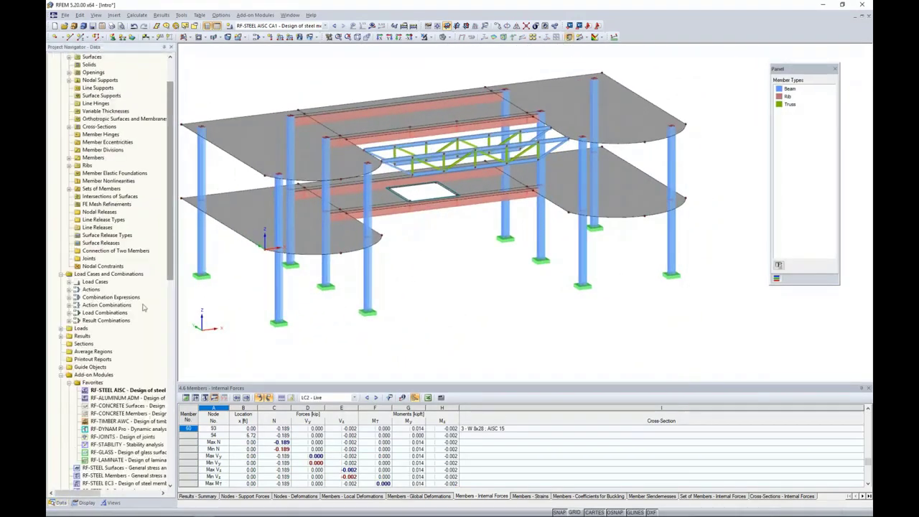
{"action": "scroll", "coordinate": [143, 307], "scroll_direction": "down", "scroll_amount": 3}
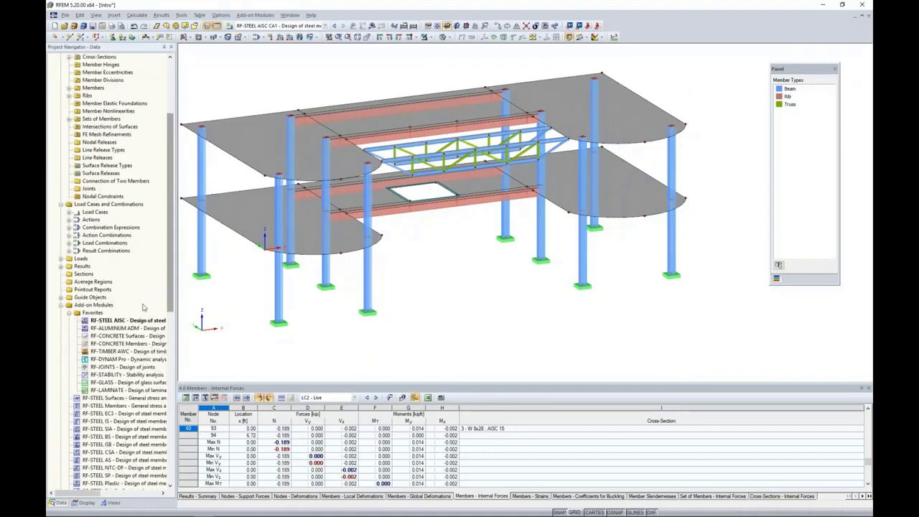
{"action": "double_click", "coordinate": [125, 344]}
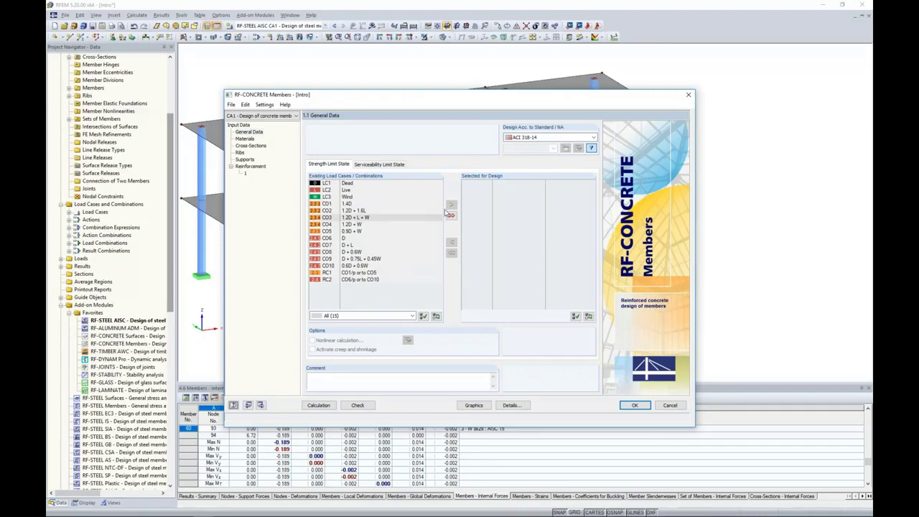
Step: Check the available design standards, keep ACI 318-14, and add load combinations CO1 to CO5 to the strength limit state design
{"action": "left_click", "coordinate": [522, 137]}
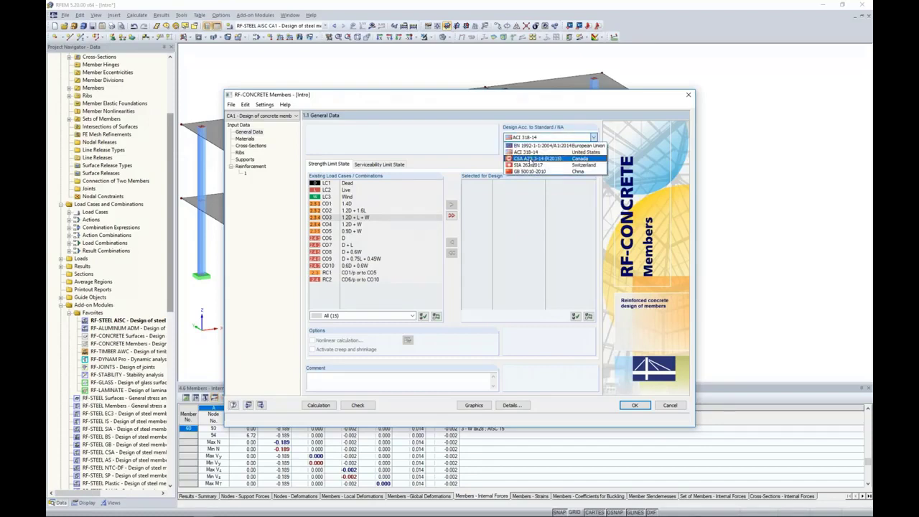
{"action": "left_click", "coordinate": [474, 149]}
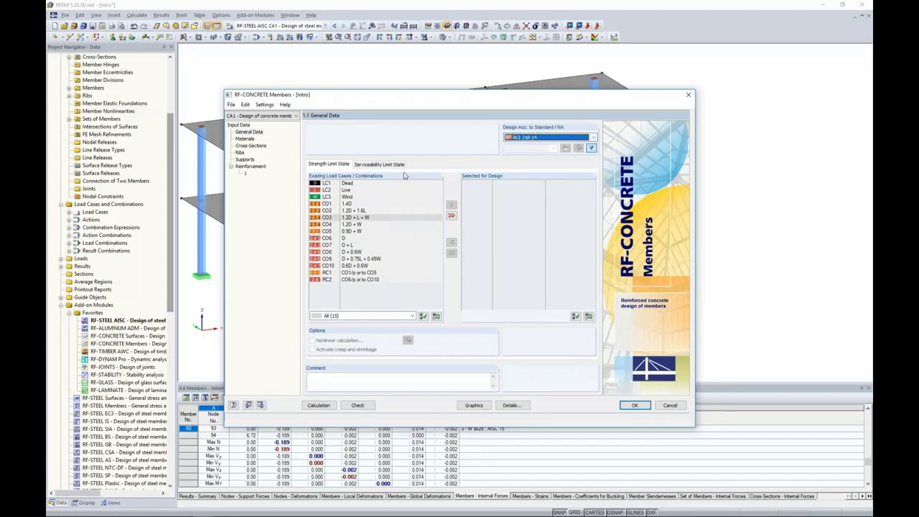
{"action": "left_click", "coordinate": [351, 205]}
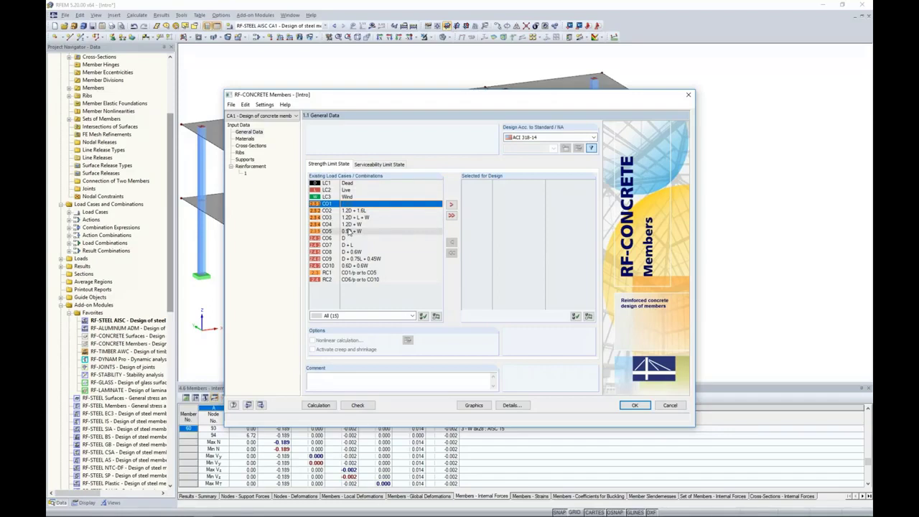
{"action": "left_click", "coordinate": [350, 232], "text": "shift"}
{"action": "left_click", "coordinate": [451, 204]}
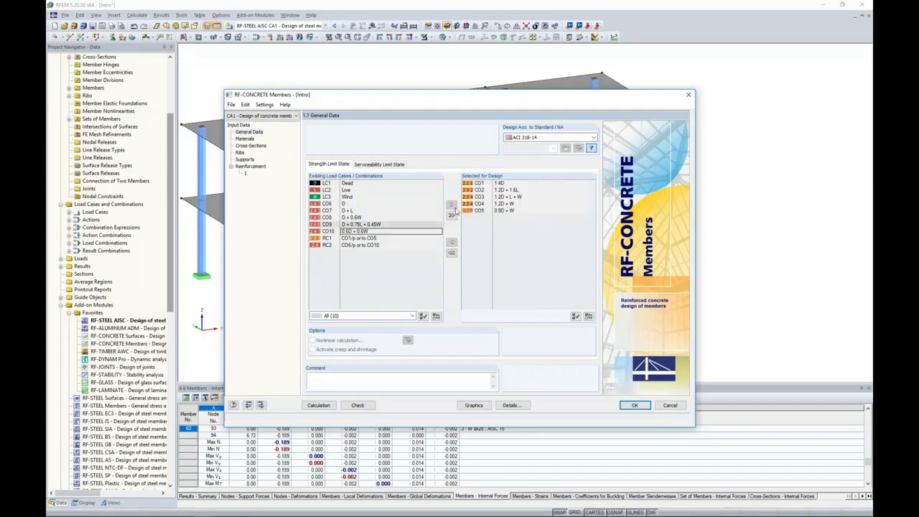
Step: Add load combinations CO6 to CO10 to the serviceability limit state design
{"action": "left_click", "coordinate": [390, 167]}
{"action": "left_click", "coordinate": [345, 238]}
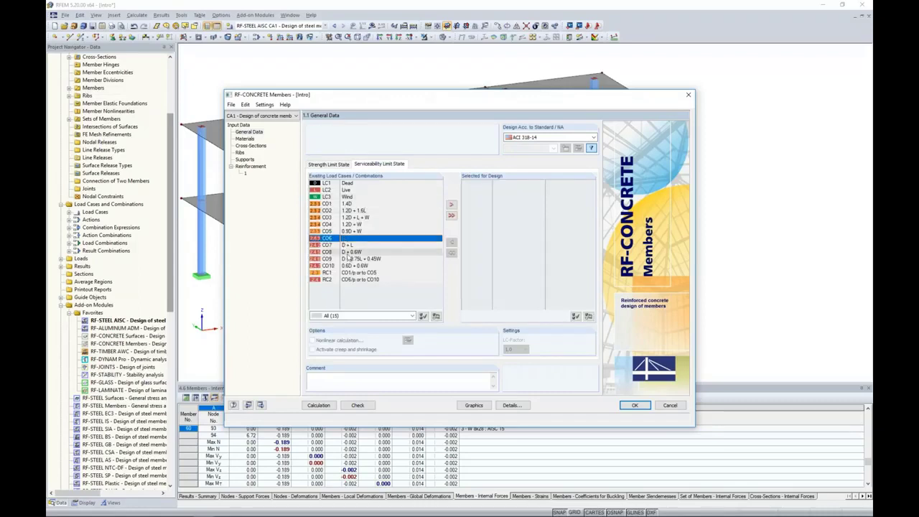
{"action": "left_click", "coordinate": [347, 266], "text": "shift"}
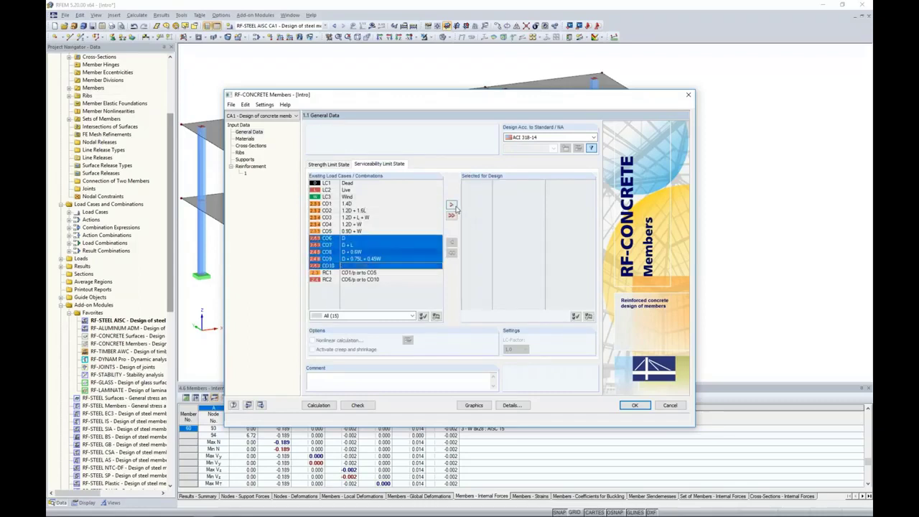
{"action": "left_click", "coordinate": [451, 205]}
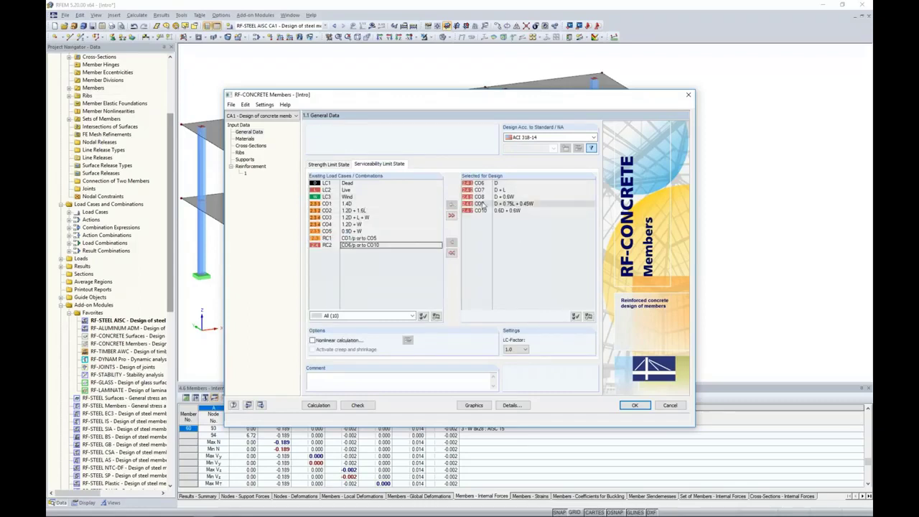
Step: Review the concrete materials, the Rectangle 10/20 cross-section and the rib effective widths in the input data
{"action": "left_click", "coordinate": [246, 139]}
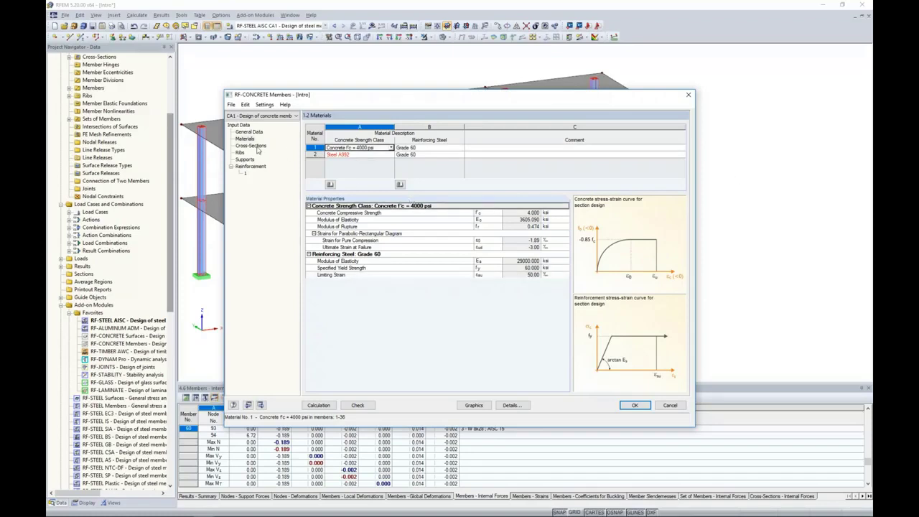
{"action": "left_click", "coordinate": [253, 147]}
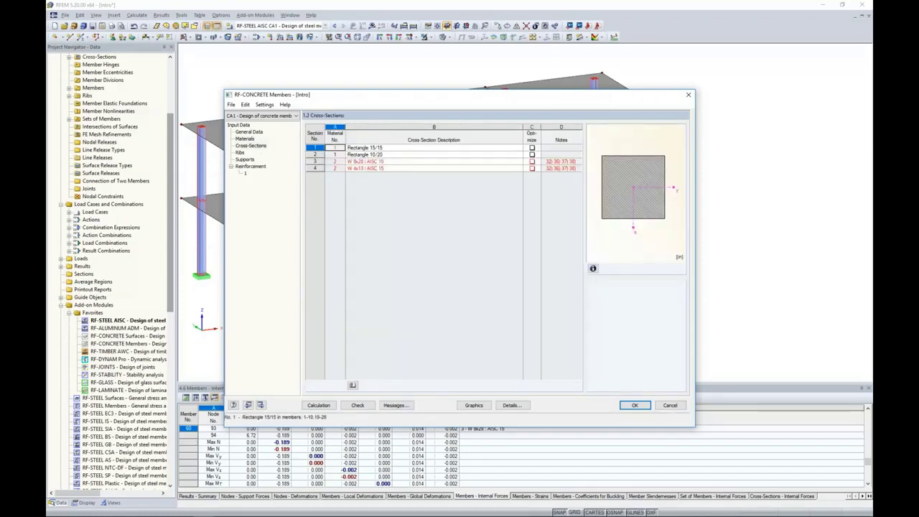
{"action": "left_click", "coordinate": [367, 154]}
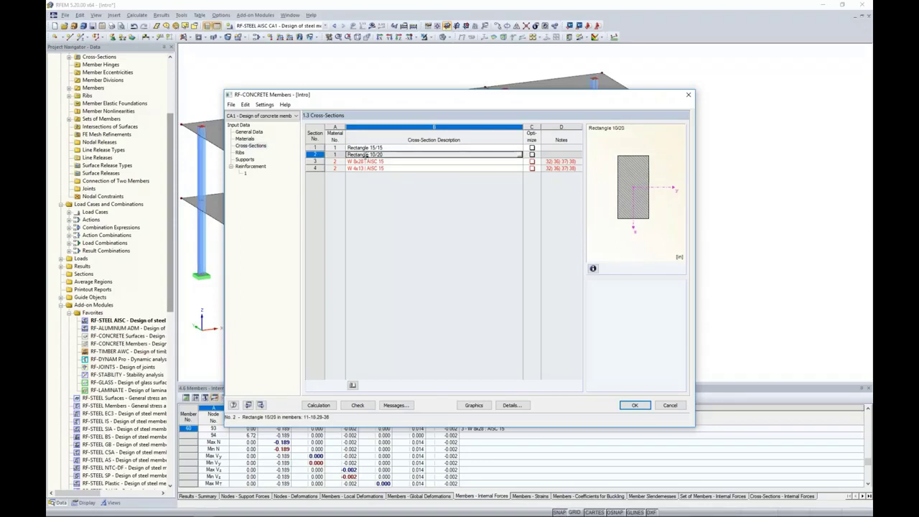
{"action": "left_click", "coordinate": [239, 153]}
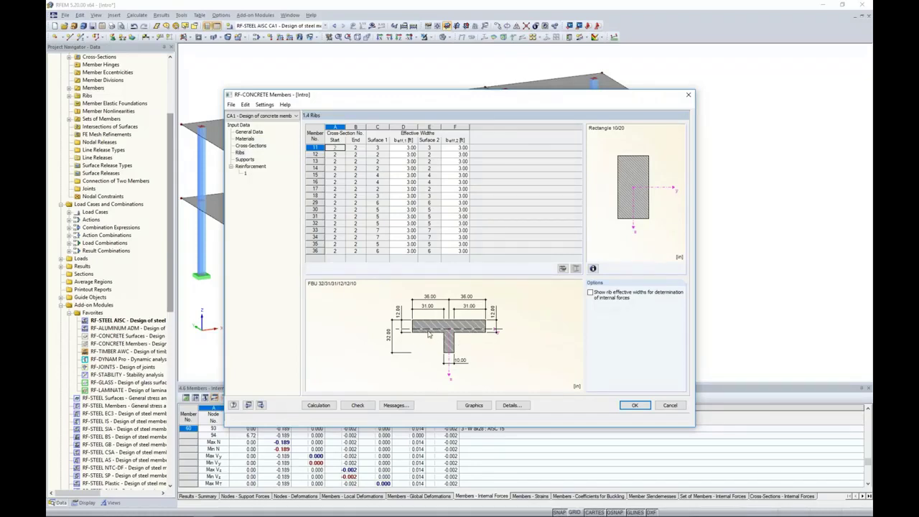
Step: Allow #5 and #6 bars for the longitudinal reinforcement in place of #8
{"action": "left_click", "coordinate": [251, 166]}
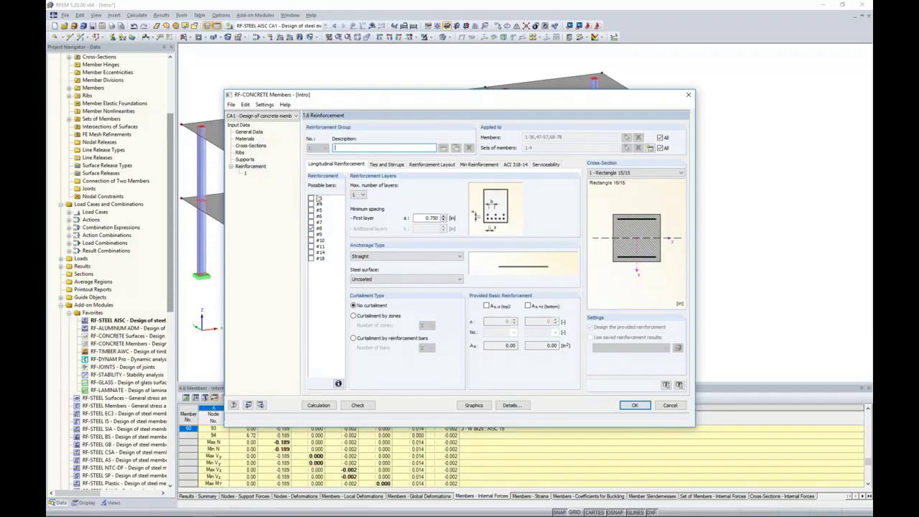
{"action": "left_click", "coordinate": [311, 209]}
{"action": "left_click", "coordinate": [312, 216]}
{"action": "left_click", "coordinate": [311, 223]}
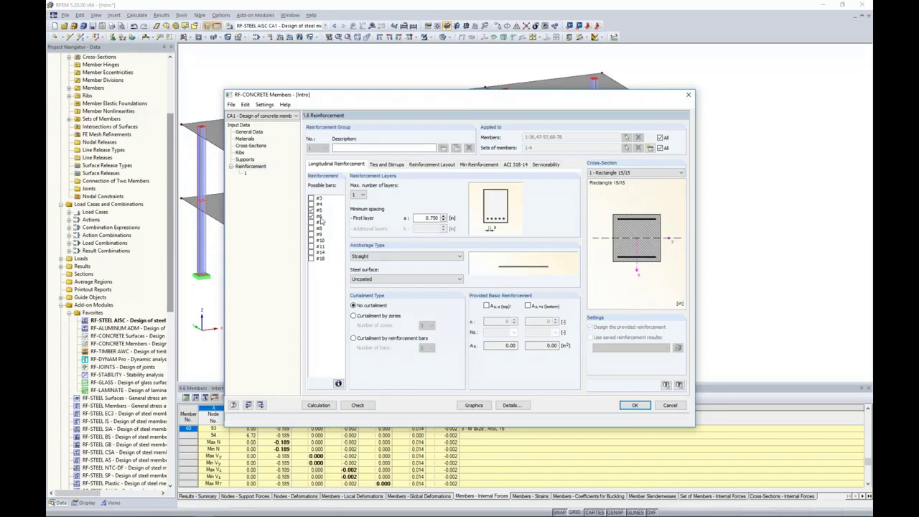
Step: Check the ties and stirrups settings, and restrict the reinforcement group to members 2 and 20 instead of all members and sets
{"action": "left_click", "coordinate": [378, 166]}
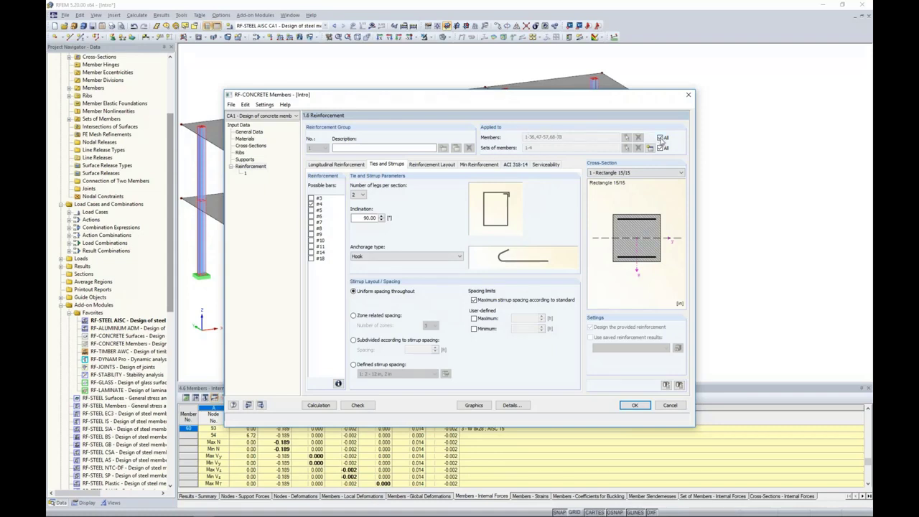
{"action": "left_click", "coordinate": [660, 137]}
{"action": "left_click", "coordinate": [660, 148]}
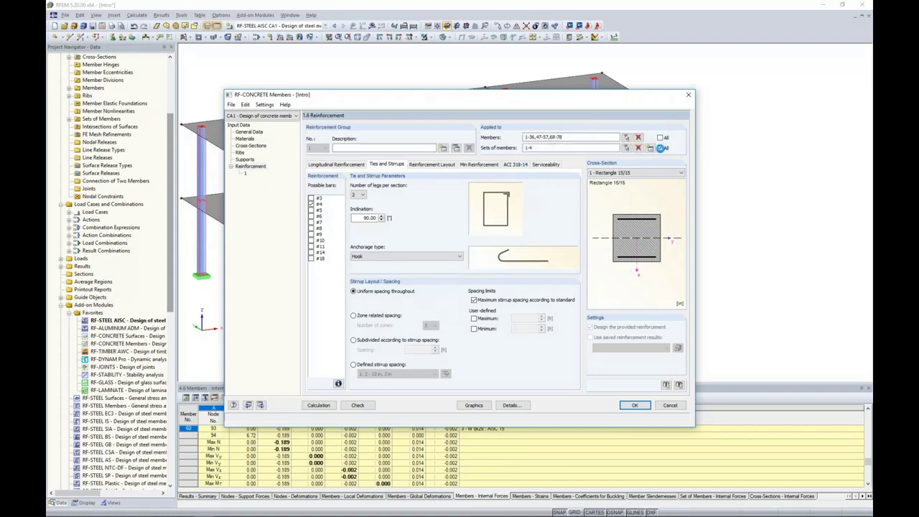
{"action": "left_click", "coordinate": [639, 137]}
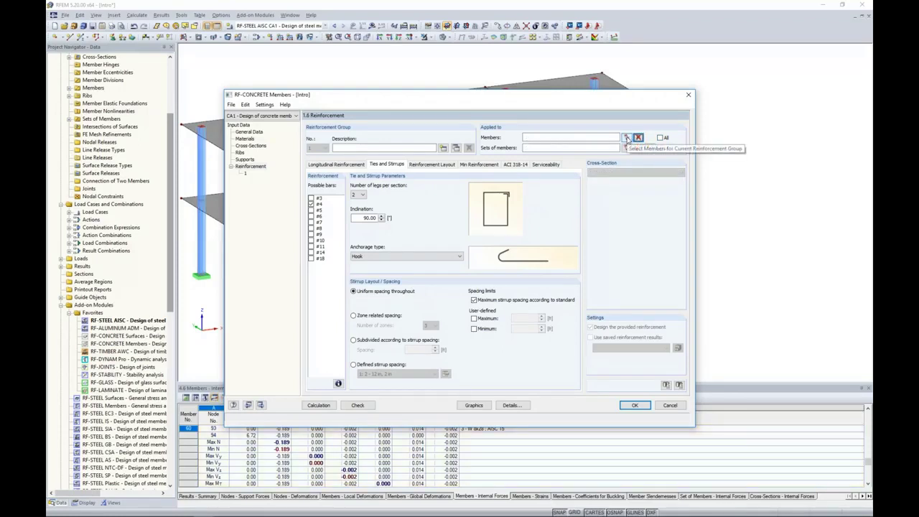
{"action": "left_click", "coordinate": [627, 138]}
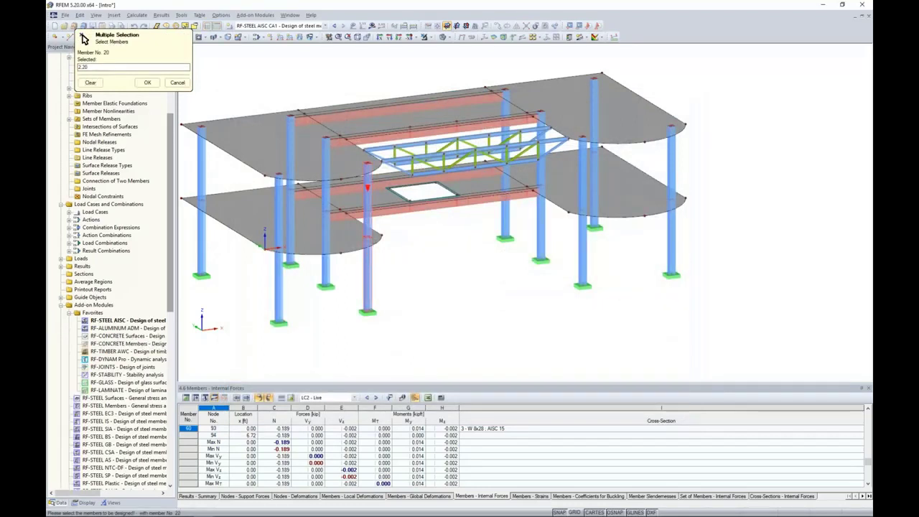
{"action": "left_click", "coordinate": [147, 82]}
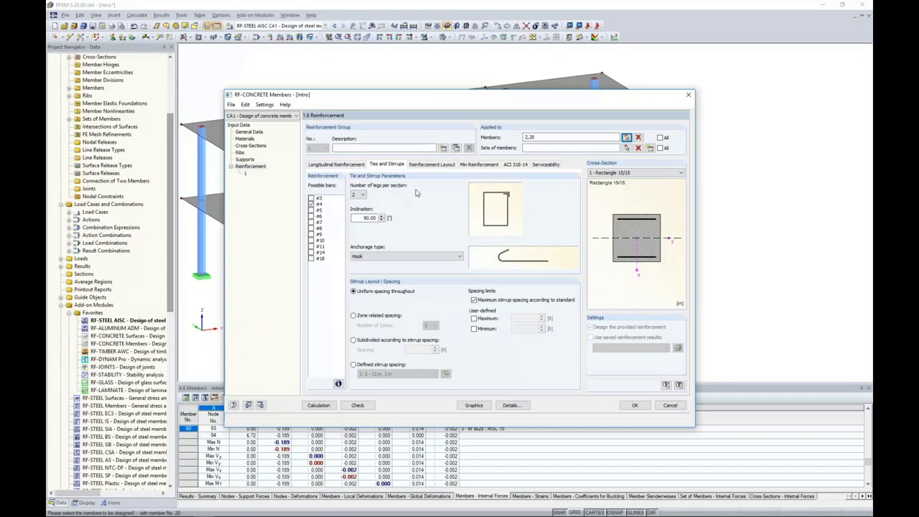
Step: Set the reinforcement layout to Uniformly surrounding, and review the minimum reinforcement and ACI 318-14 settings
{"action": "left_click", "coordinate": [431, 165]}
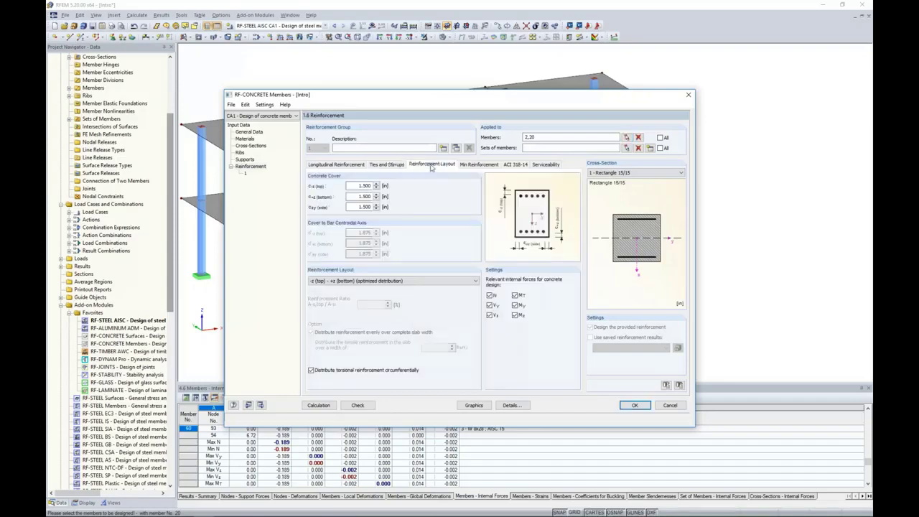
{"action": "left_click", "coordinate": [431, 280]}
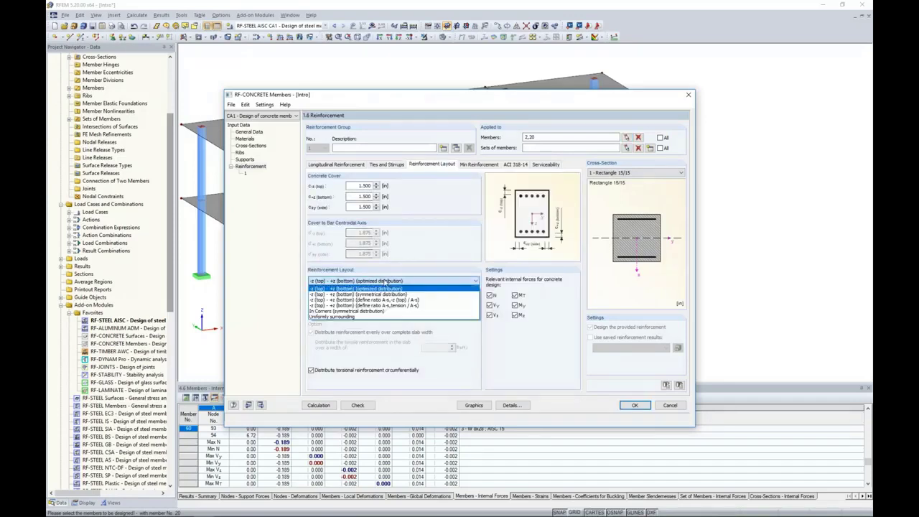
{"action": "left_click", "coordinate": [356, 318]}
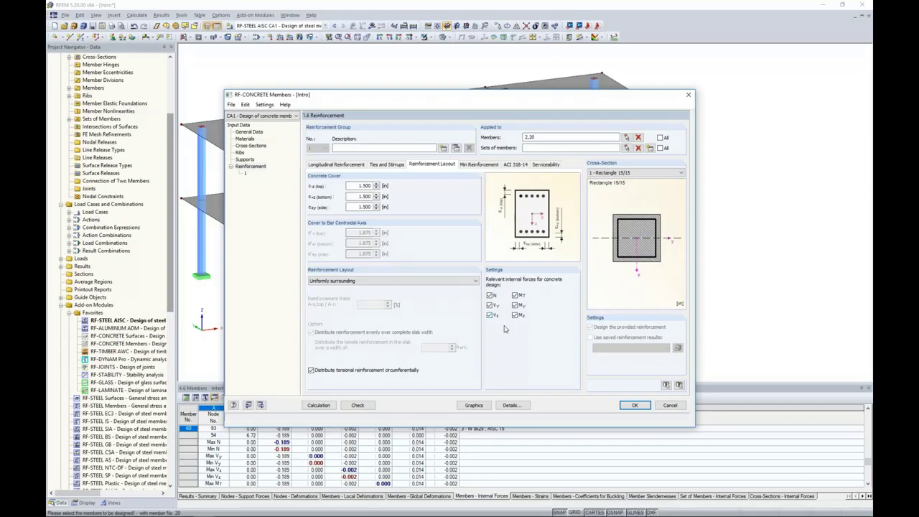
{"action": "left_click", "coordinate": [492, 165]}
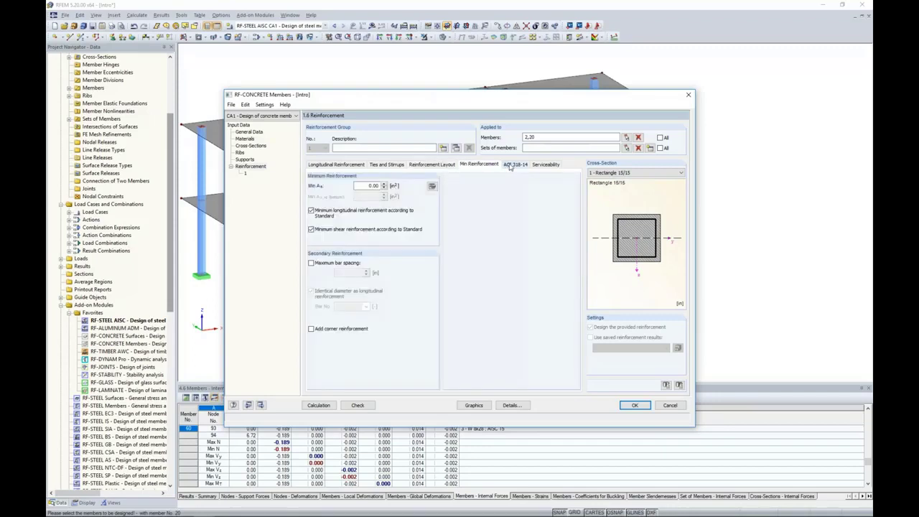
{"action": "left_click", "coordinate": [510, 165]}
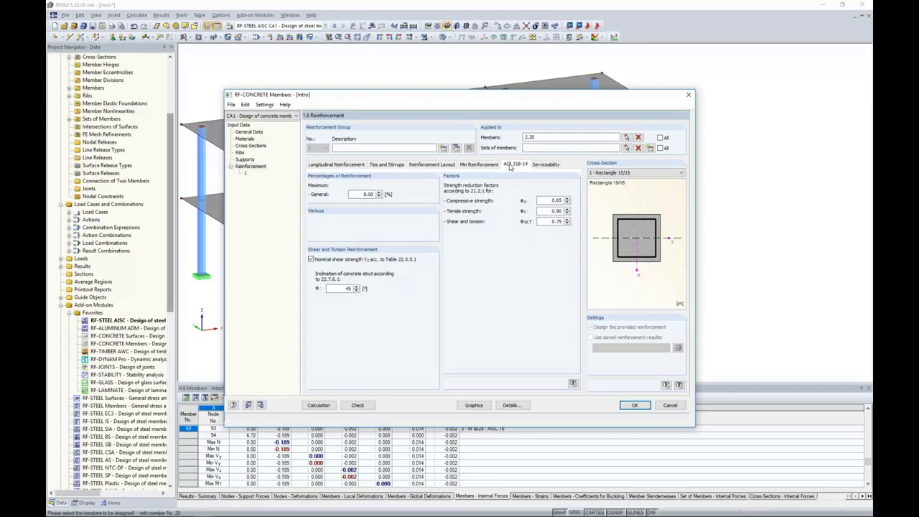
Step: Set the allowable top and bottom crack widths to 0.012 in for the humidity, moist air, soil exposure condition
{"action": "left_click", "coordinate": [544, 166]}
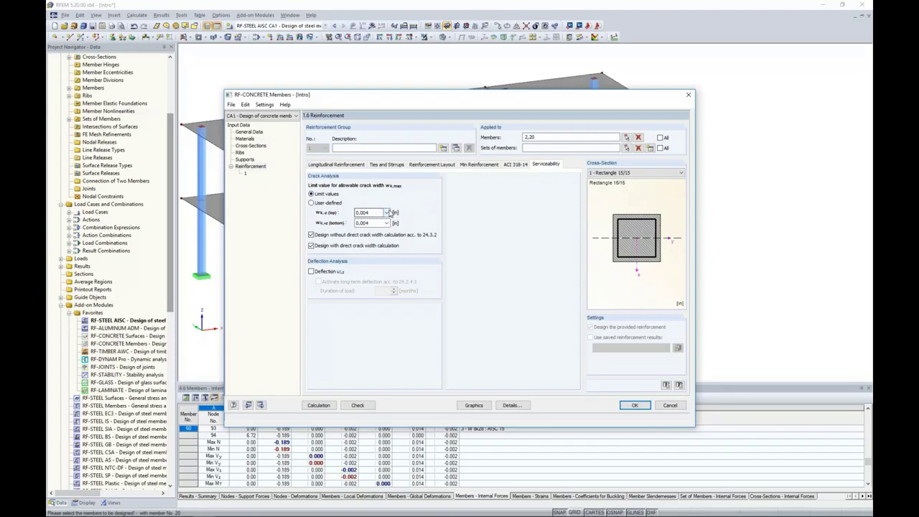
{"action": "left_click", "coordinate": [387, 213]}
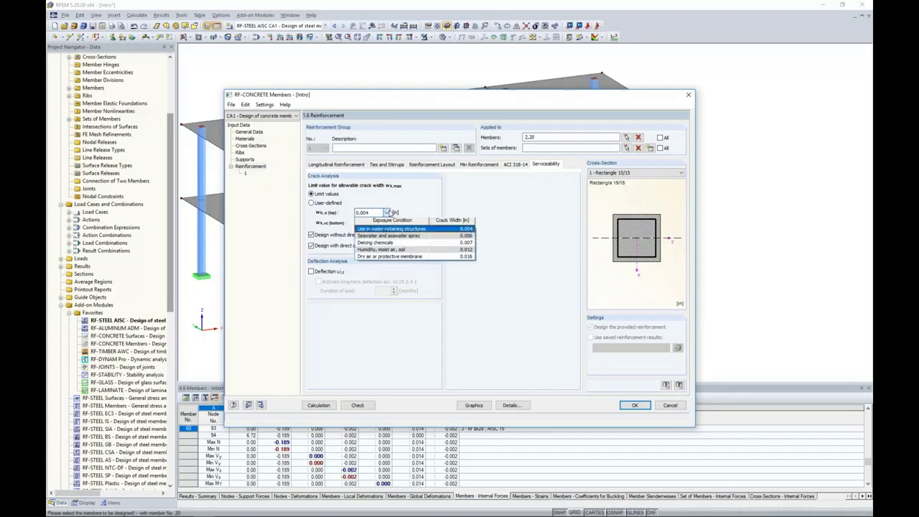
{"action": "left_click", "coordinate": [392, 249]}
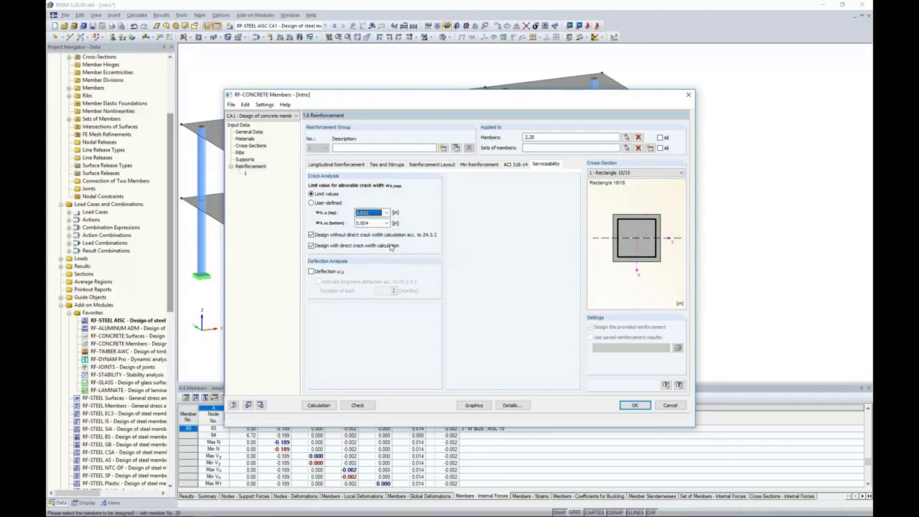
{"action": "left_click", "coordinate": [387, 223]}
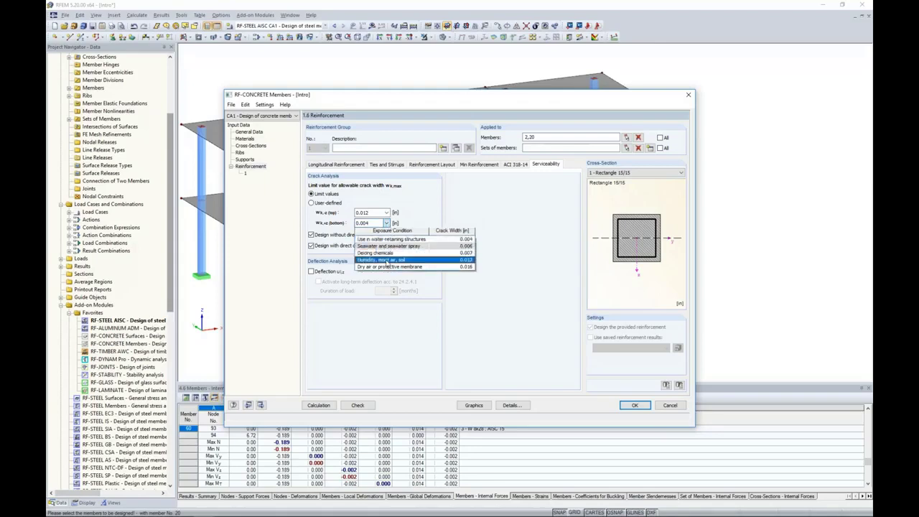
{"action": "left_click", "coordinate": [388, 260]}
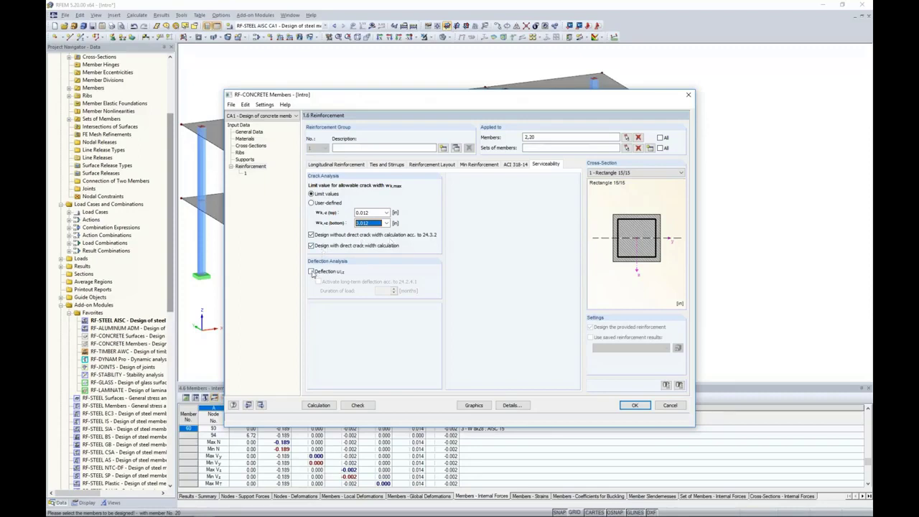
Step: Activate the deflection analysis for the reinforcement group, and run the concrete design calculation after checking the deflection data
{"action": "left_click", "coordinate": [313, 272]}
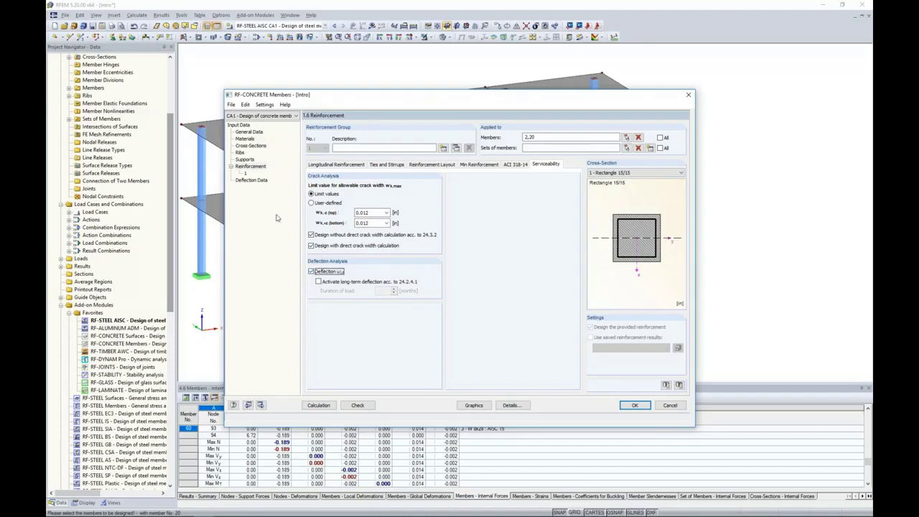
{"action": "left_click", "coordinate": [260, 183]}
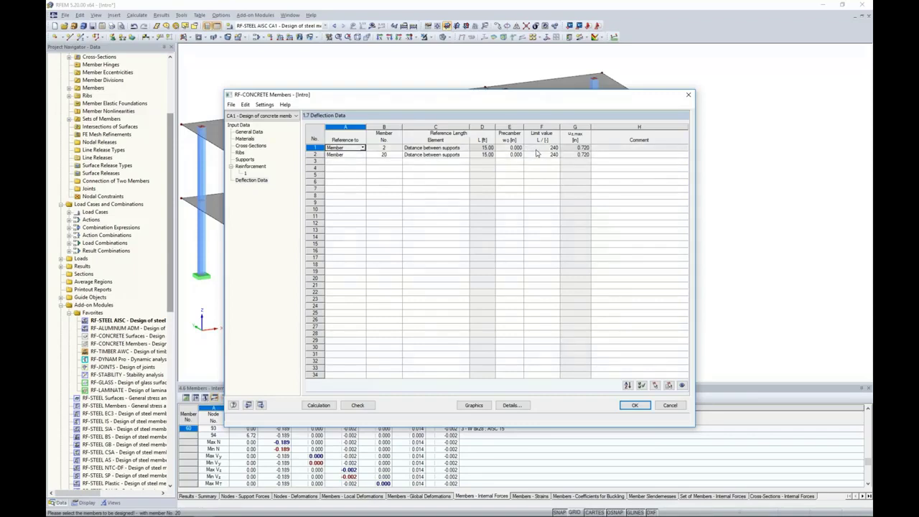
{"action": "left_click", "coordinate": [319, 405]}
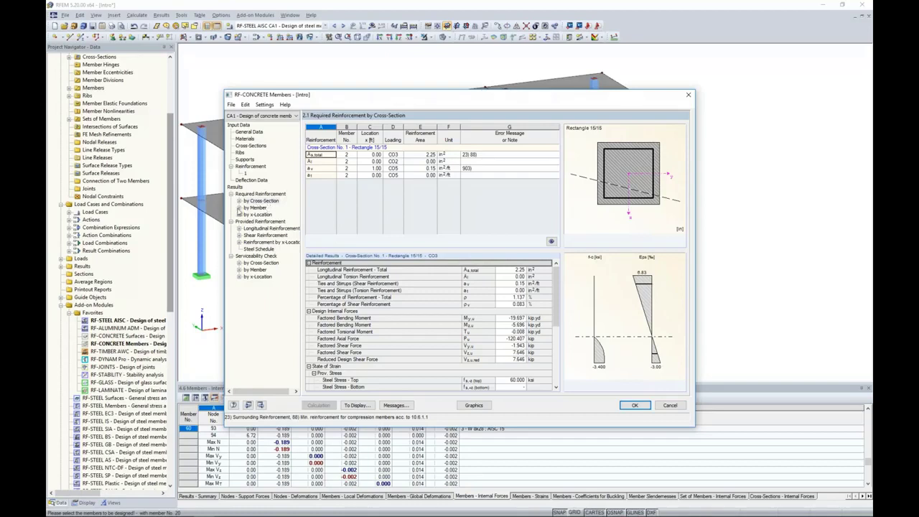
Step: Examine the required reinforcement of member 2 and its provided longitudinal reinforcement
{"action": "left_click", "coordinate": [239, 208]}
{"action": "left_click", "coordinate": [257, 215]}
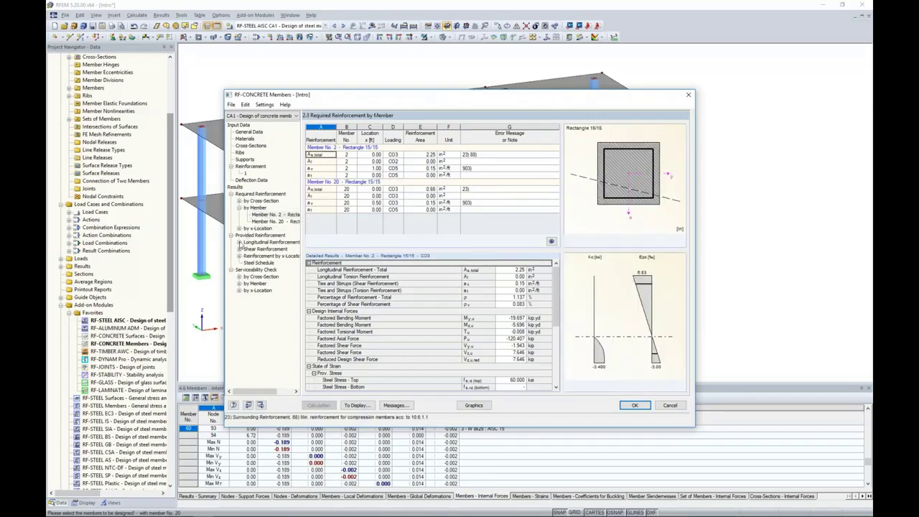
{"action": "left_click", "coordinate": [239, 242]}
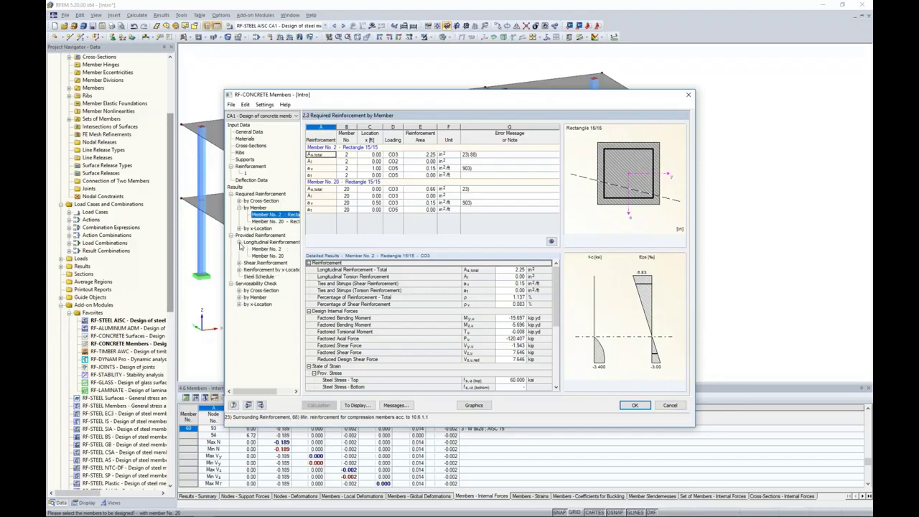
{"action": "left_click", "coordinate": [260, 250]}
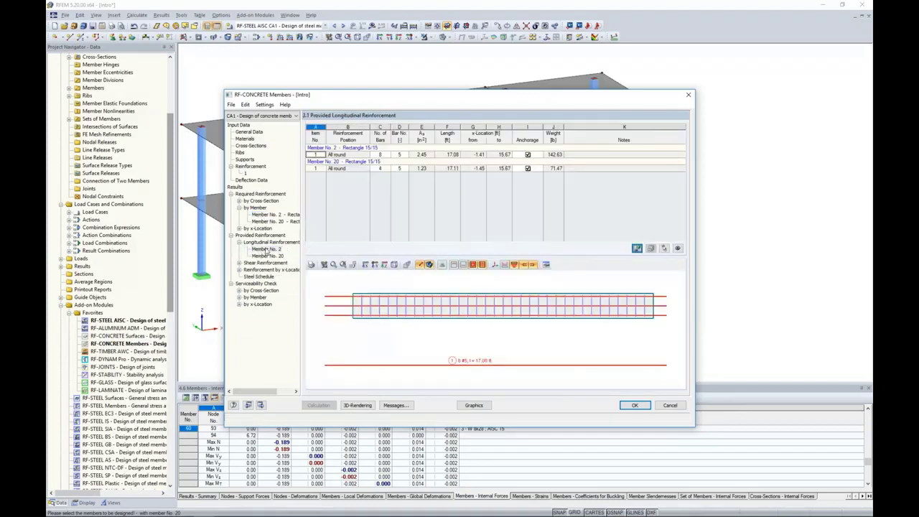
Step: Examine the provided reinforcement cage of member 2 up close in a 3D view
{"action": "mouse_move", "coordinate": [393, 99]}
{"action": "left_mouse_down"}
{"action": "mouse_move", "coordinate": [370, 285]}
{"action": "mouse_move", "coordinate": [385, 268]}
{"action": "mouse_move", "coordinate": [390, 104]}
{"action": "left_mouse_up"}
{"action": "left_click", "coordinate": [356, 341]}
{"action": "middle_click_drag", "start_coordinate": [563, 322], "coordinate": [421, 331], "text": "ctrl"}
{"action": "scroll", "coordinate": [595, 332], "scroll_direction": "up", "scroll_amount": 4}
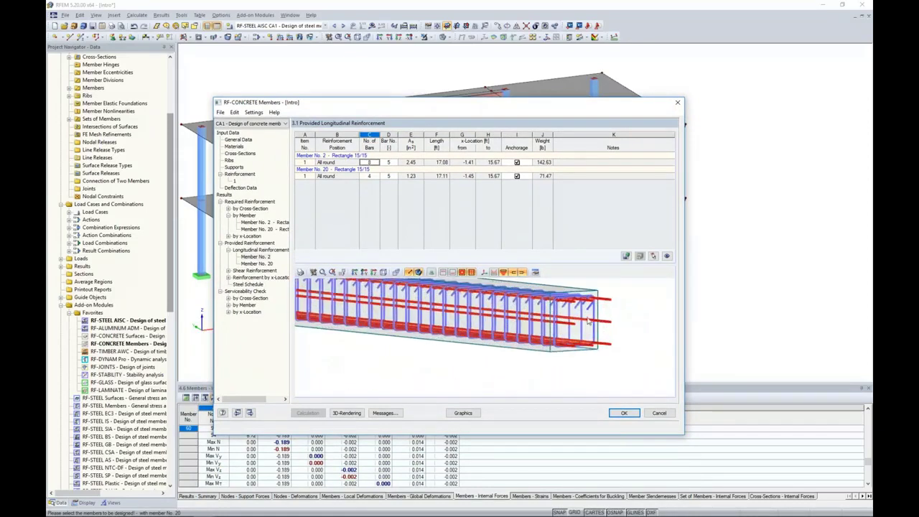
Step: Examine the provided longitudinal reinforcement of member 20 up close in the 3D view
{"action": "middle_click_drag", "start_coordinate": [614, 356], "coordinate": [449, 354], "text": "ctrl"}
{"action": "left_click", "coordinate": [369, 176]}
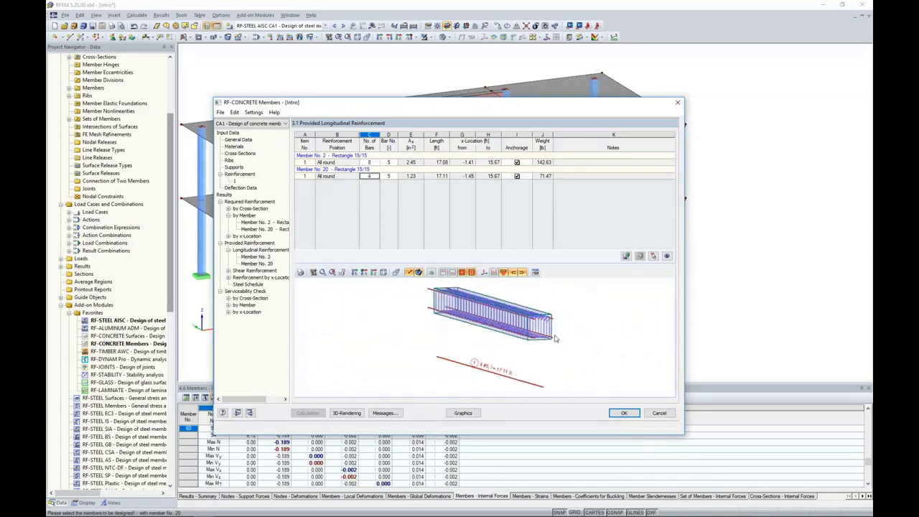
{"action": "scroll", "coordinate": [555, 337], "scroll_direction": "up", "scroll_amount": 5}
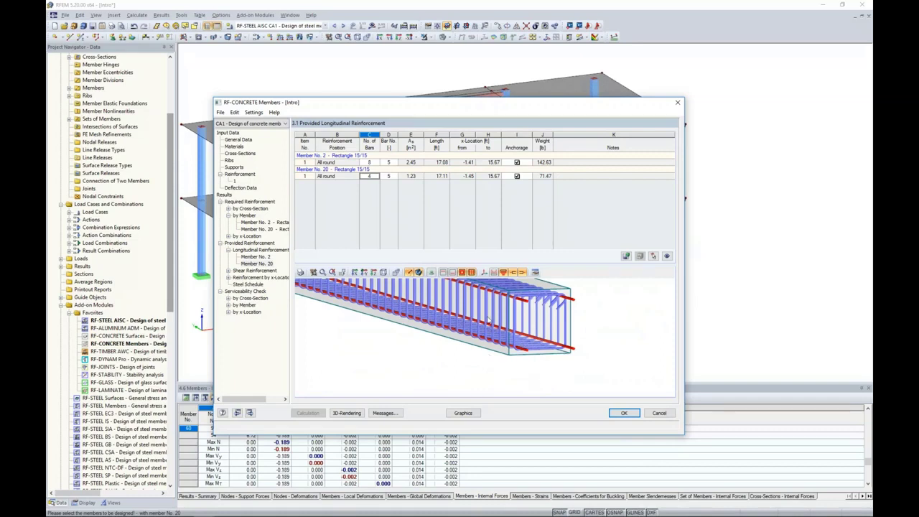
{"action": "scroll", "coordinate": [456, 340], "scroll_direction": "down", "scroll_amount": 4}
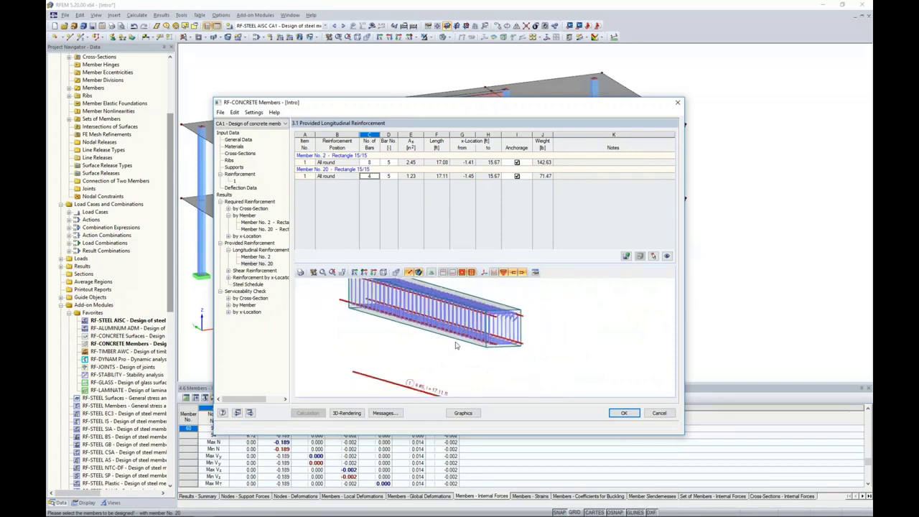
{"action": "middle_click_drag", "start_coordinate": [459, 343], "coordinate": [526, 343], "text": "ctrl"}
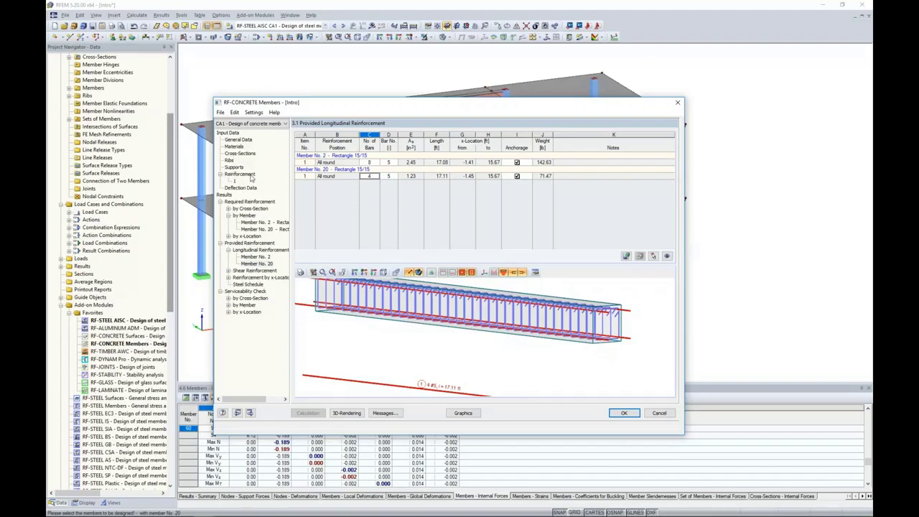
Step: Review the serviceability check by cross-section, and display the concrete design results graphically on the structural model
{"action": "left_click", "coordinate": [248, 298]}
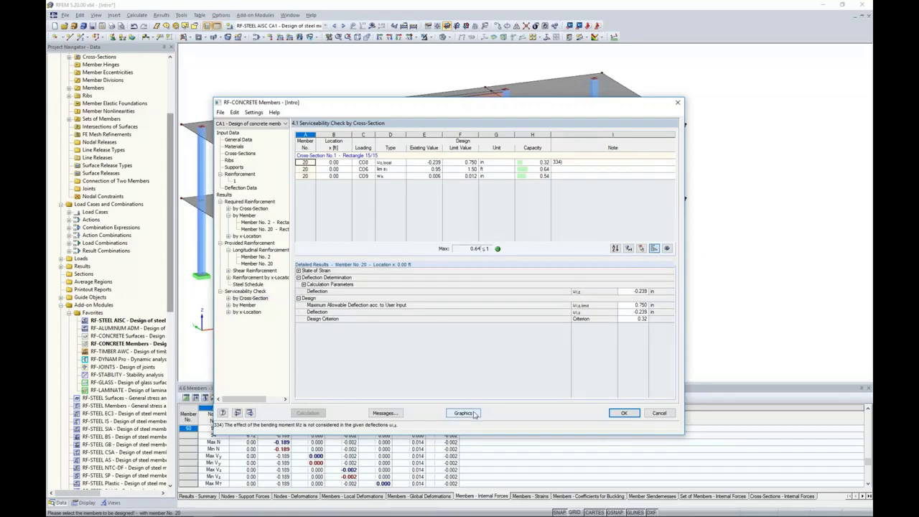
{"action": "left_click", "coordinate": [623, 413]}
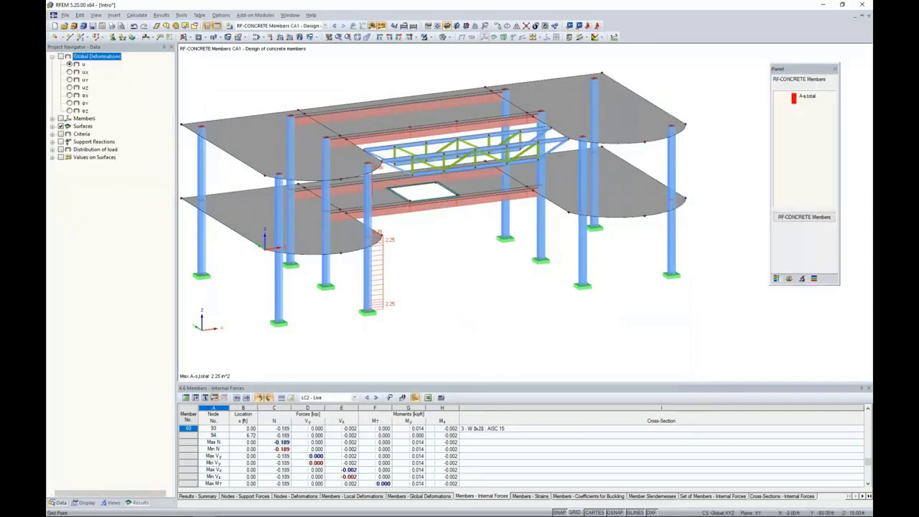
{"action": "middle_click_drag", "start_coordinate": [388, 265], "coordinate": [383, 263], "text": "ctrl"}
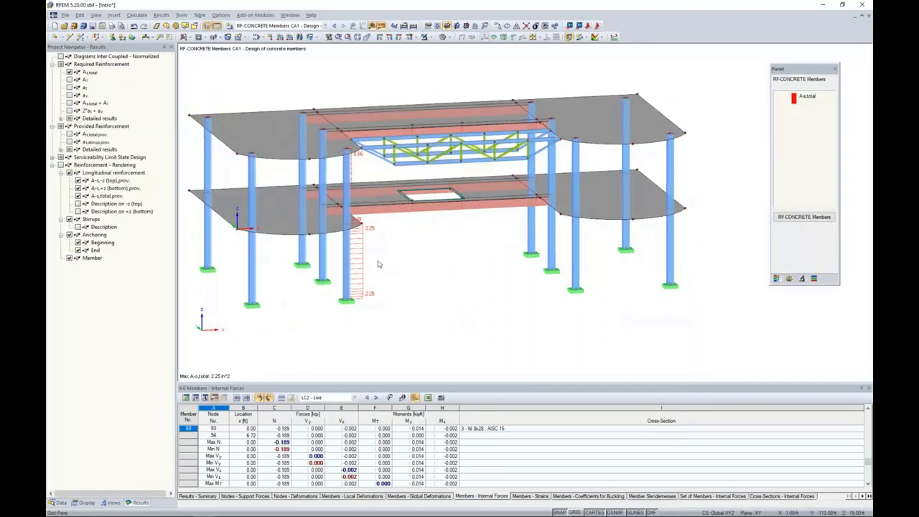
Step: Isolate the two stacked concrete columns, members 2 and 20, using visibility by selected objects
{"action": "left_click", "coordinate": [347, 249]}
{"action": "left_click", "coordinate": [349, 196]}
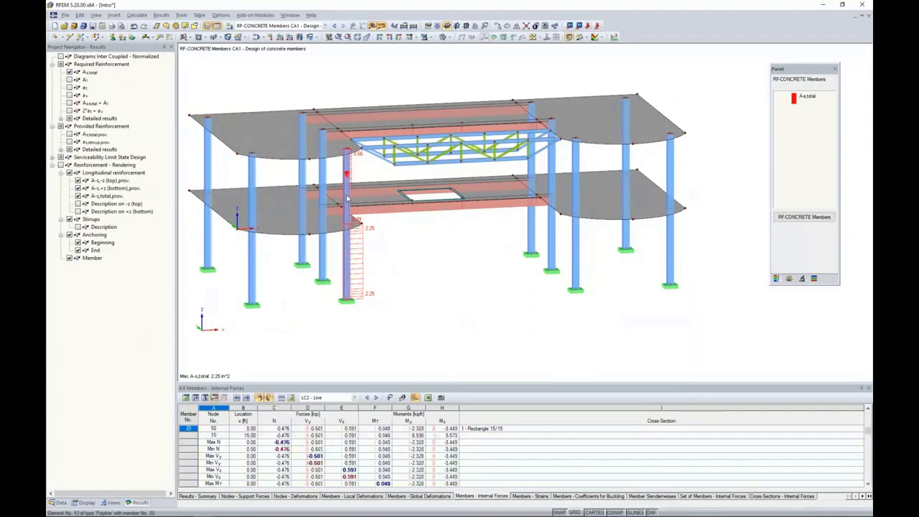
{"action": "left_click", "coordinate": [424, 37]}
{"action": "left_click", "coordinate": [435, 49]}
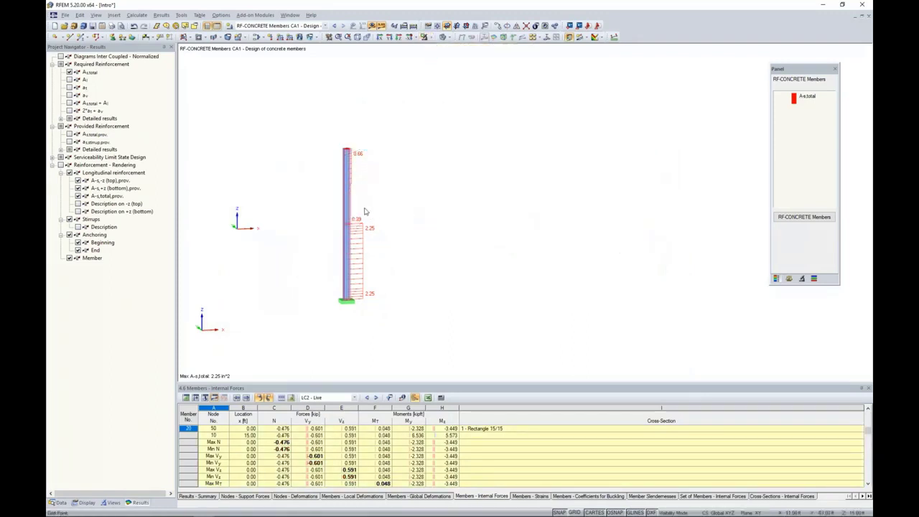
{"action": "middle_click_drag", "start_coordinate": [417, 264], "coordinate": [490, 264]}
{"action": "scroll", "coordinate": [489, 265], "scroll_direction": "up", "scroll_amount": 5}
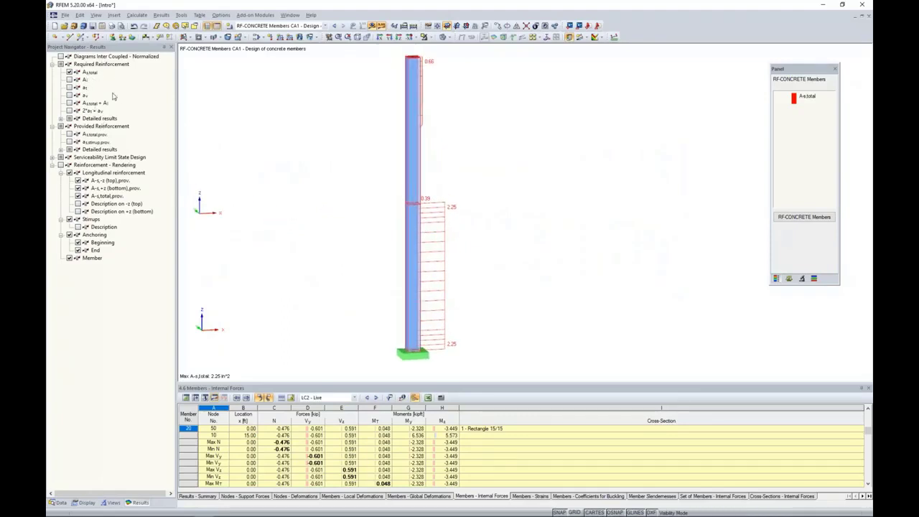
Step: Overlay the provided total reinforcement diagram on the required one, and compare them along both columns
{"action": "left_click", "coordinate": [69, 135]}
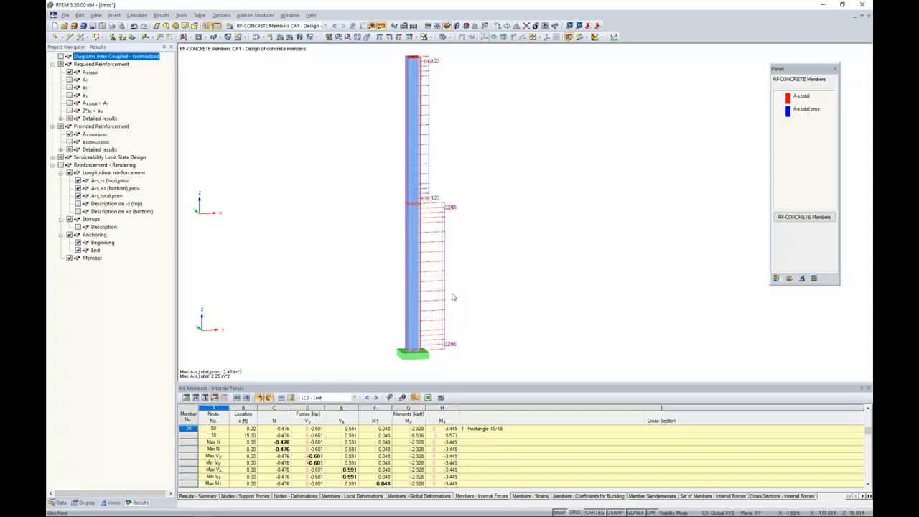
{"action": "scroll", "coordinate": [453, 308], "scroll_direction": "up", "scroll_amount": 1}
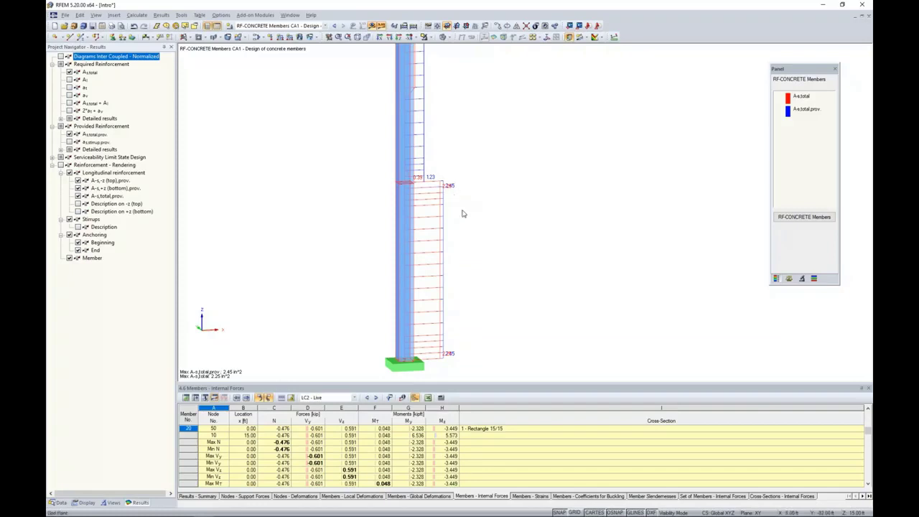
{"action": "scroll", "coordinate": [449, 216], "scroll_direction": "down", "scroll_amount": 2}
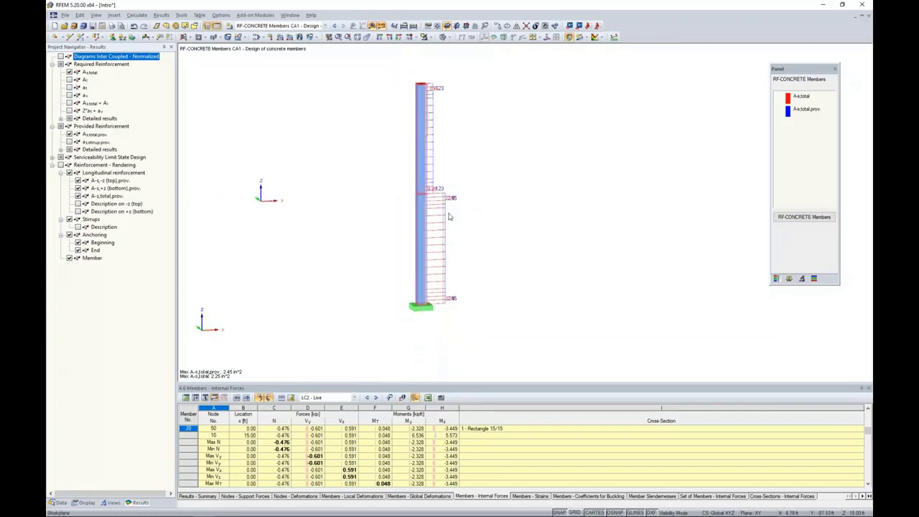
Step: Hide the provided and required total reinforcement diagrams, and turn on the reinforcement rendering for the columns
{"action": "left_click", "coordinate": [70, 134]}
{"action": "left_click", "coordinate": [69, 73]}
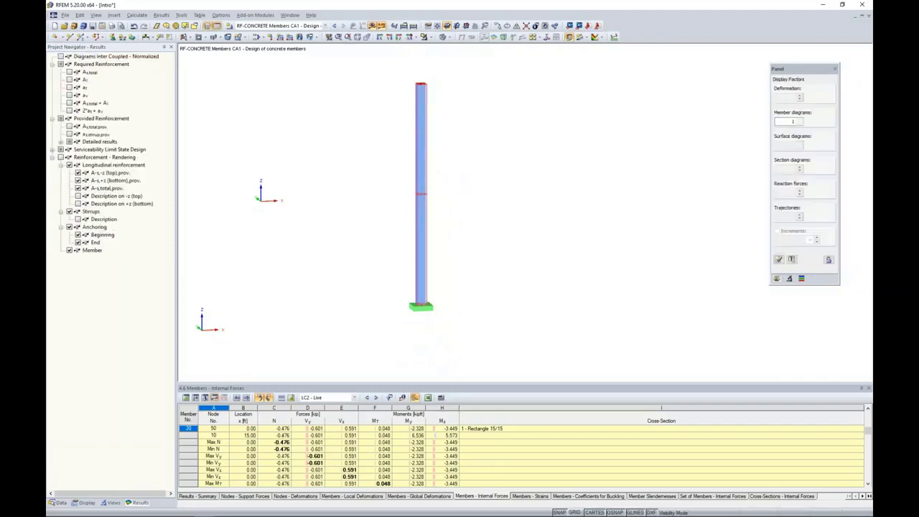
{"action": "left_click", "coordinate": [60, 157]}
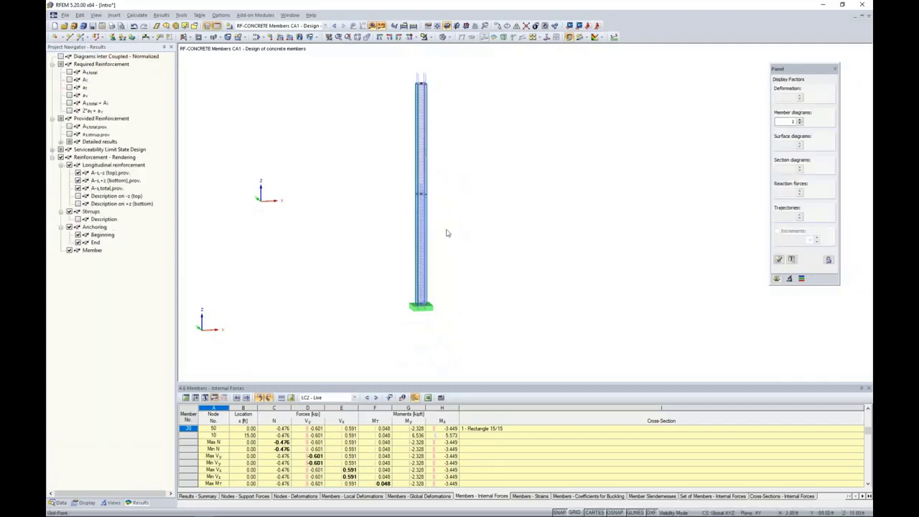
{"action": "scroll", "coordinate": [446, 233], "scroll_direction": "up", "scroll_amount": 3}
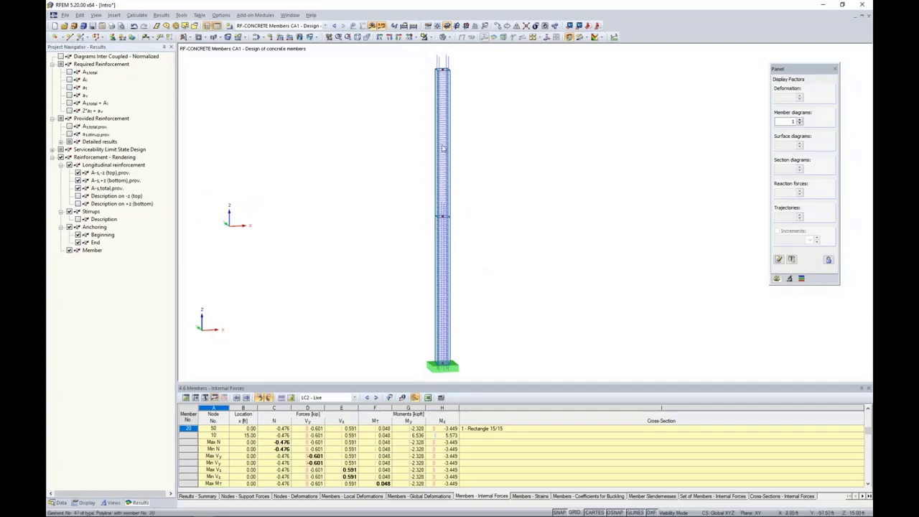
Step: Cancel the visibility mode to show the whole structure around the rendered column reinforcement
{"action": "left_click", "coordinate": [426, 37]}
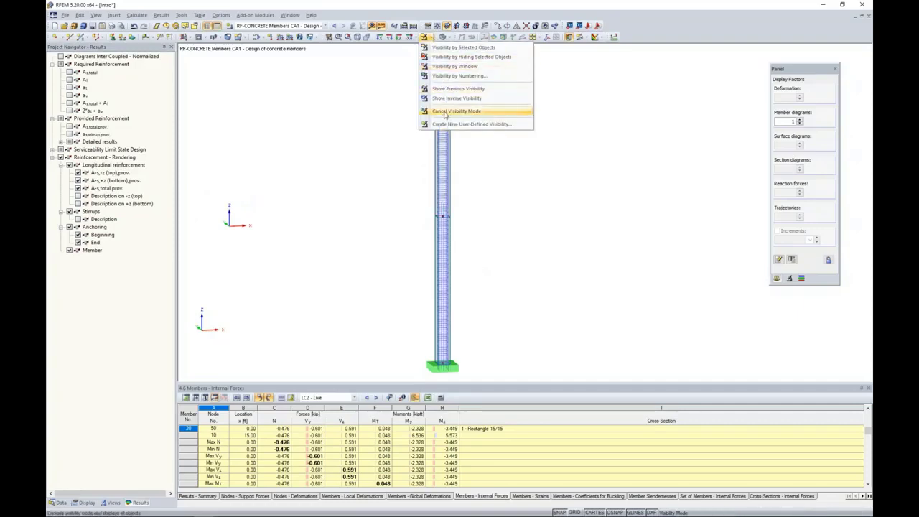
{"action": "left_click", "coordinate": [444, 113]}
{"action": "scroll", "coordinate": [506, 250], "scroll_direction": "down", "scroll_amount": 2}
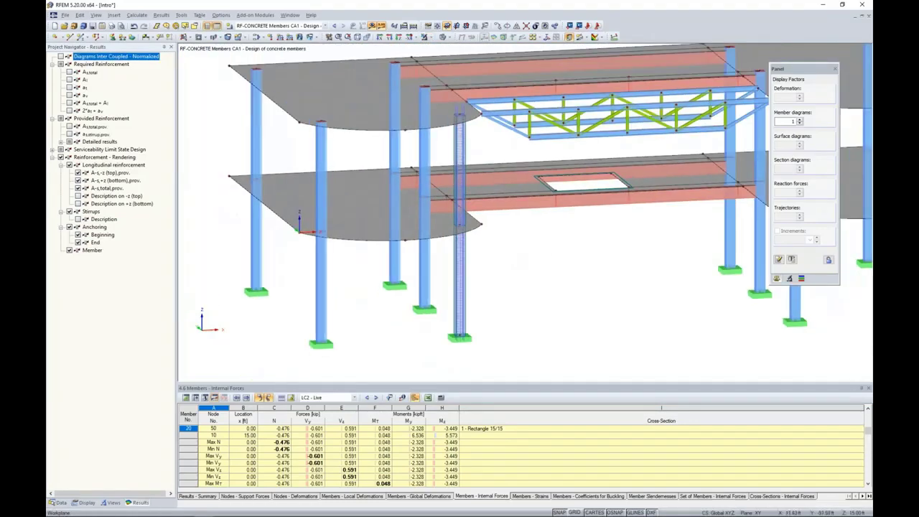
{"action": "middle_click_drag", "start_coordinate": [506, 249], "coordinate": [555, 250], "text": "ctrl"}
{"action": "middle_click_drag", "start_coordinate": [551, 253], "coordinate": [481, 253]}
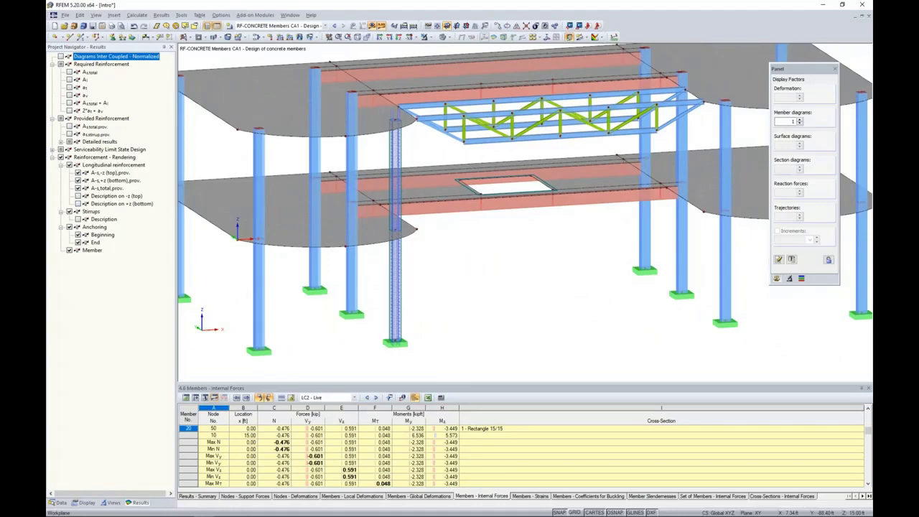
{"action": "left_click", "coordinate": [294, 215]}
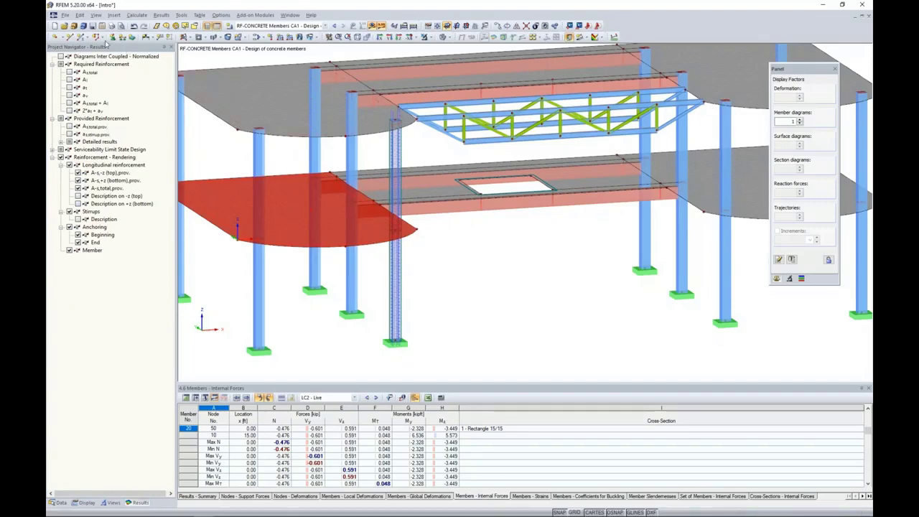
{"action": "key", "text": "super"}
{"action": "left_click", "coordinate": [563, 260]}
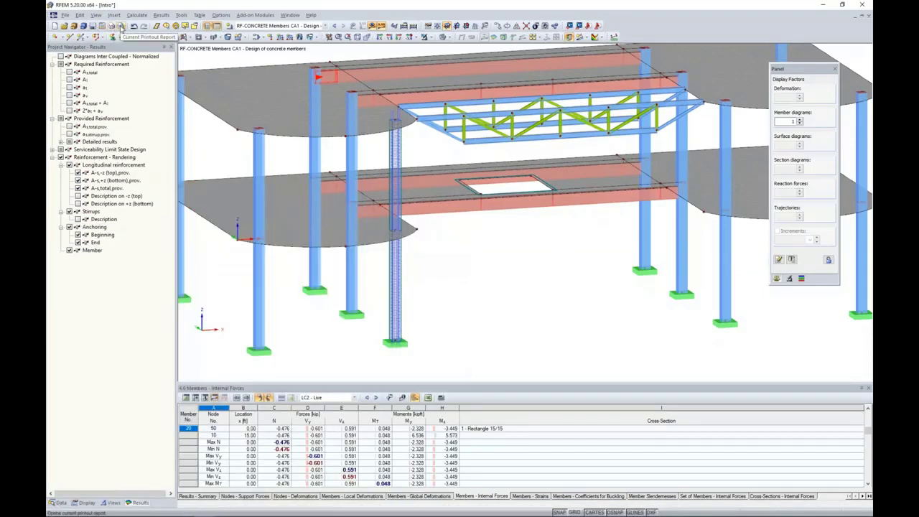
Step: Create a new printout report from the template 1 - Input data and reduced results
{"action": "left_click", "coordinate": [121, 26]}
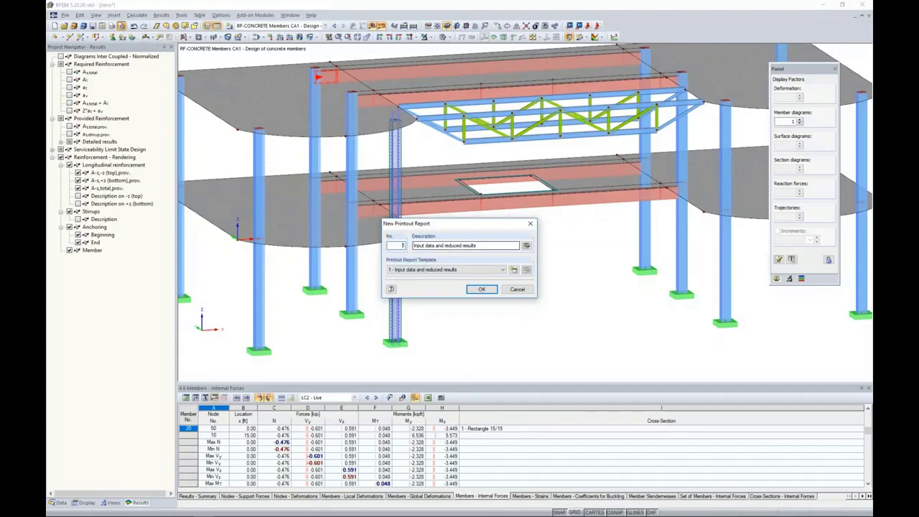
{"action": "left_click", "coordinate": [469, 270]}
{"action": "left_click", "coordinate": [469, 270]}
{"action": "left_click", "coordinate": [480, 289]}
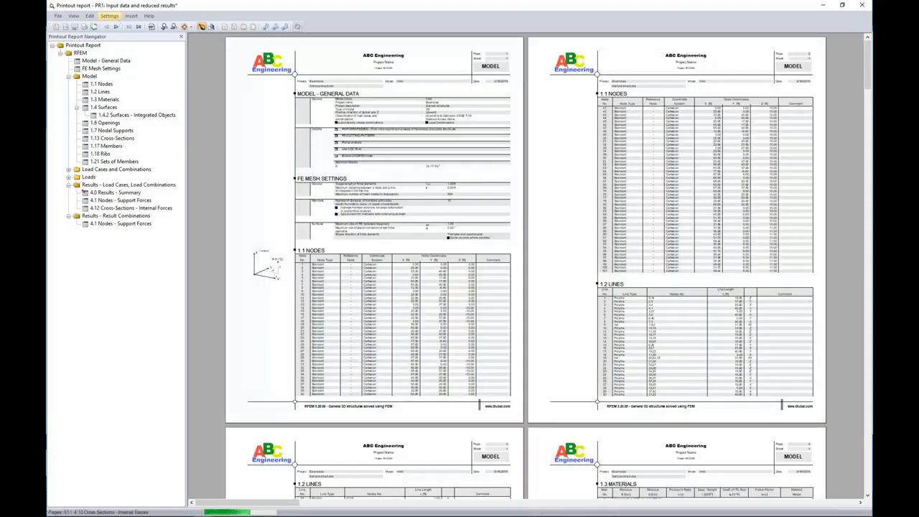
{"action": "left_click", "coordinate": [109, 15]}
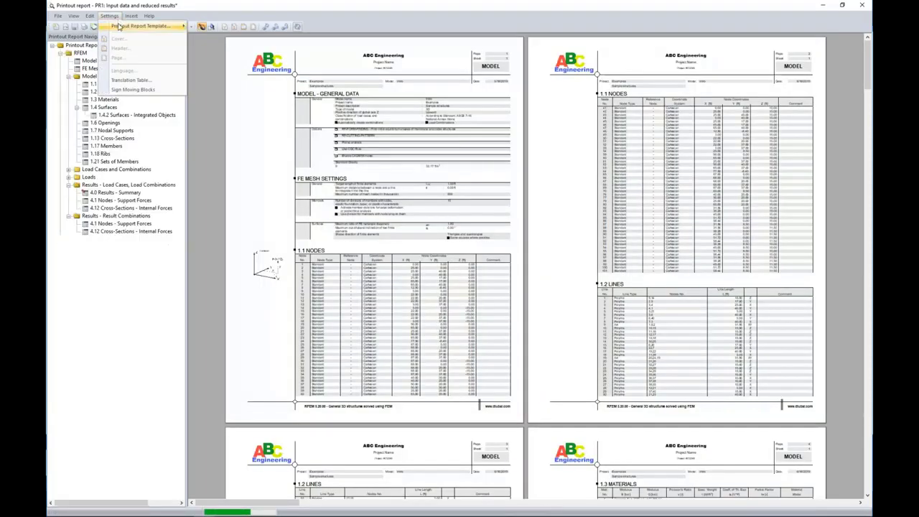
{"action": "mouse_move", "coordinate": [165, 26]}
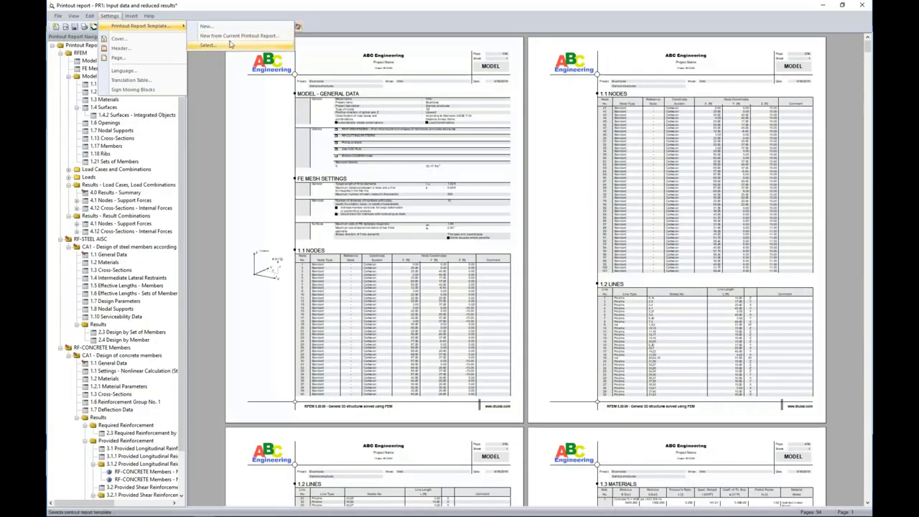
{"action": "left_click", "coordinate": [213, 80]}
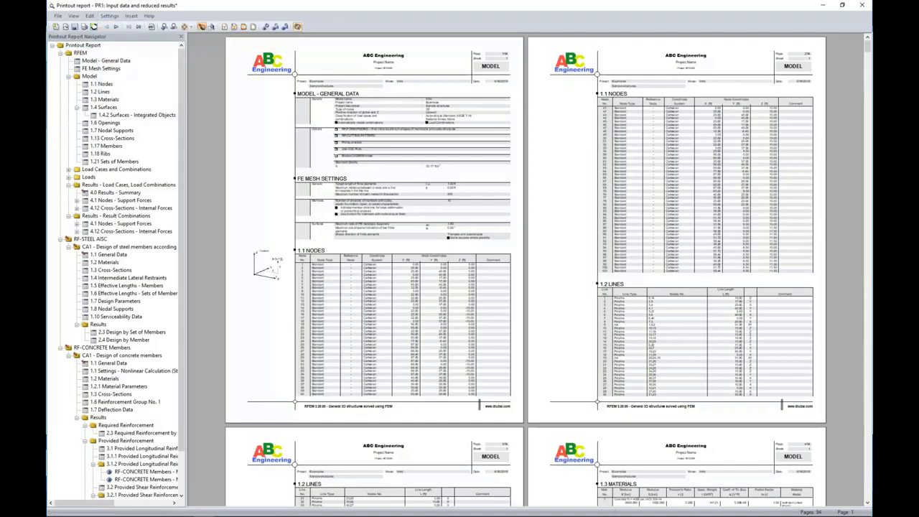
Step: Examine the general data, members and ribs tables of the model in the printout report
{"action": "left_click", "coordinate": [327, 162]}
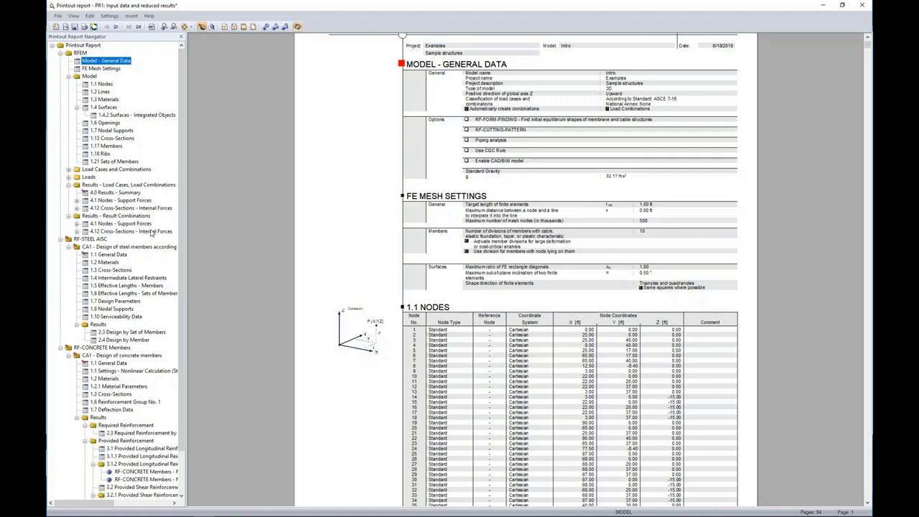
{"action": "left_click", "coordinate": [108, 146]}
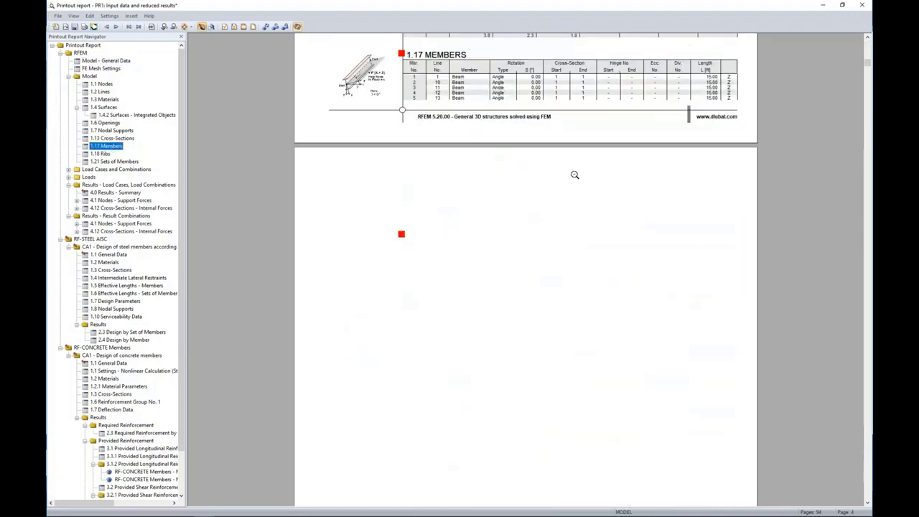
{"action": "scroll", "coordinate": [506, 367], "scroll_direction": "down", "scroll_amount": 10}
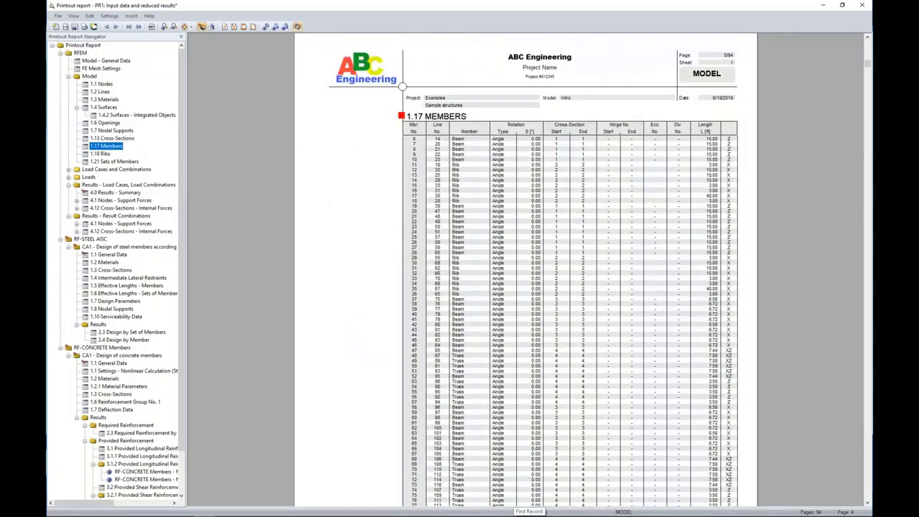
{"action": "scroll", "coordinate": [506, 367], "scroll_direction": "down", "scroll_amount": 8}
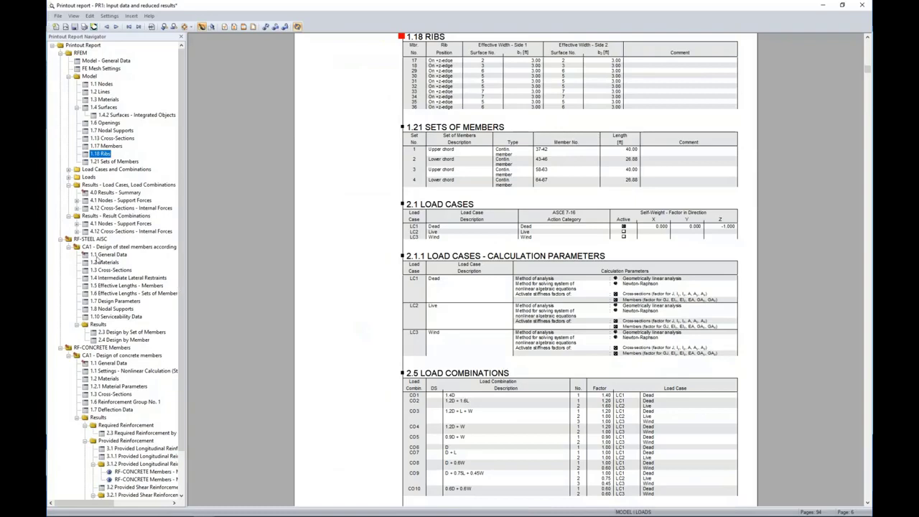
Step: Collapse the RF-STEEL AISC chapter, and view the RF-CONCRETE Members longitudinal reinforcement drawings of members 2 and 20
{"action": "left_click", "coordinate": [61, 239]}
{"action": "left_click", "coordinate": [61, 247]}
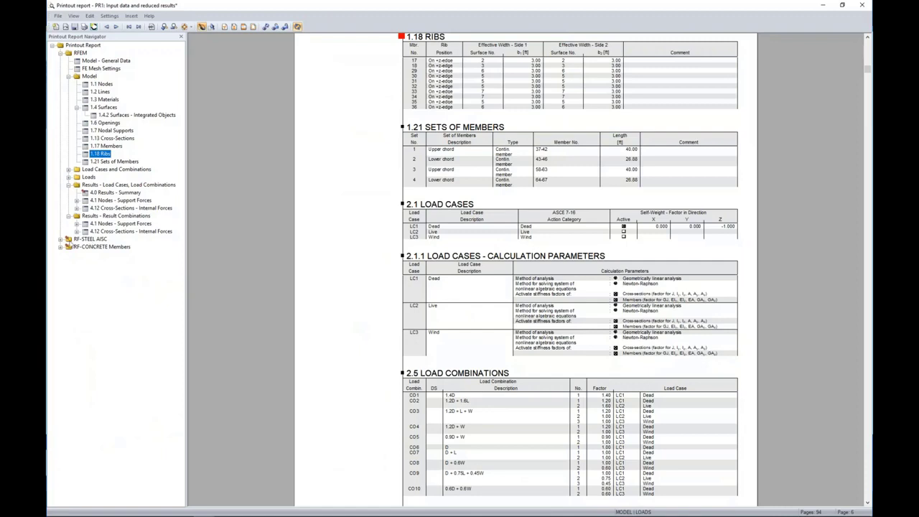
{"action": "left_click", "coordinate": [61, 247]}
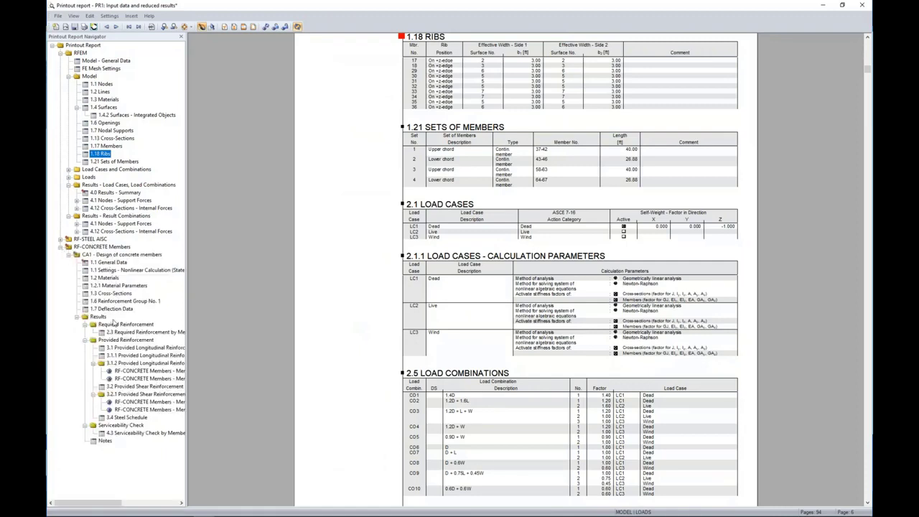
{"action": "left_click", "coordinate": [125, 371]}
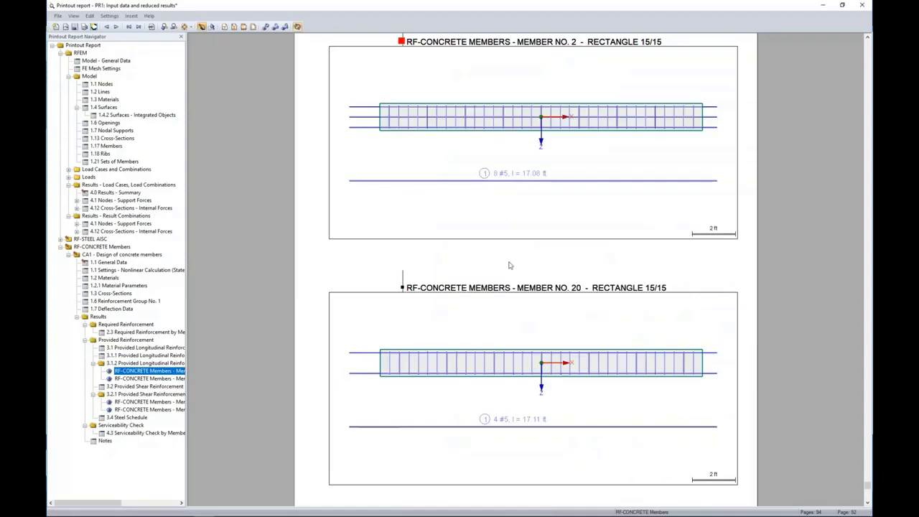
{"action": "scroll", "coordinate": [509, 266], "scroll_direction": "up", "scroll_amount": 1}
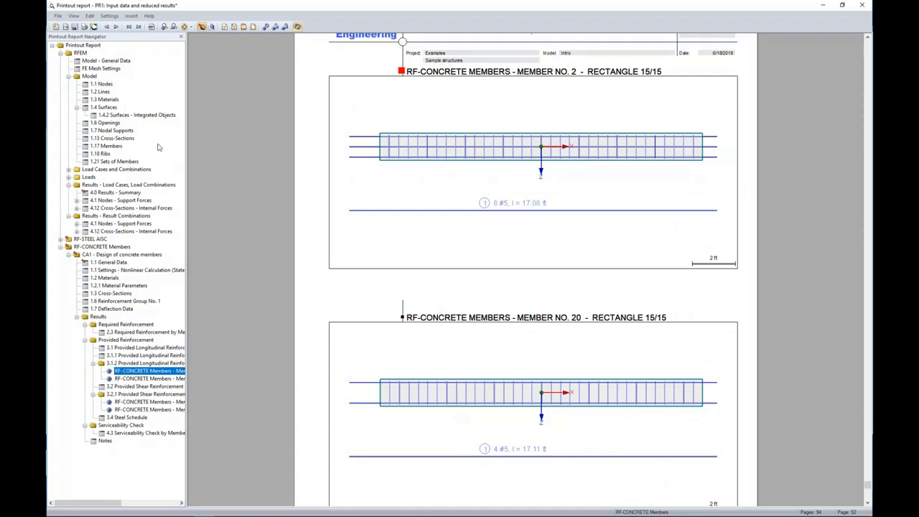
Step: Remove the 1.1 Nodes table from the printout report and accept the deletion
{"action": "left_click", "coordinate": [106, 84]}
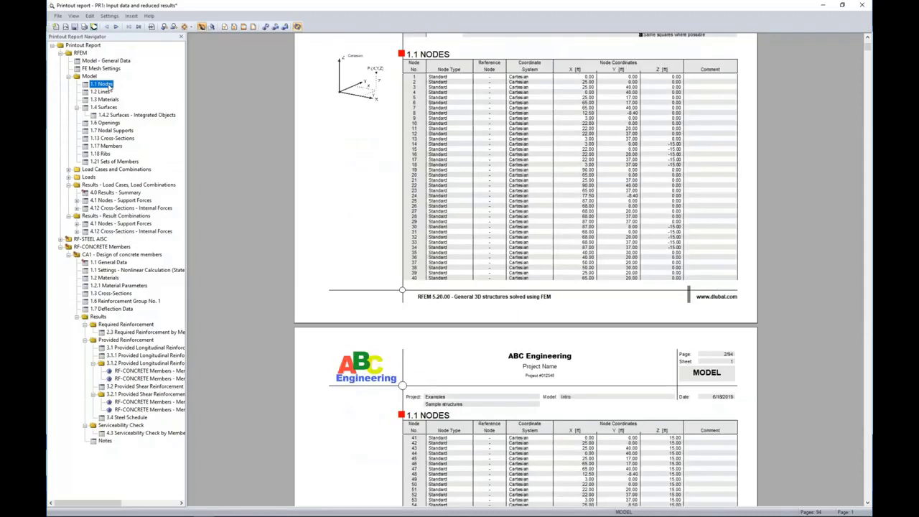
{"action": "right_click", "coordinate": [109, 86]}
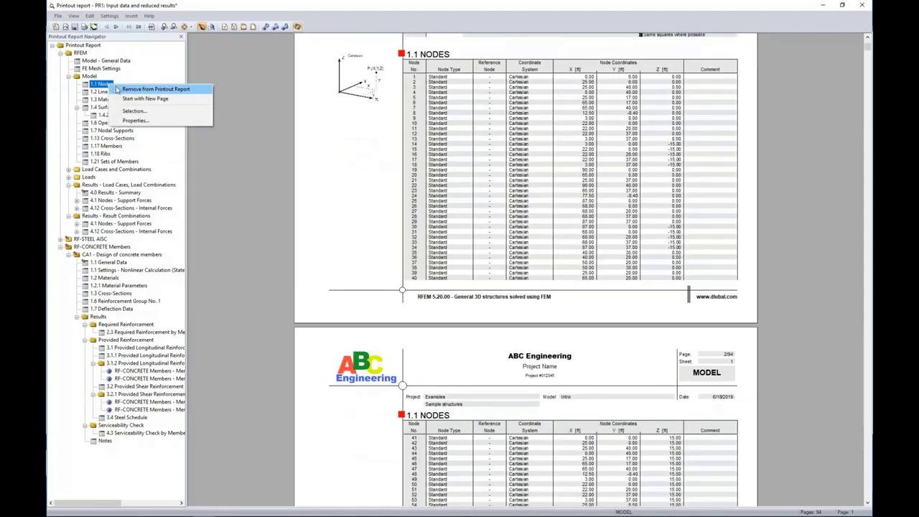
{"action": "left_click", "coordinate": [126, 90]}
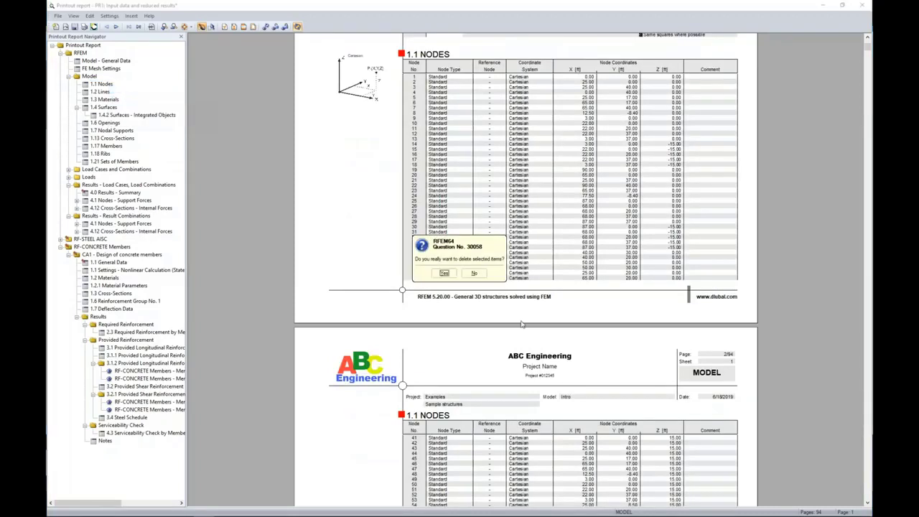
{"action": "left_click", "coordinate": [445, 274]}
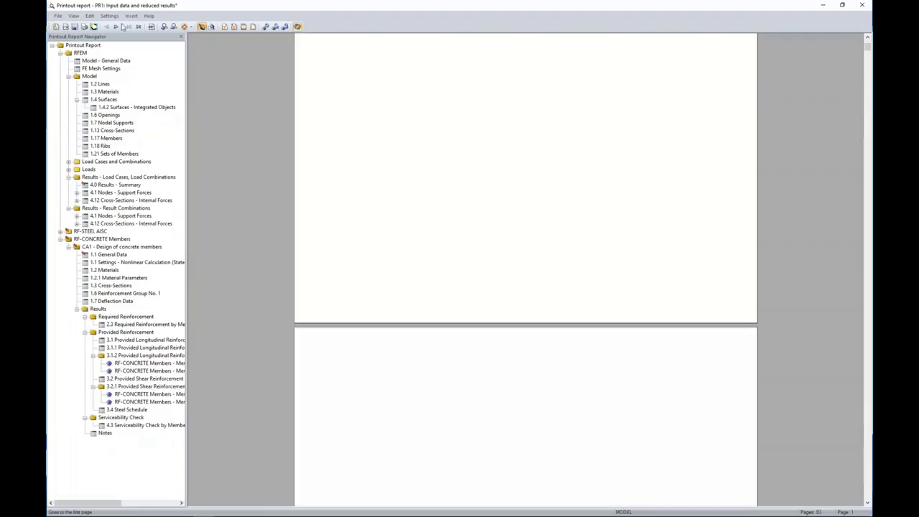
Step: View the printout report selection's global settings and RFEM model data tables, and close it without applying changes
{"action": "left_click", "coordinate": [113, 18]}
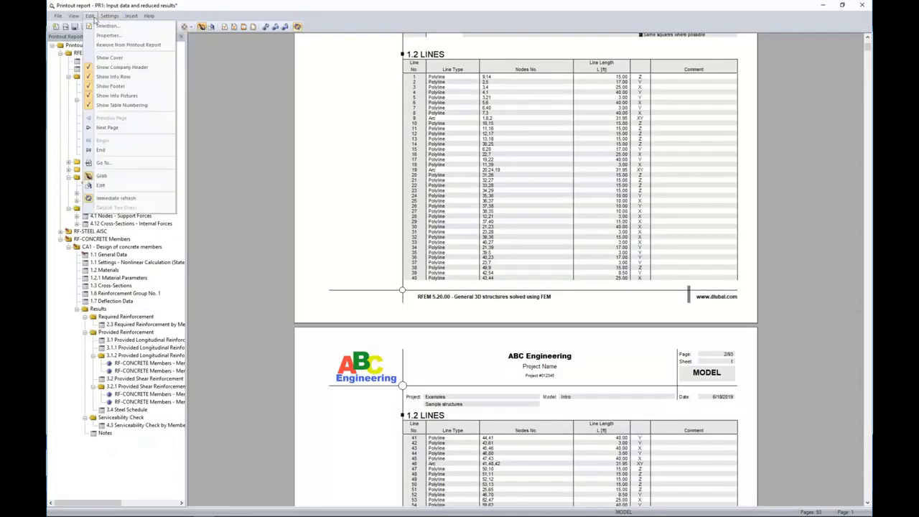
{"action": "left_click", "coordinate": [108, 26]}
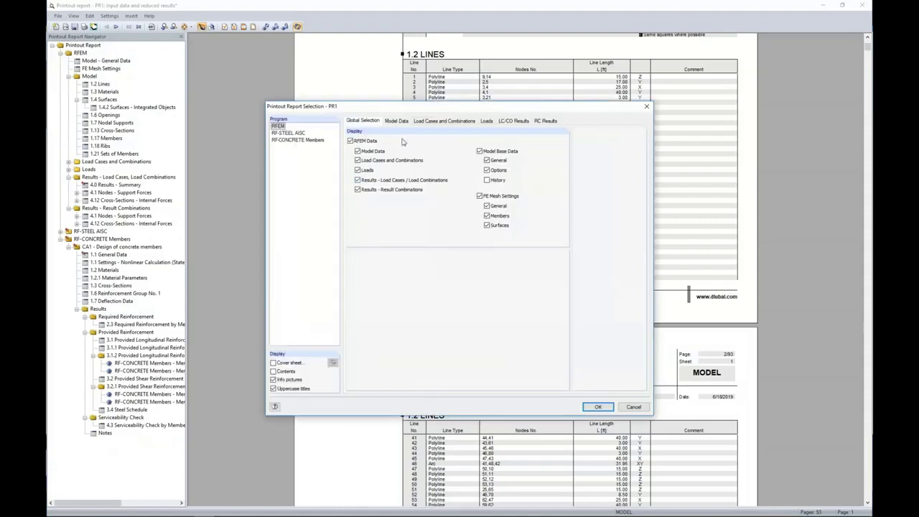
{"action": "left_click", "coordinate": [396, 121]}
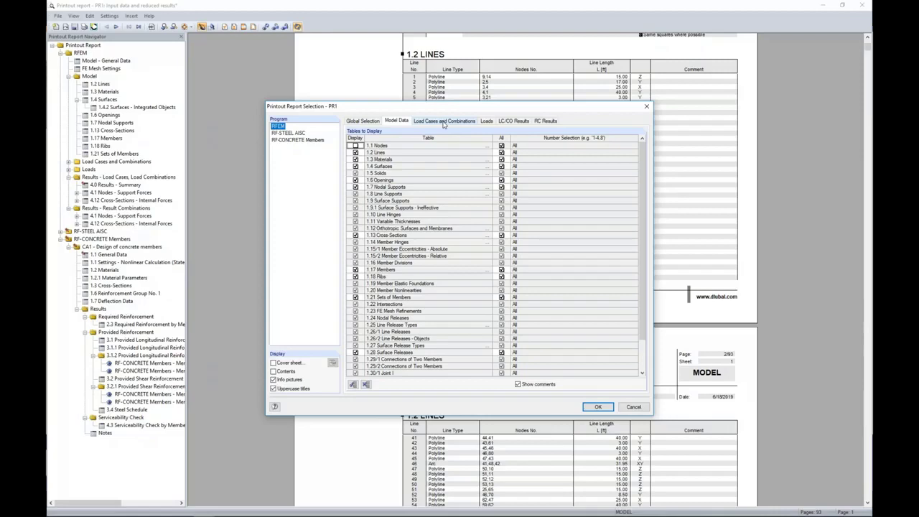
{"action": "left_click", "coordinate": [635, 407]}
{"action": "scroll", "coordinate": [517, 230], "scroll_direction": "down", "scroll_amount": 2}
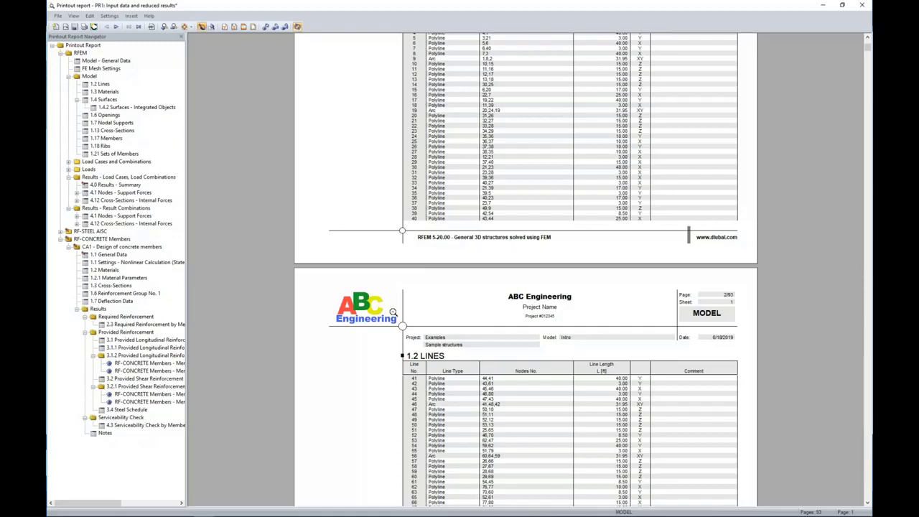
Step: Switch to the PowerPoint slide show and advance to the More Information slide
{"action": "key", "text": "super+Tab"}
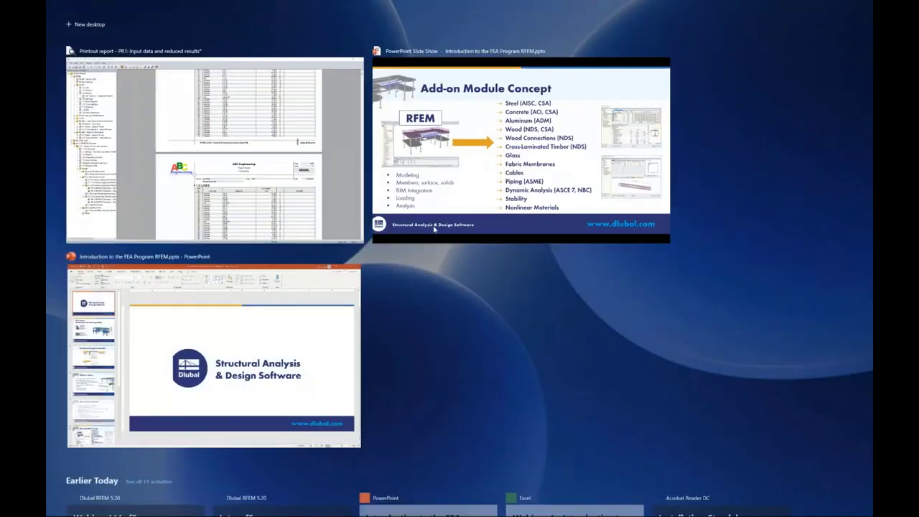
{"action": "left_click", "coordinate": [464, 169]}
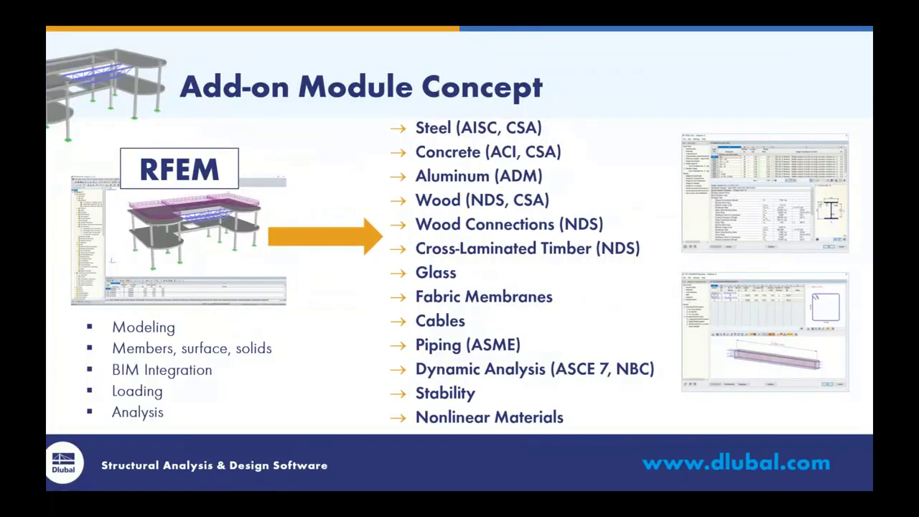
{"action": "key", "text": "Right"}
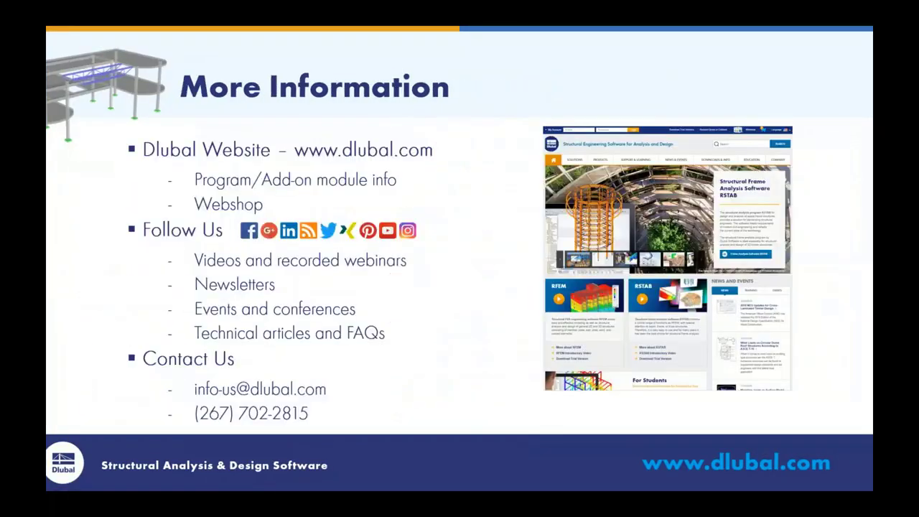